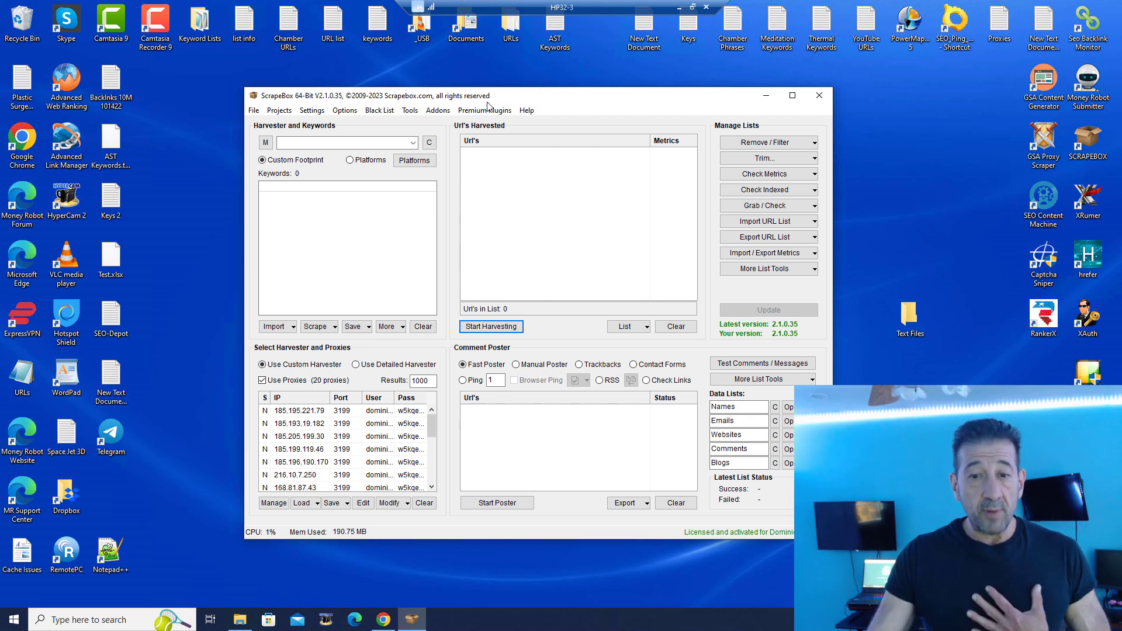
Reposition the ScrapeBox window on the desktop and minimize the GSA Website Contact window
drag(494, 99, 483, 93)
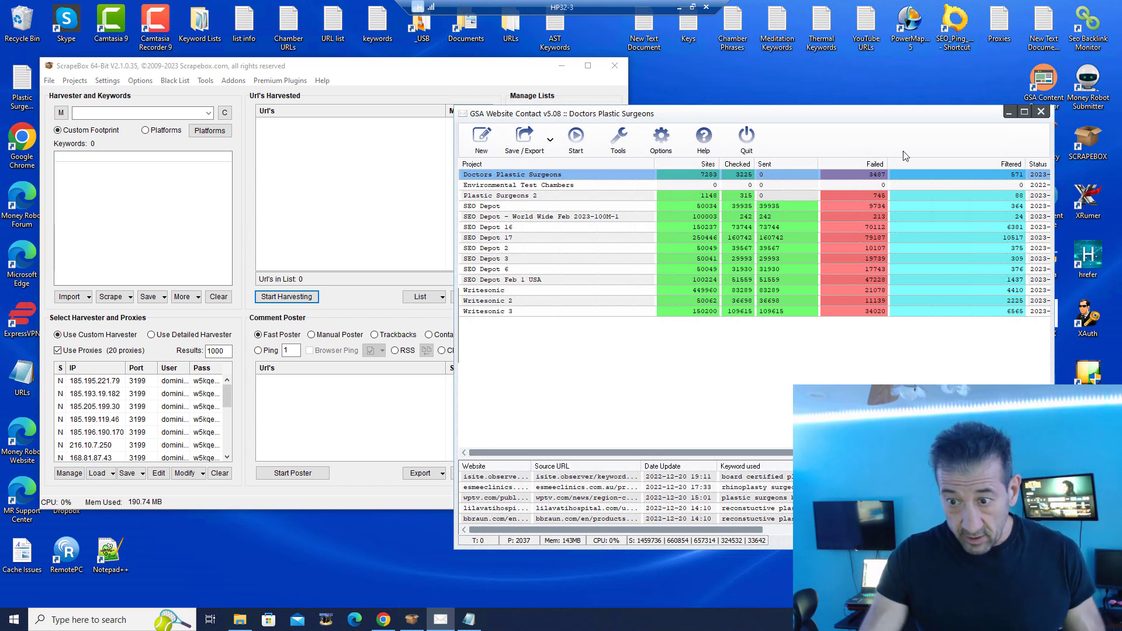
click(1010, 112)
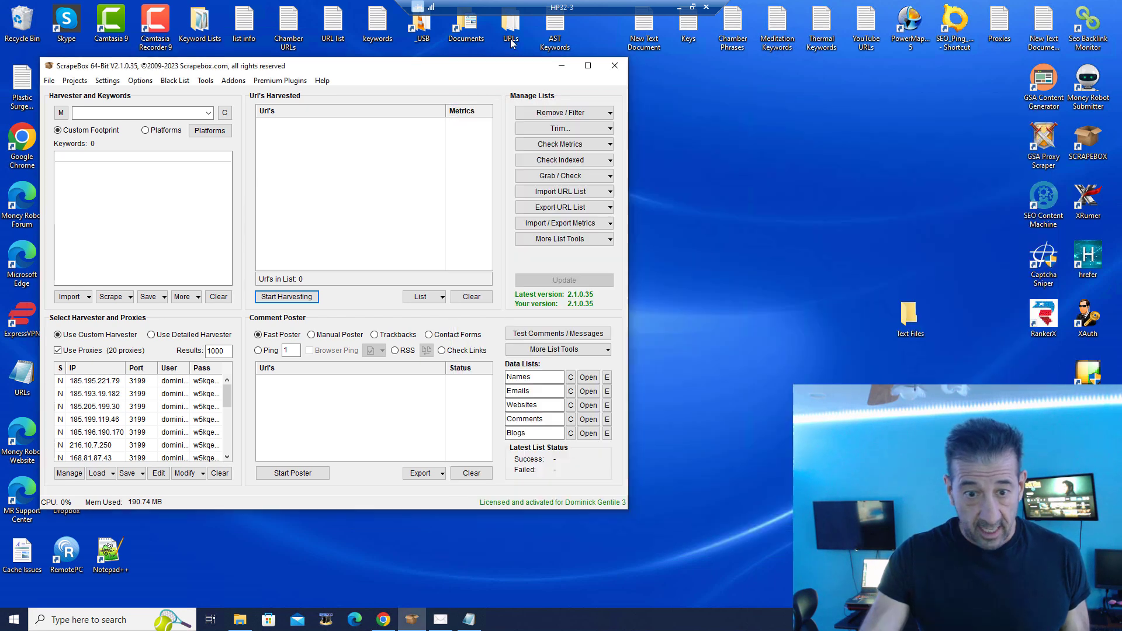
drag(370, 71, 571, 84)
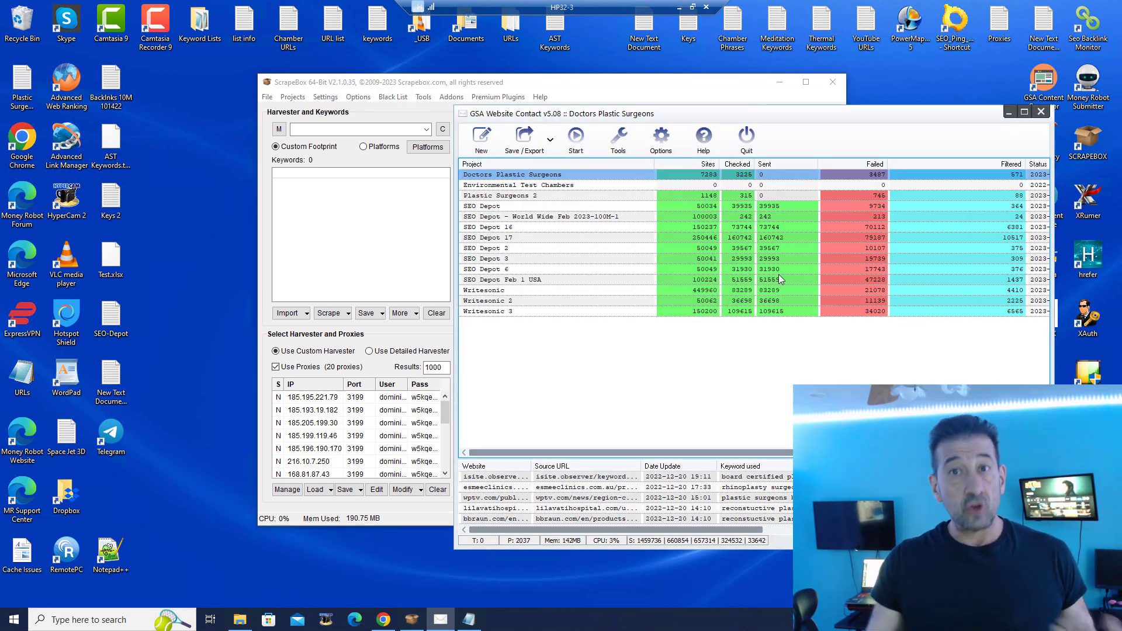
mouse_move(778, 275)
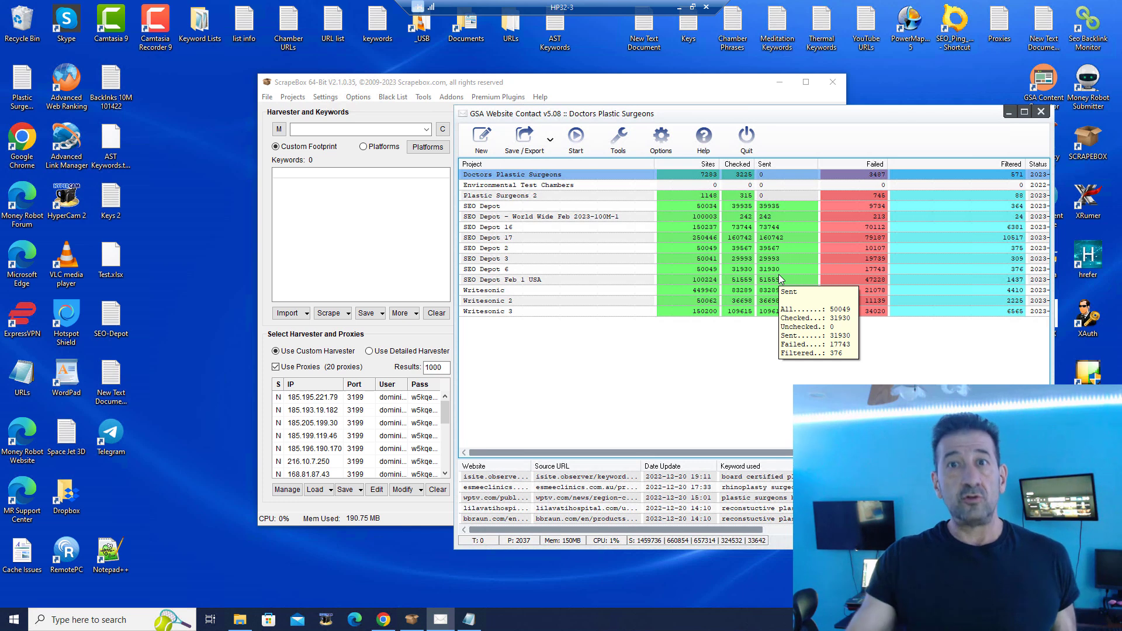
click(1009, 111)
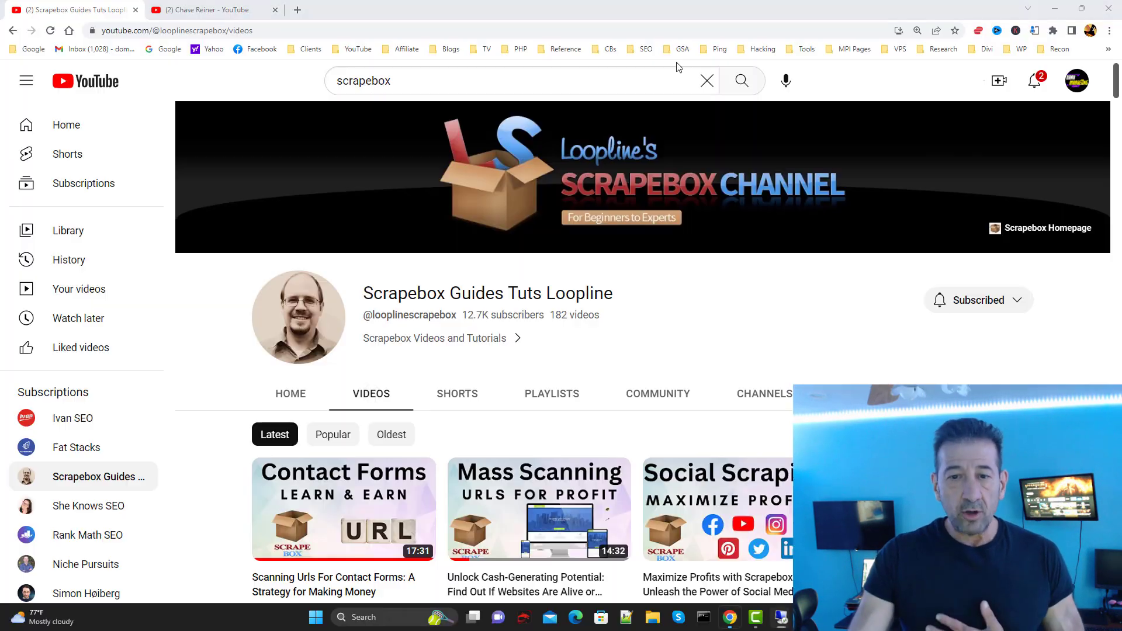
Switch to the browser on the local computer and look through the videos on the Scrapebox Guides Tuts Loopline YouTube channel
click(679, 7)
scroll(499, 340, down, 1)
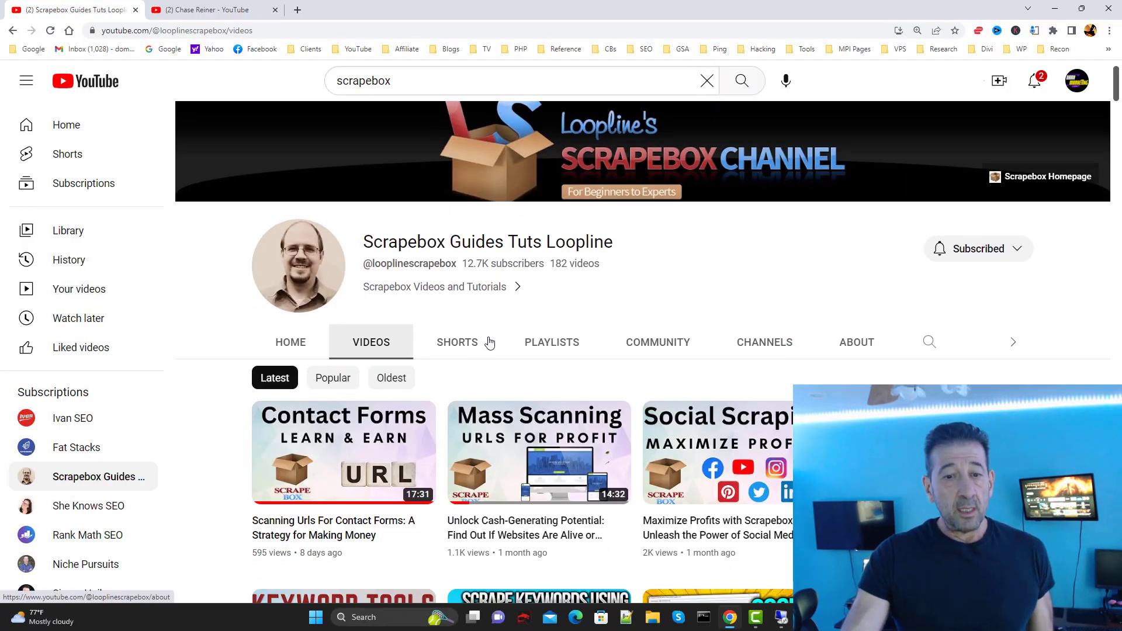
scroll(498, 341, up, 1)
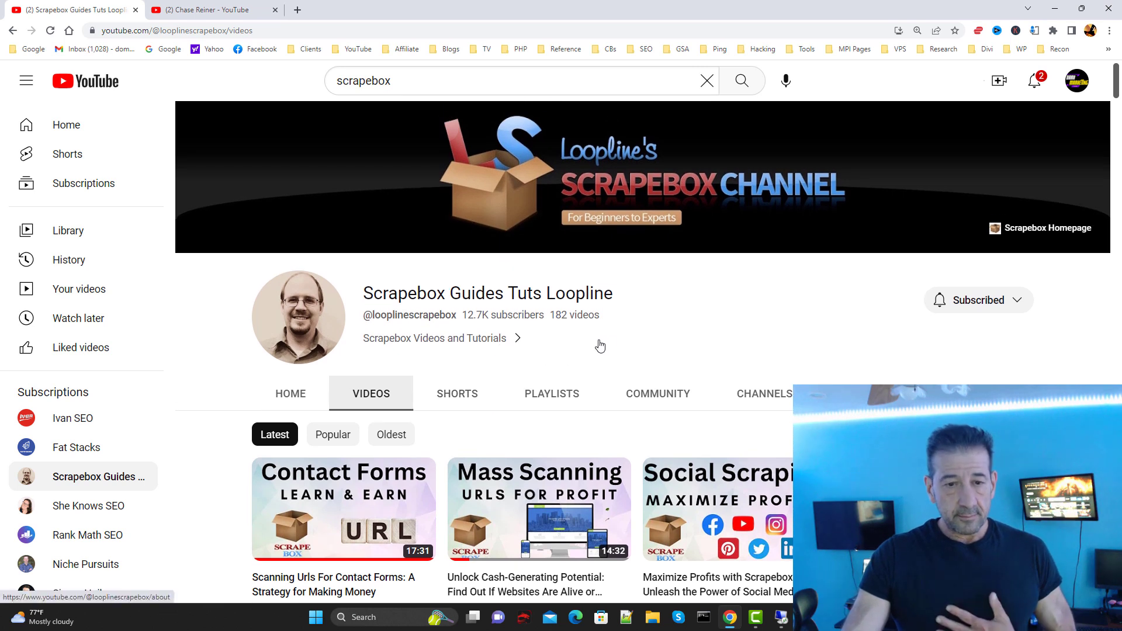
scroll(594, 335, down, 2)
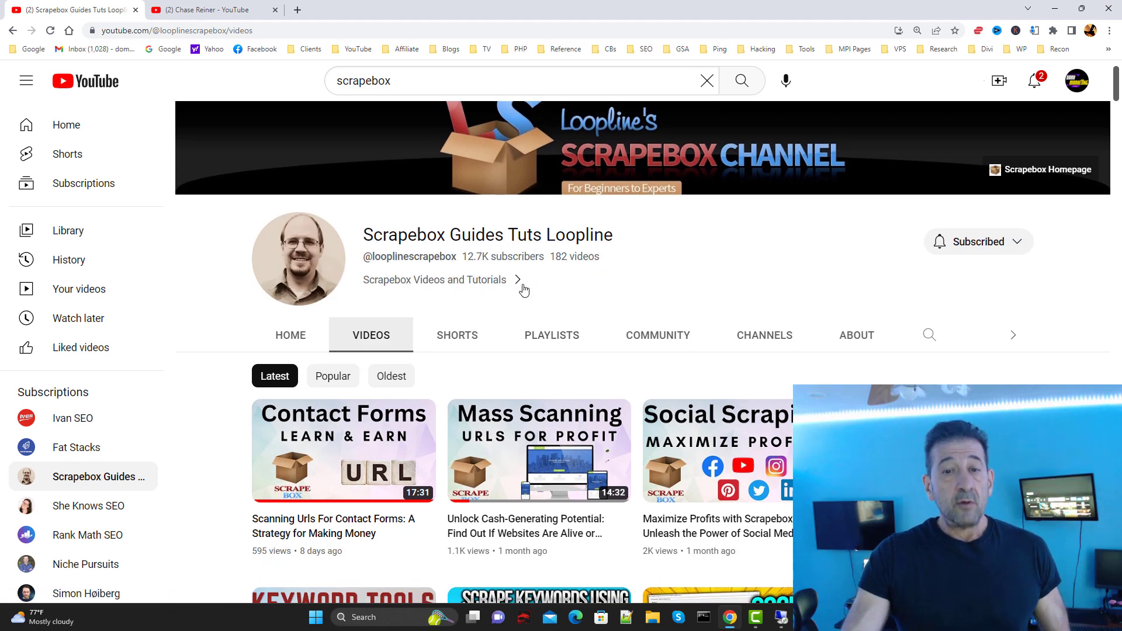
scroll(827, 290, down, 2)
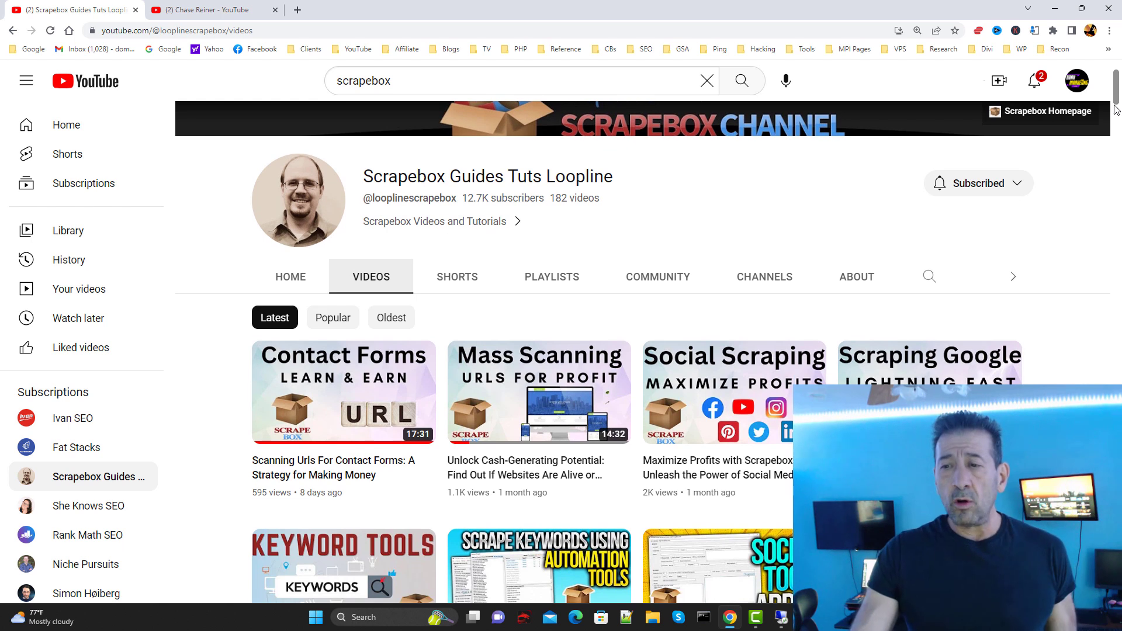
drag(1119, 89, 1119, 469)
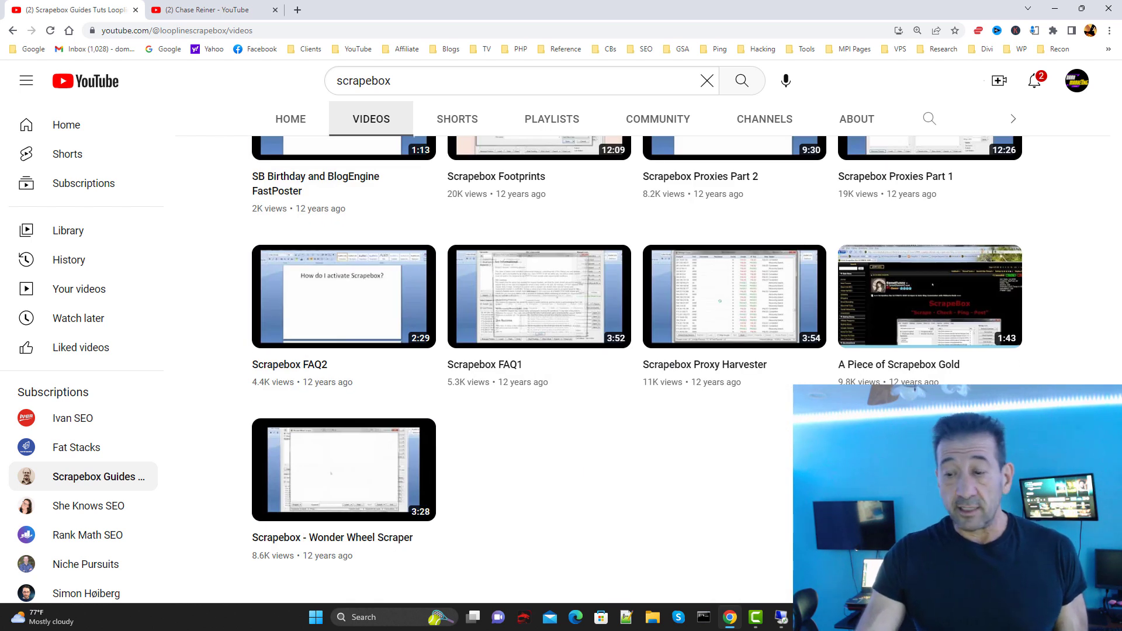
drag(1119, 469, 1118, 73)
scroll(1079, 258, up, 3)
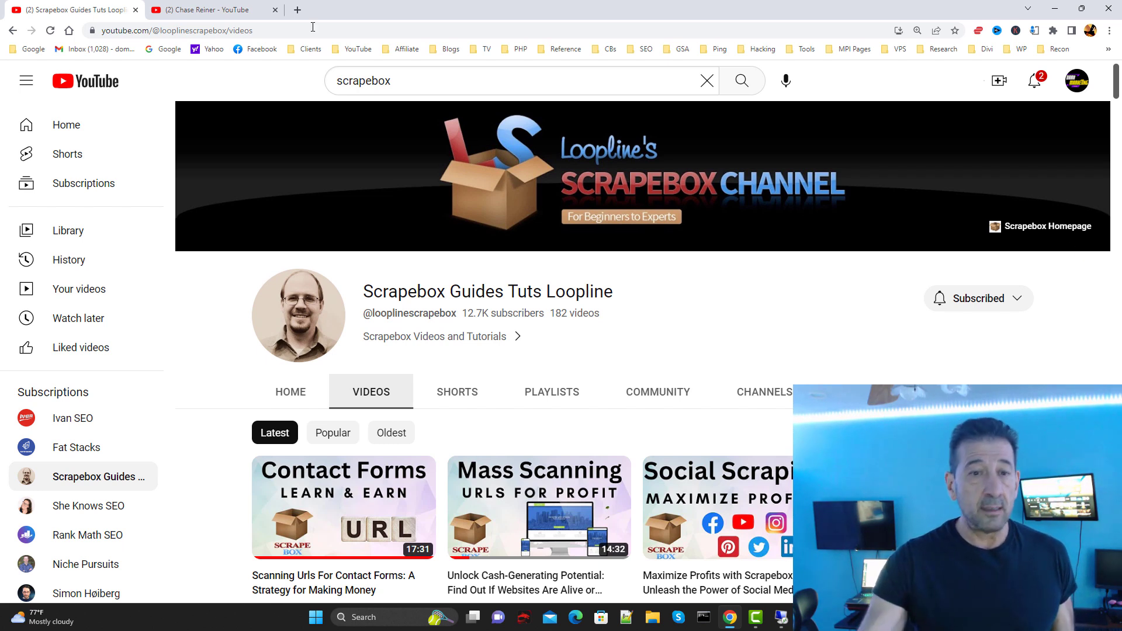
Look through the latest videos on the Chase Reiner YouTube channel
click(208, 9)
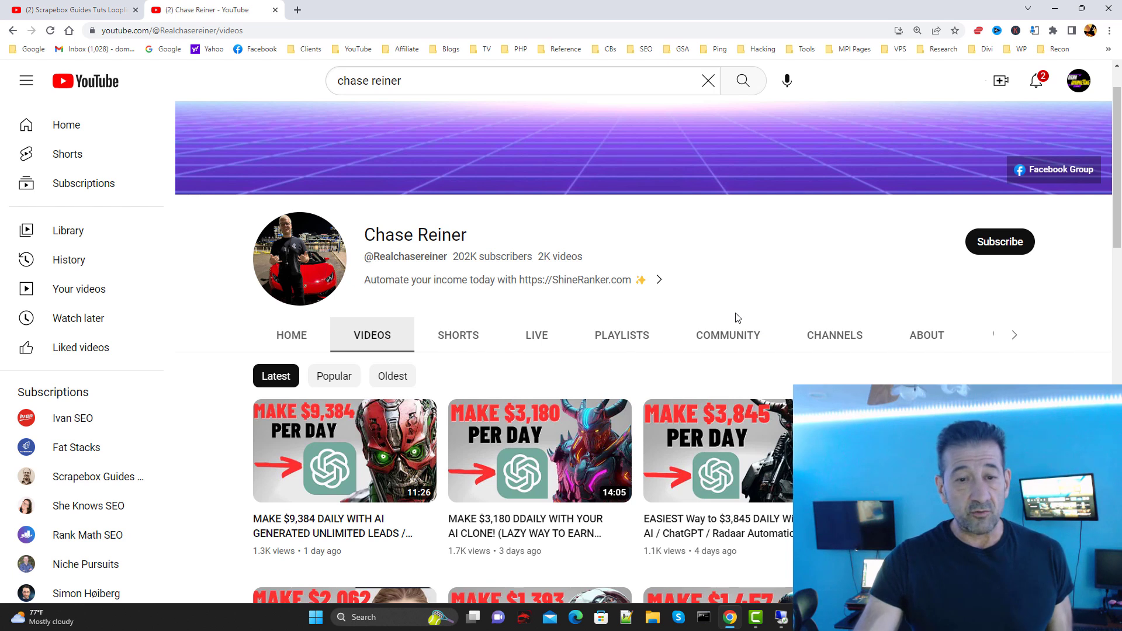
scroll(738, 318, down, 4)
scroll(854, 345, up, 1)
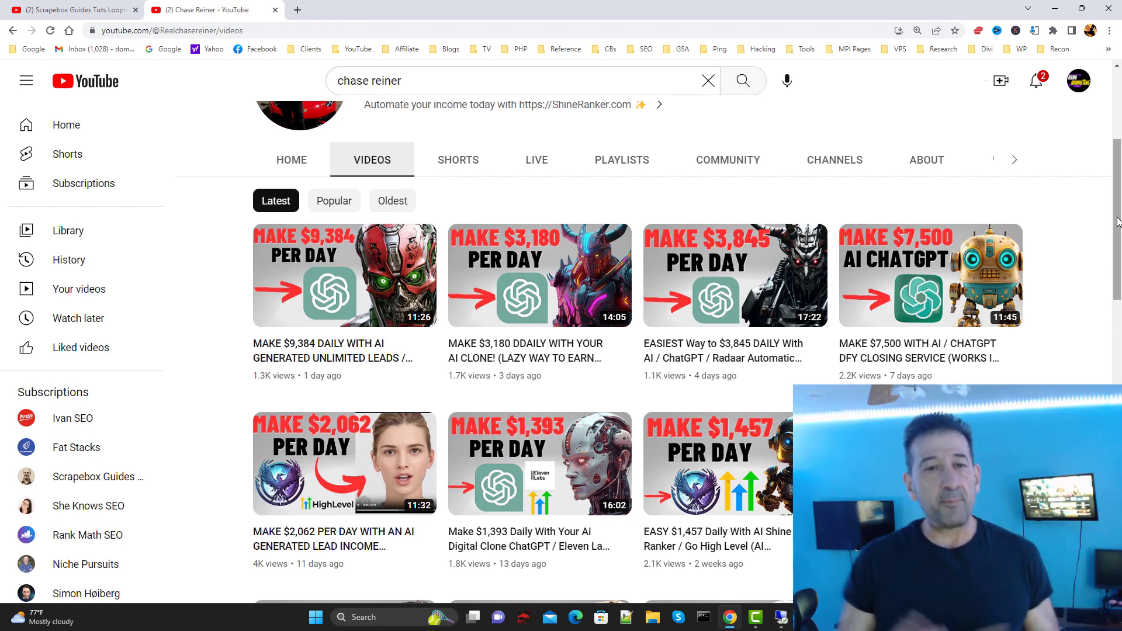
scroll(1021, 184, up, 3)
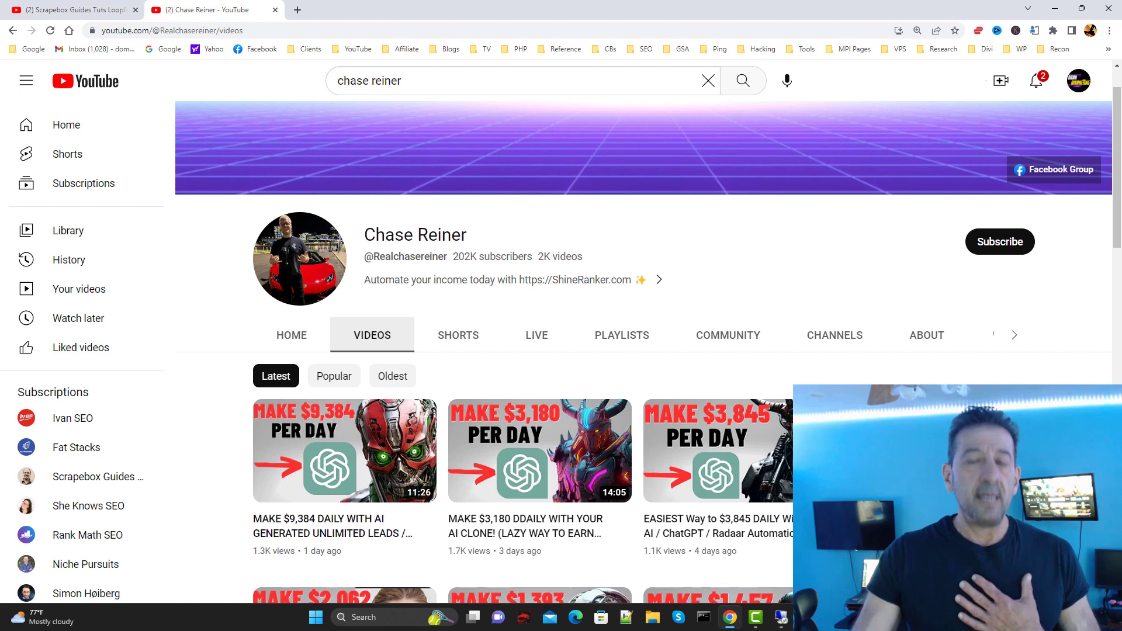
scroll(345, 462, up, 1)
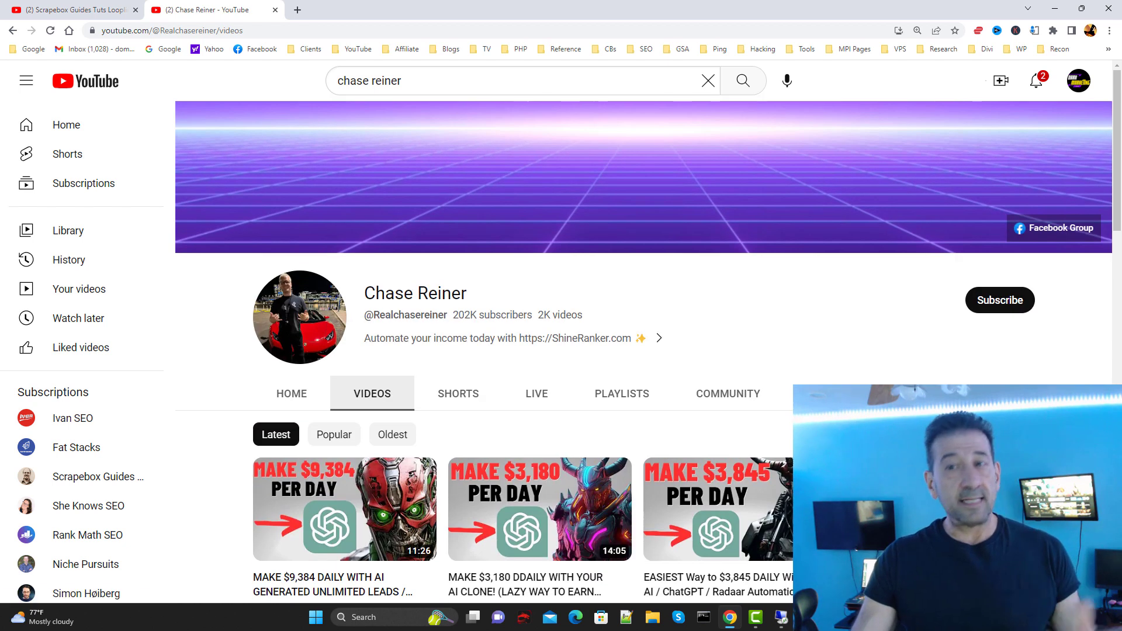
Minimize the browser and switch back to the HP32-3 remote desktop session
click(1058, 7)
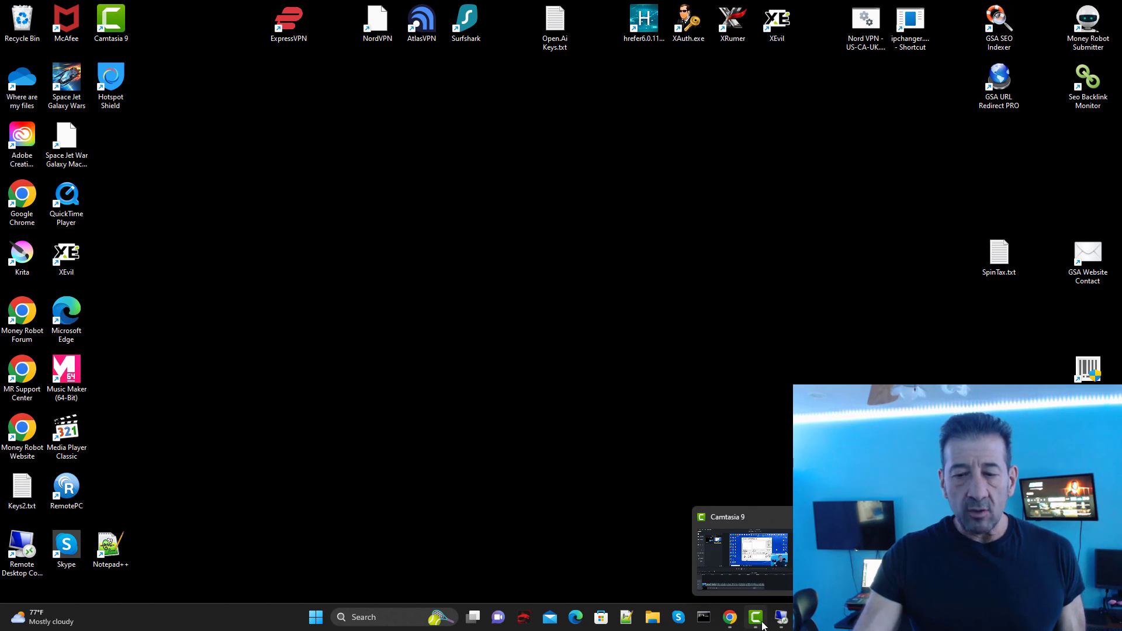
mouse_move(782, 617)
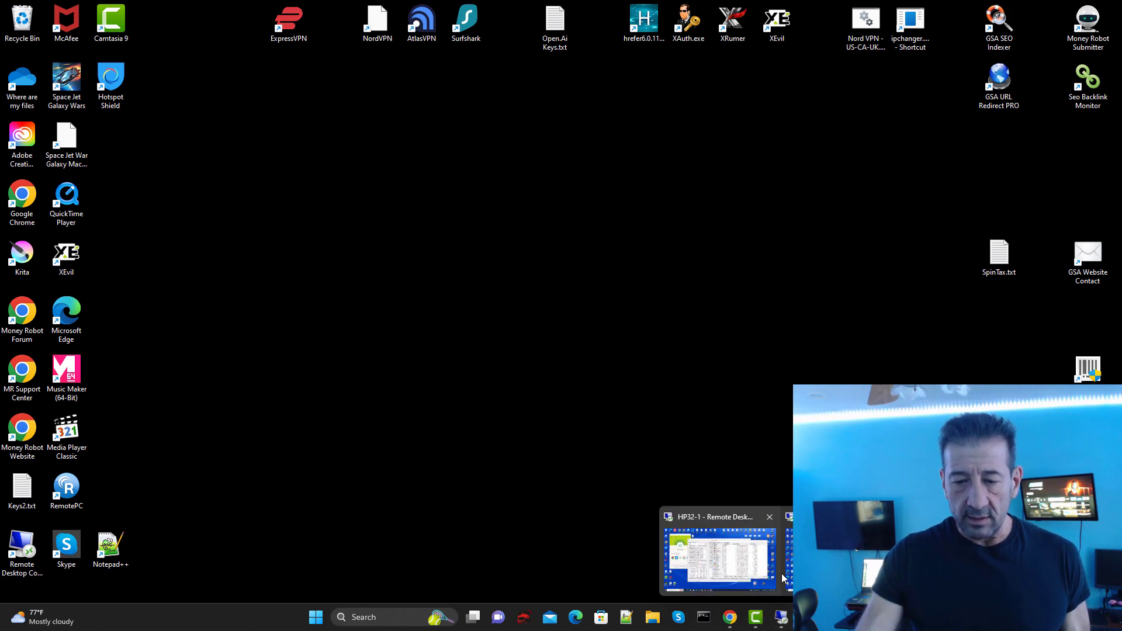
click(847, 553)
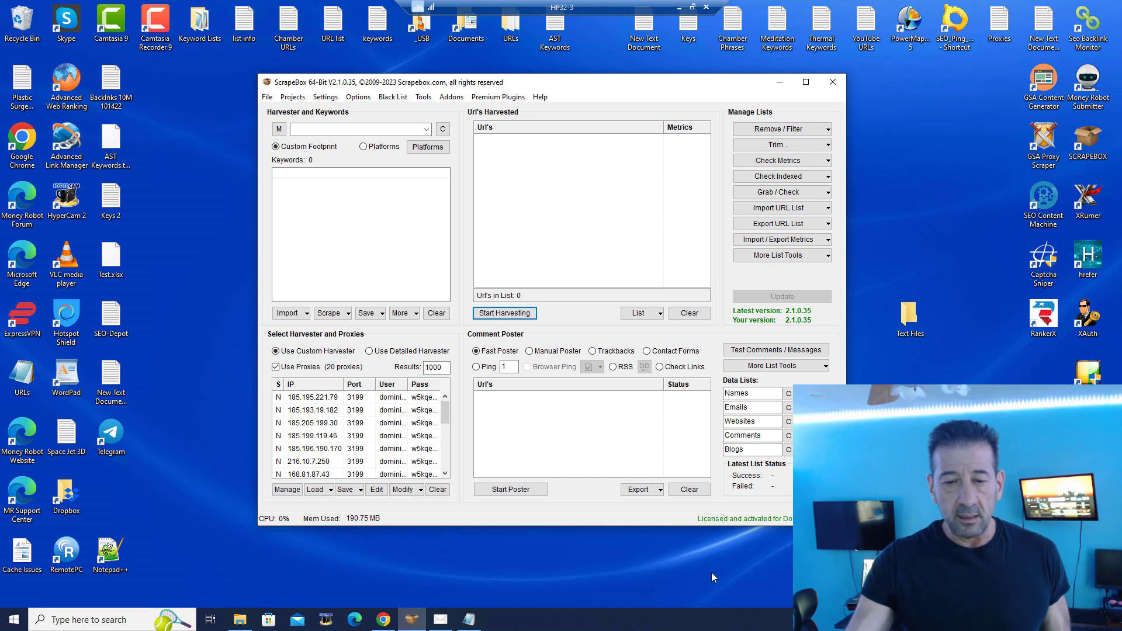
Inspect the USA APRIL-2023 text file in the USA folder under Apr 2023 of GSA Contact Lists in File Explorer
click(239, 622)
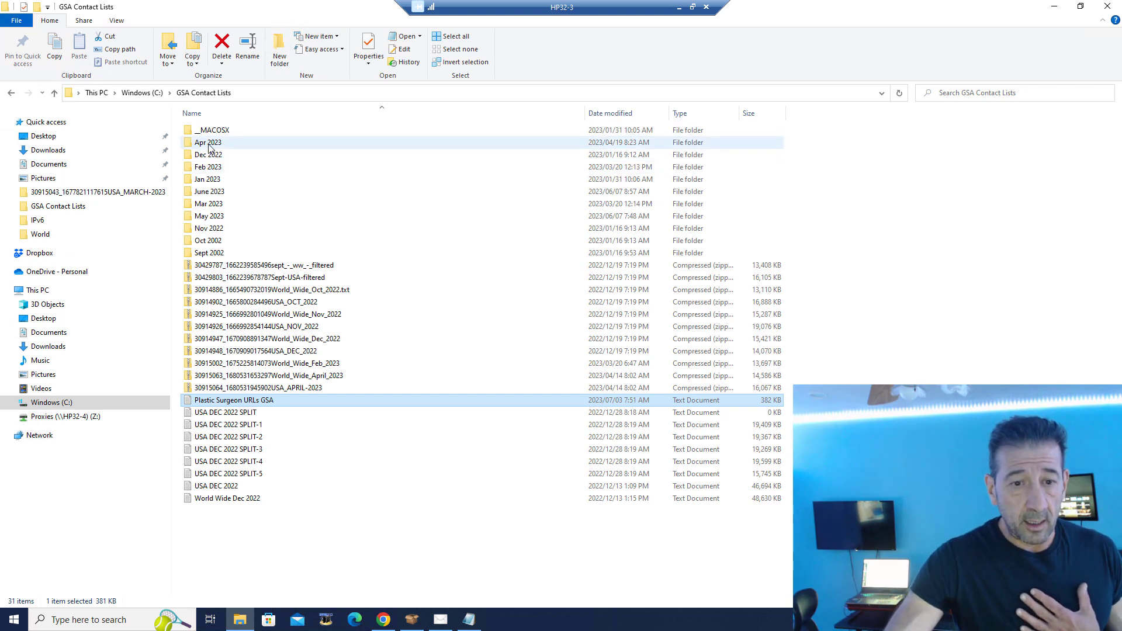
mouse_move(212, 146)
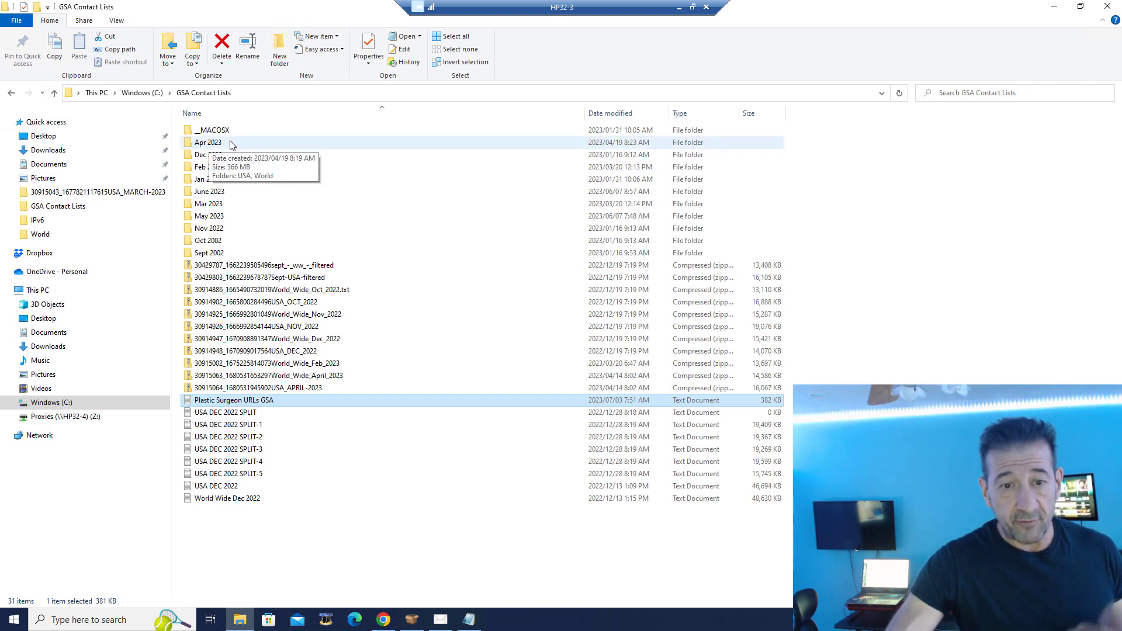
double_click(232, 144)
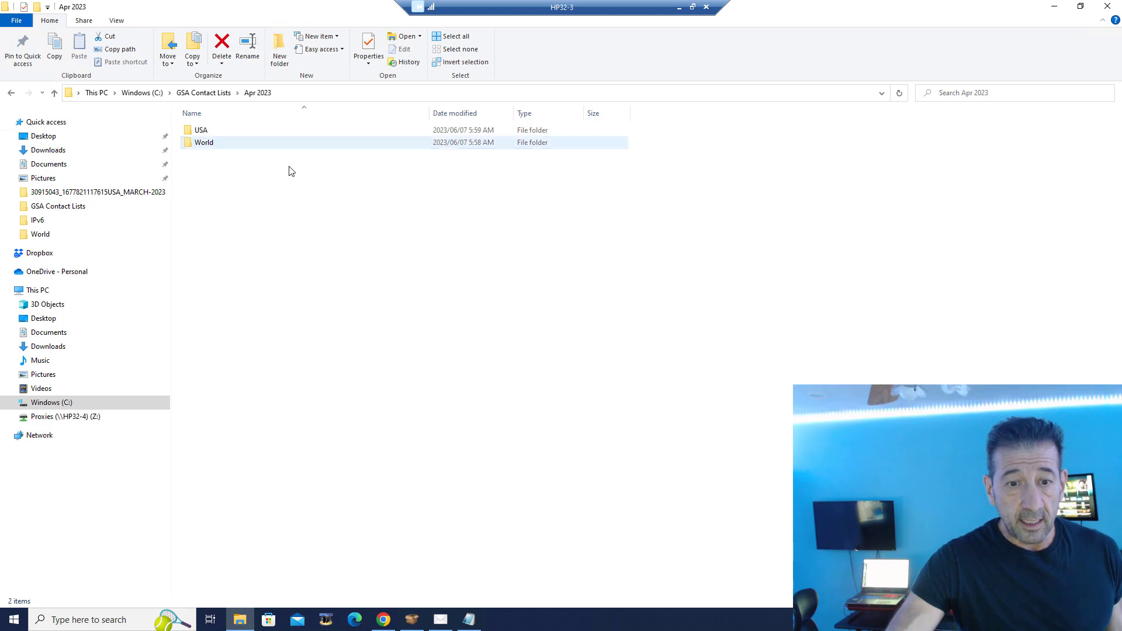
double_click(228, 131)
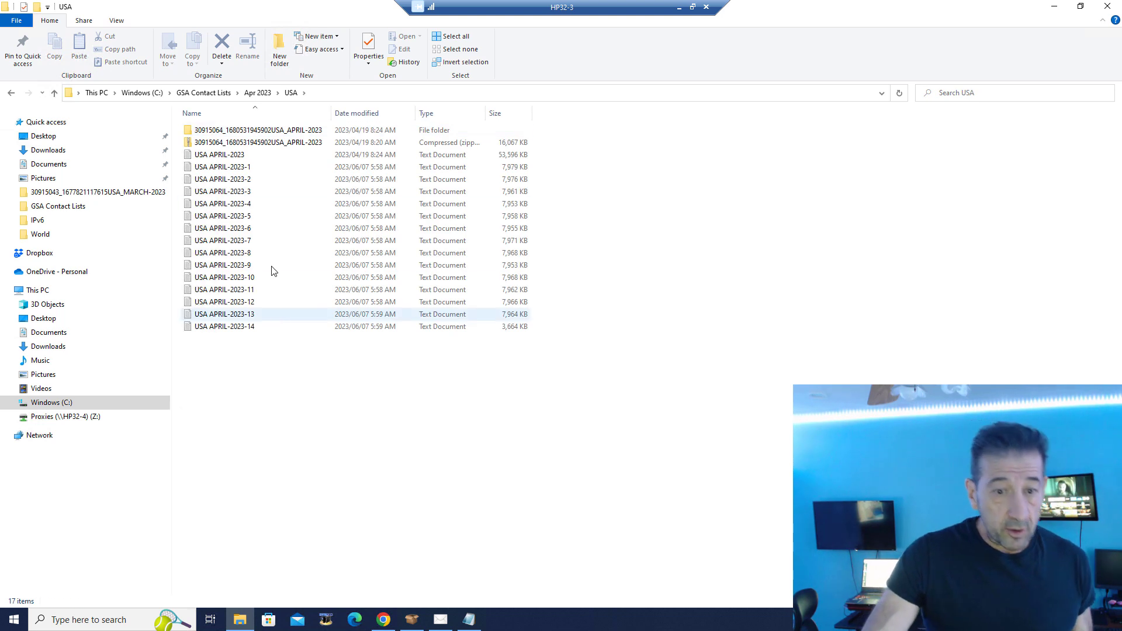
click(228, 156)
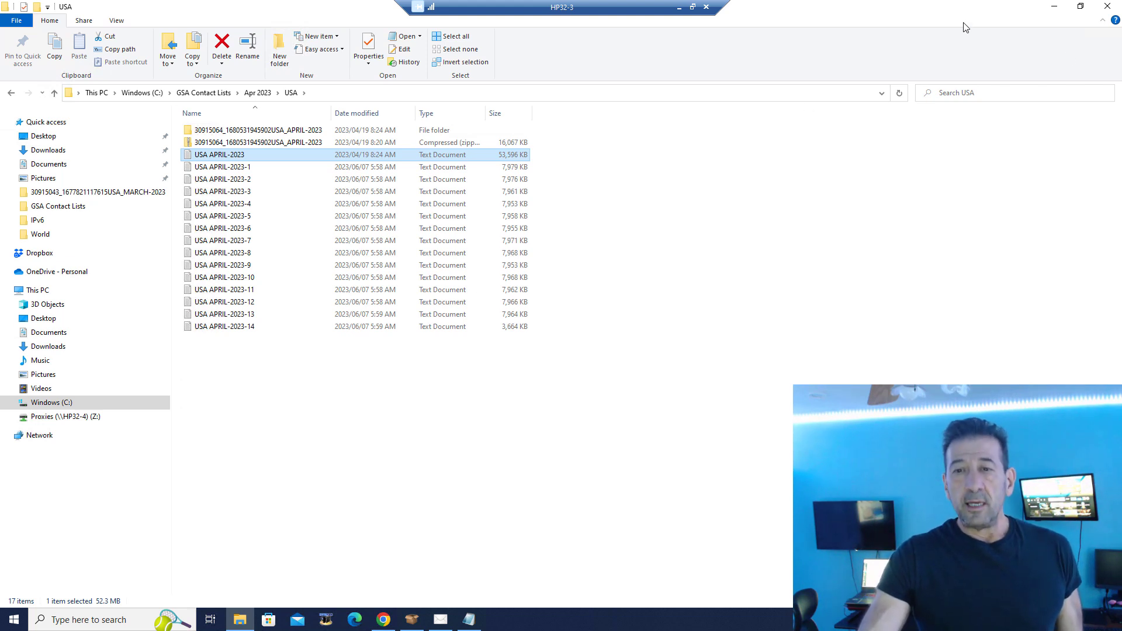
click(1054, 7)
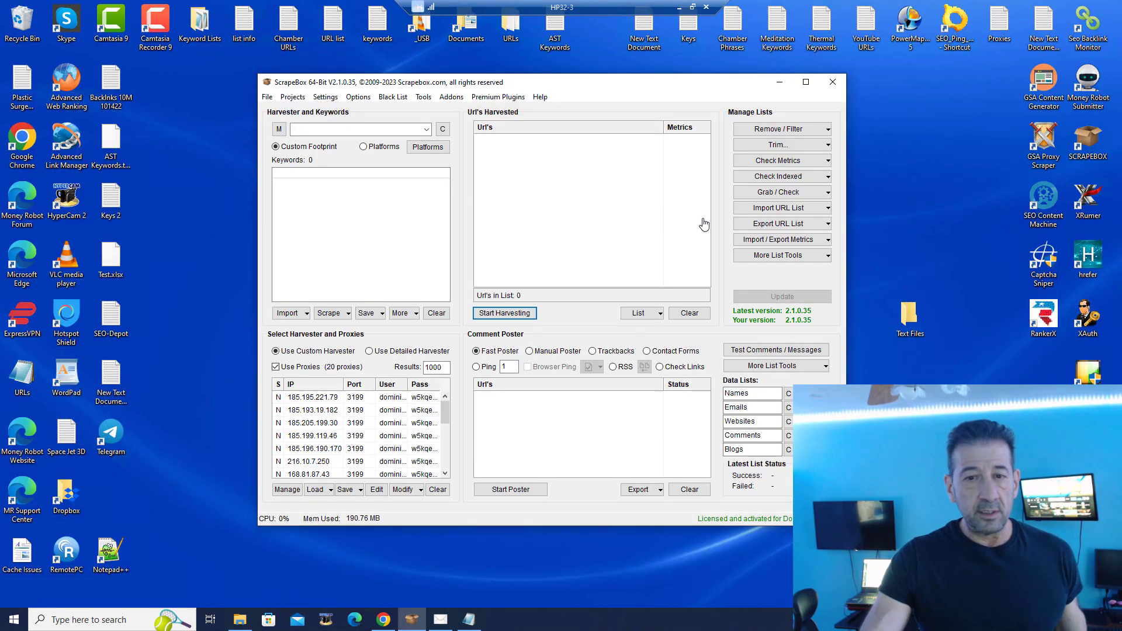
Switch to GSA Website Contact and examine the checked and sent statistics of the SEO Depot projects
click(440, 620)
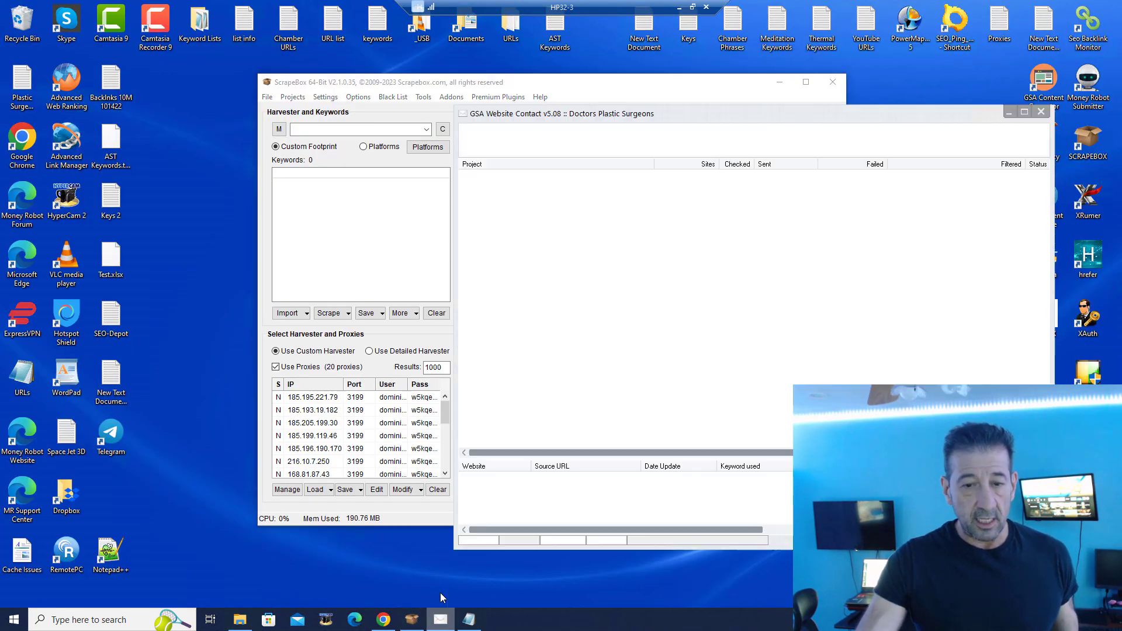
drag(750, 117, 658, 119)
mouse_move(651, 287)
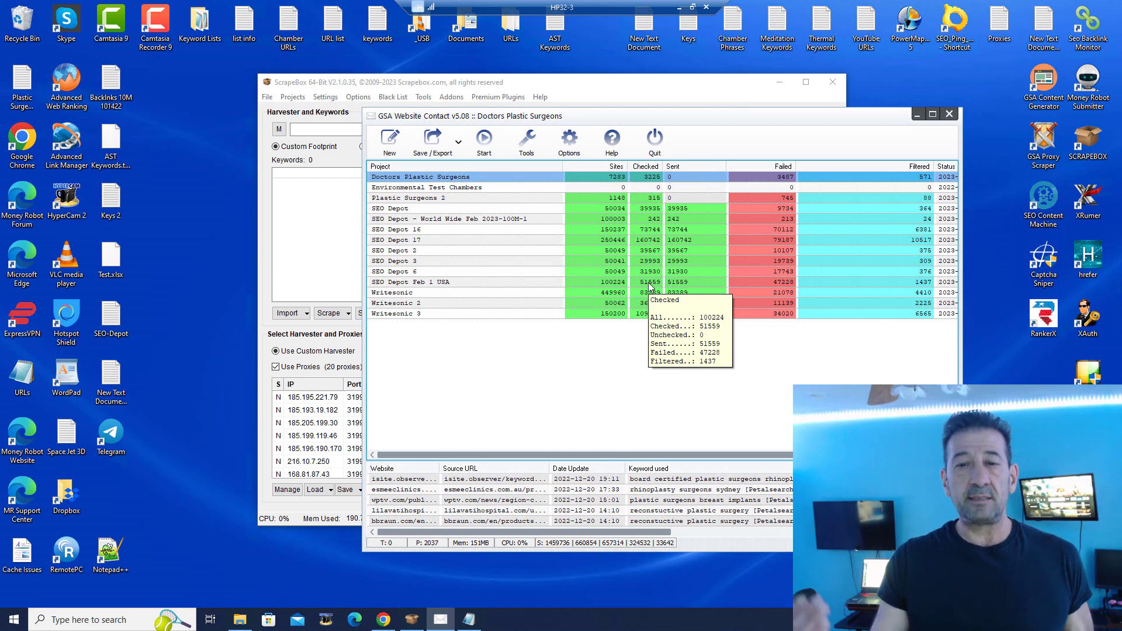
click(917, 114)
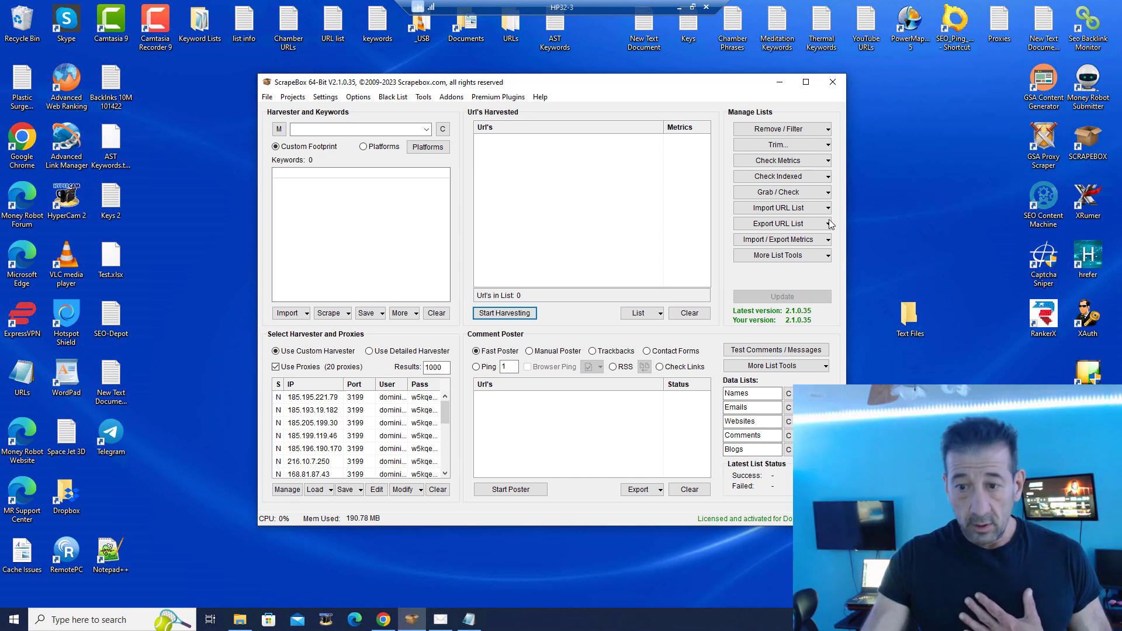
Replace the harvested URL list in ScrapeBox by importing USA APRIL-2023 from the USA folder under GSA Contact Lists, Apr 2023
right_click(621, 205)
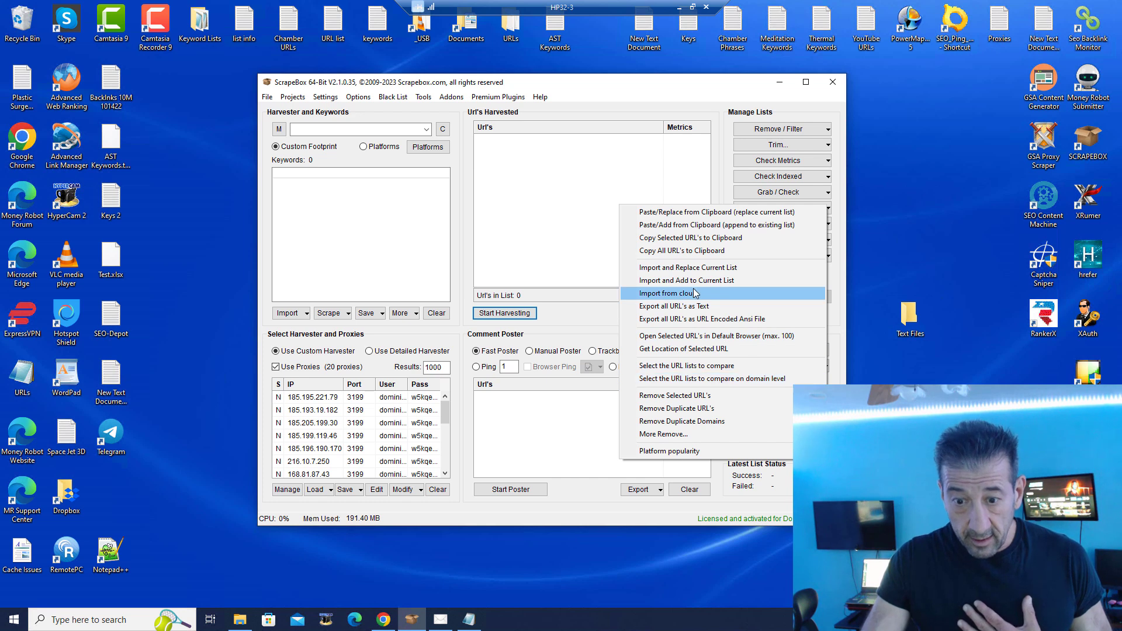
click(700, 270)
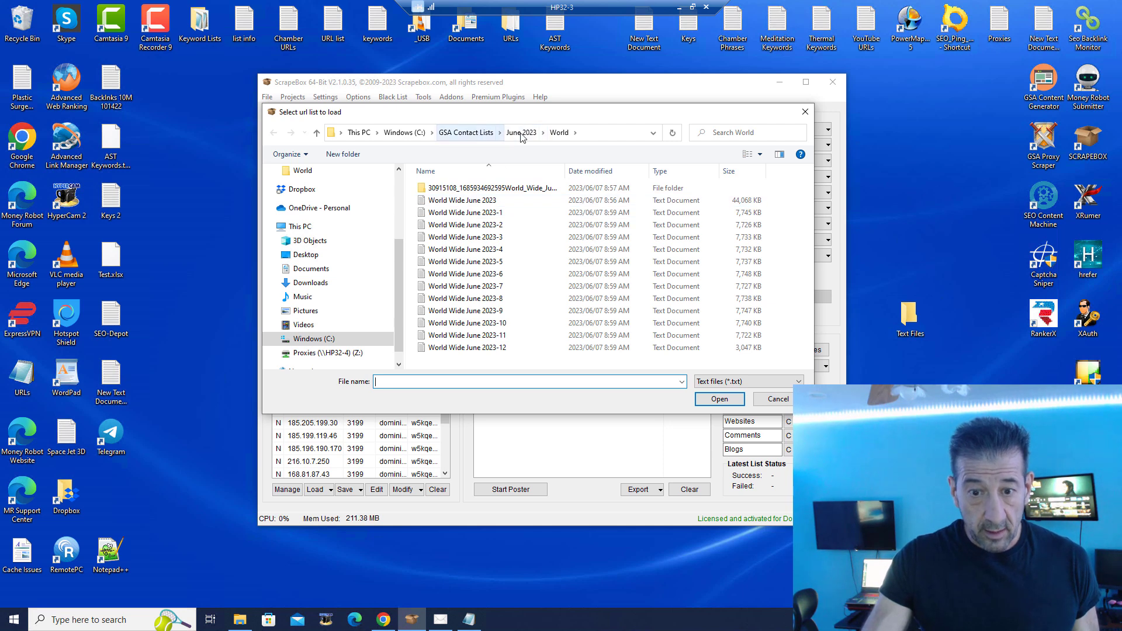
click(466, 133)
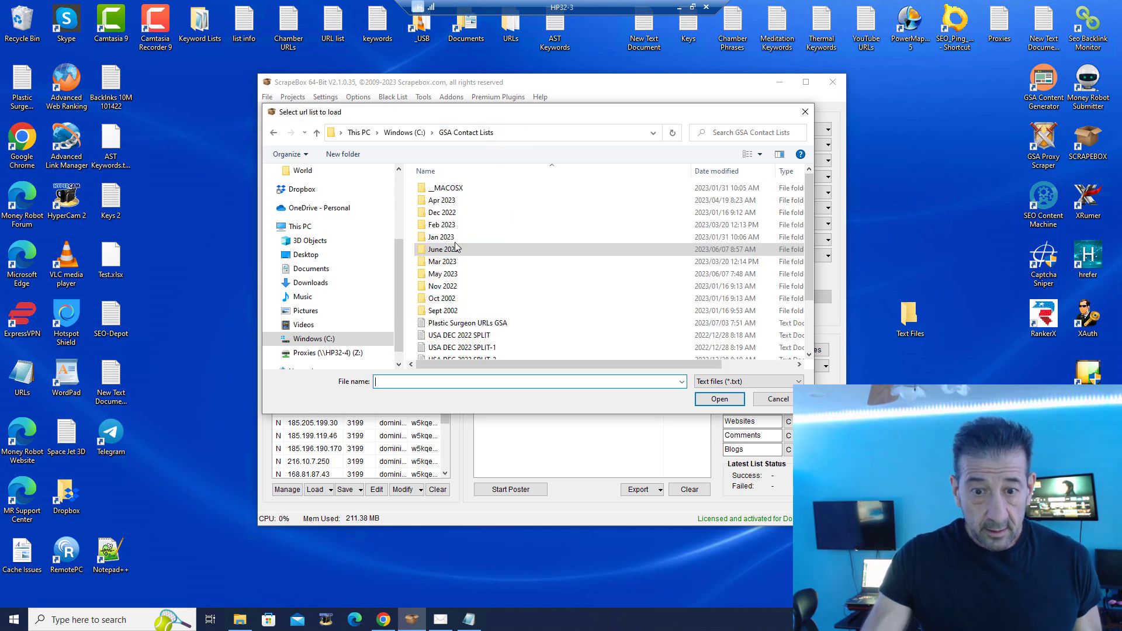
click(447, 201)
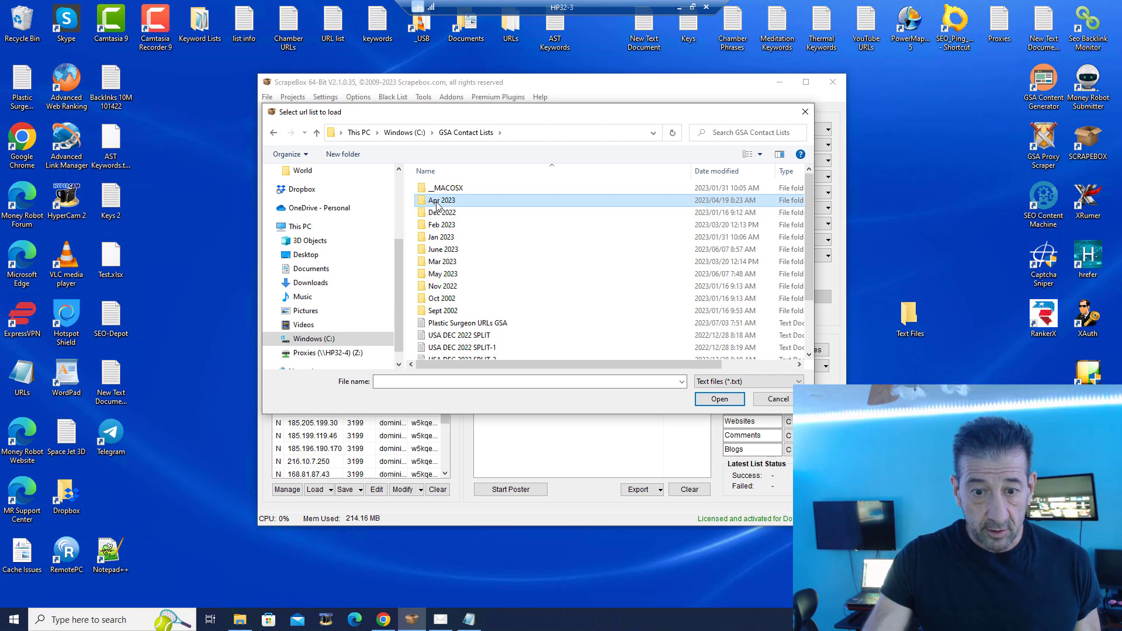
double_click(437, 201)
double_click(436, 188)
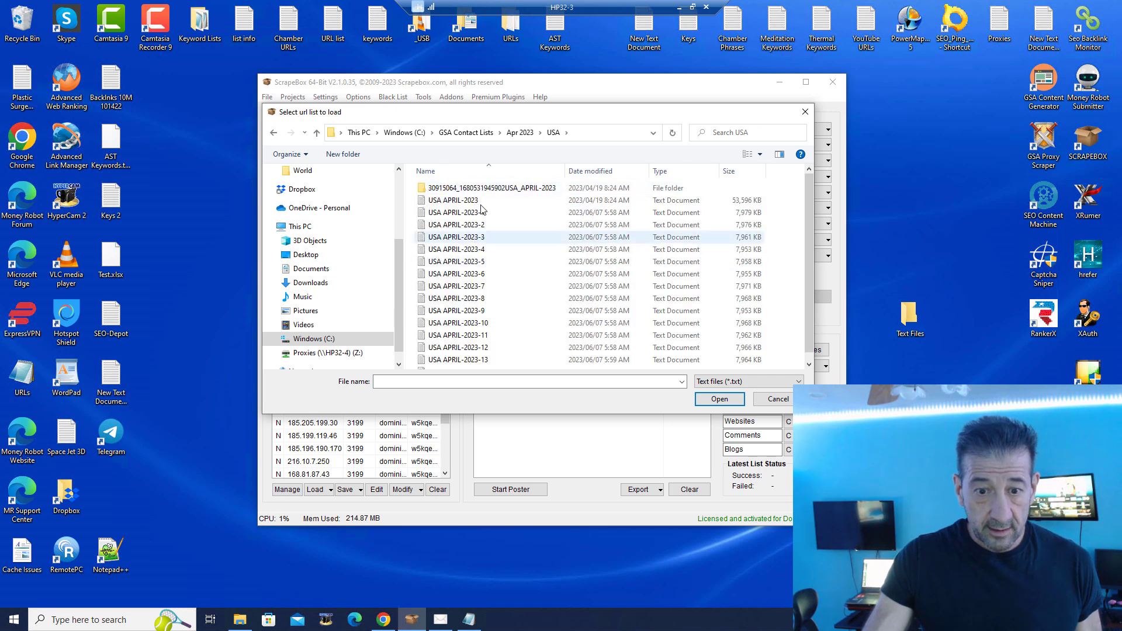
click(469, 202)
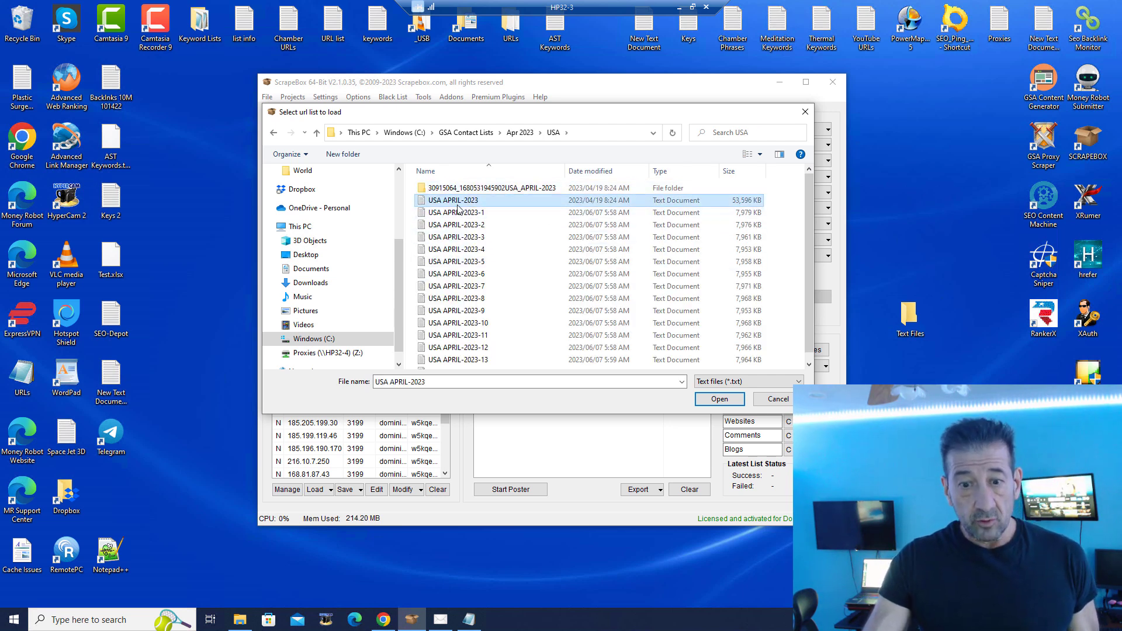
click(719, 401)
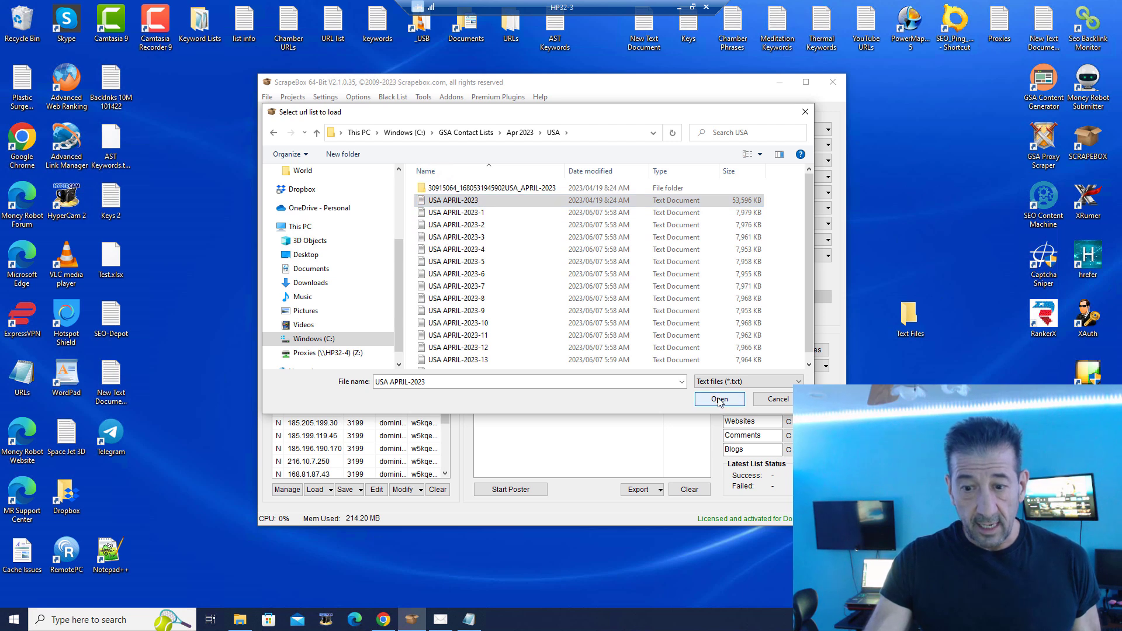
click(720, 401)
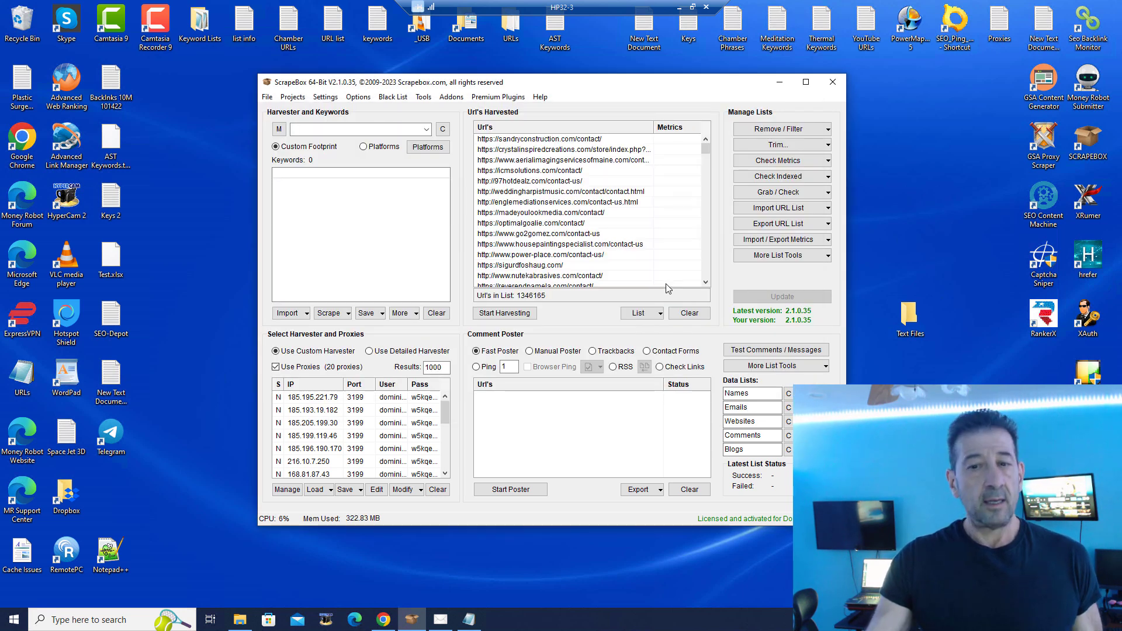
Look through the harvested URL list from beginning to end and remove its duplicate URLs
drag(707, 149, 711, 281)
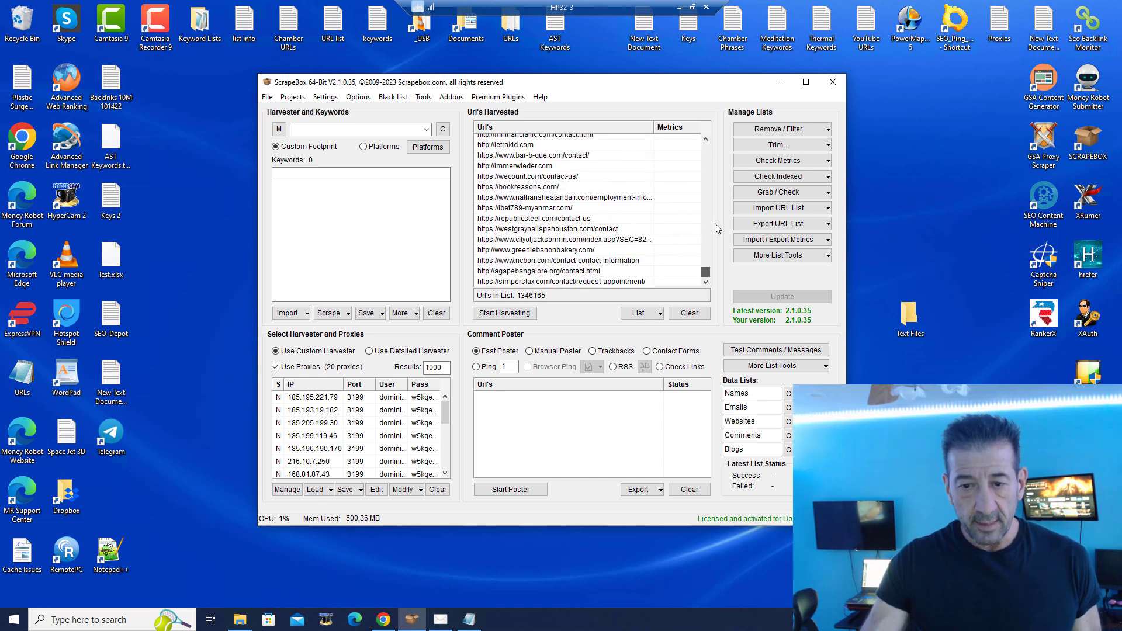
drag(717, 228, 698, 142)
right_click(668, 170)
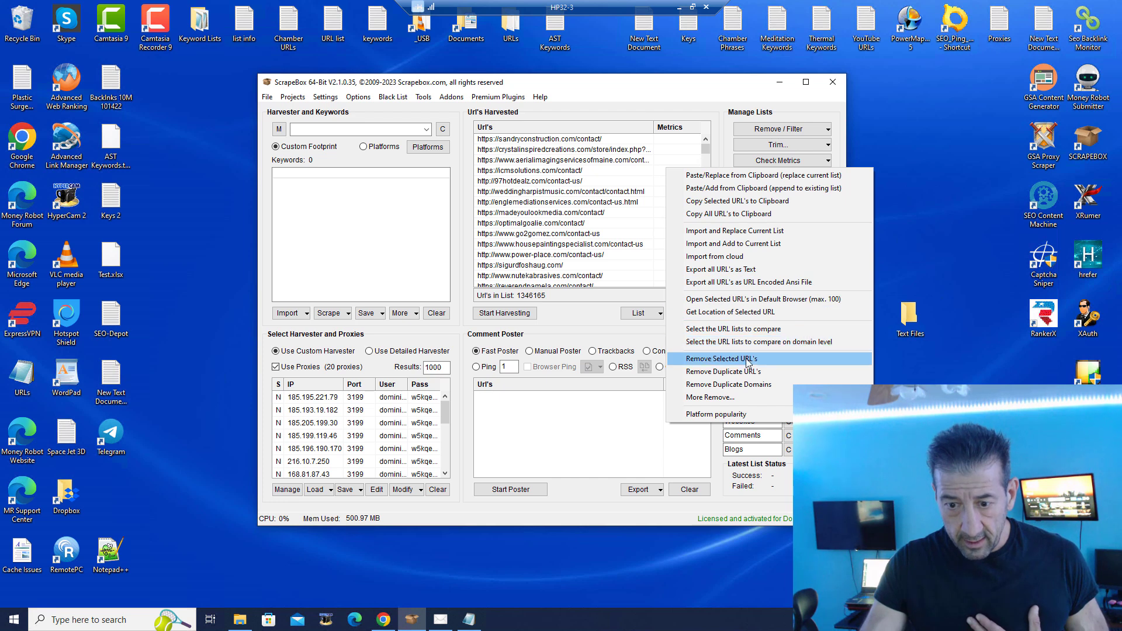
click(760, 370)
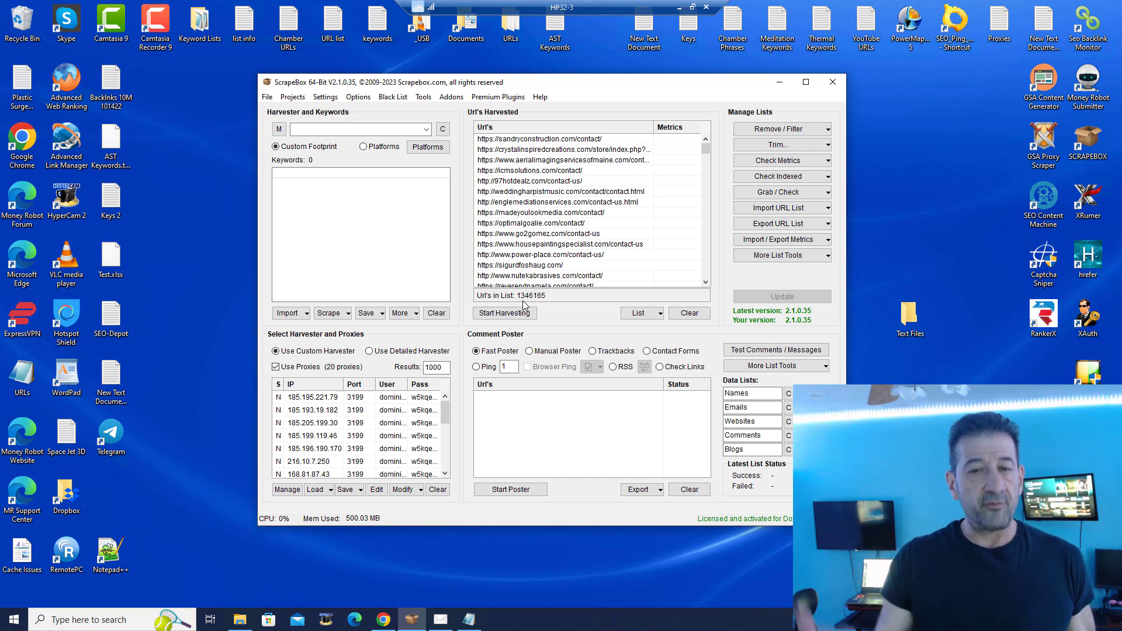
mouse_move(705, 150)
mouse_down()
mouse_move(702, 290)
mouse_move(705, 149)
mouse_up()
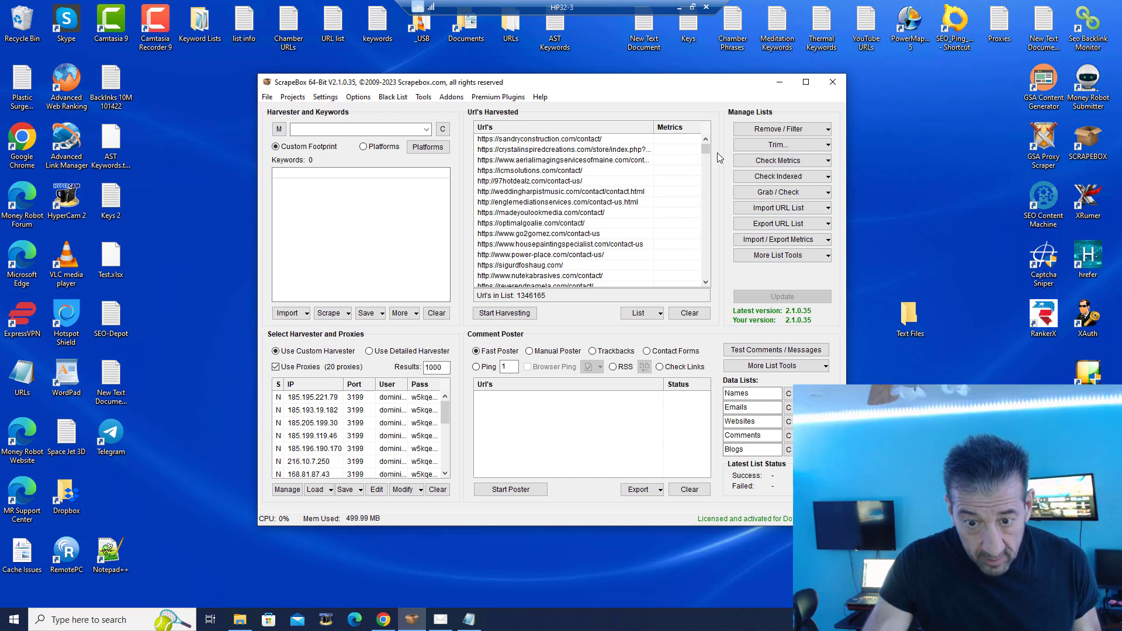
drag(707, 155, 710, 190)
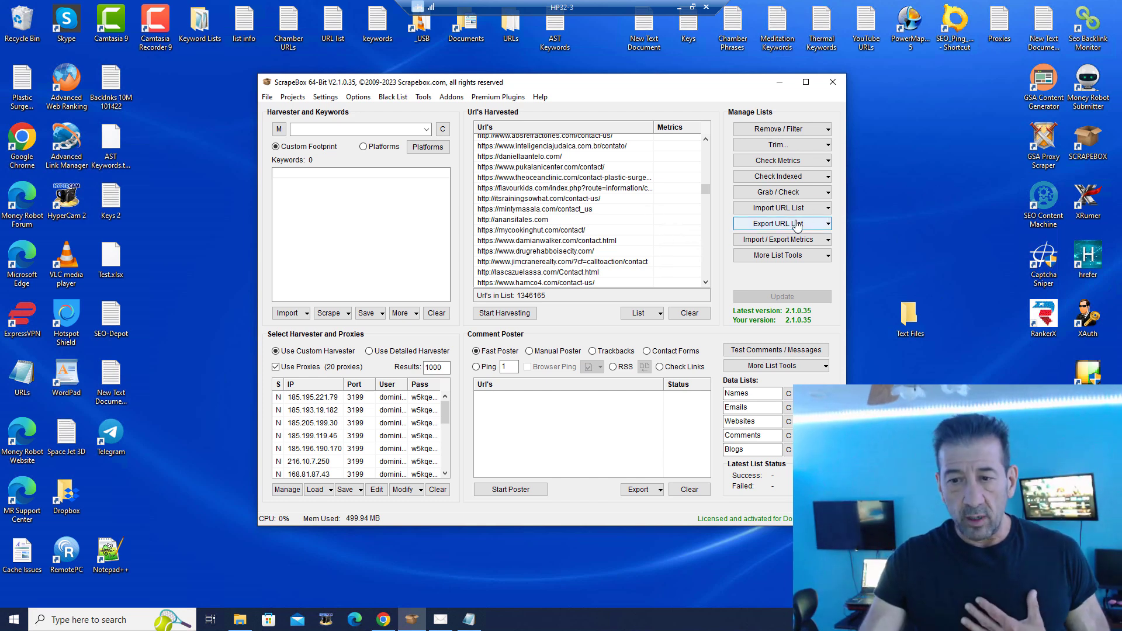
Set up an Export and Split of the harvested URLs to USA APRIL-2023.txt in the Apr 2023 USA folder, with 100000 URLs per file
click(827, 225)
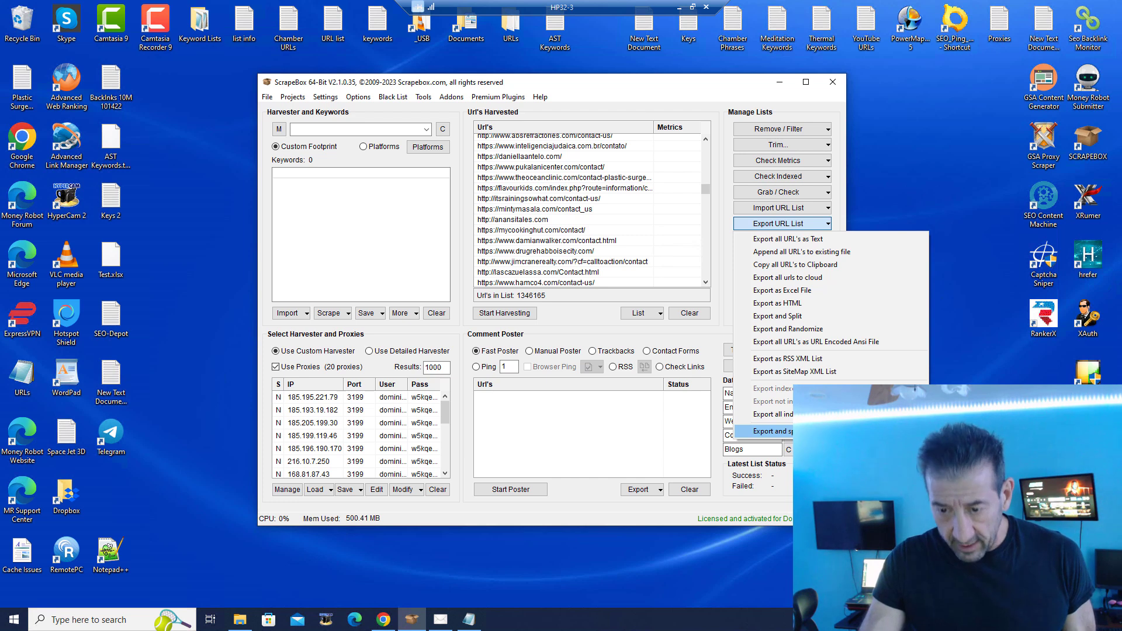
click(799, 321)
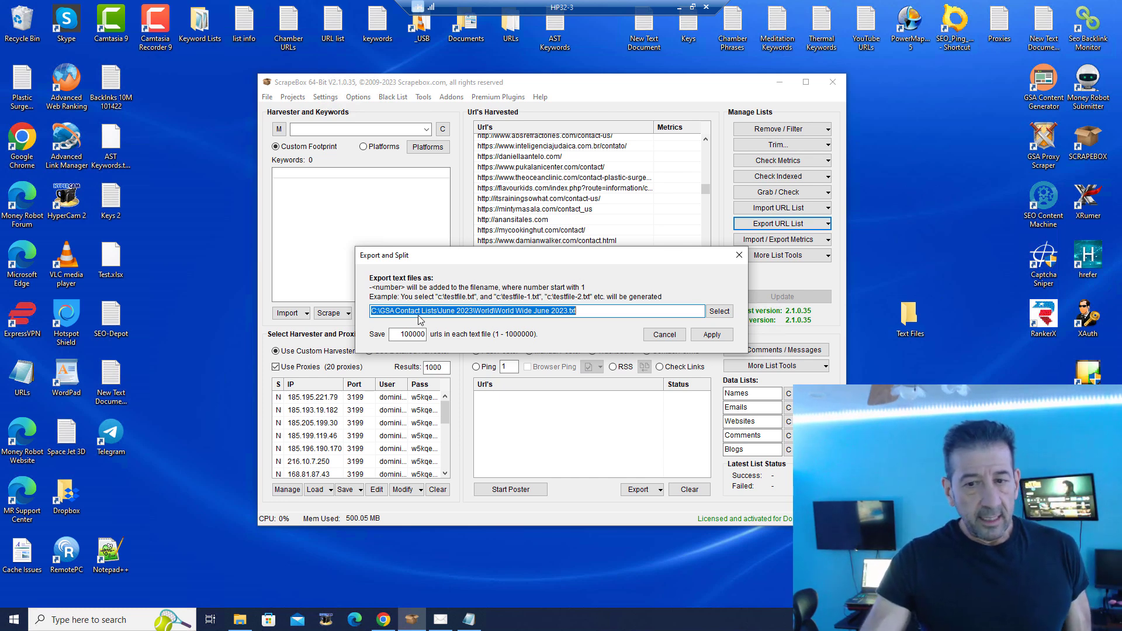
click(720, 312)
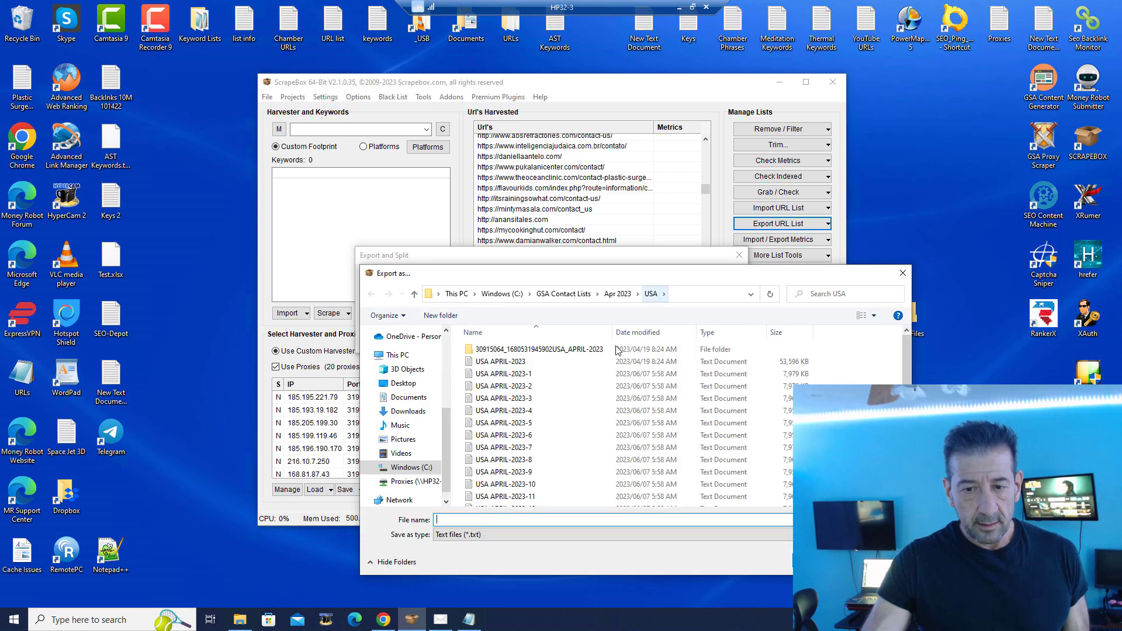
click(516, 366)
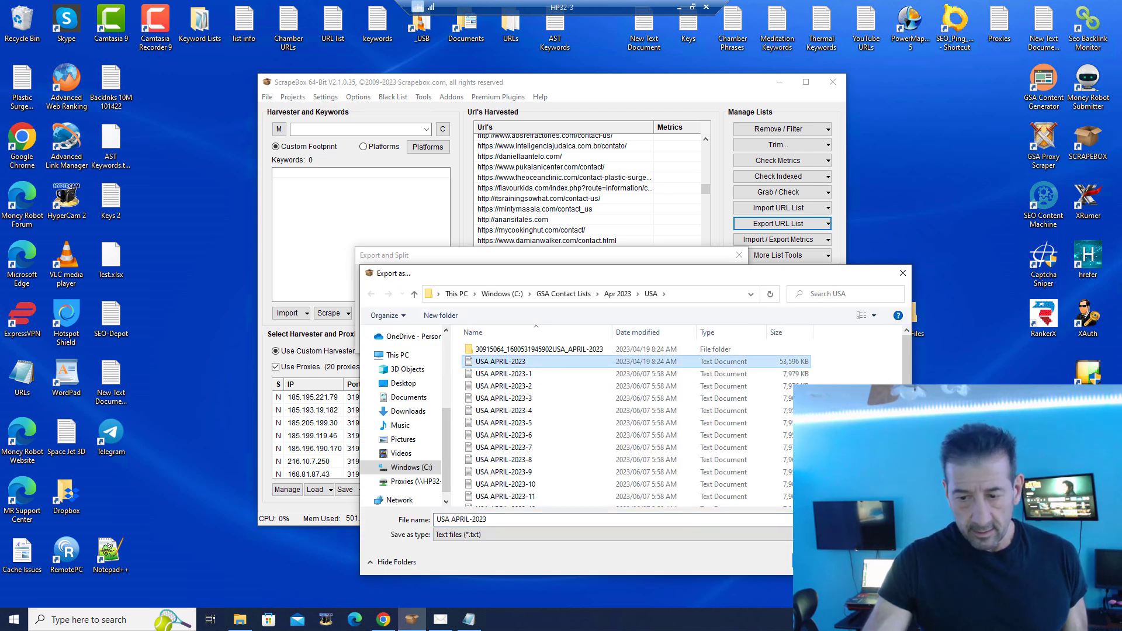
key(Return)
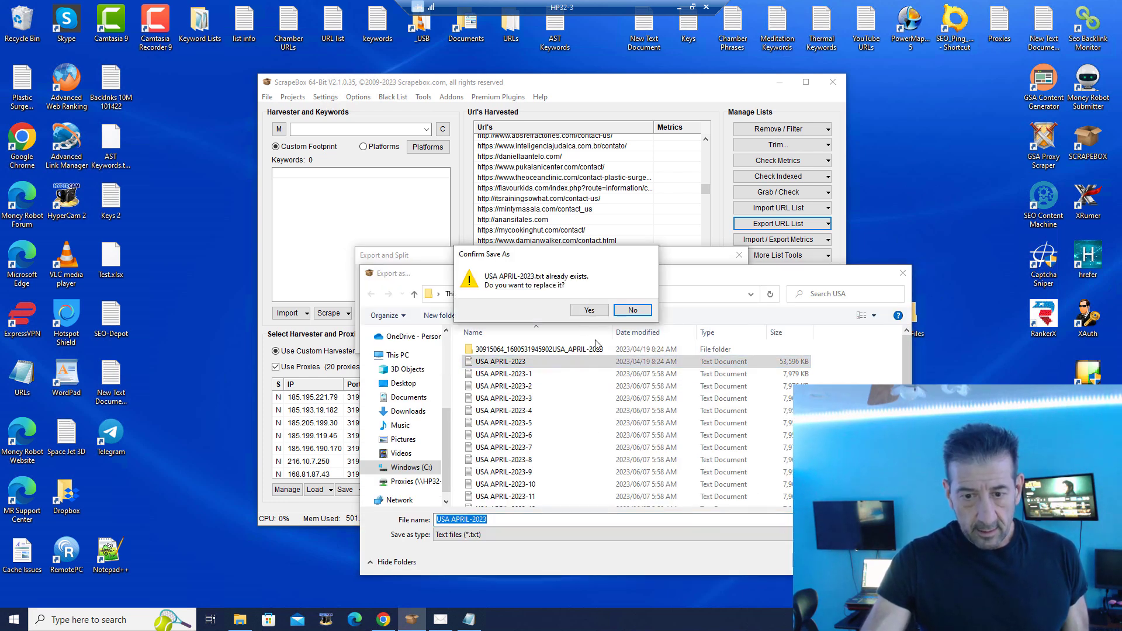
click(589, 311)
click(564, 312)
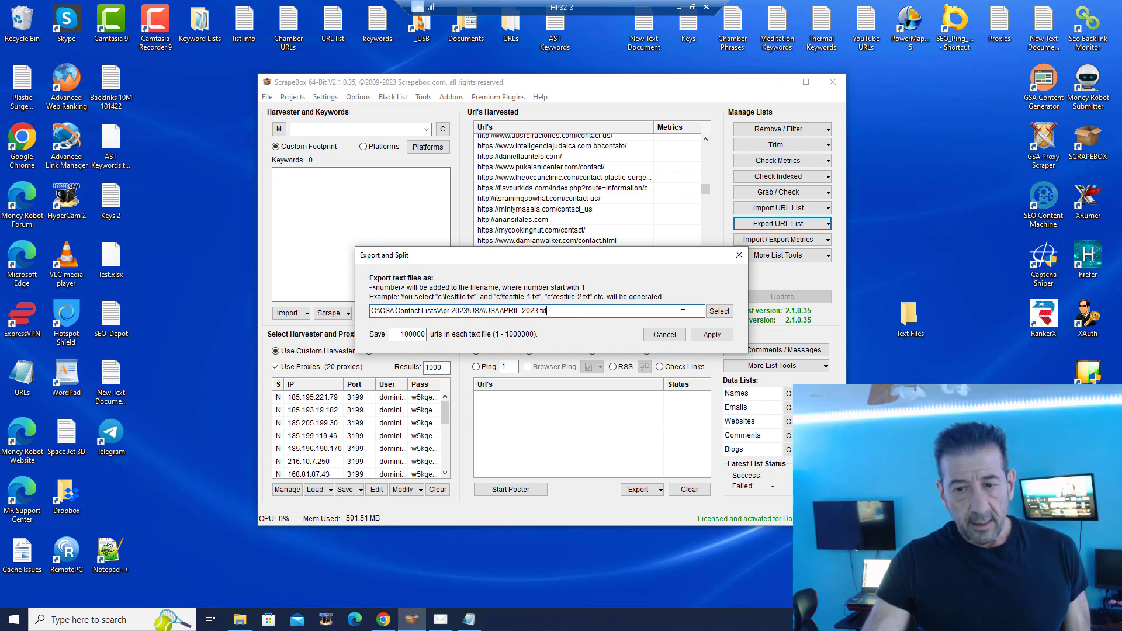
click(413, 334)
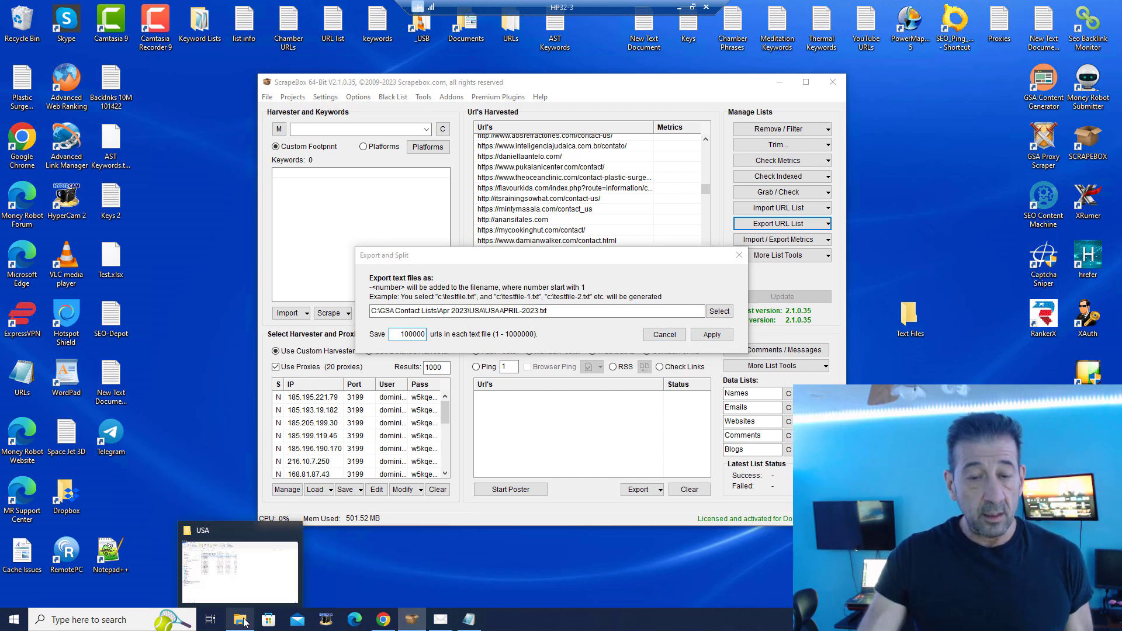
Inspect the split text files in the USA and World folders under Apr 2023 in File Explorer, and cancel the pending export
click(244, 561)
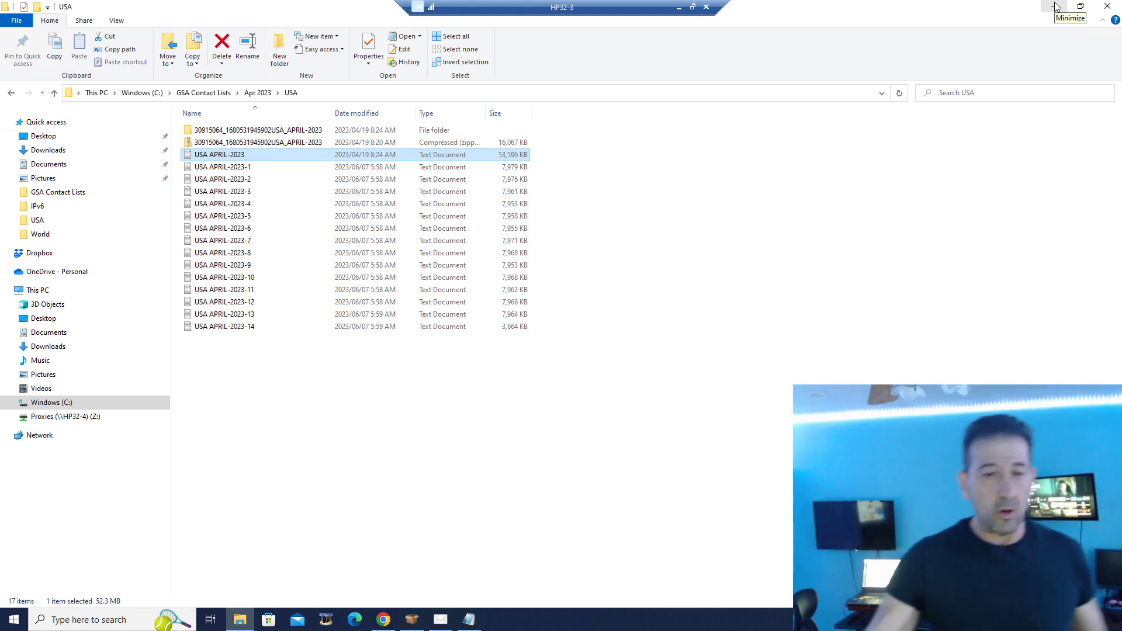
click(257, 95)
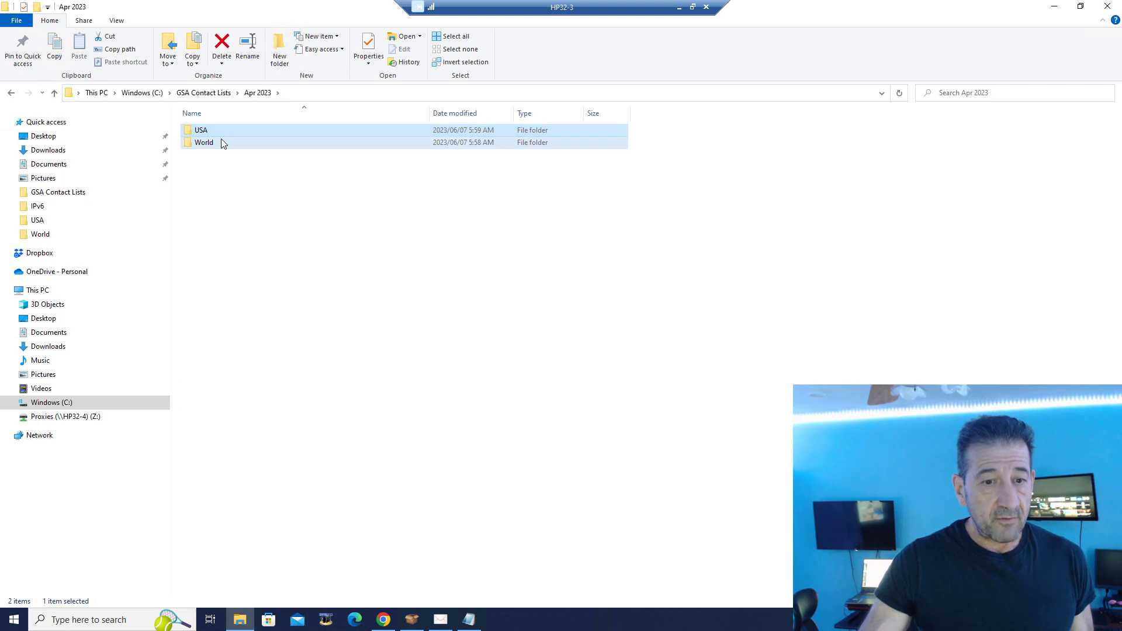
double_click(222, 141)
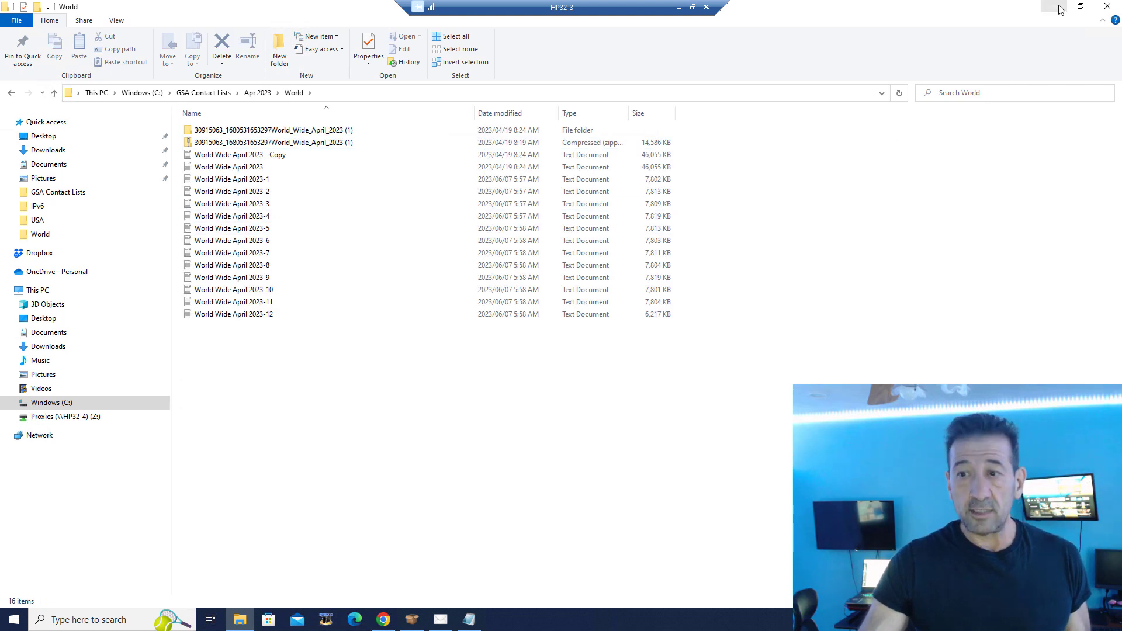
click(1057, 7)
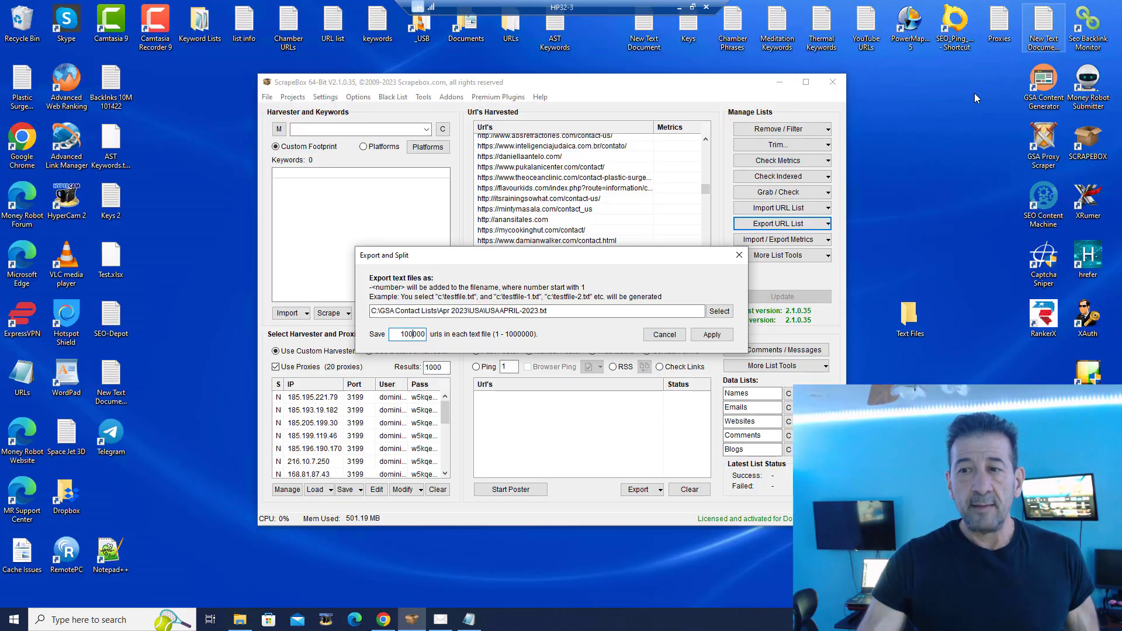
click(665, 334)
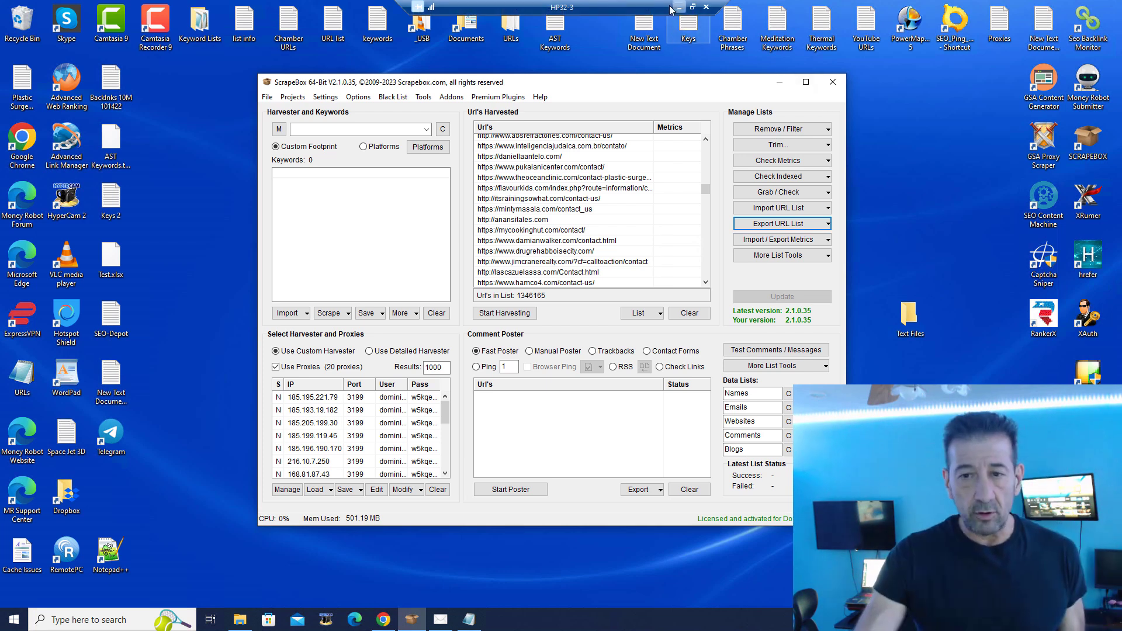
Minimize the remote desktop session, switch to Chrome and open My Drive in a new tab
click(677, 7)
click(755, 618)
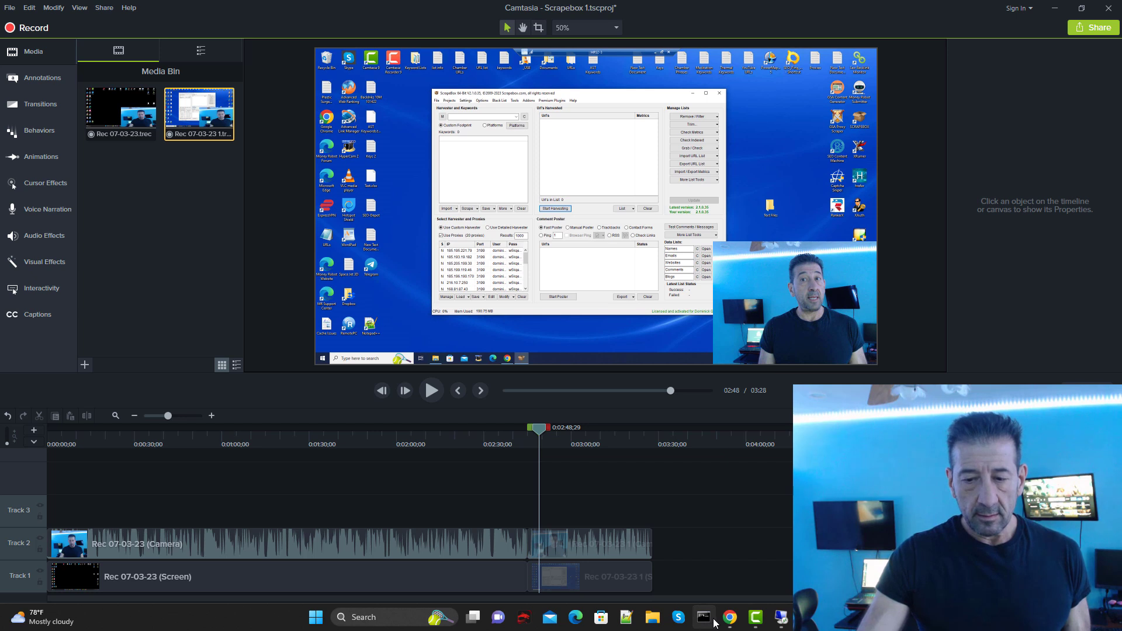
click(730, 618)
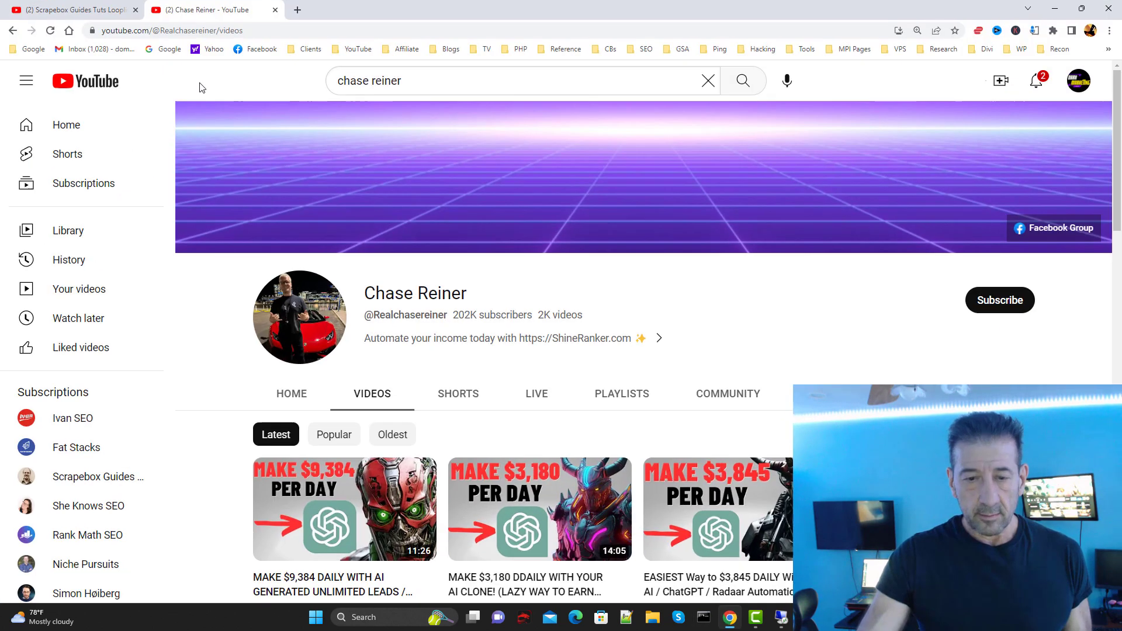
click(297, 10)
click(29, 51)
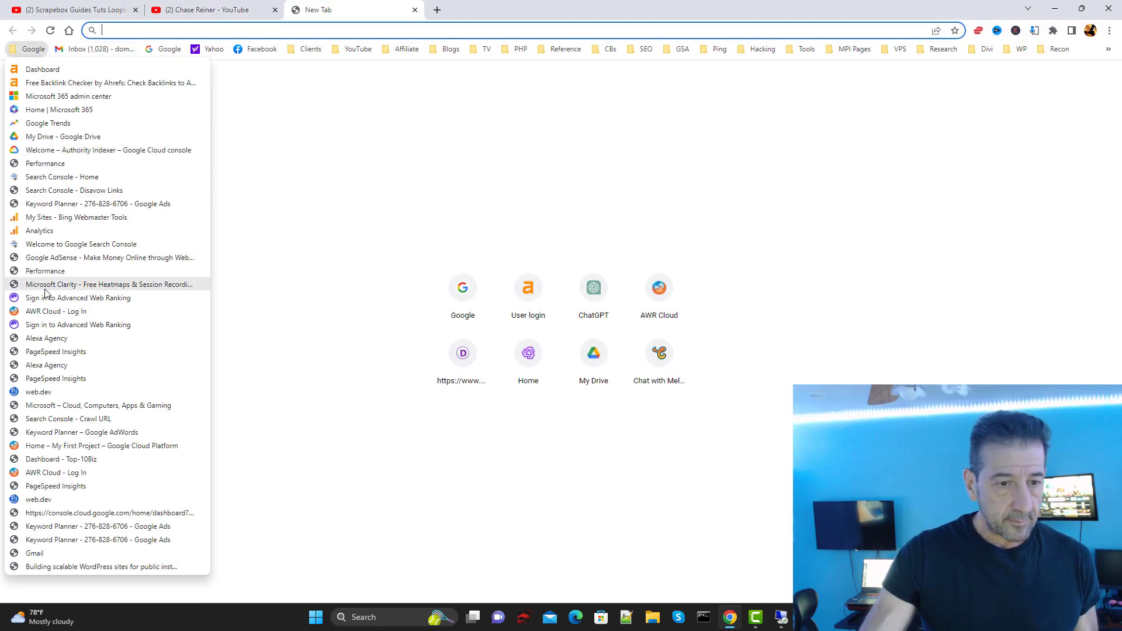
click(45, 139)
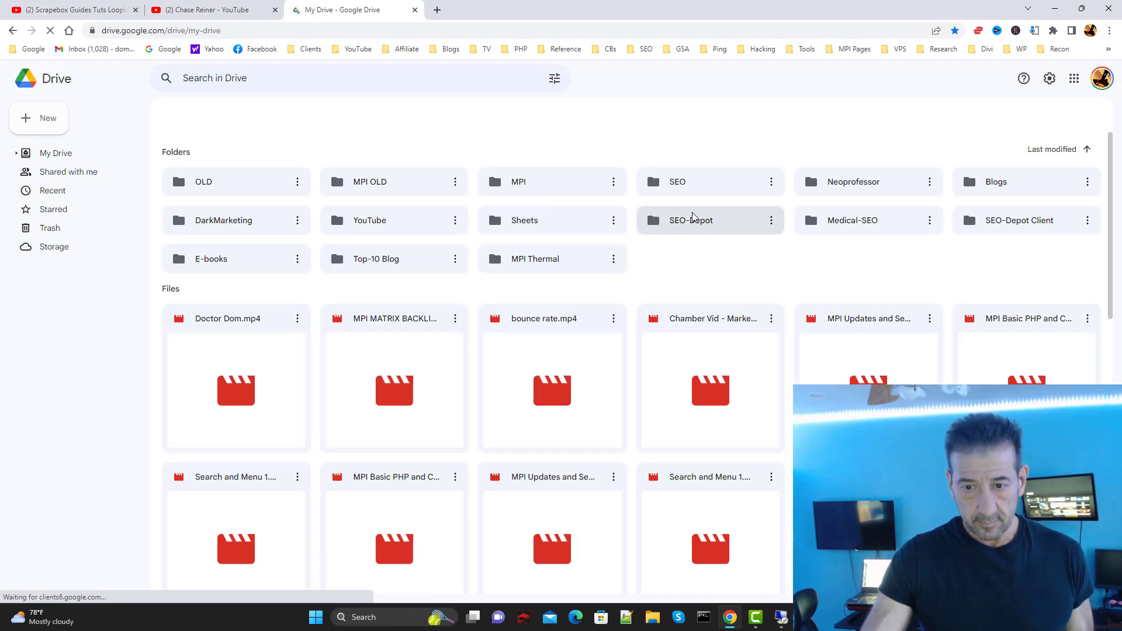
Open the Affiliates spreadsheet from the Sheets folder in Google Drive
click(533, 253)
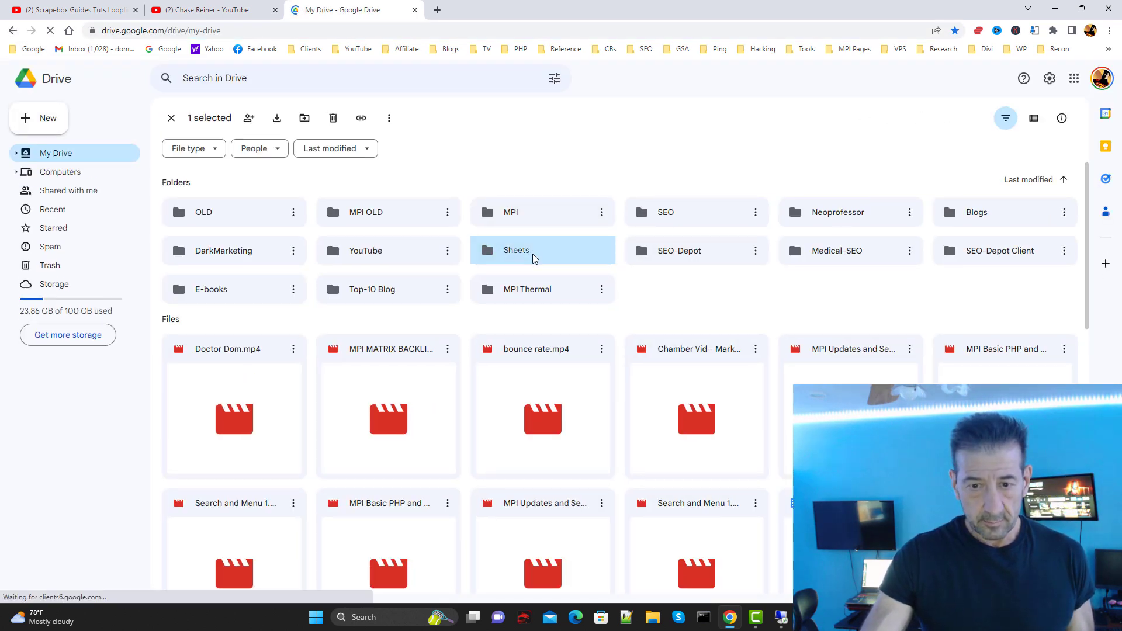
double_click(539, 252)
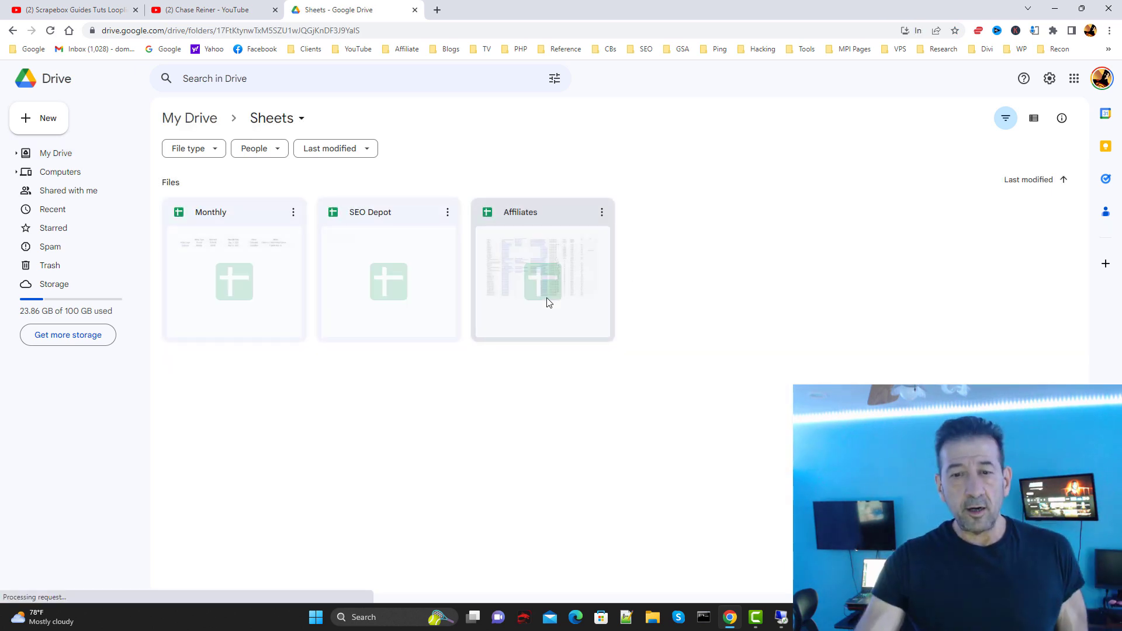
click(539, 294)
double_click(539, 293)
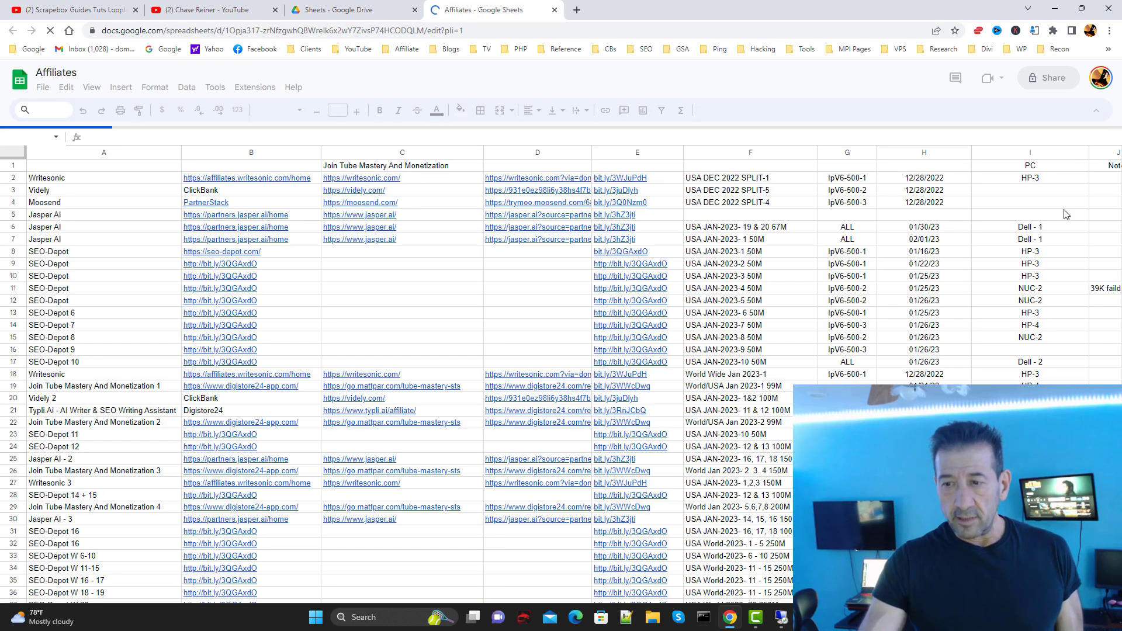
Examine the SEO-Depot project names, list names, dates and PCs down to the APR USA 2023 - 2 row, and minimize the browser
scroll(150, 389, down, 5)
scroll(150, 390, down, 5)
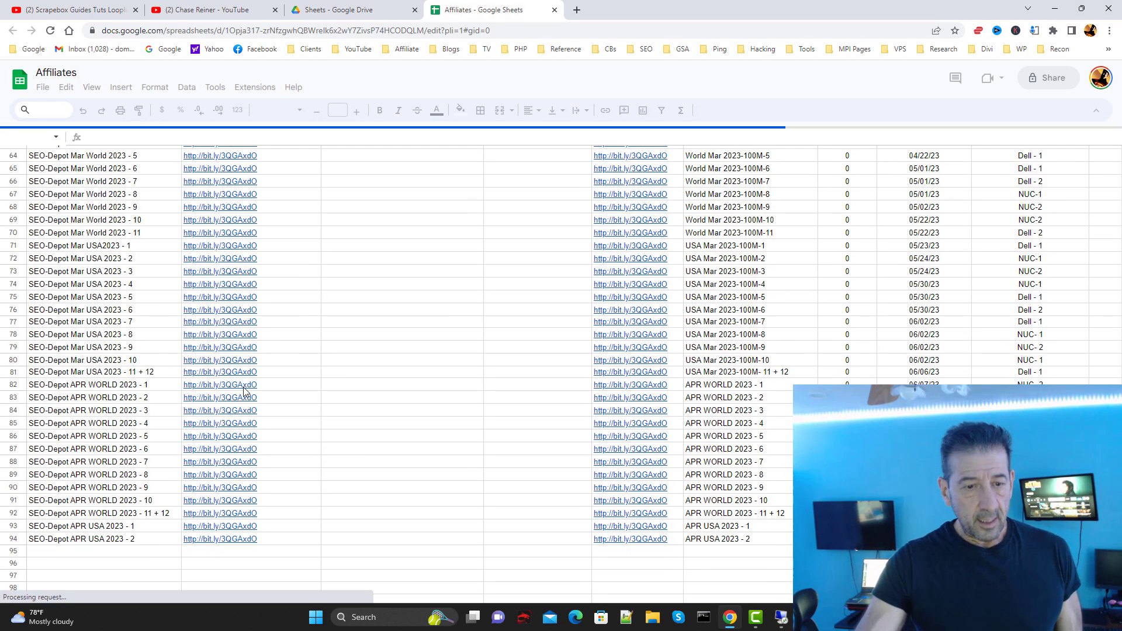
scroll(465, 433, down, 10)
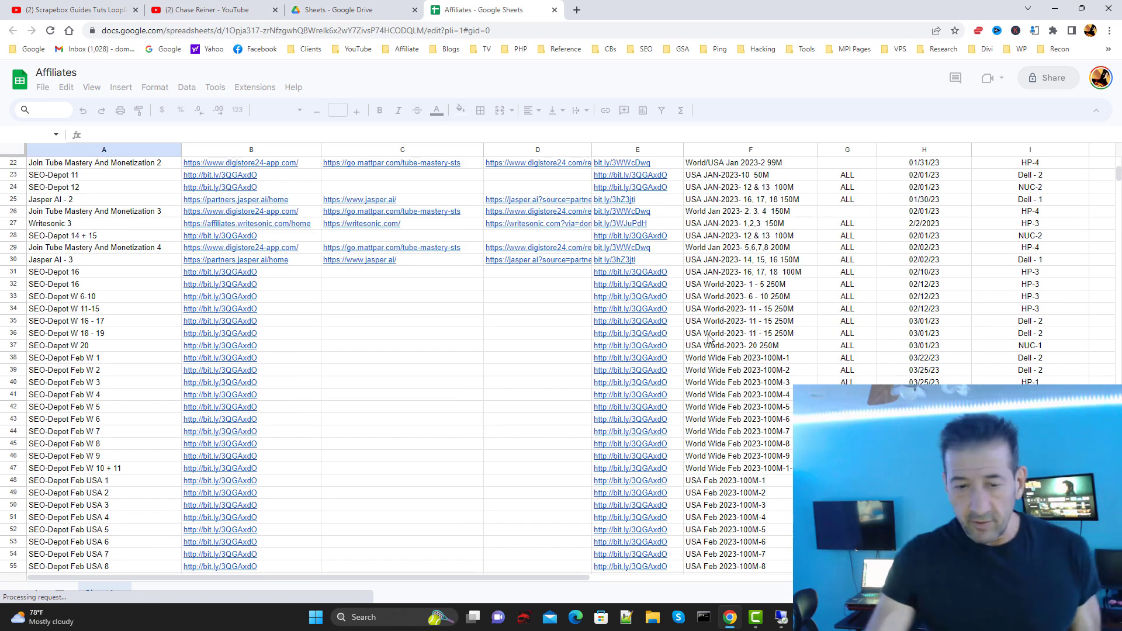
scroll(433, 409, down, 5)
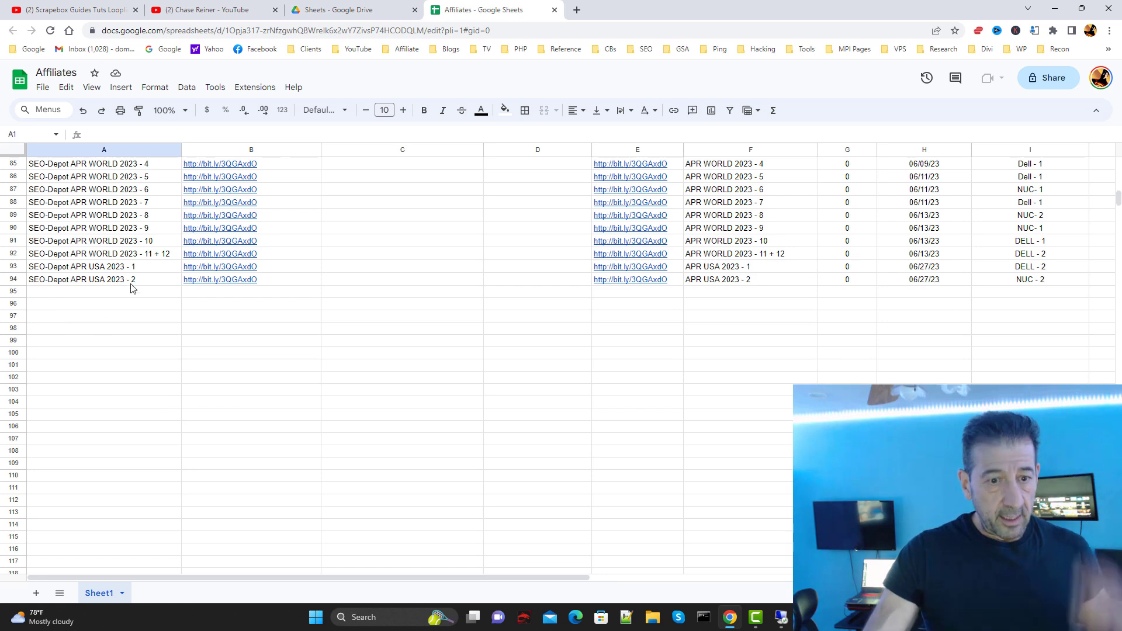
click(99, 281)
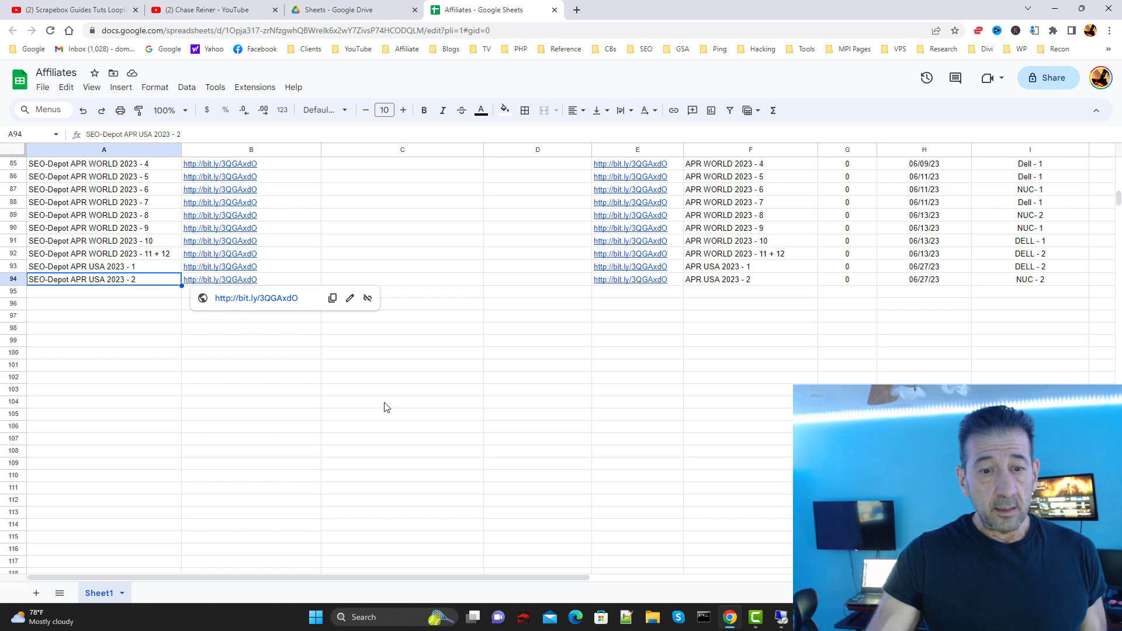
scroll(585, 374, up, 3)
scroll(462, 309, down, 2)
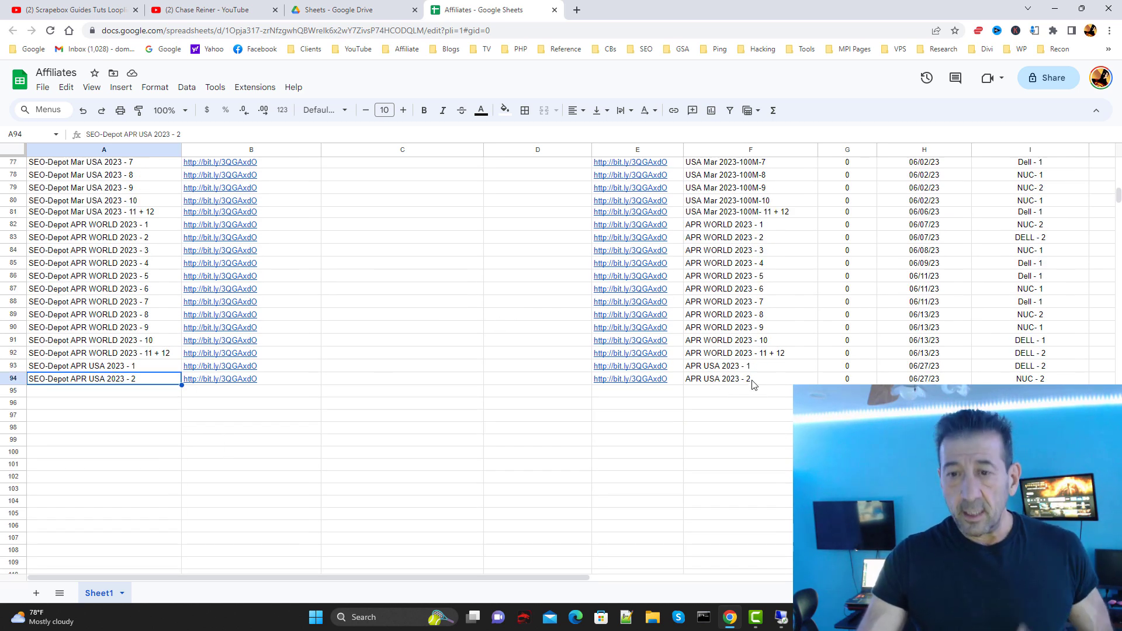
scroll(760, 377, down, 1)
scroll(769, 382, up, 1)
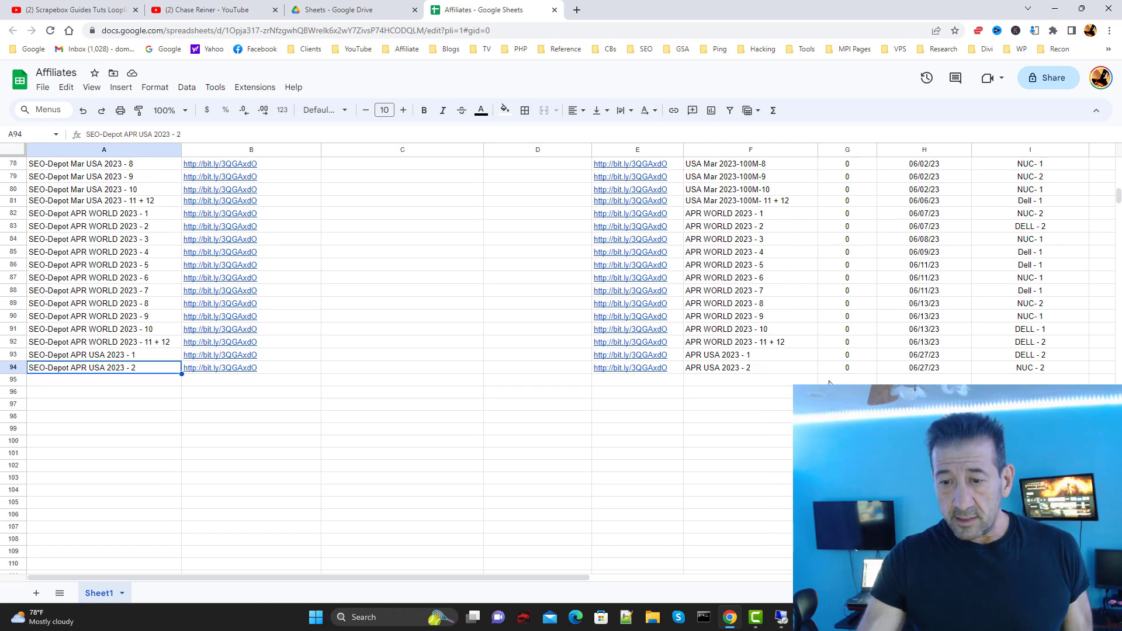
scroll(845, 366, up, 1)
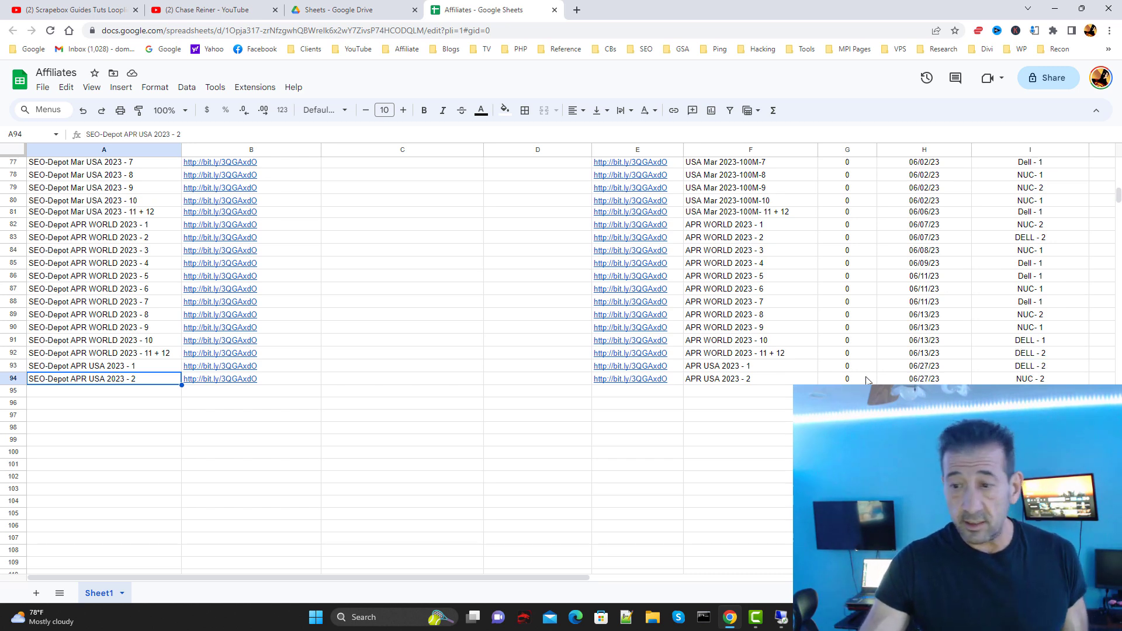
scroll(874, 339, up, 1)
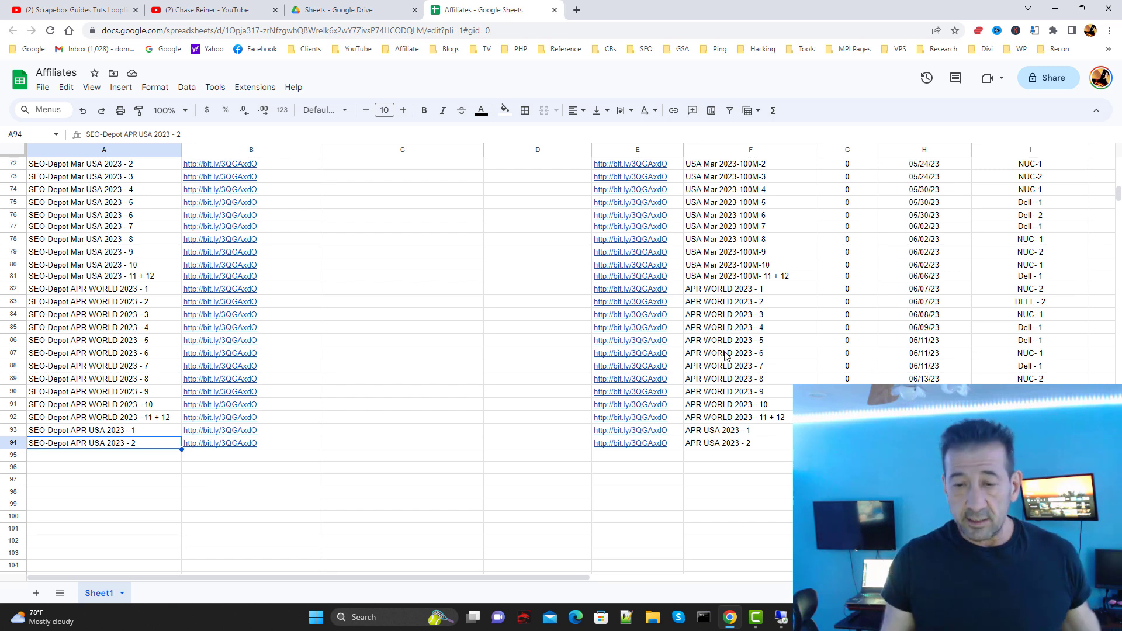
scroll(725, 355, up, 1)
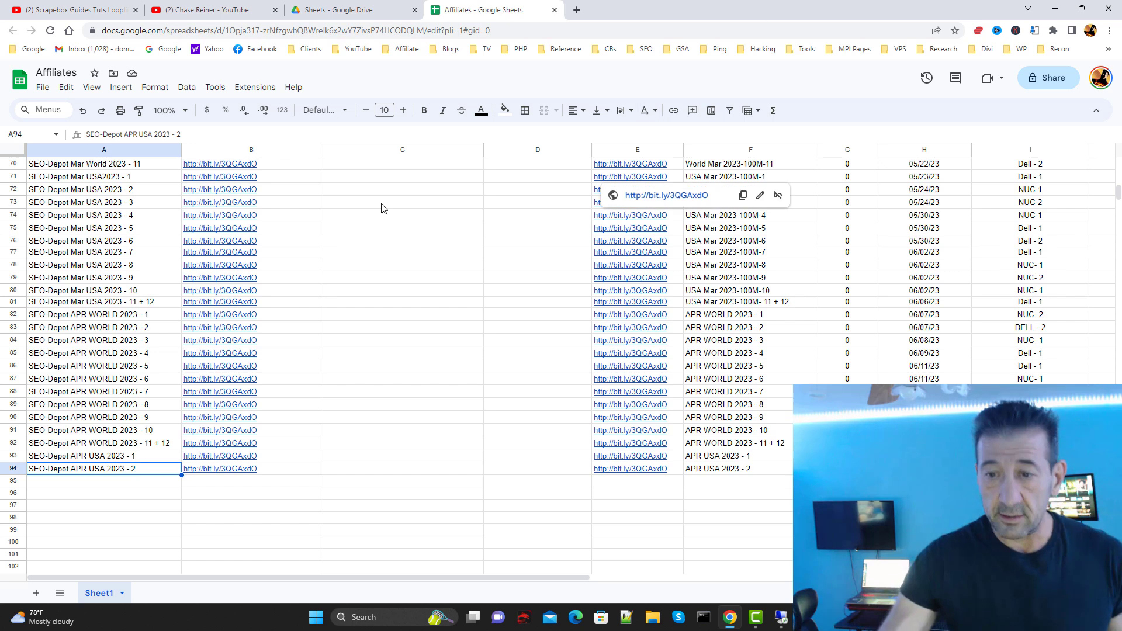
scroll(431, 193, down, 1)
scroll(430, 193, down, 1)
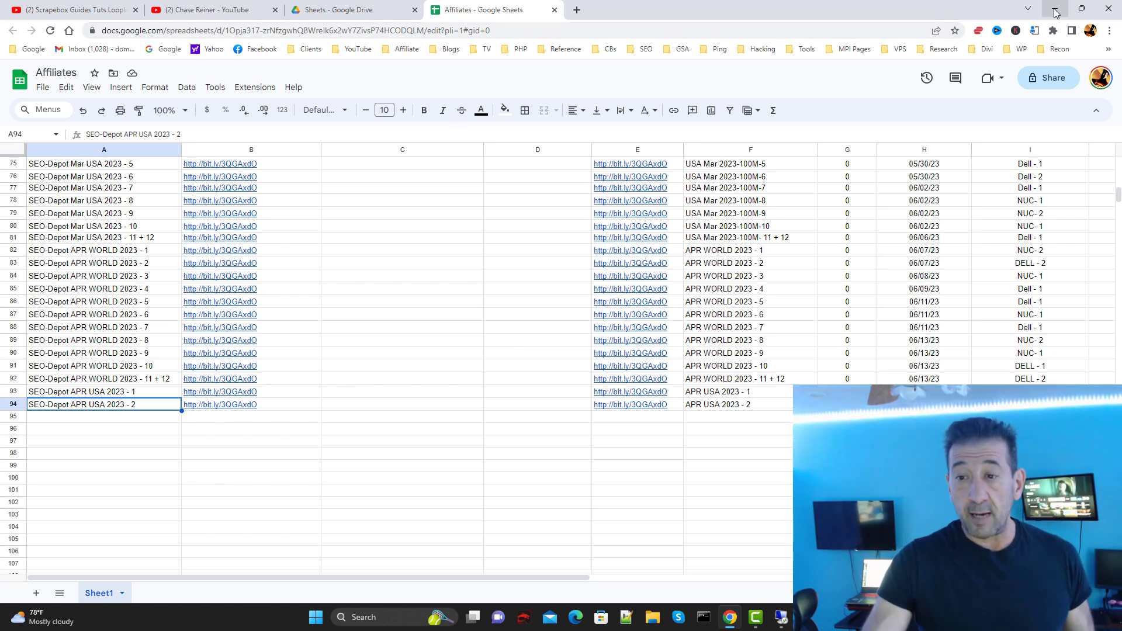
click(1082, 8)
click(1048, 20)
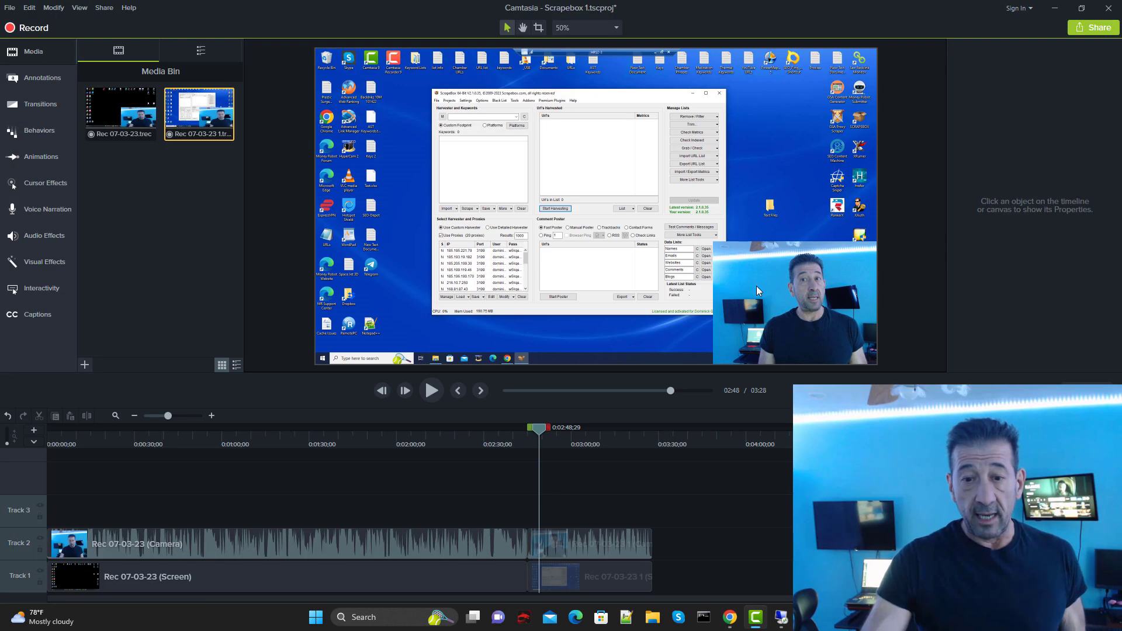
Minimize the video editor and switch to the HP32-3 remote desktop session showing the harvested URL list
click(1056, 8)
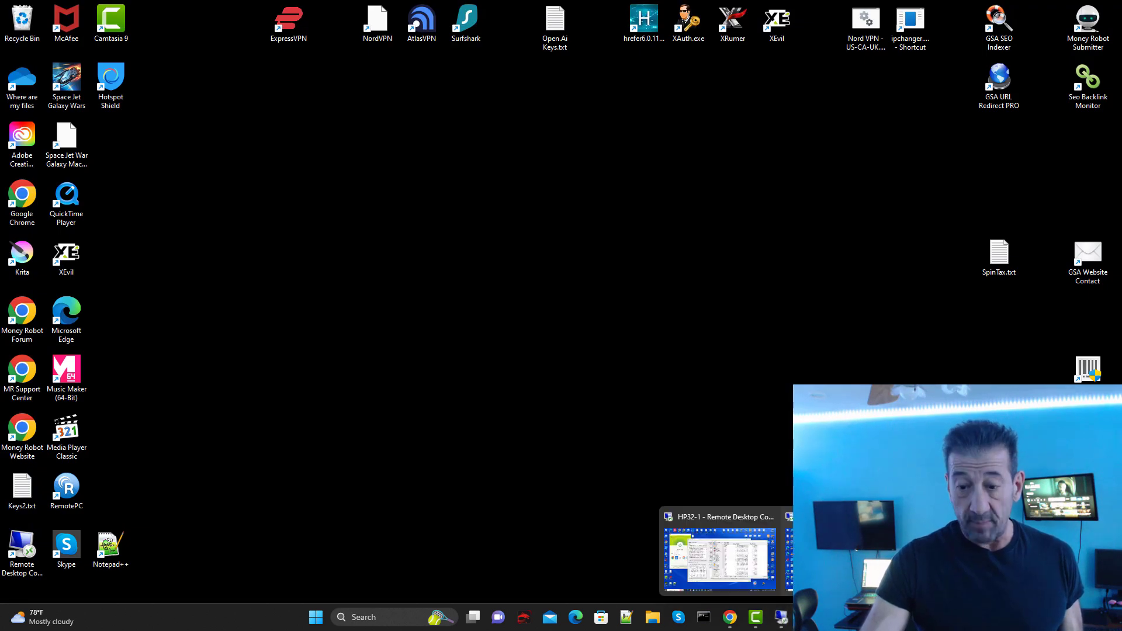
click(782, 617)
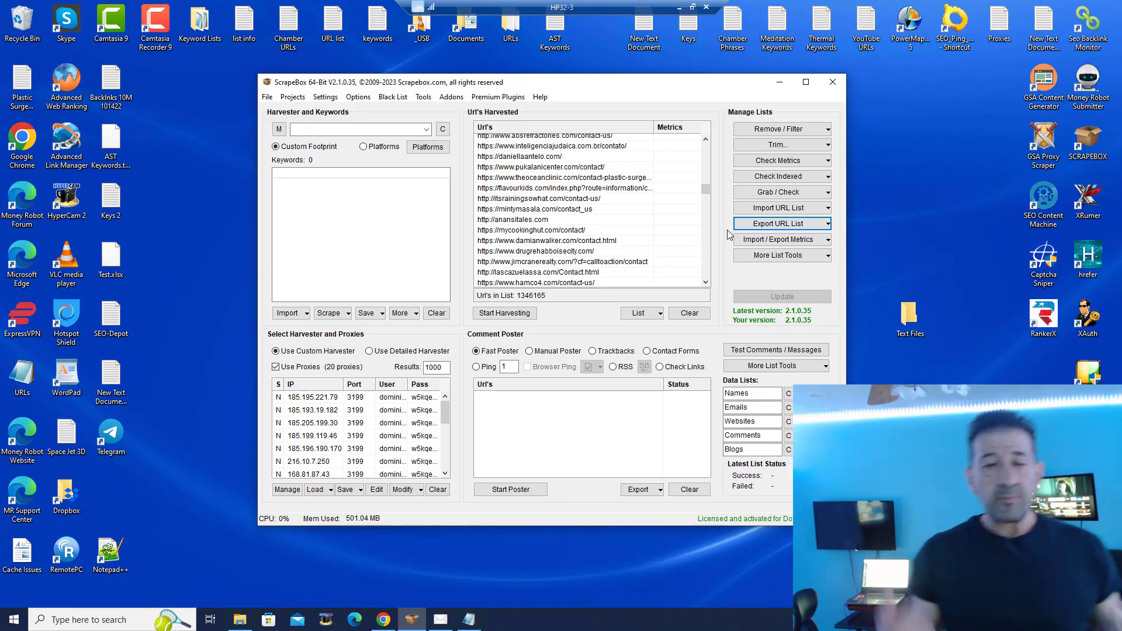
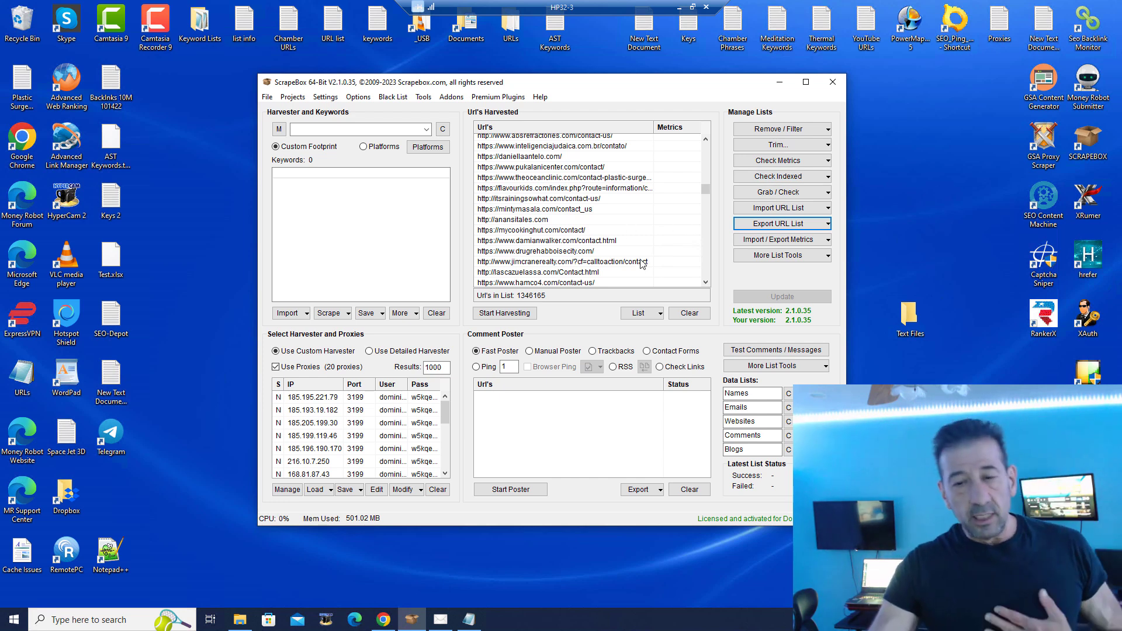
scroll(625, 219, down, 2)
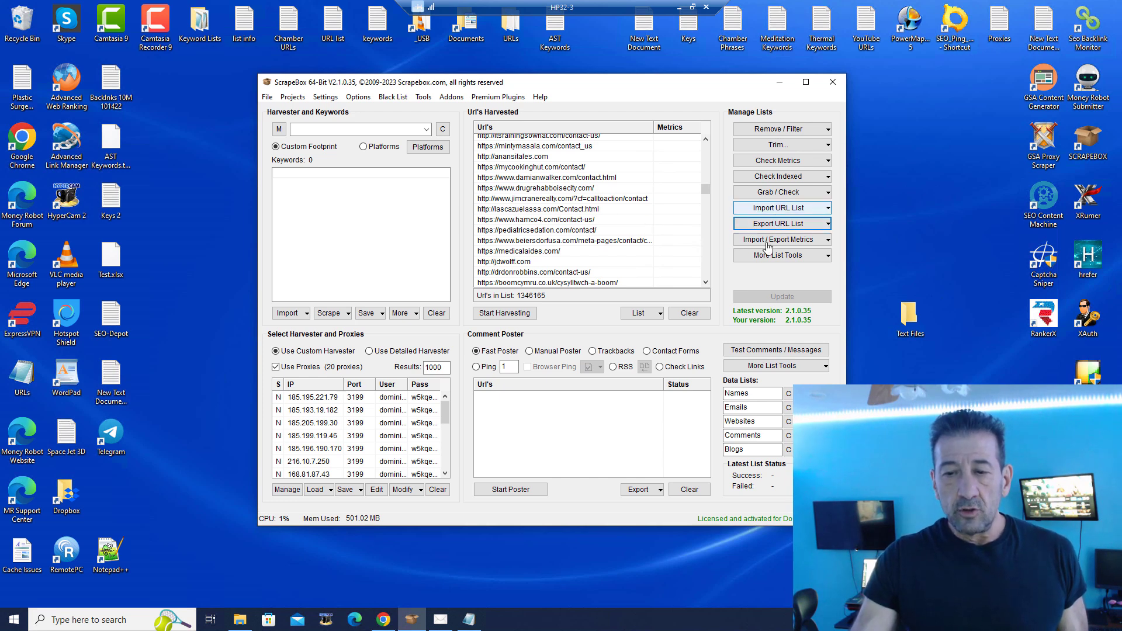
Trim all harvested URLs to root and check the trimmed list from its beginning
click(794, 257)
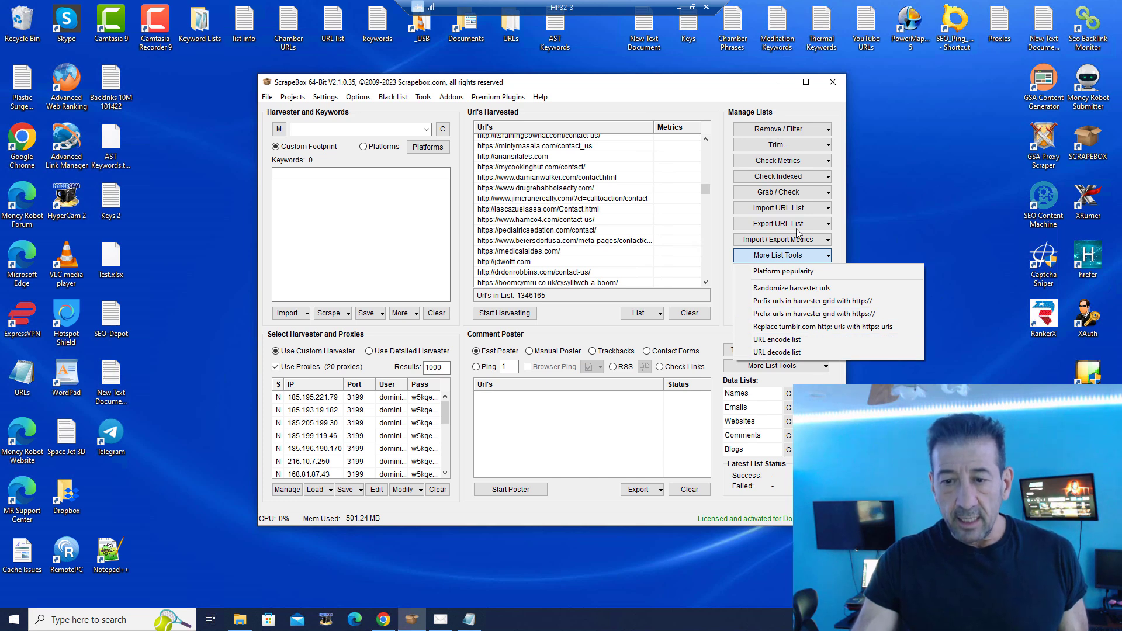
right_click(640, 188)
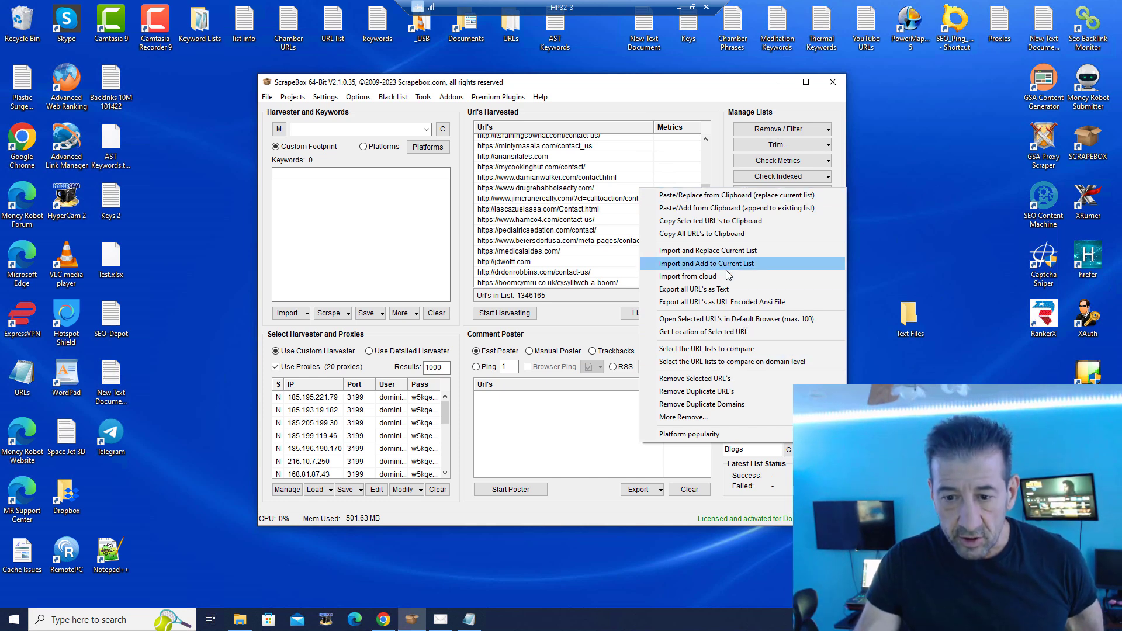
click(796, 140)
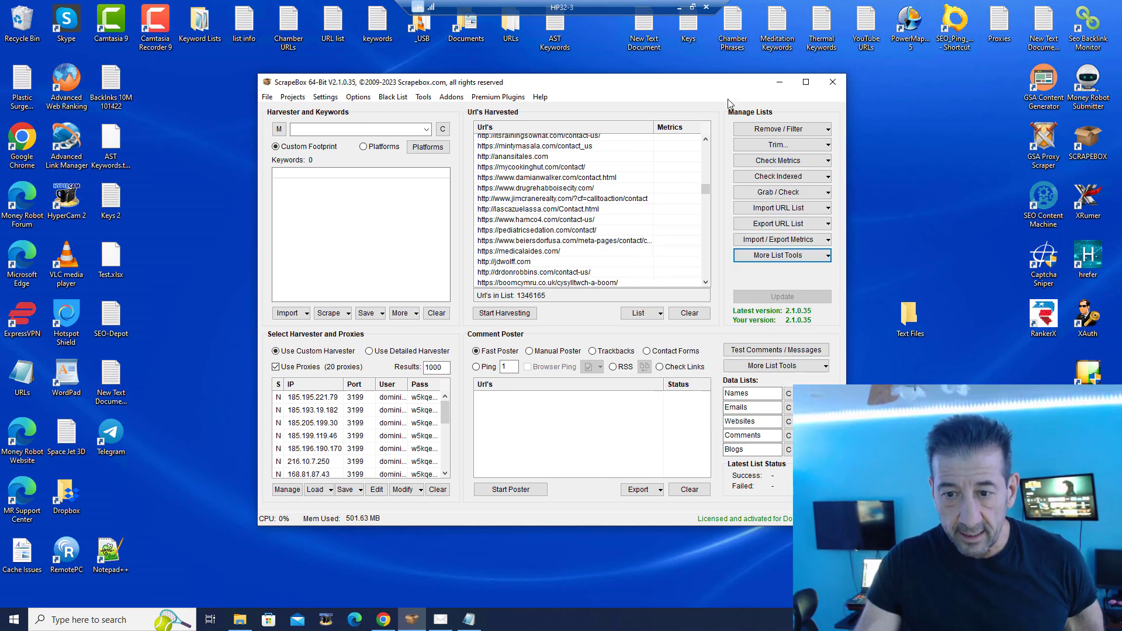
click(815, 145)
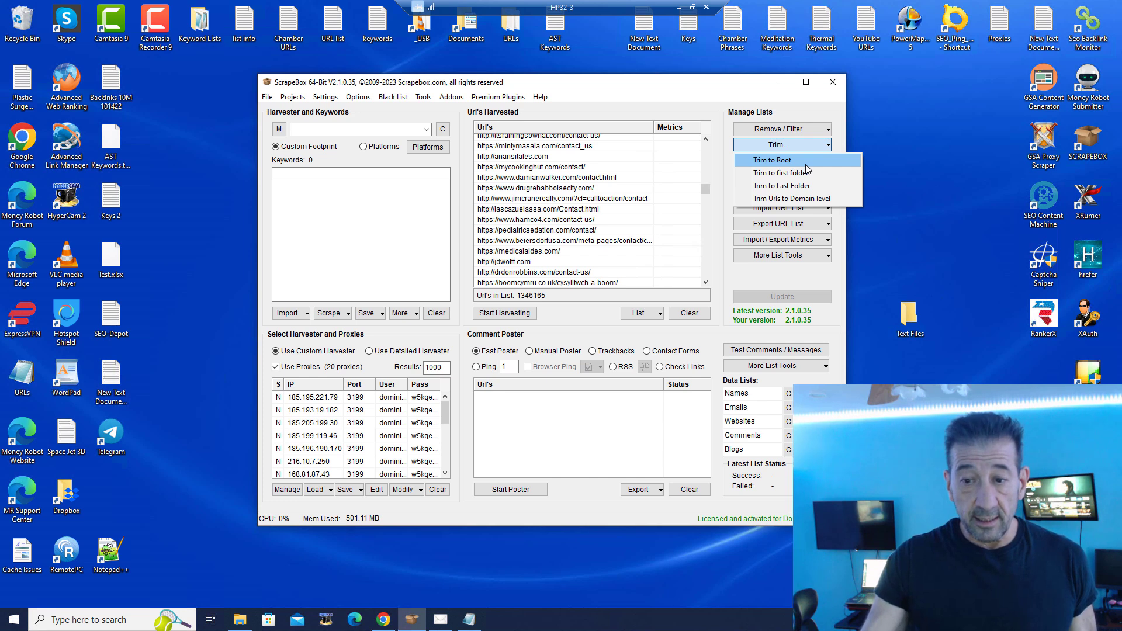
click(806, 164)
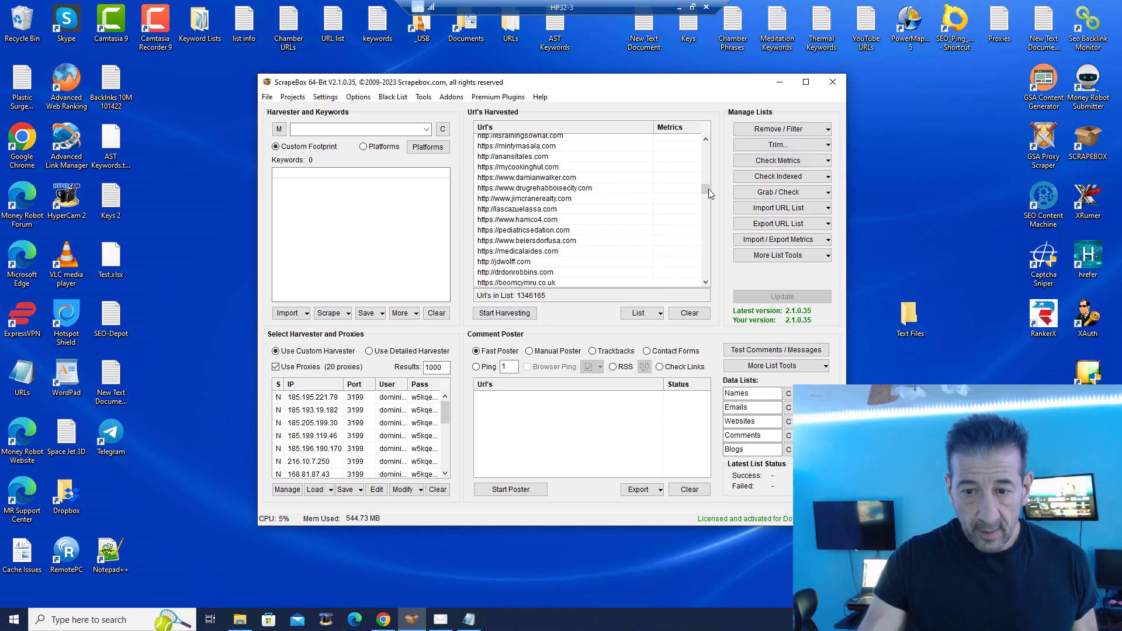
drag(708, 188, 703, 140)
scroll(534, 165, down, 10)
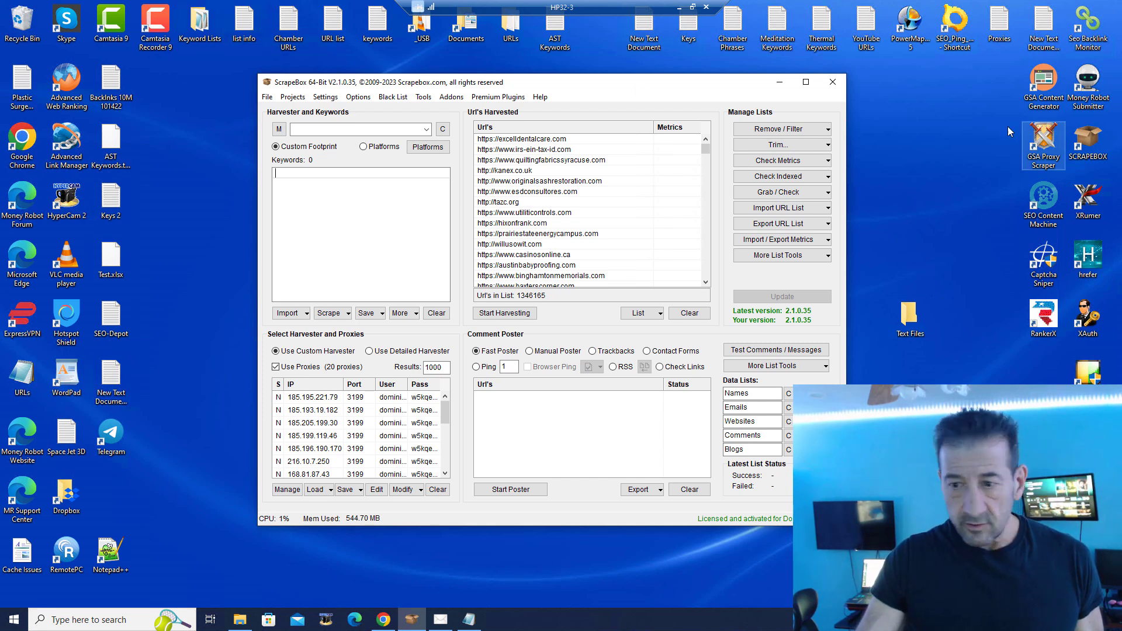
Copy "meditation" and "meditation videos" from the Meditation Keywords text file into the harvester's keyword list
double_click(777, 27)
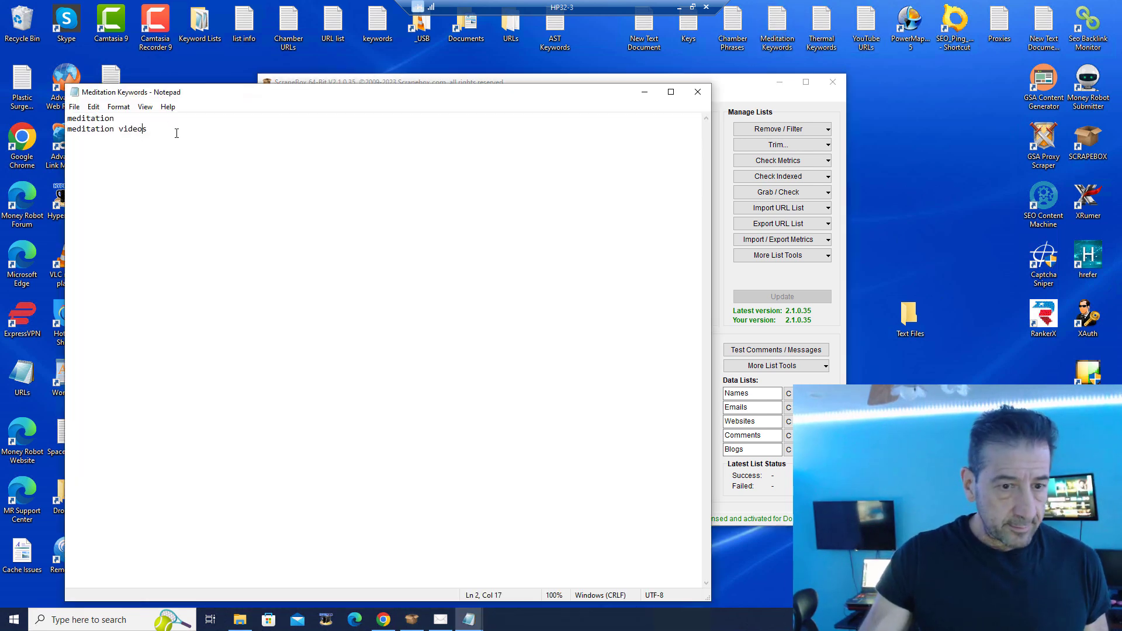
drag(177, 133, 45, 113)
right_click(114, 124)
click(170, 164)
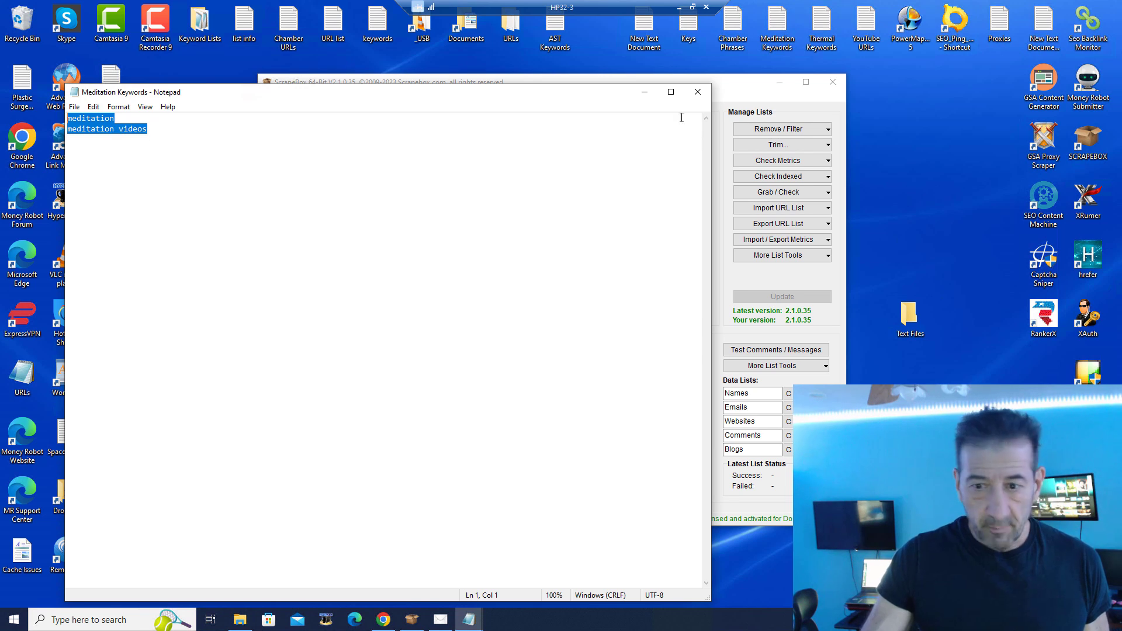
click(698, 92)
right_click(322, 172)
click(363, 245)
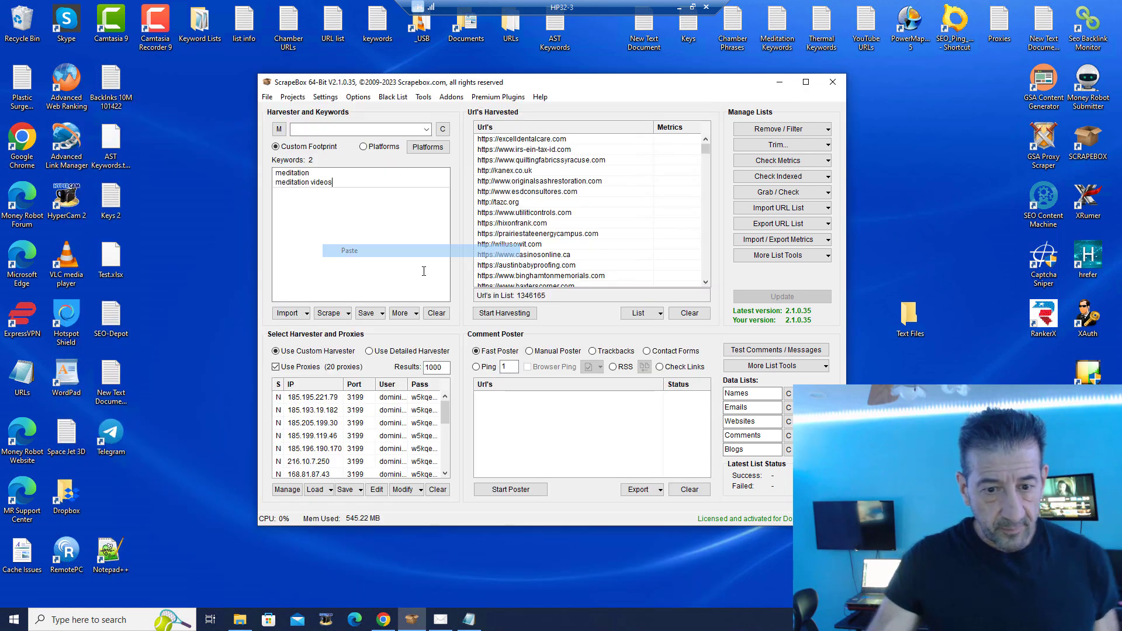
Open the Keyword Scraper and paste the two copied meditation keywords as its search keywords
click(346, 313)
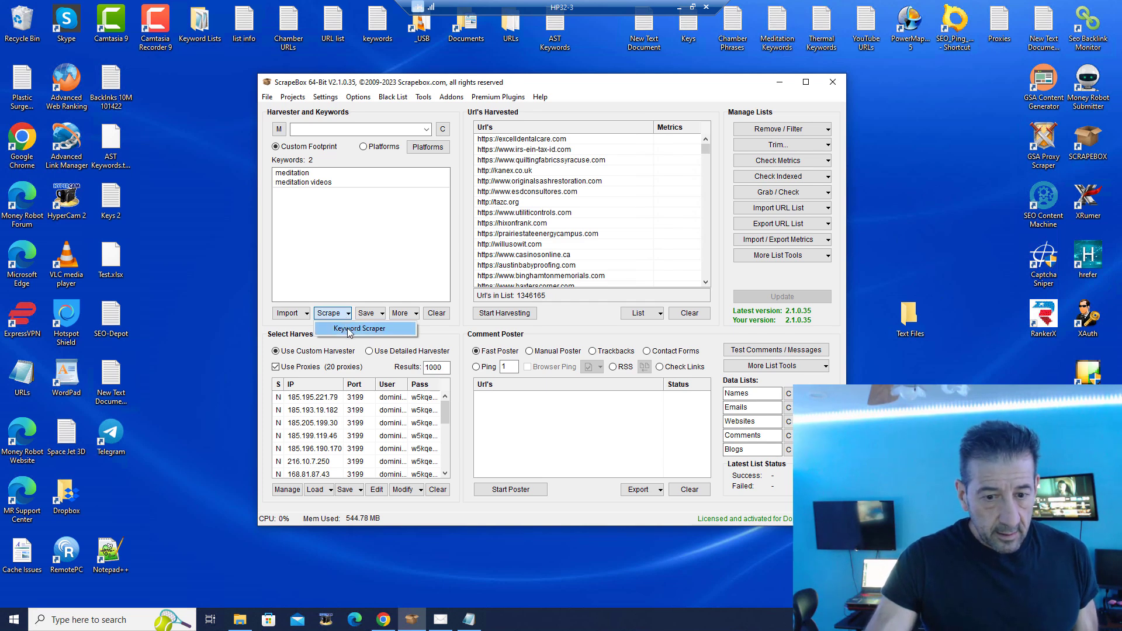
click(349, 329)
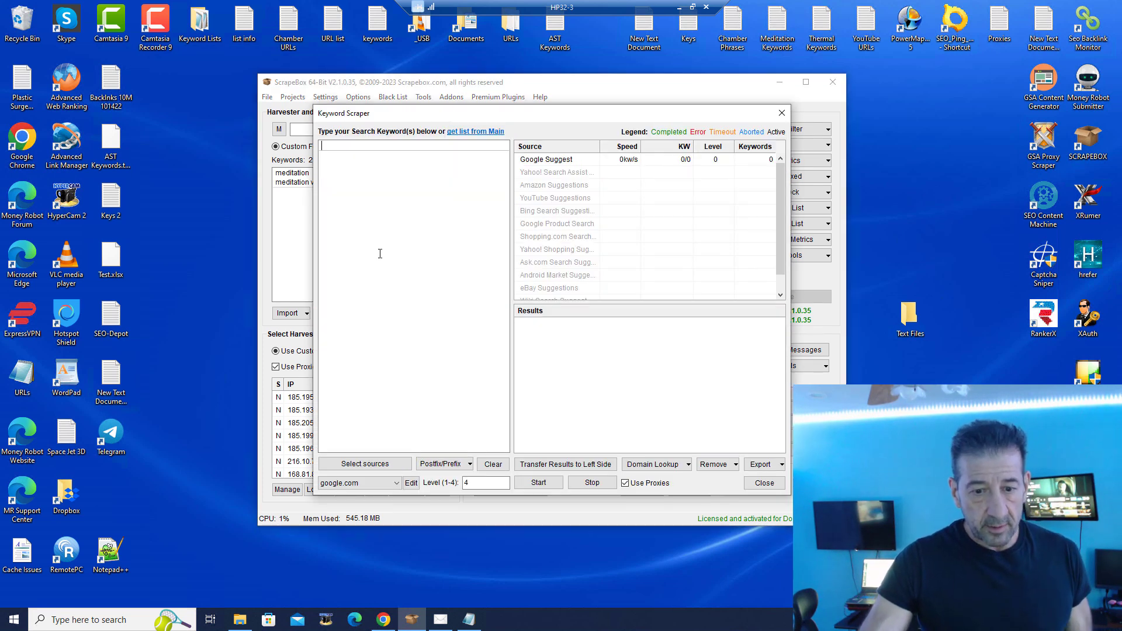
right_click(347, 149)
click(379, 211)
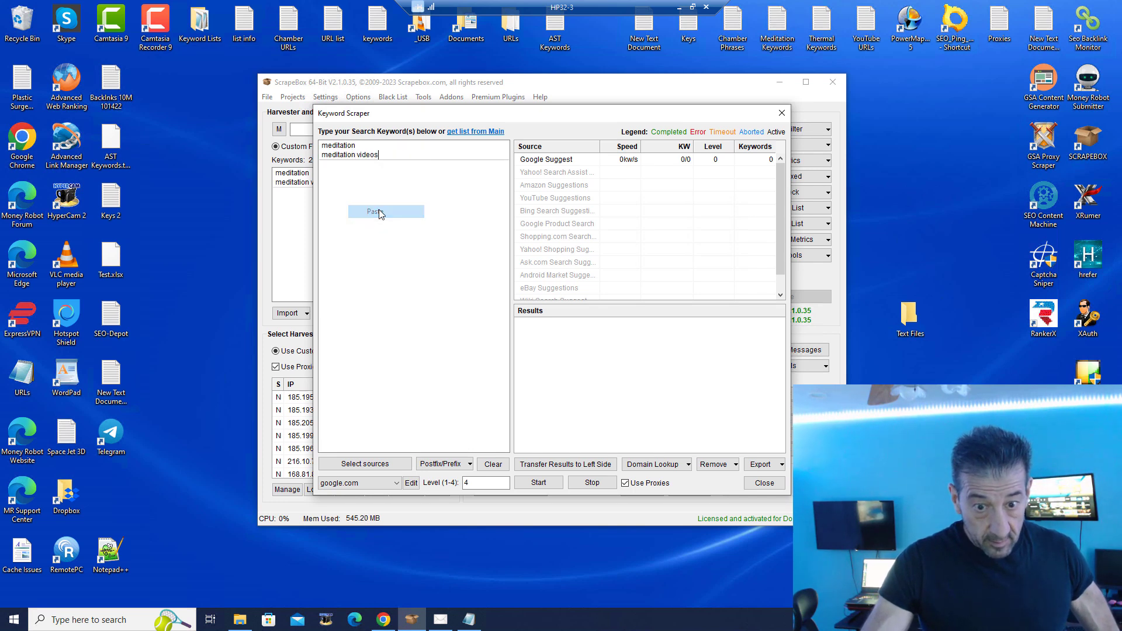
Review the keyword sources, run the keyword scrape with only Google Suggest, and stop it early
click(395, 466)
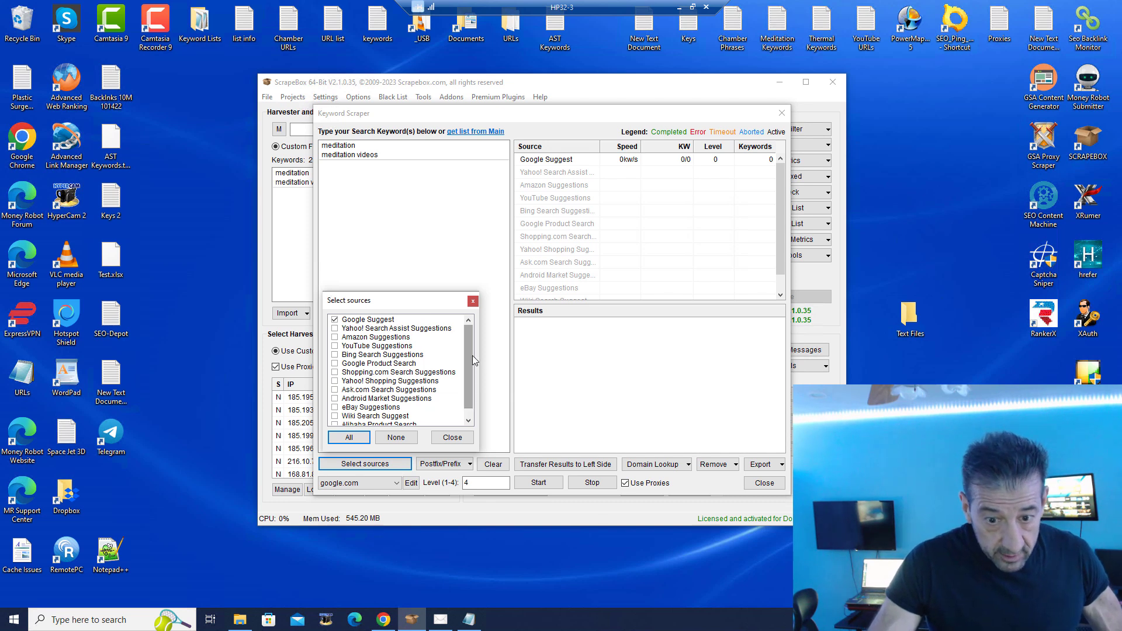
scroll(473, 362, down, 1)
scroll(475, 370, up, 1)
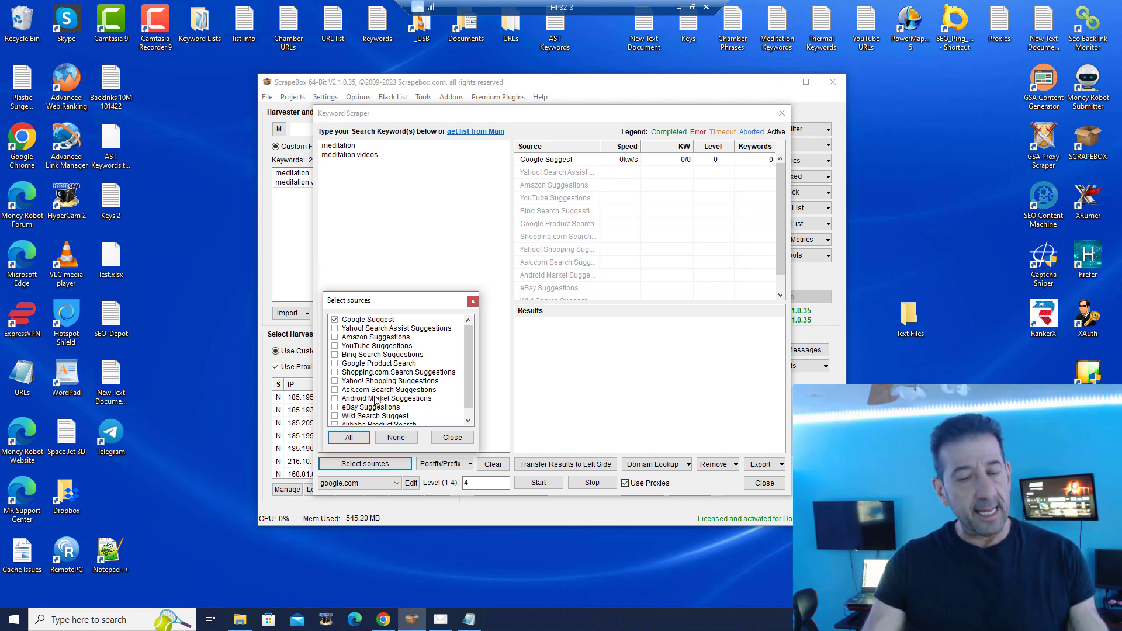
click(453, 439)
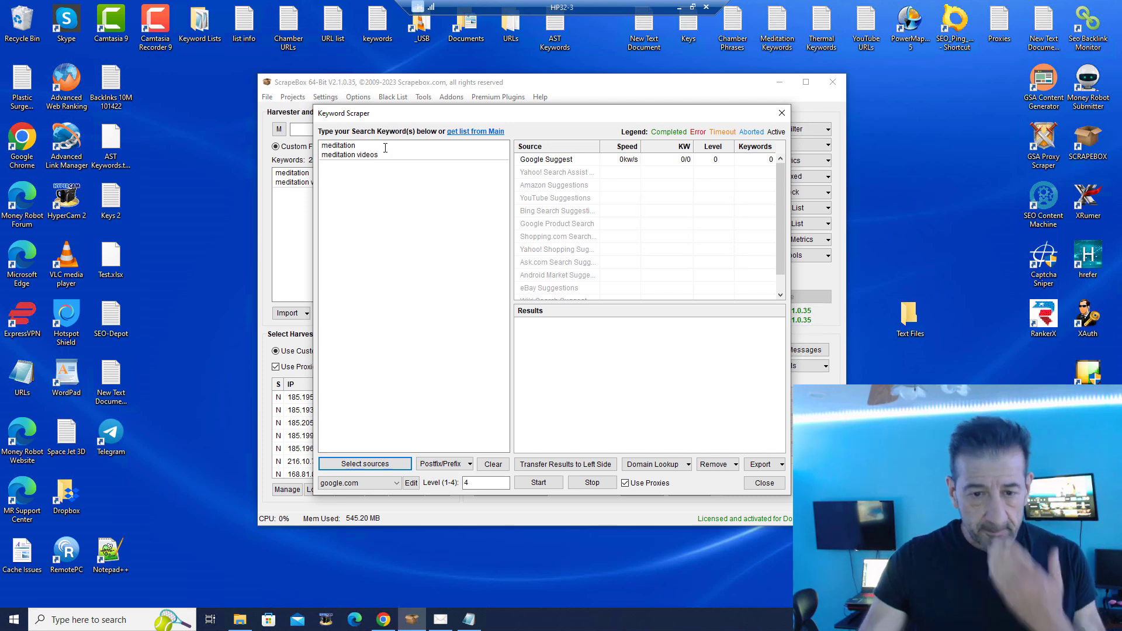
click(542, 483)
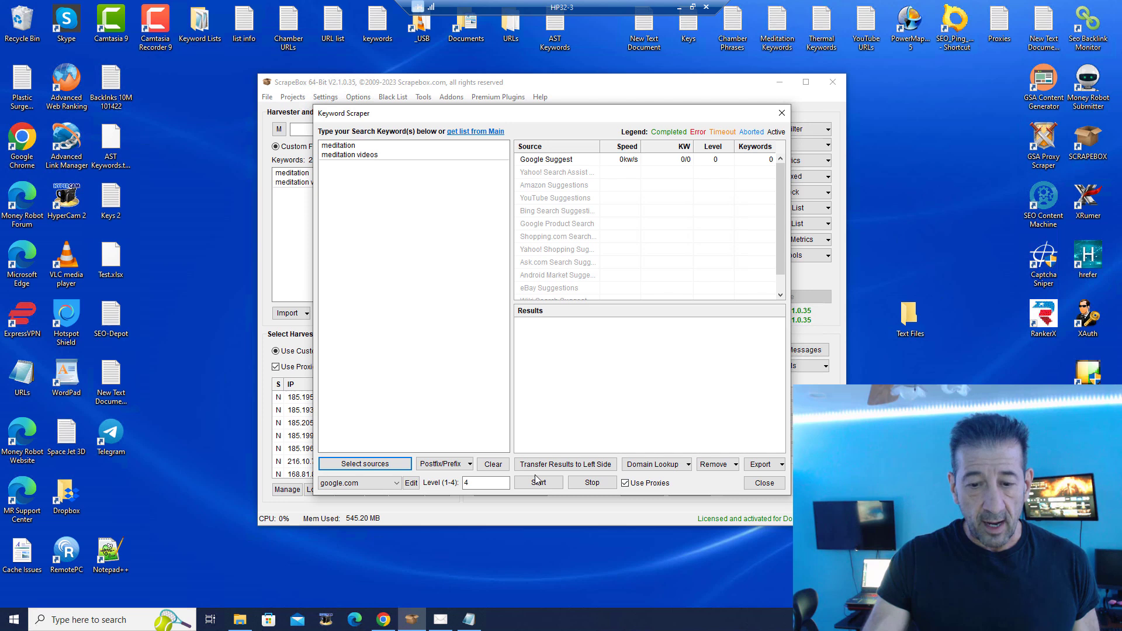
click(538, 483)
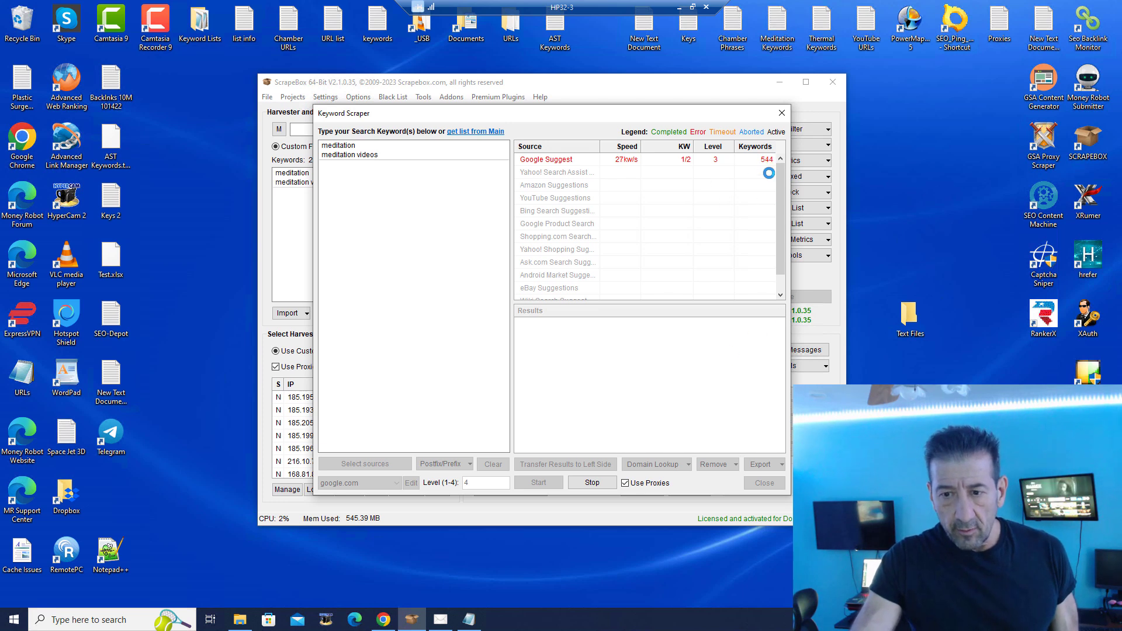
click(594, 484)
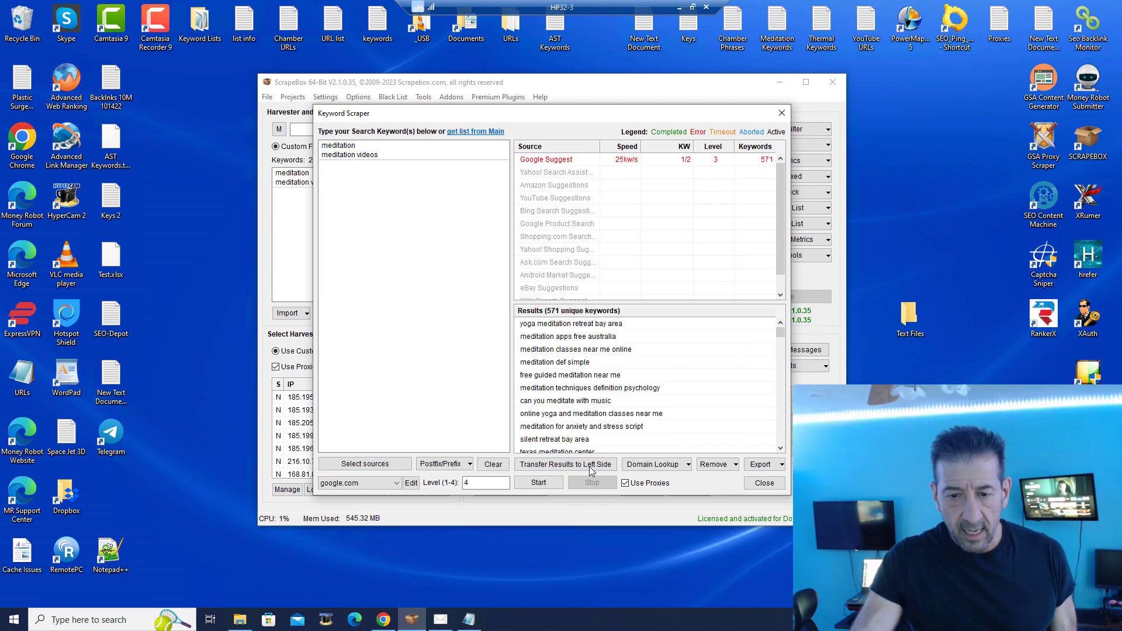
drag(781, 333, 735, 316)
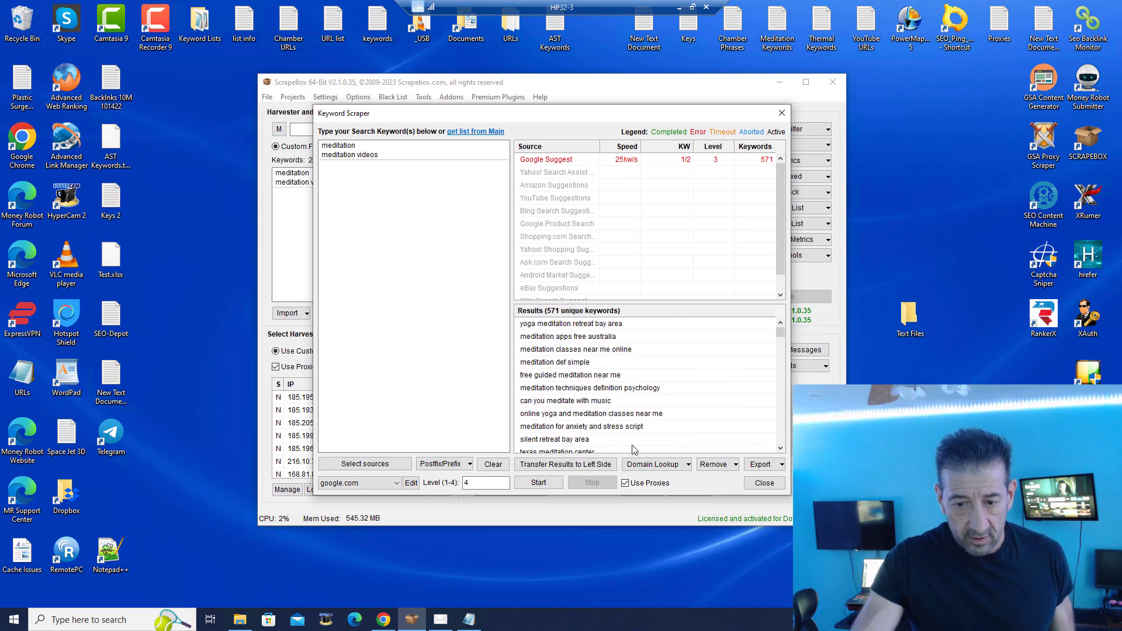
Transfer the scraped results to the search keyword list, copy them all, and close the Keyword Scraper without saving
click(566, 465)
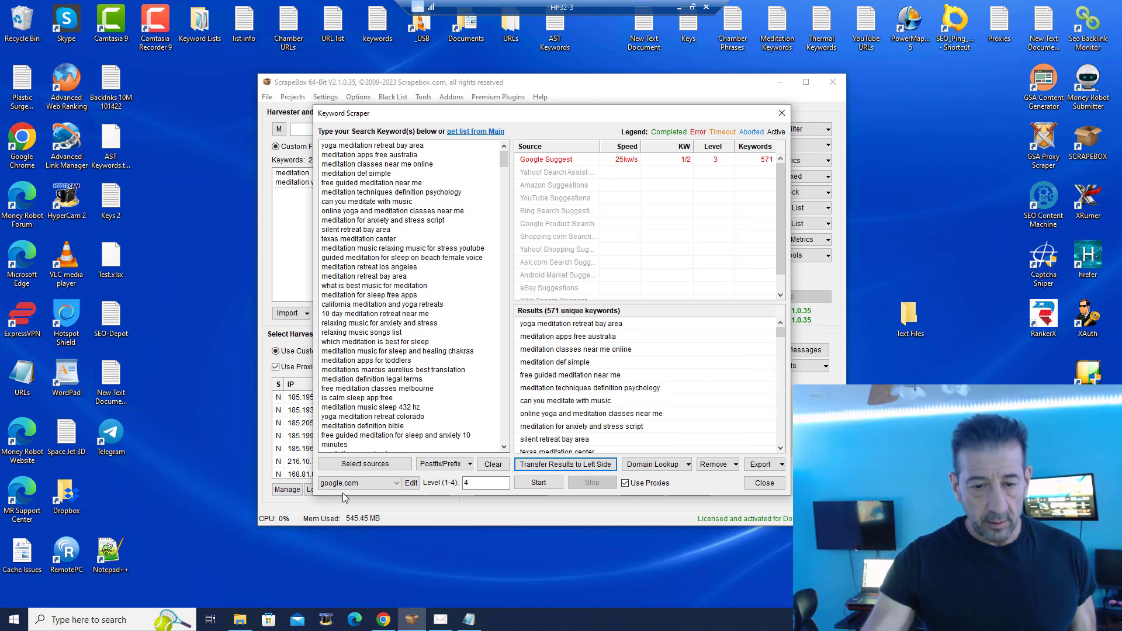
right_click(421, 363)
click(454, 441)
right_click(400, 286)
click(444, 335)
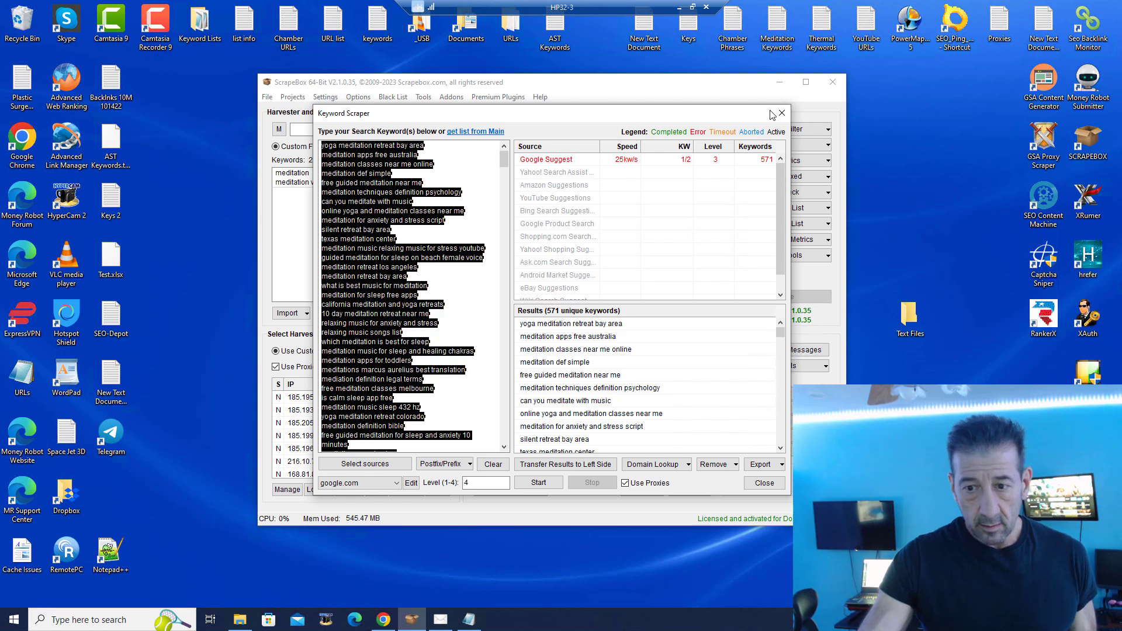
click(782, 113)
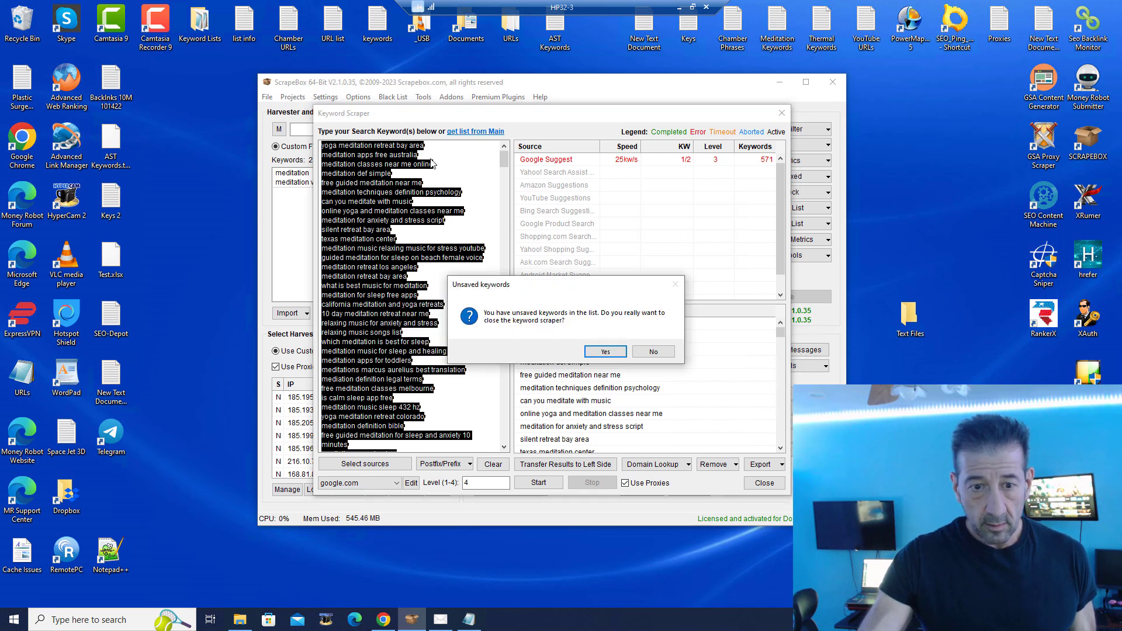
click(605, 351)
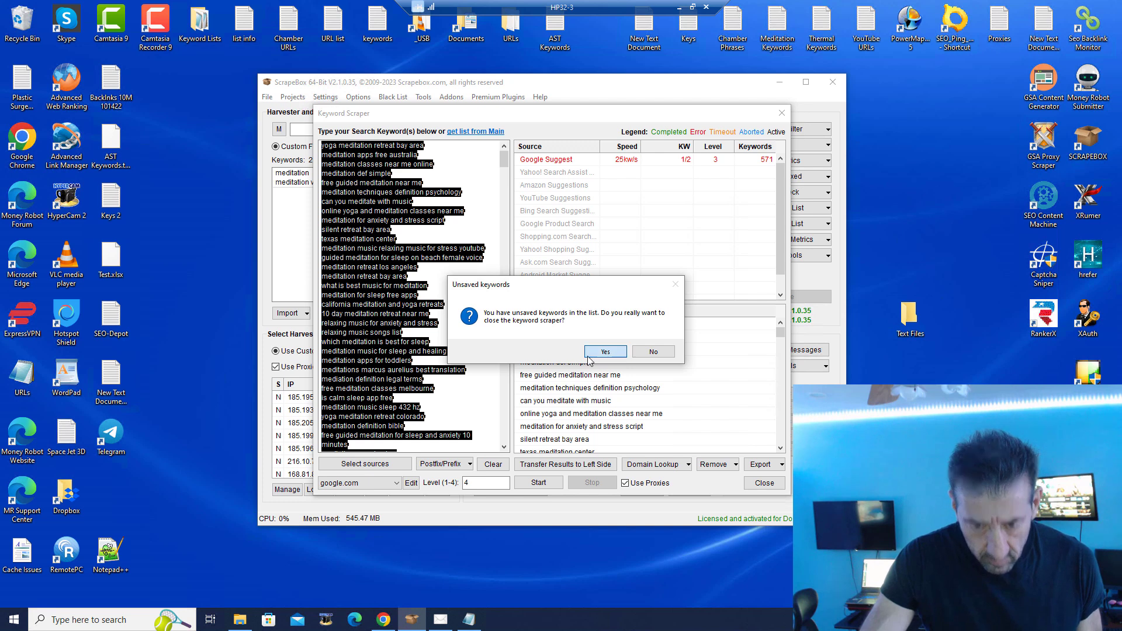
Replace the two keywords in the harvester's keyword list with the copied scraped keywords
right_click(337, 181)
click(326, 187)
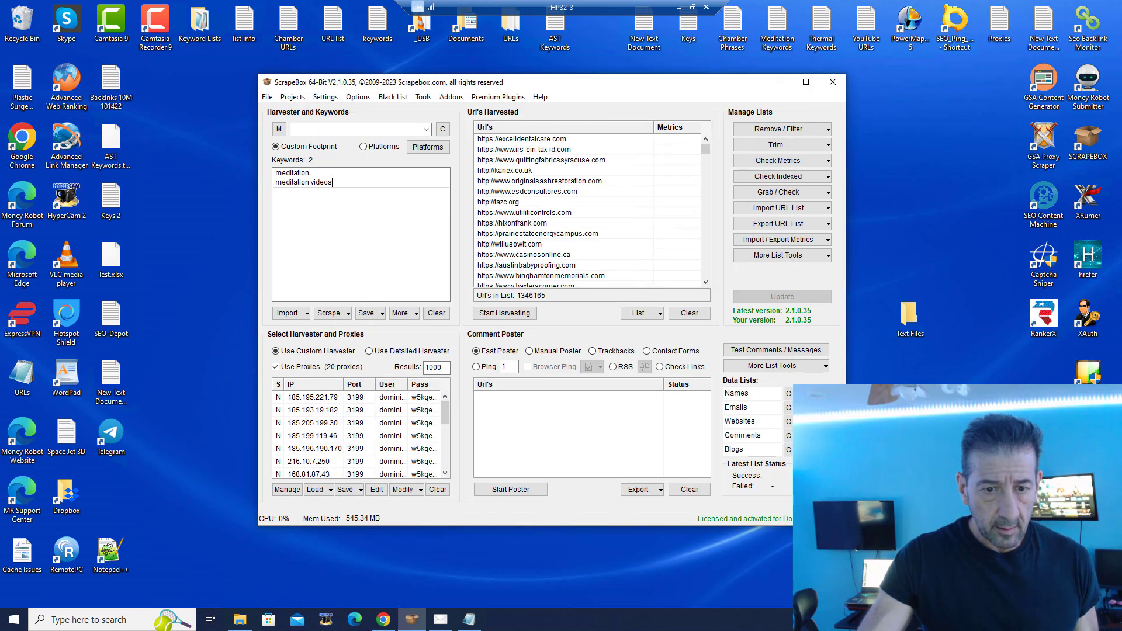
drag(332, 183, 275, 172)
right_click(309, 178)
click(336, 256)
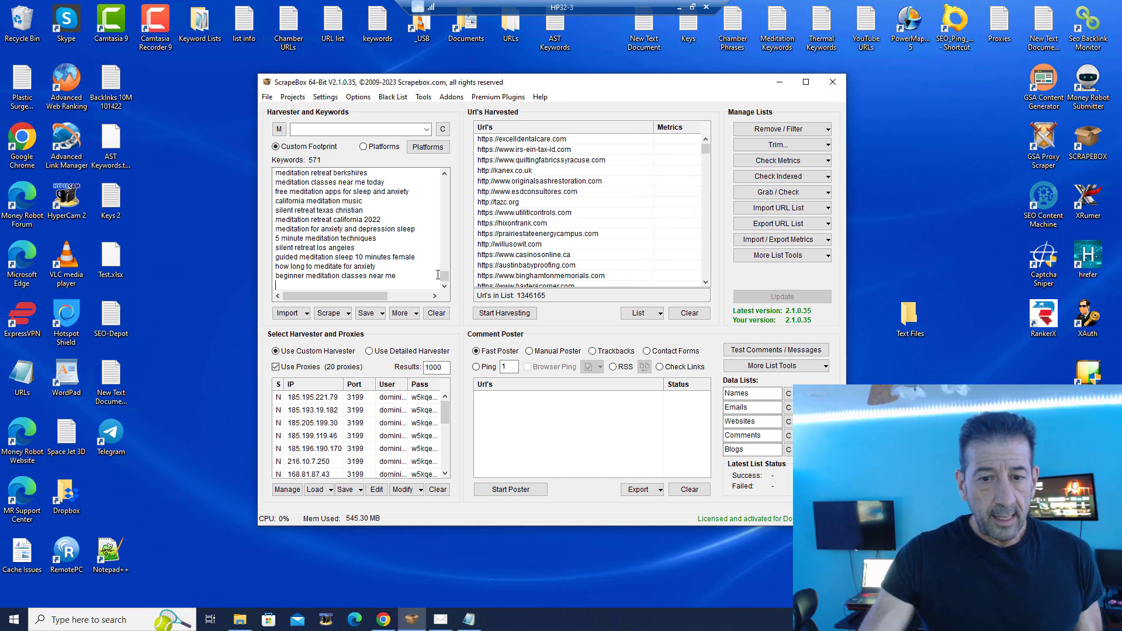
drag(448, 278, 454, 163)
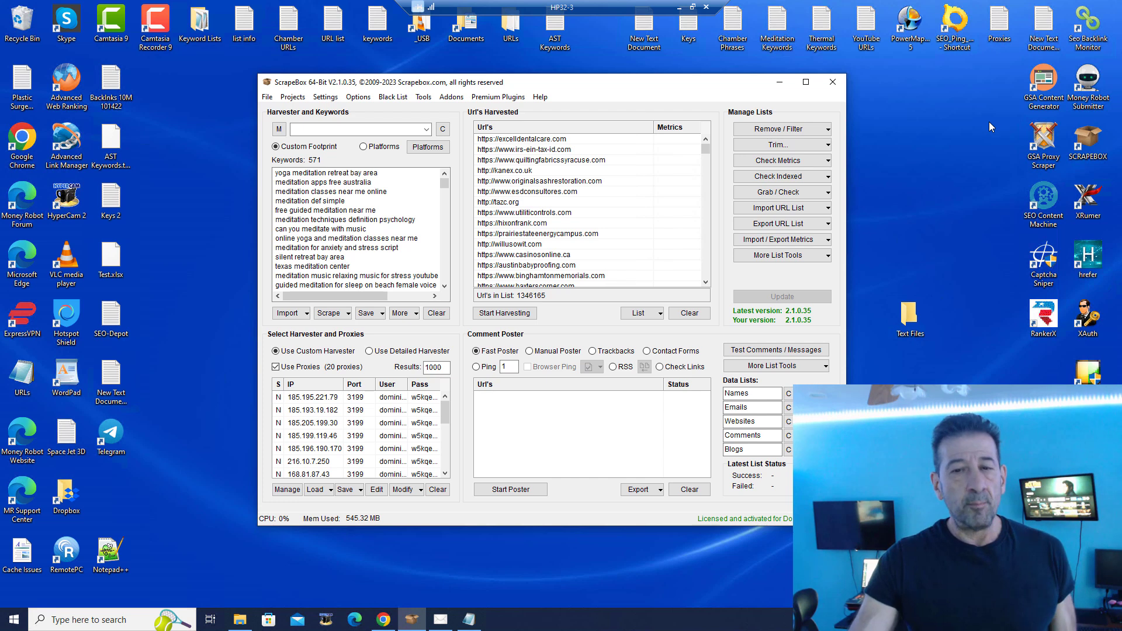
Examine the list of available premium plugins down to ChatGPT OpenAI Scraper, and close it
click(451, 98)
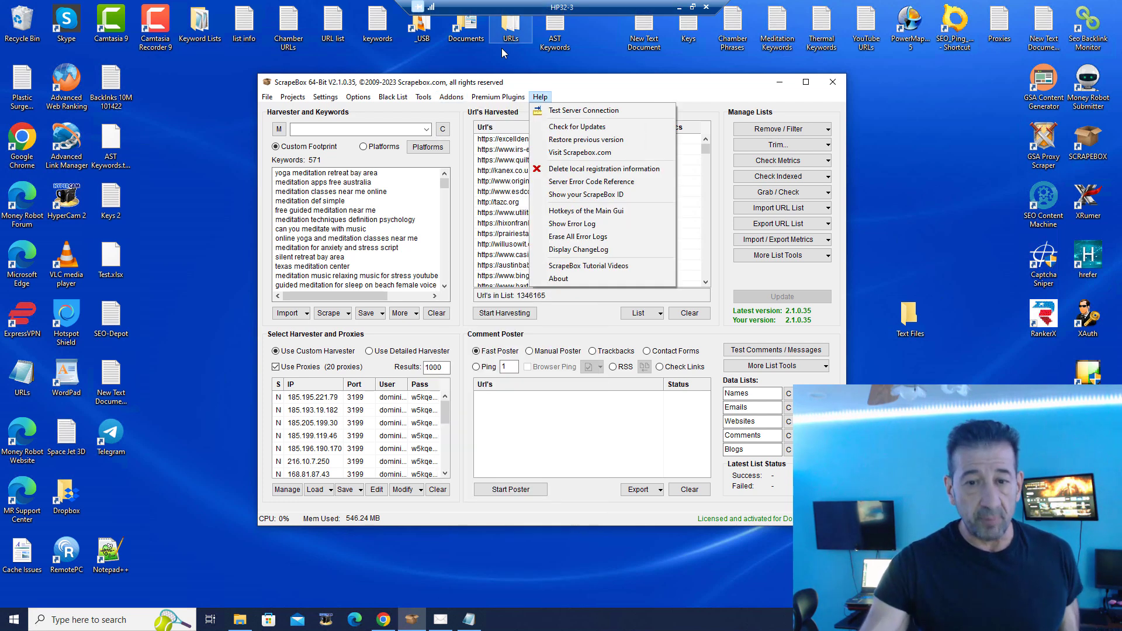
mouse_move(498, 97)
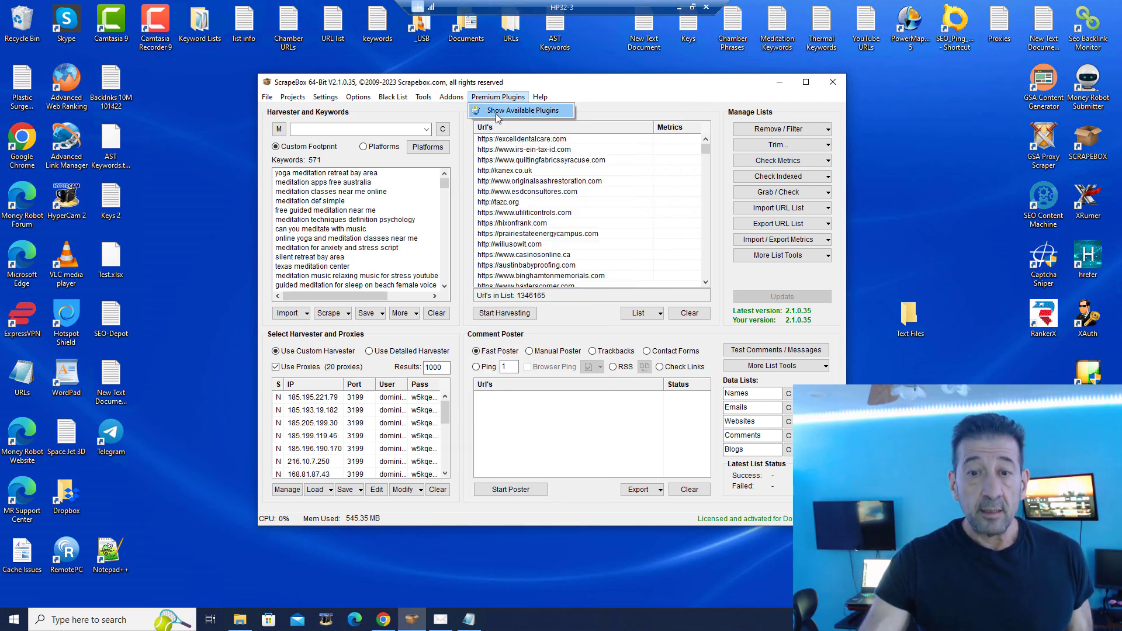
click(495, 113)
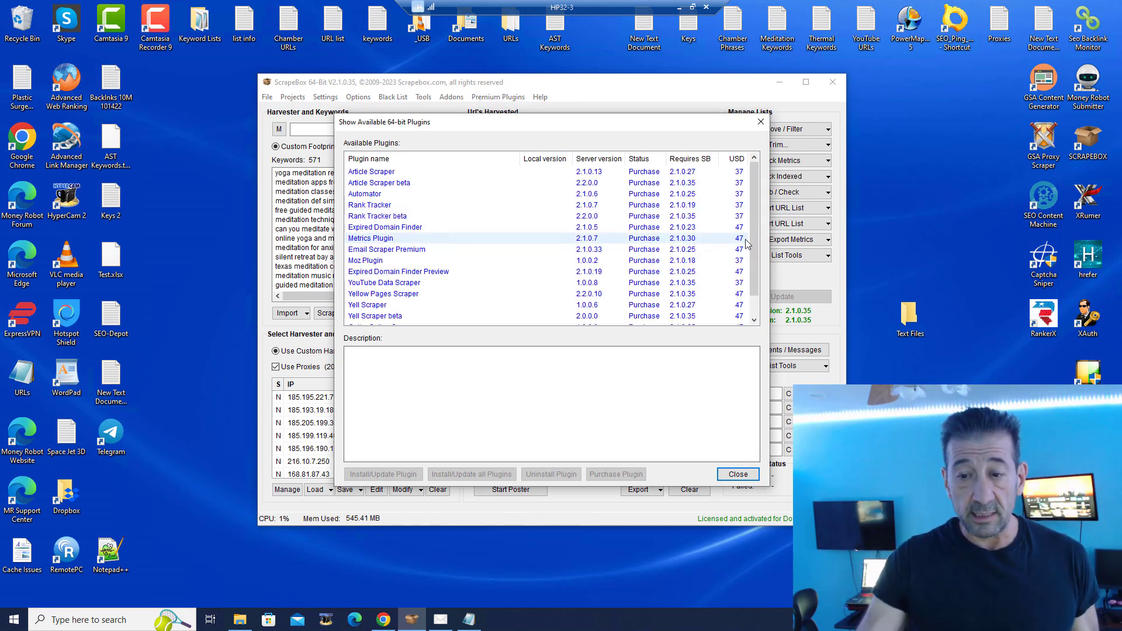
scroll(754, 245, down, 2)
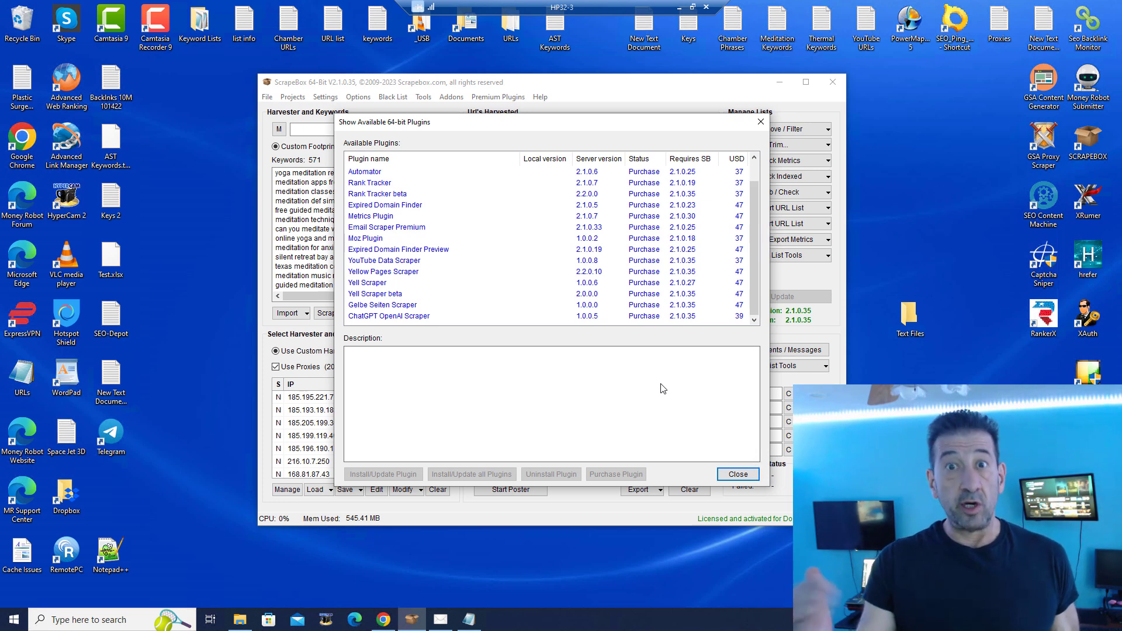
click(739, 474)
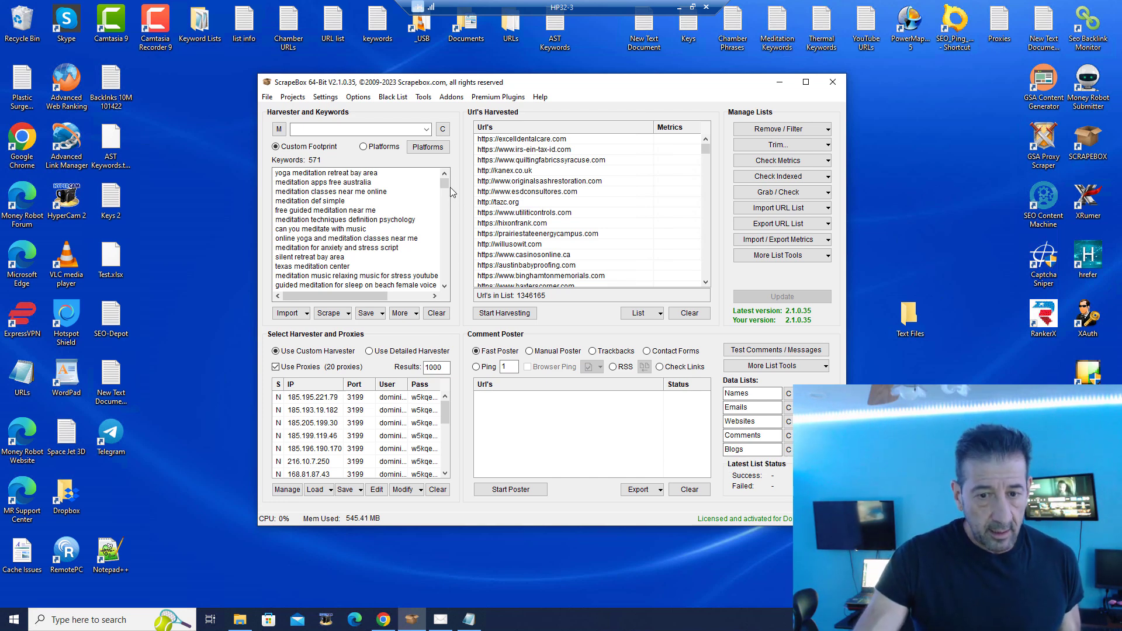
On the HP32-1 remote desktop, clear away the ExpressVPN window and shift the Detailed Harvester window off the ScrapeBox keyword list
mouse_move(447, 184)
mouse_down()
mouse_move(446, 205)
mouse_move(447, 184)
mouse_up()
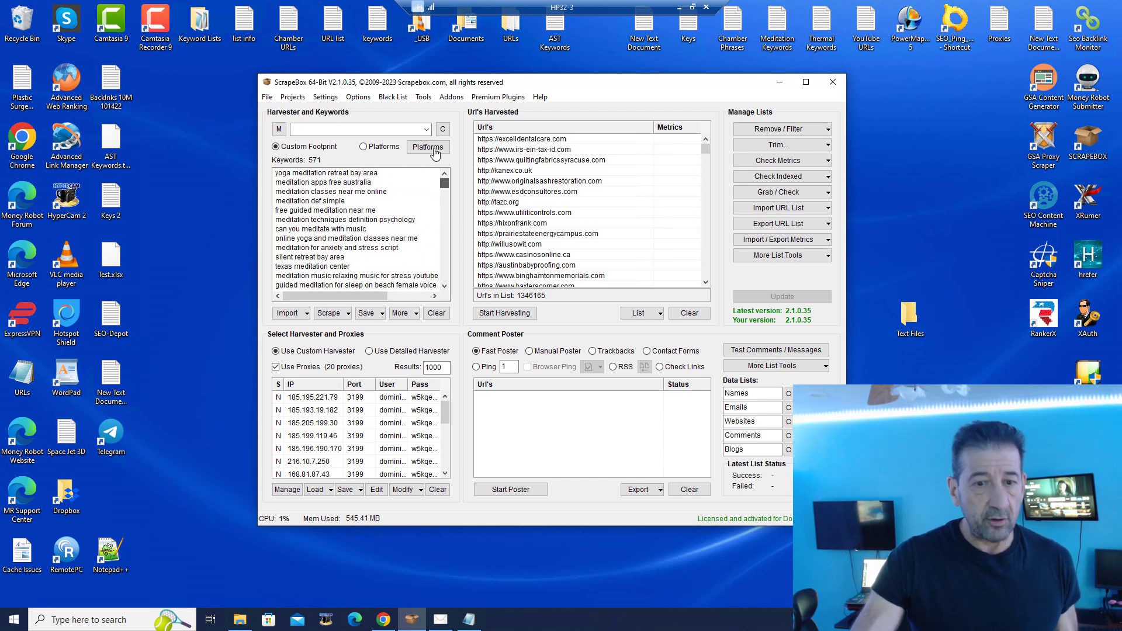
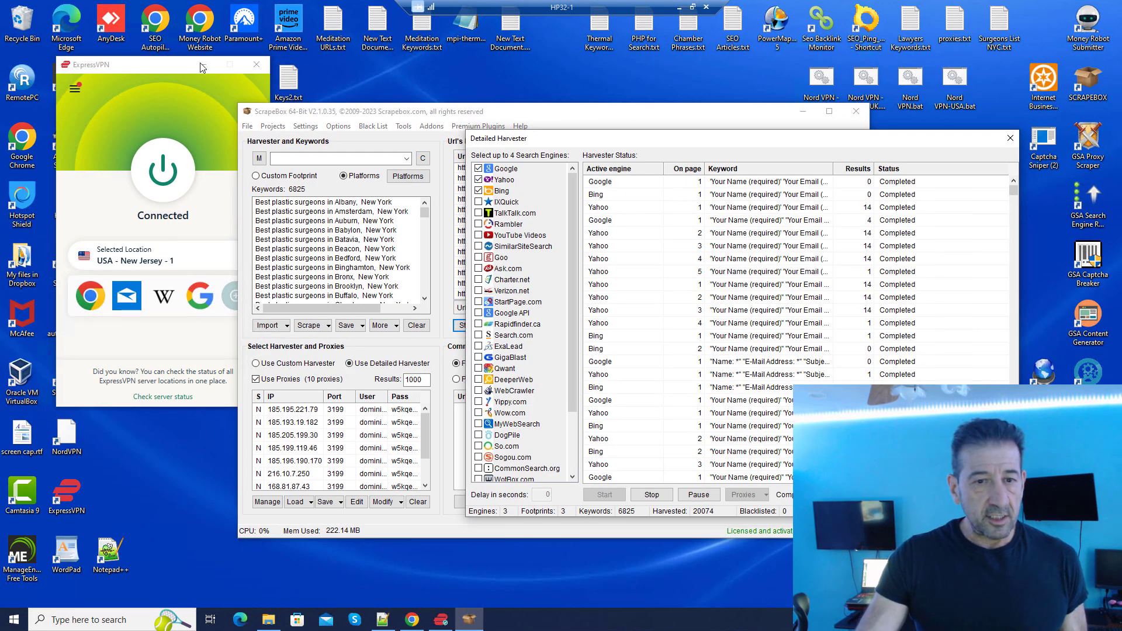
click(202, 66)
drag(531, 145, 605, 170)
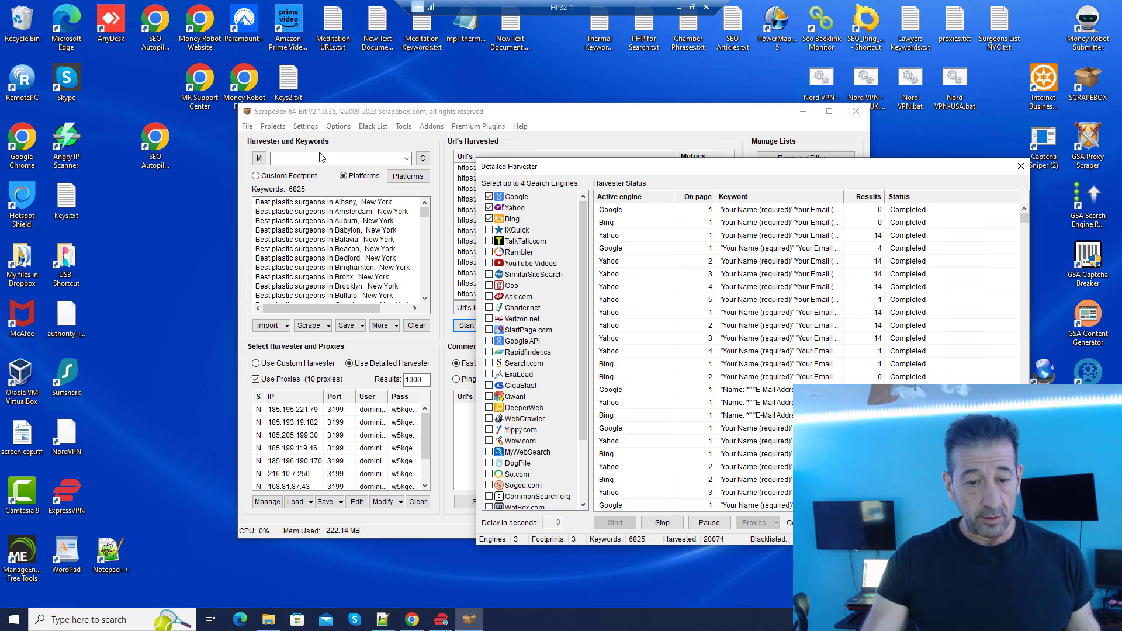
Switch to Notepad++ and look through the city and state entries in New York.txt
click(383, 619)
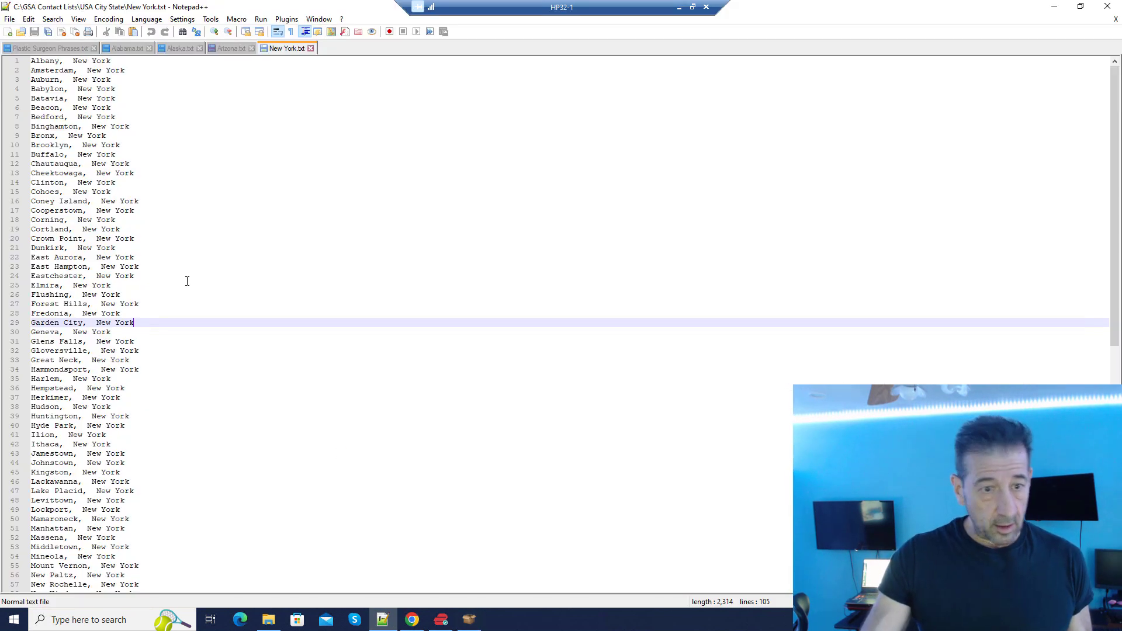
scroll(226, 126, down, 13)
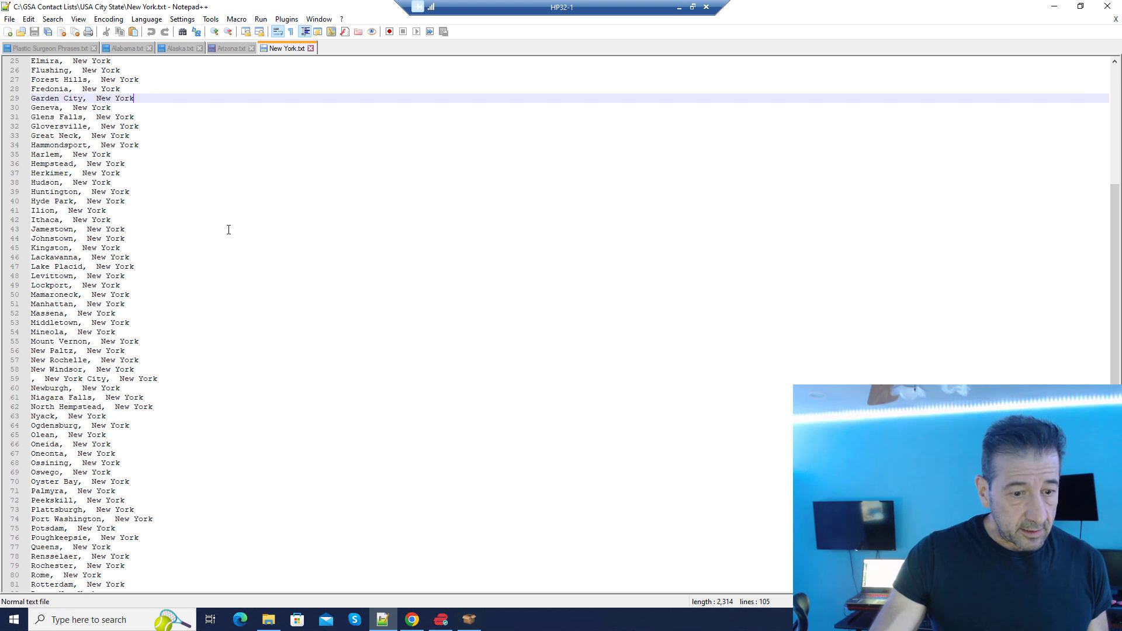
scroll(224, 256, up, 6)
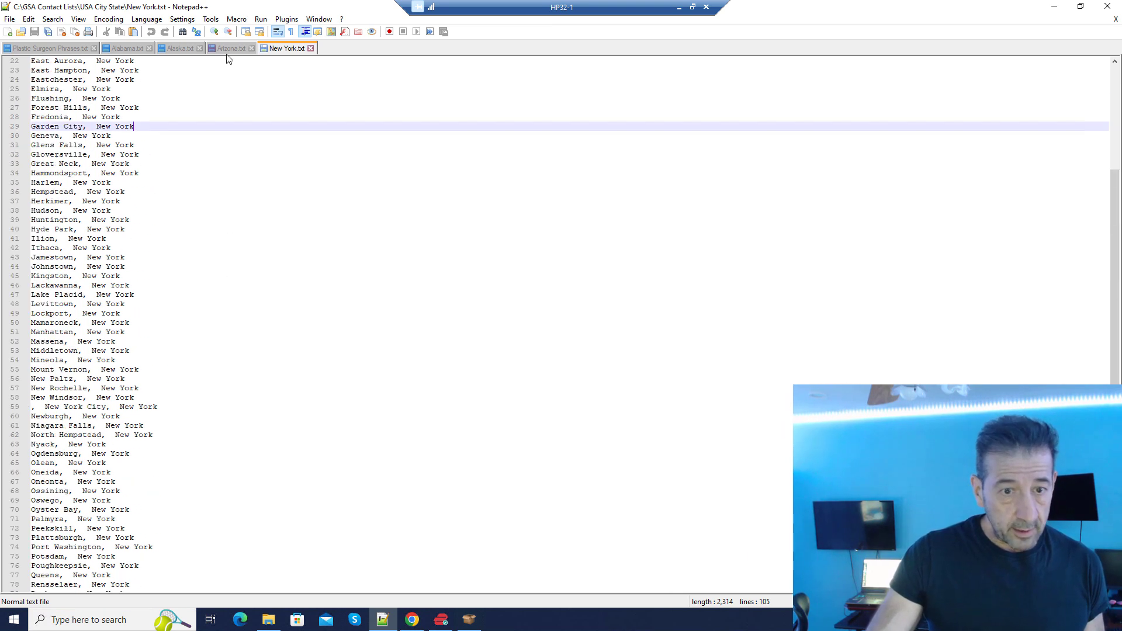
Review the search phrases in Plastic Surgeon Phrases.txt through to the final line and back to the beginning
click(73, 48)
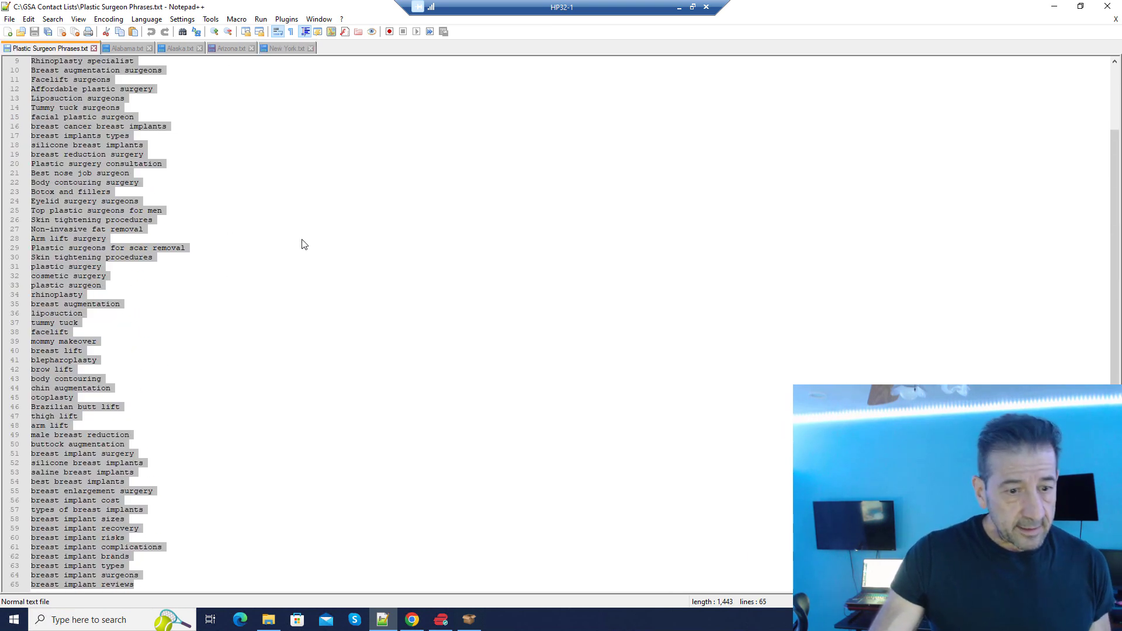
click(730, 286)
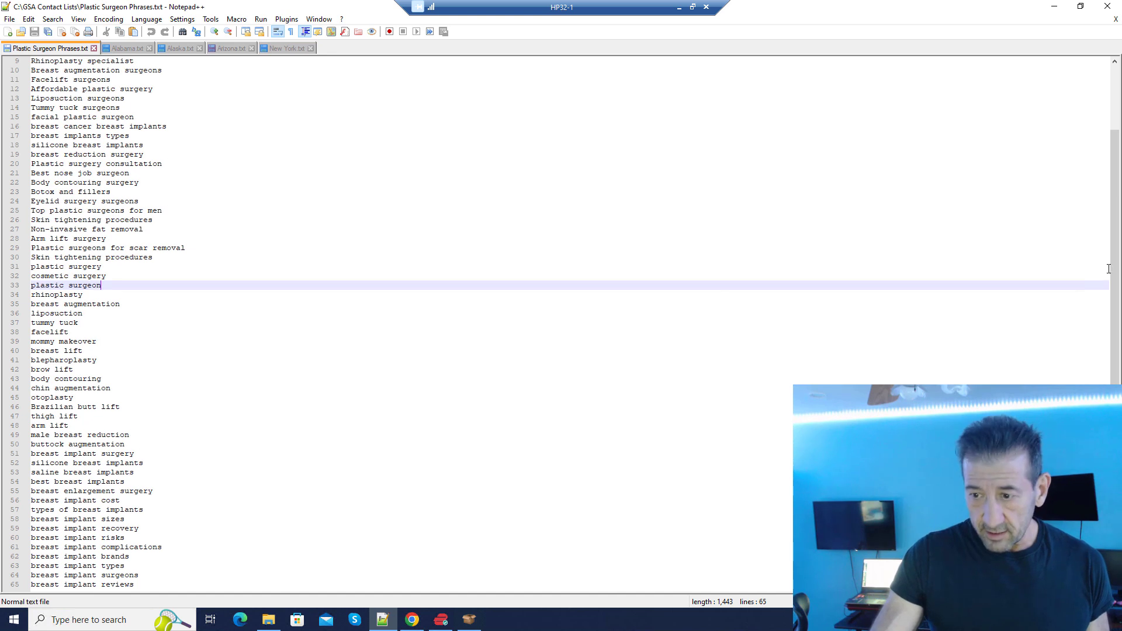
scroll(1109, 269, up, 1)
scroll(1109, 268, down, 1)
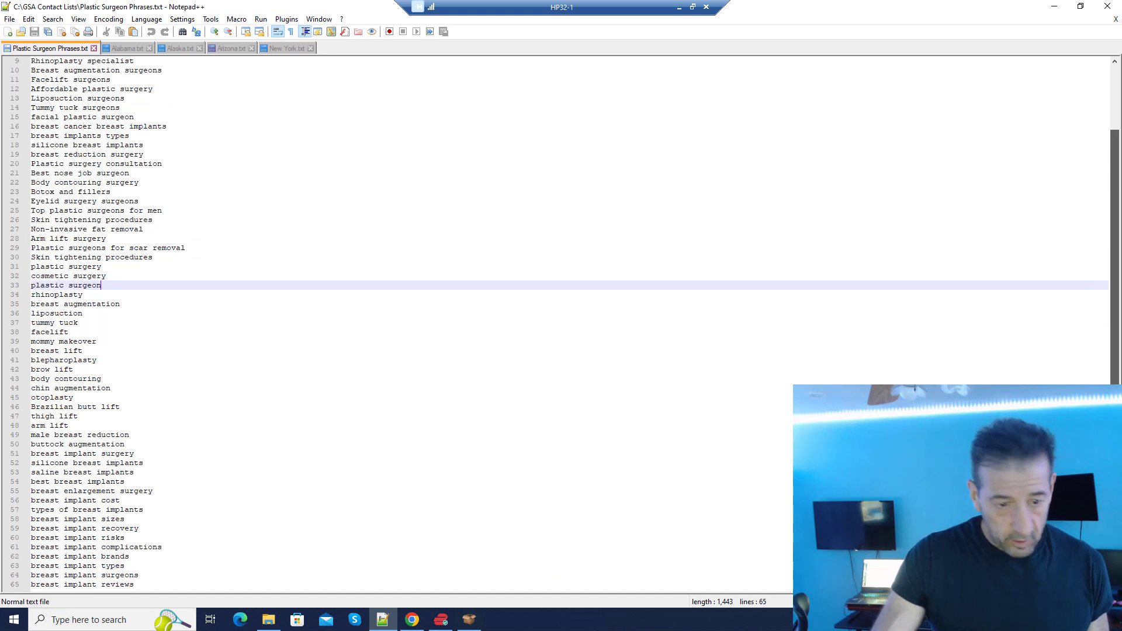
click(170, 584)
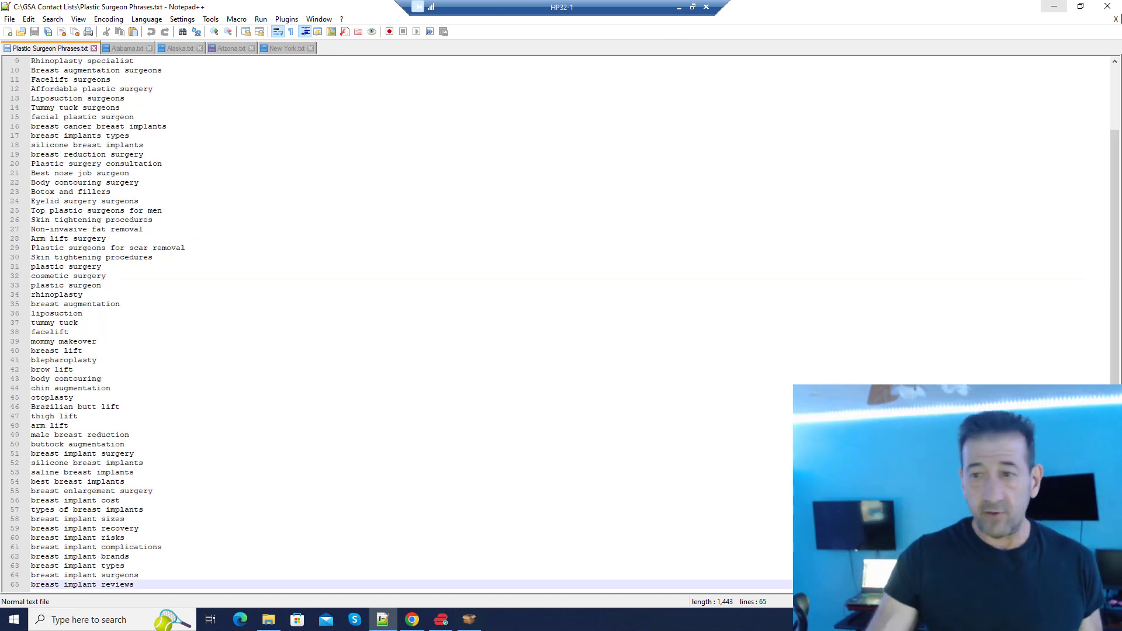
scroll(263, 154, up, 3)
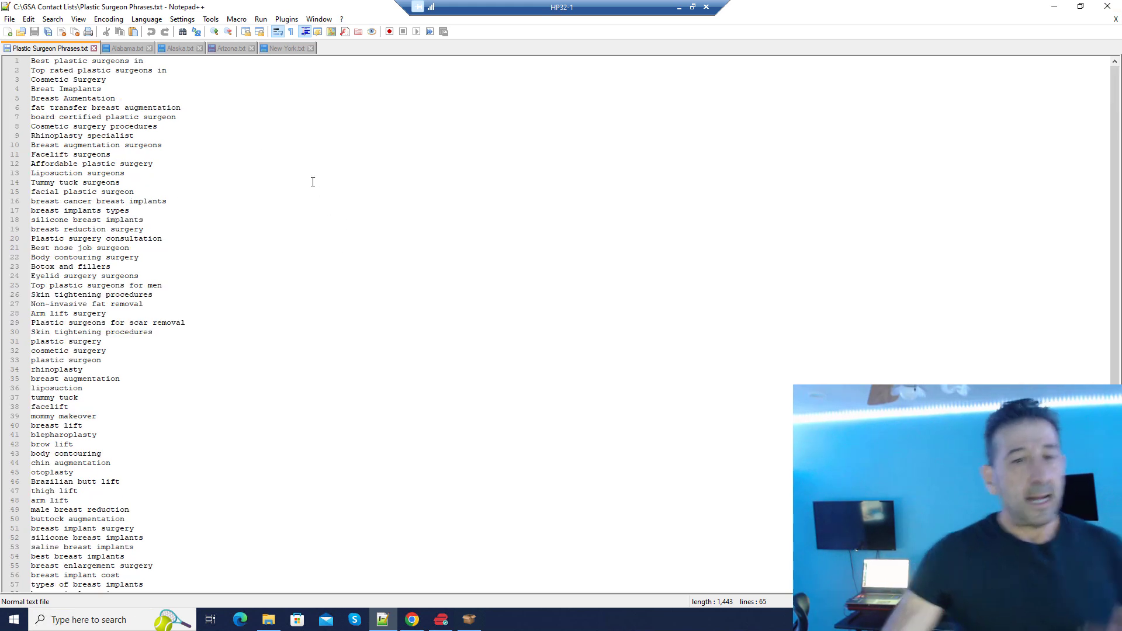
Review the rest of the New York.txt city list down to Yonkers, and minimize Notepad++
click(279, 46)
scroll(411, 243, down, 16)
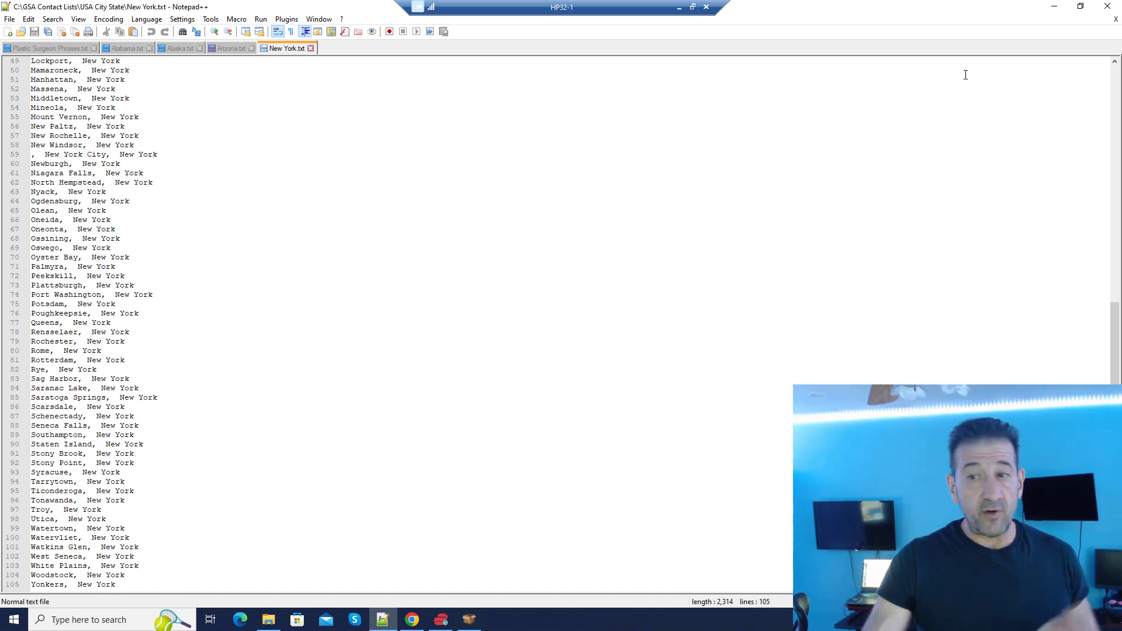
click(1055, 9)
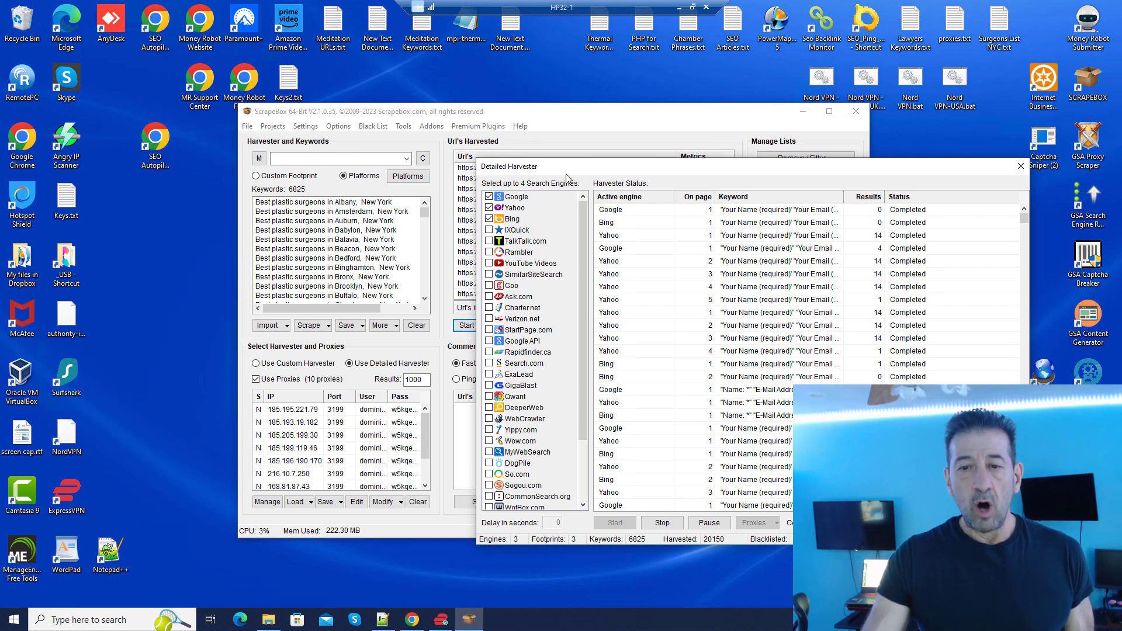
Nudge the Detailed Harvester window, minimize the HP32-1 session, and switch to ScrapeBox on the HP32-3 remote desktop
drag(556, 169, 558, 175)
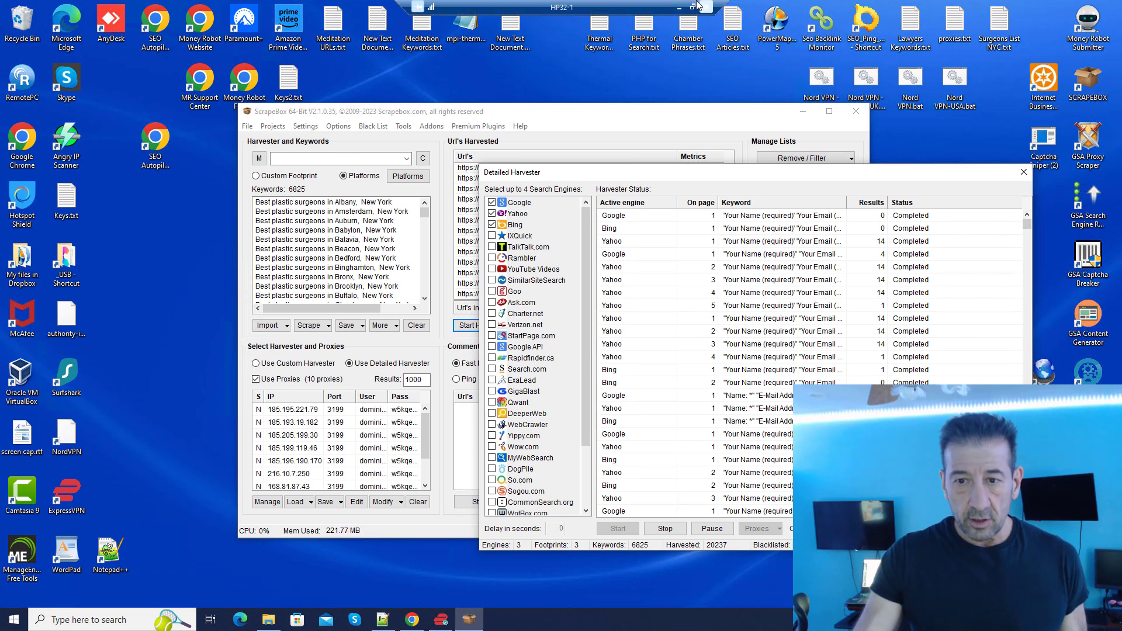
click(681, 7)
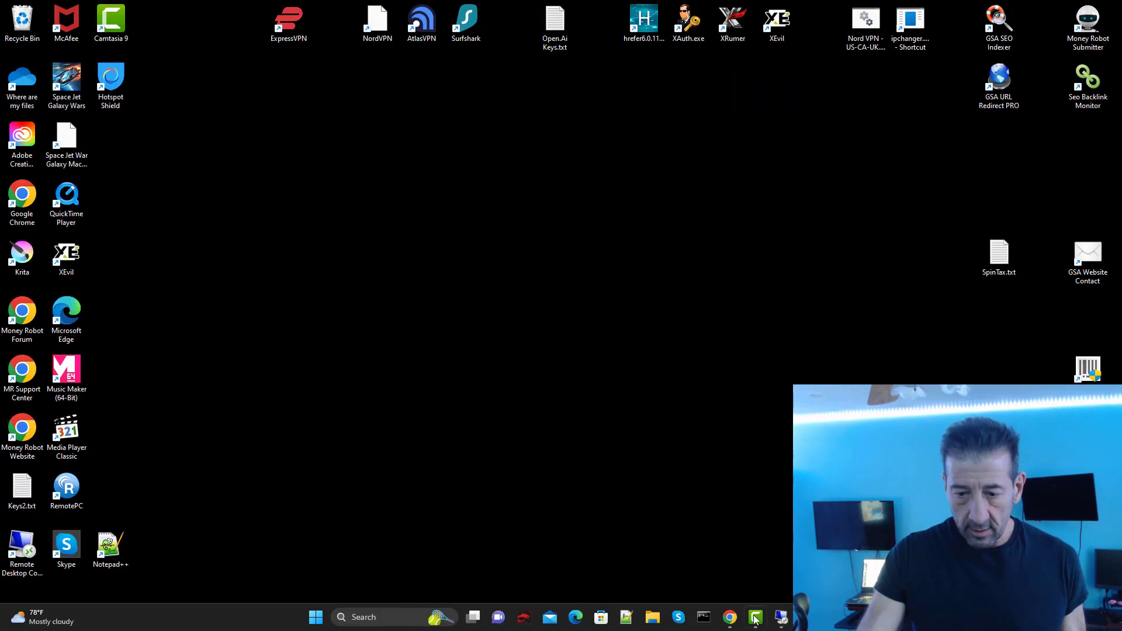
click(781, 621)
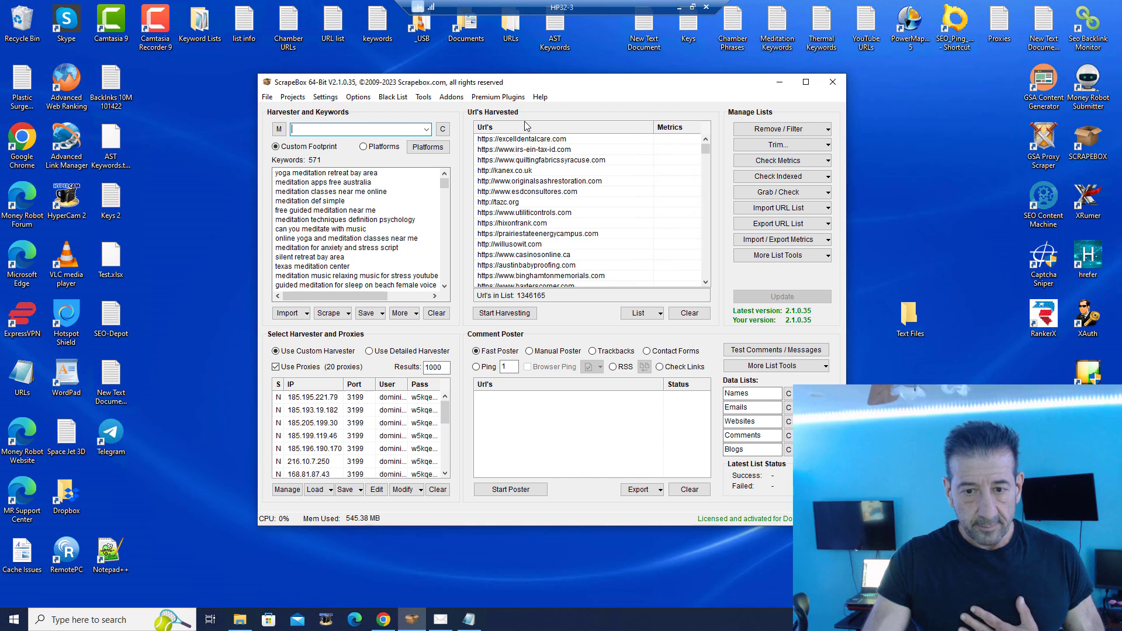
Set the harvester to use Platforms, with WP CONTACT FORM 7 and WP SECURE CONTACT FORM selected under Contact Form
click(364, 147)
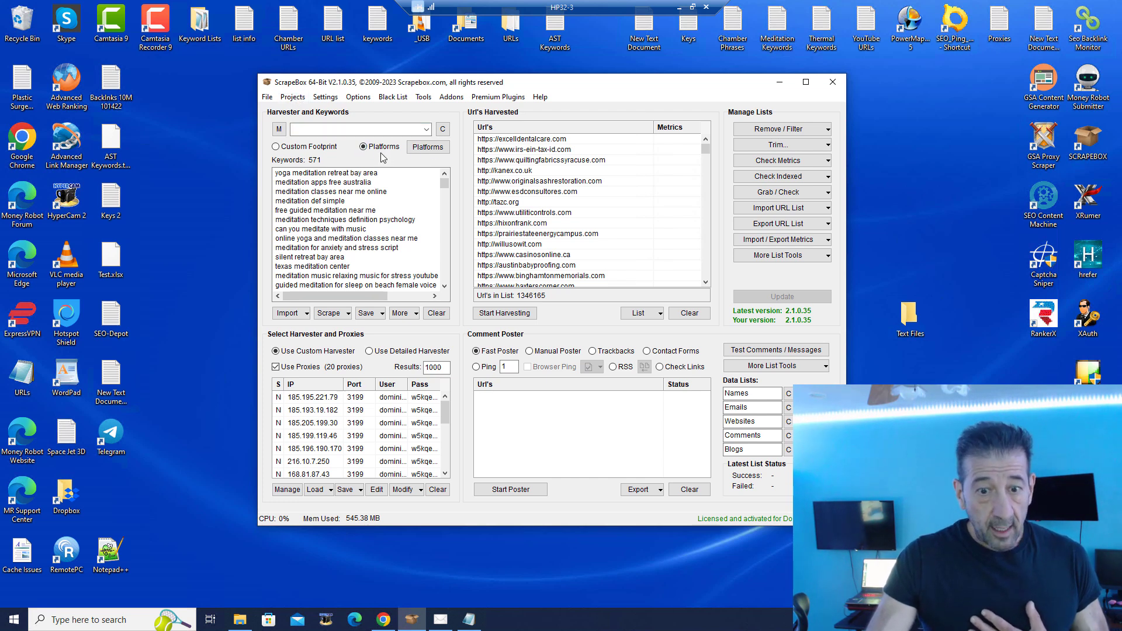
click(422, 148)
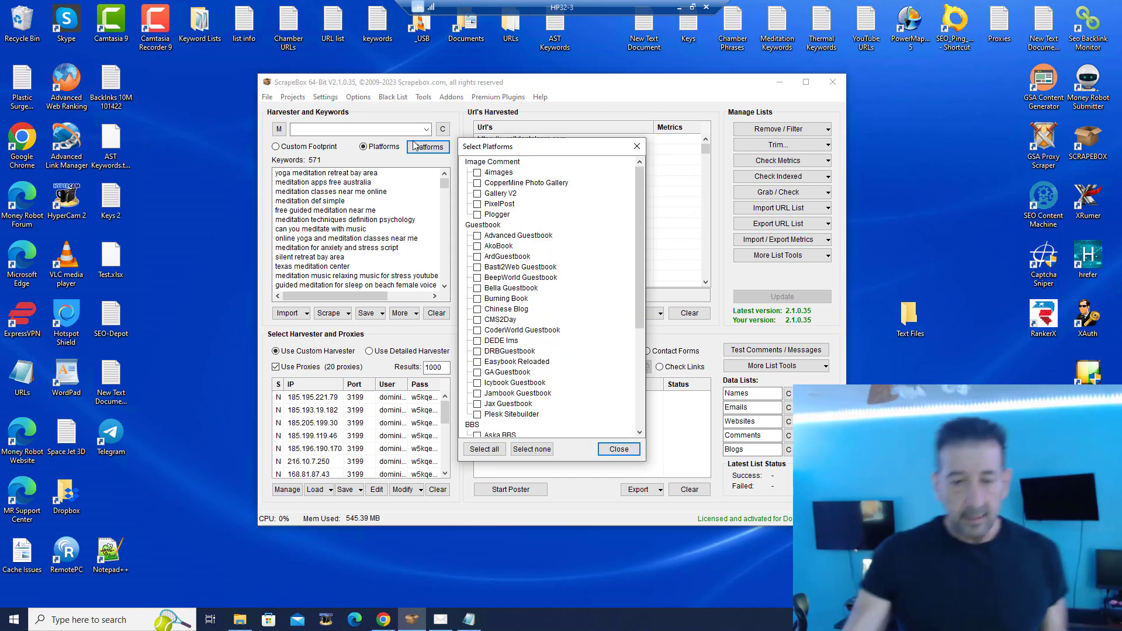
scroll(570, 333, down, 5)
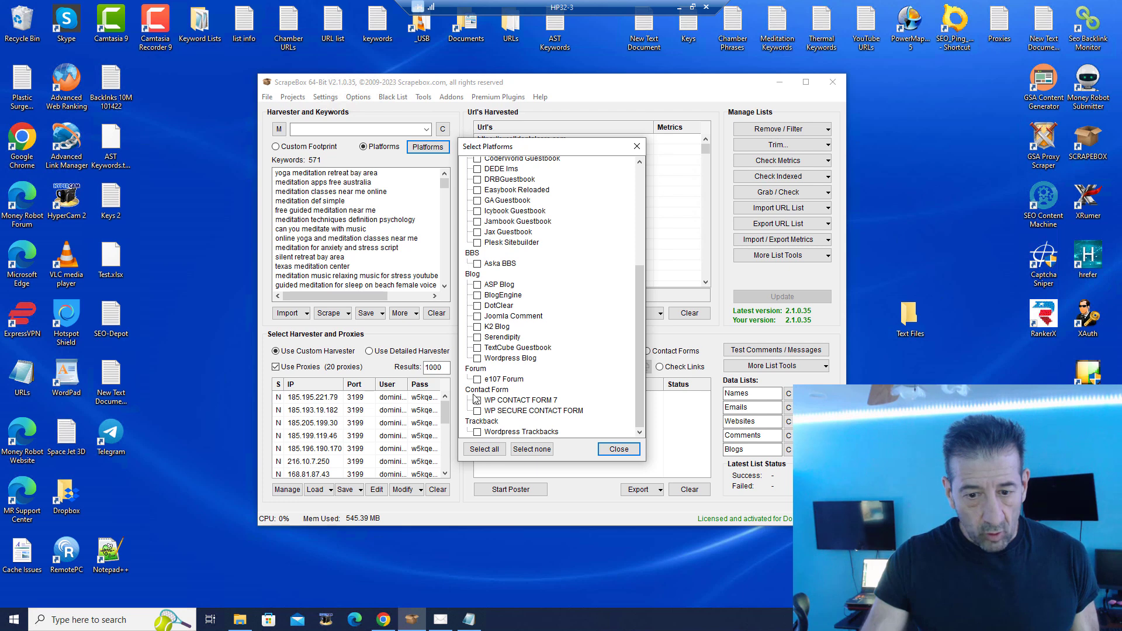
click(478, 401)
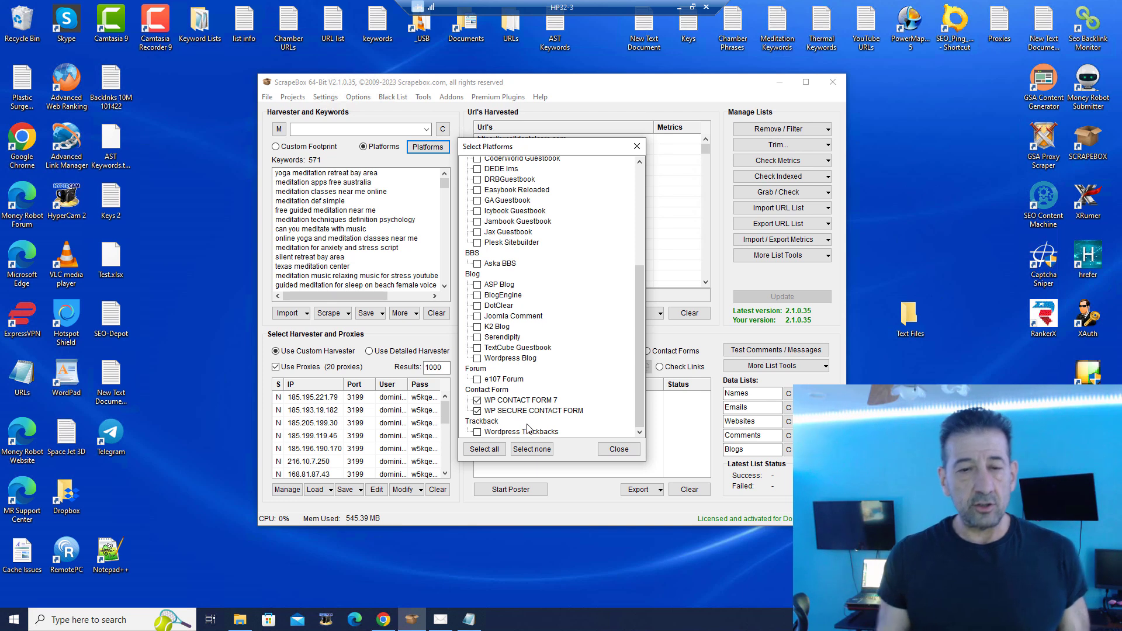
click(611, 451)
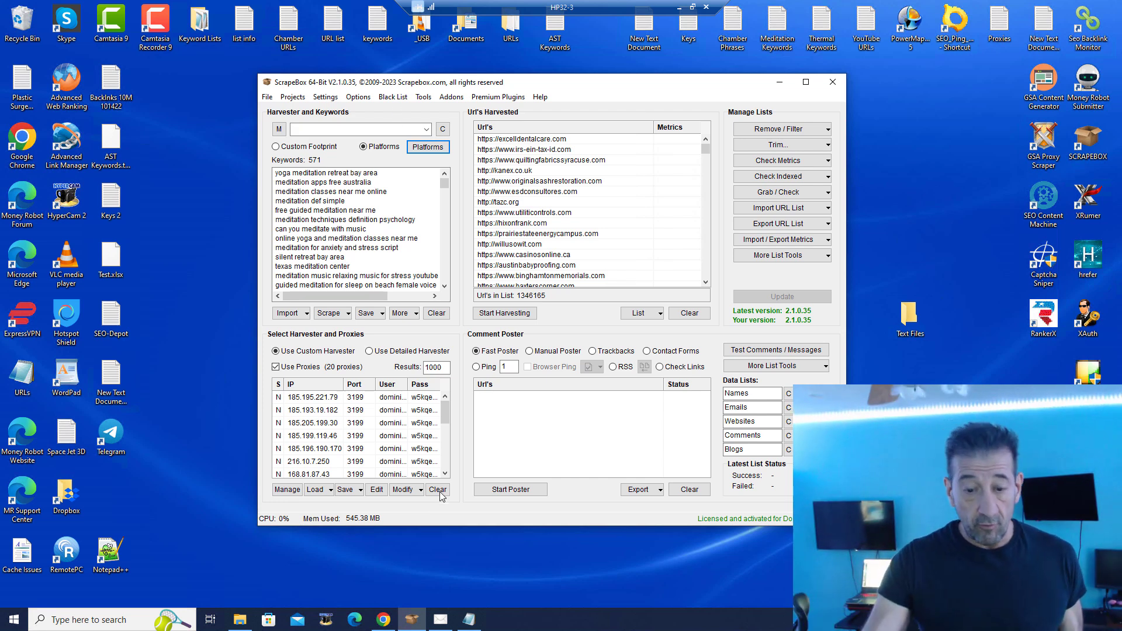
Switch to the HP32-1 remote desktop to check the running Detailed Harvester, and minimize the session
click(680, 7)
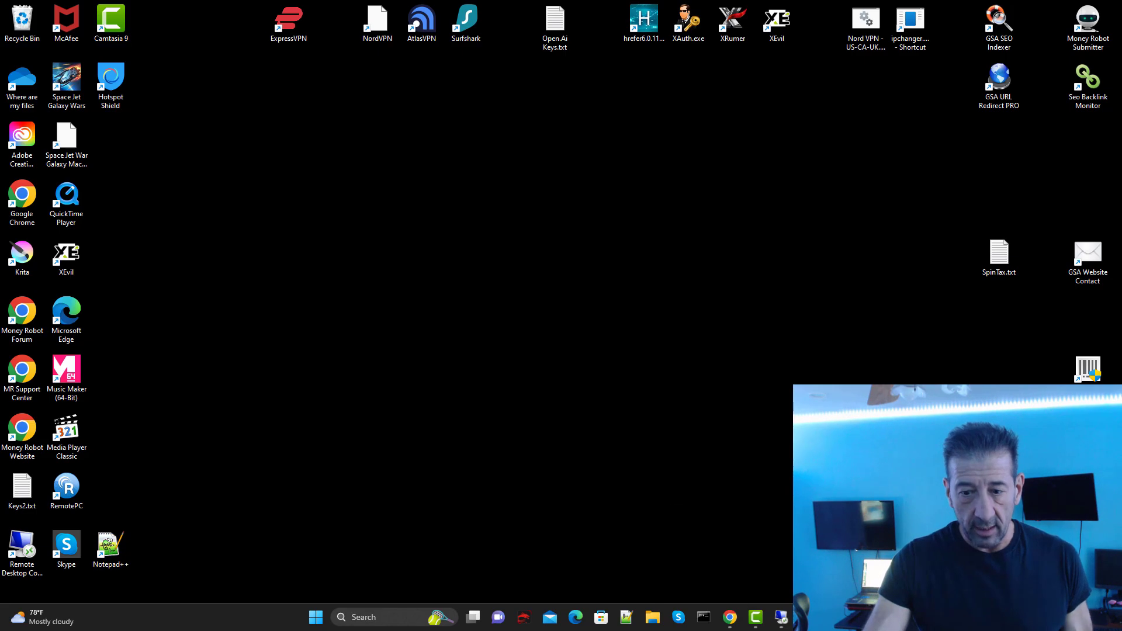
click(724, 549)
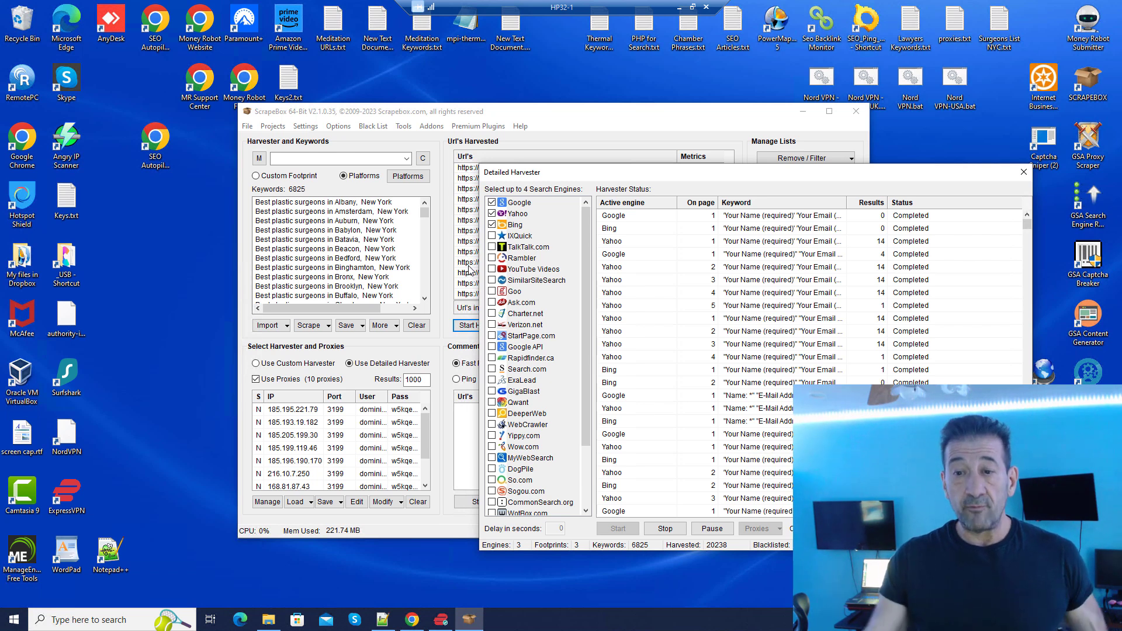
click(679, 8)
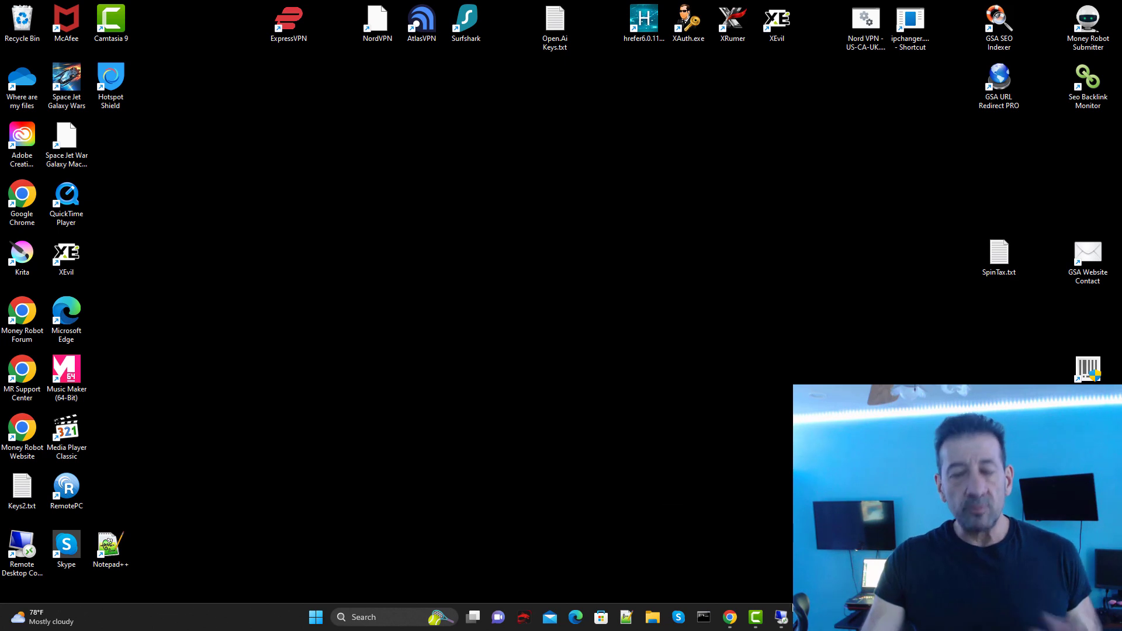
Switch to Ahrefs Keywords Explorer in Chrome, search Google keywords for plastic surgeon in the United States, and view the keyword ideas
click(729, 616)
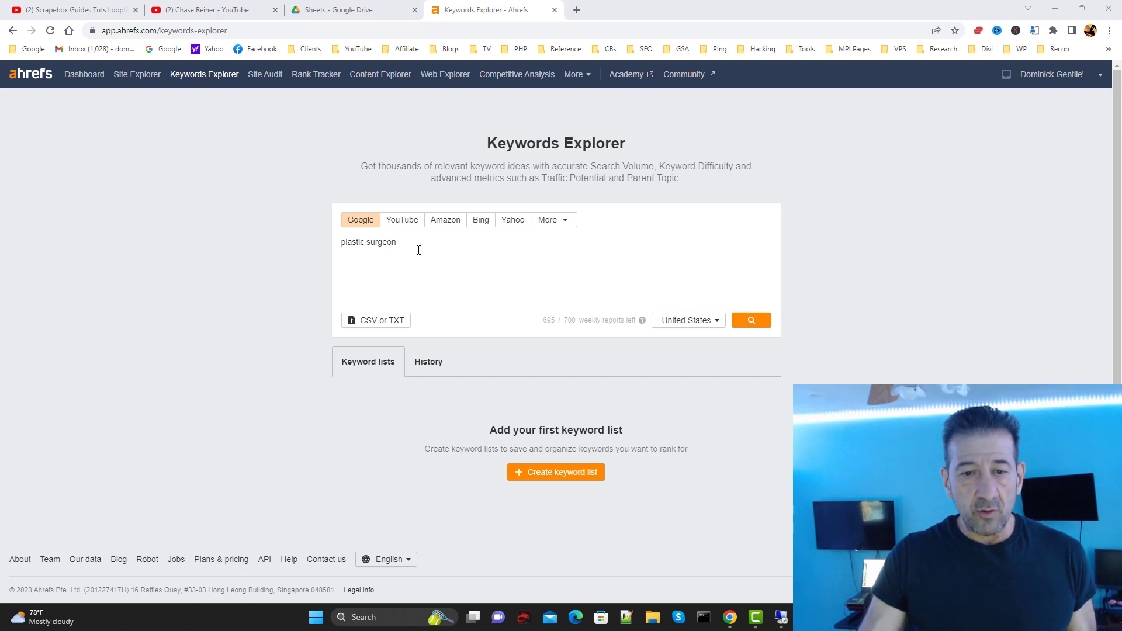
click(752, 321)
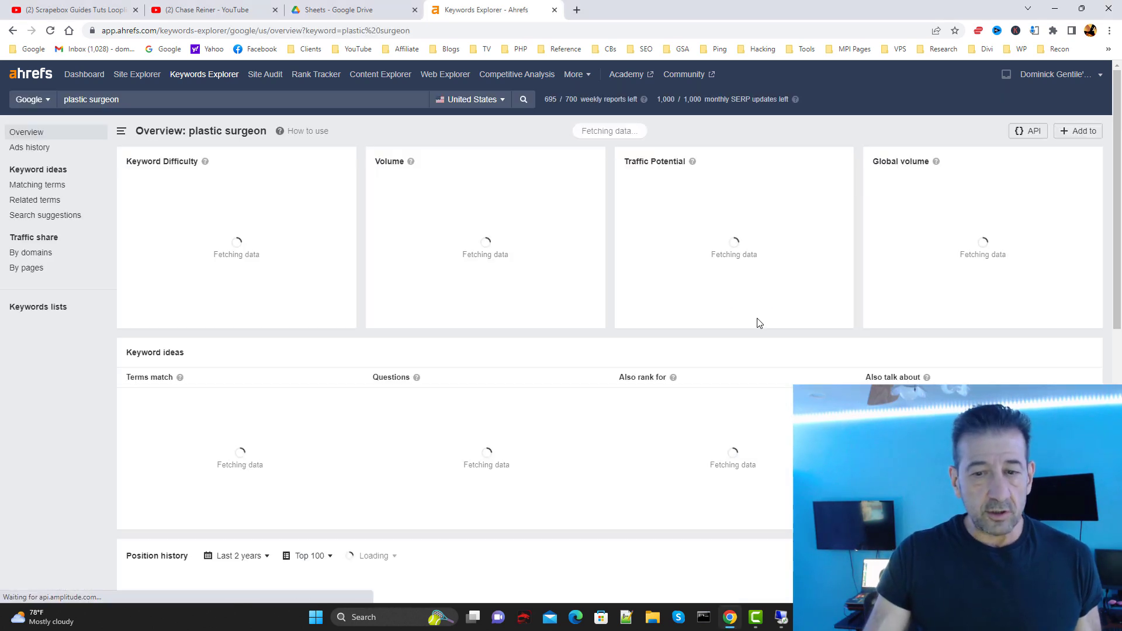
scroll(143, 280, down, 2)
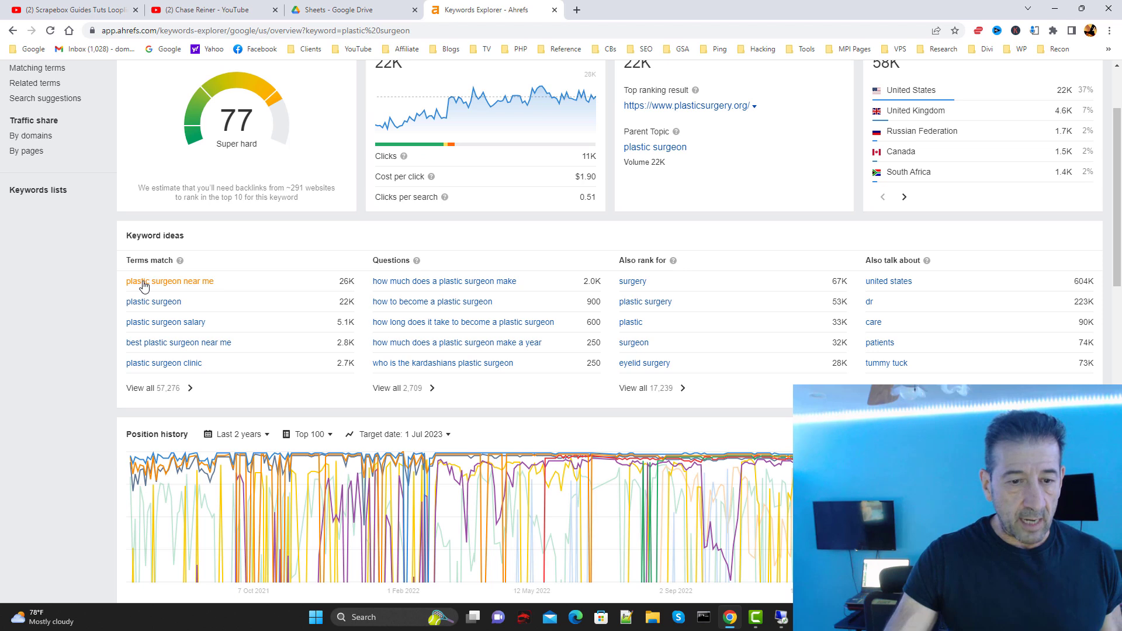
scroll(149, 275, up, 2)
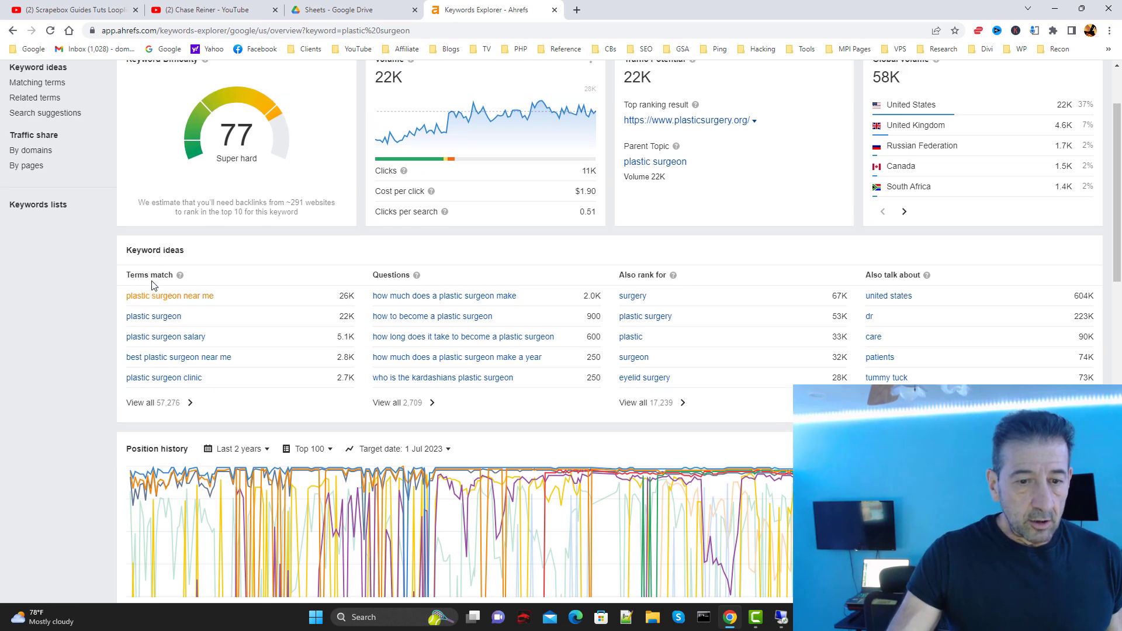
Open the full Terms match list for plastic surgeon, examine its keywords and term groups, and return to the overview
click(133, 508)
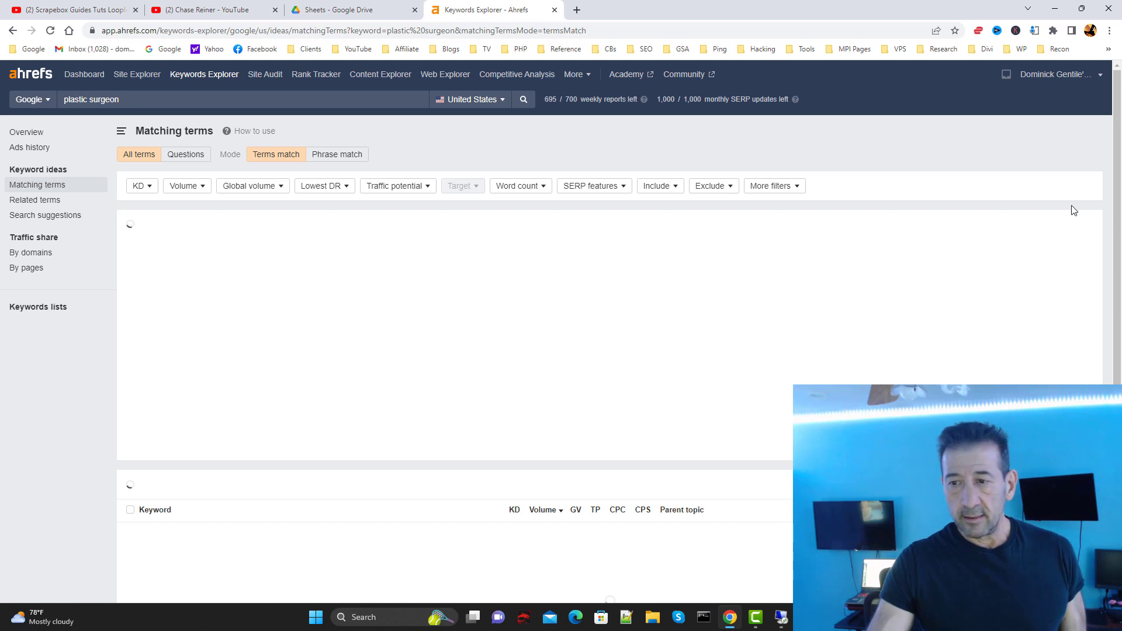
drag(1119, 132, 1120, 259)
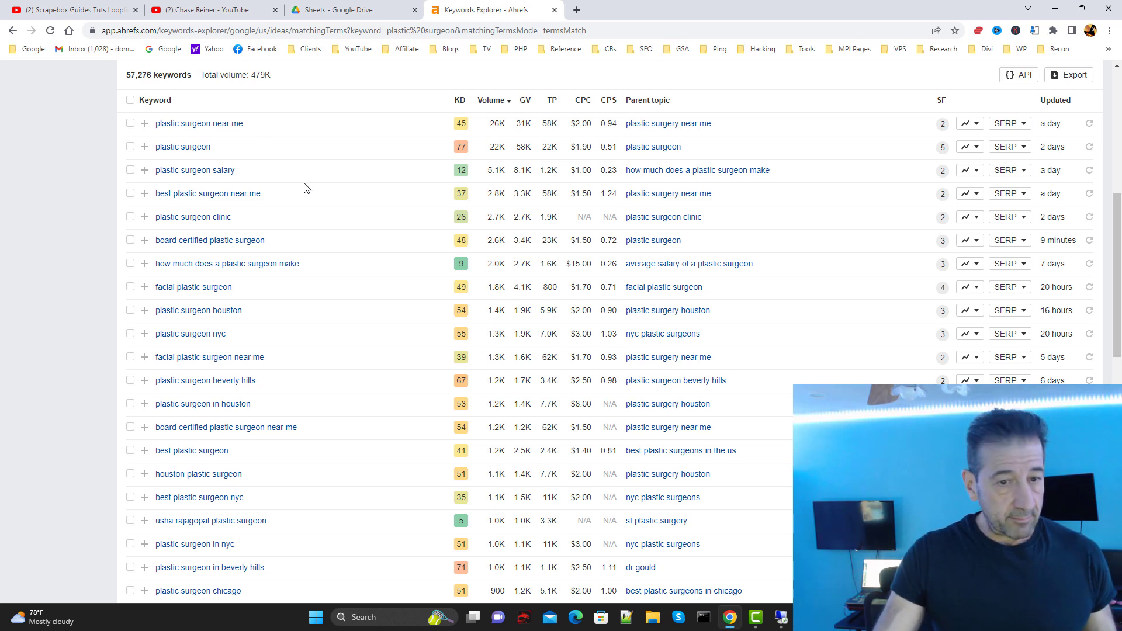
scroll(300, 175, down, 1)
scroll(269, 140, up, 1)
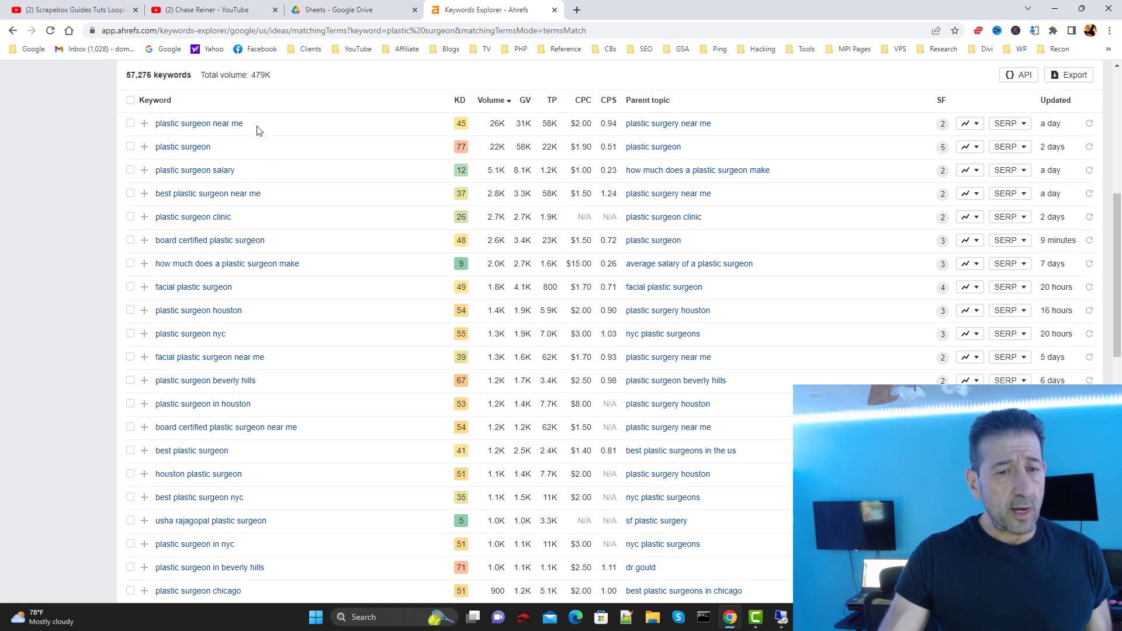
scroll(250, 175, down, 1)
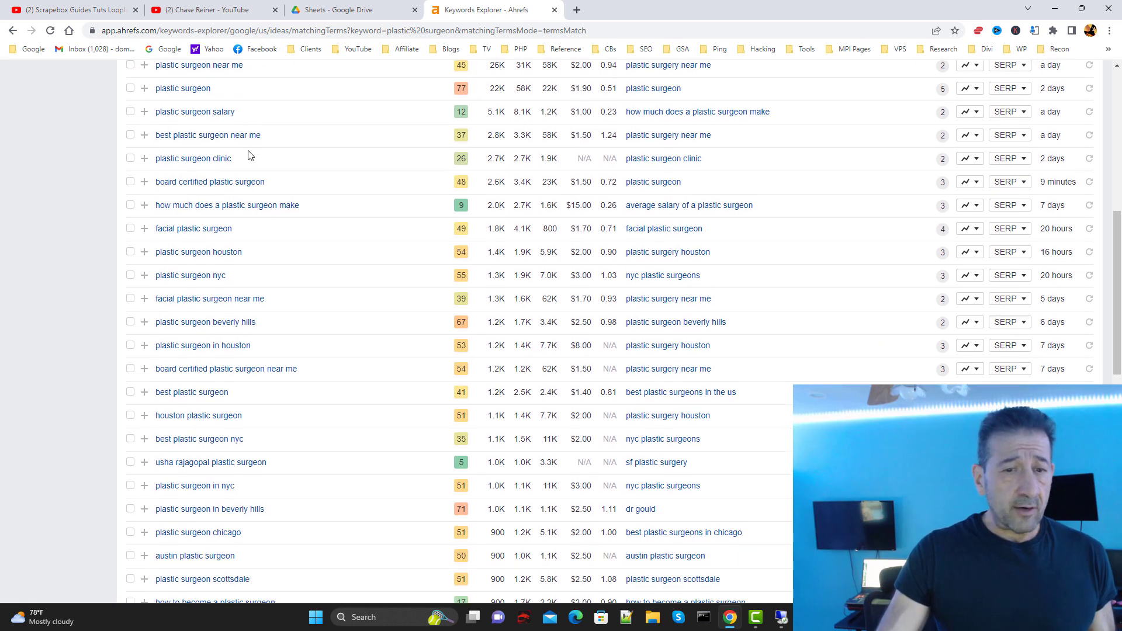
scroll(245, 176, down, 2)
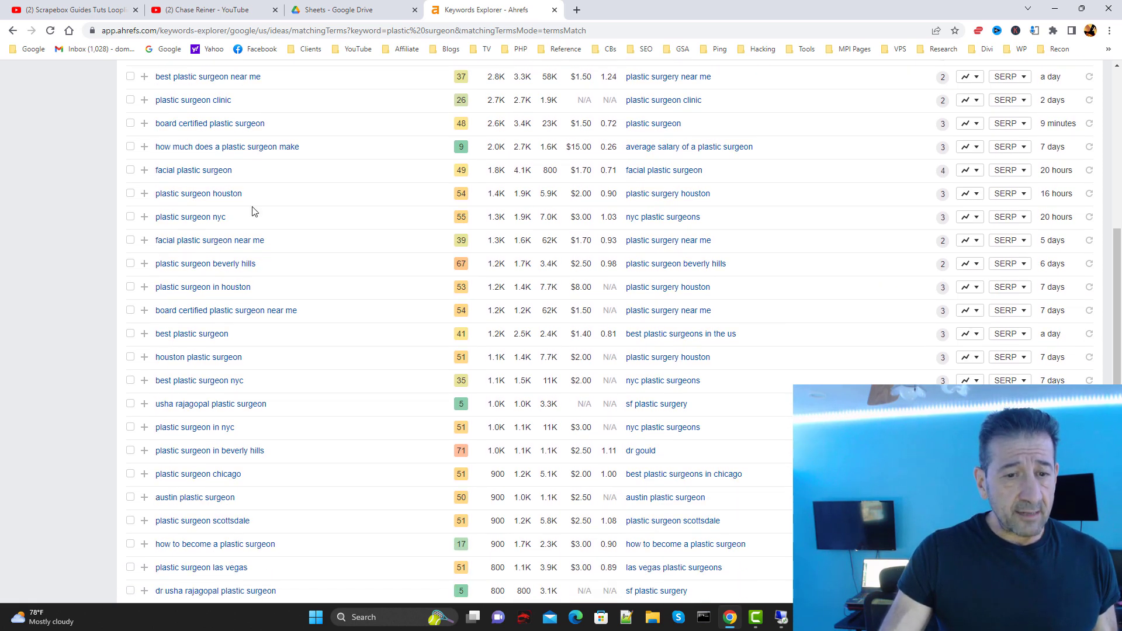
scroll(276, 234, up, 9)
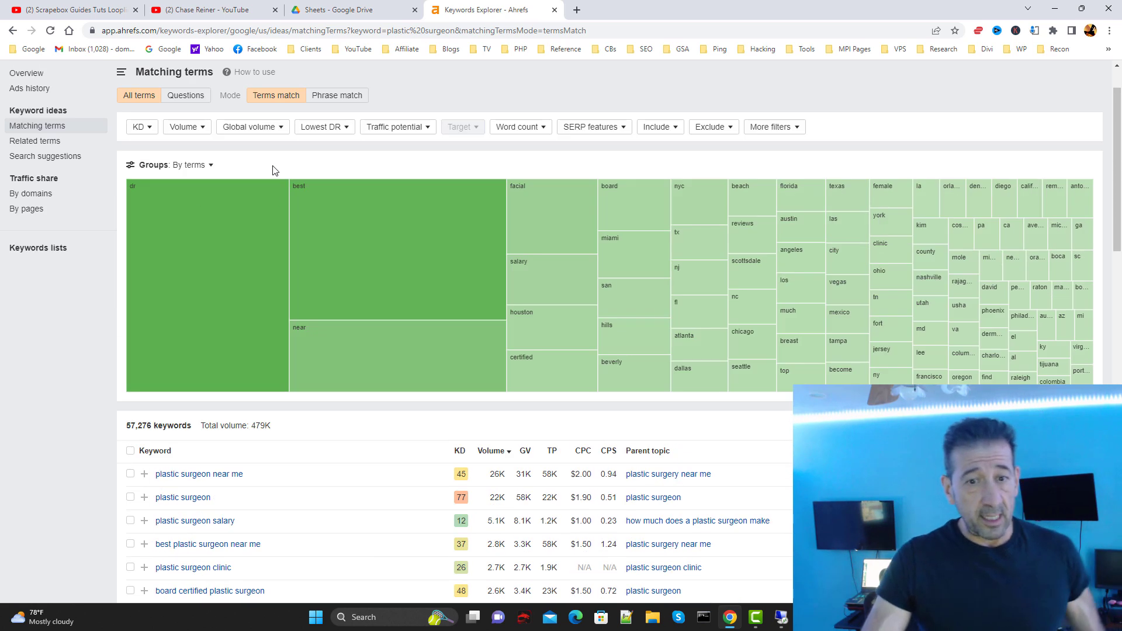
click(13, 31)
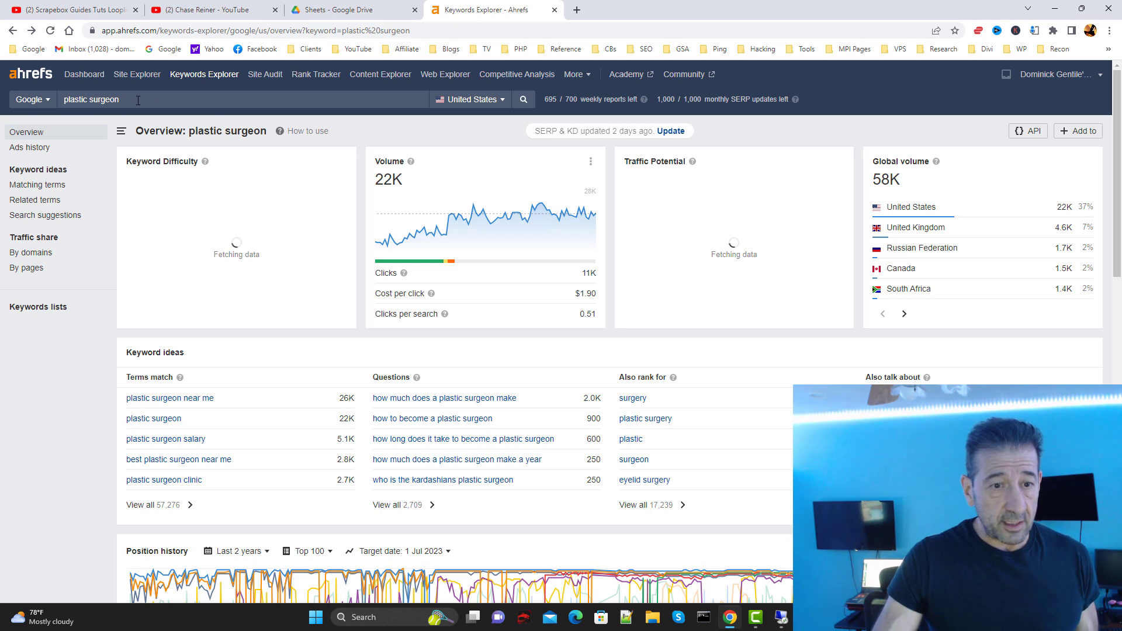
Search Ahrefs Keywords Explorer for breast implants in the United States
drag(121, 100, 0, 105)
text(bre)
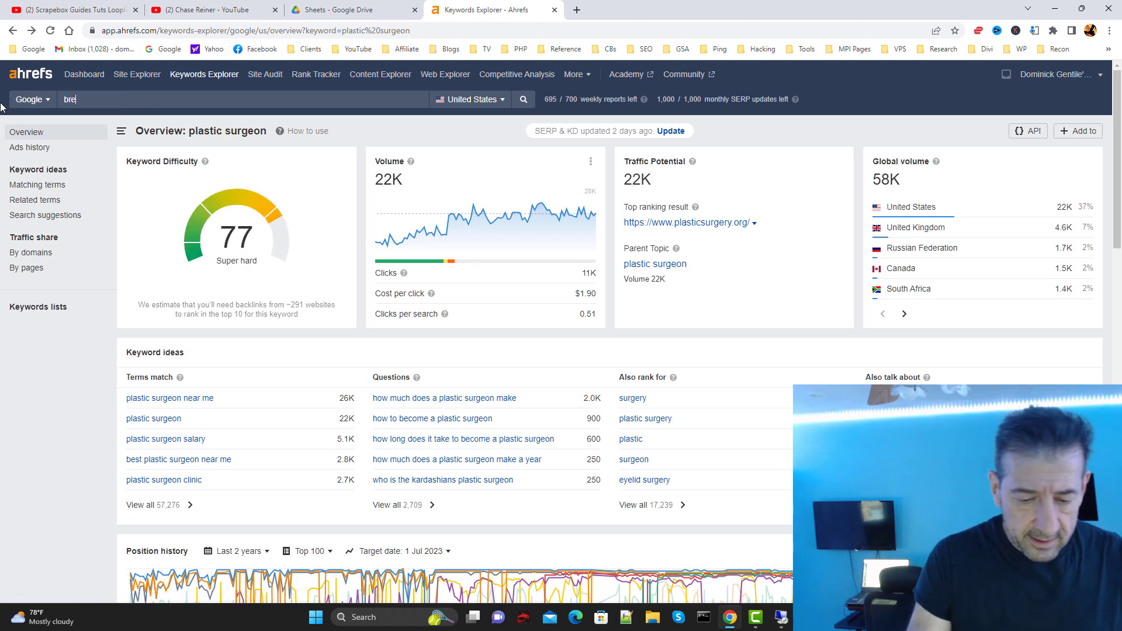
text(ats)
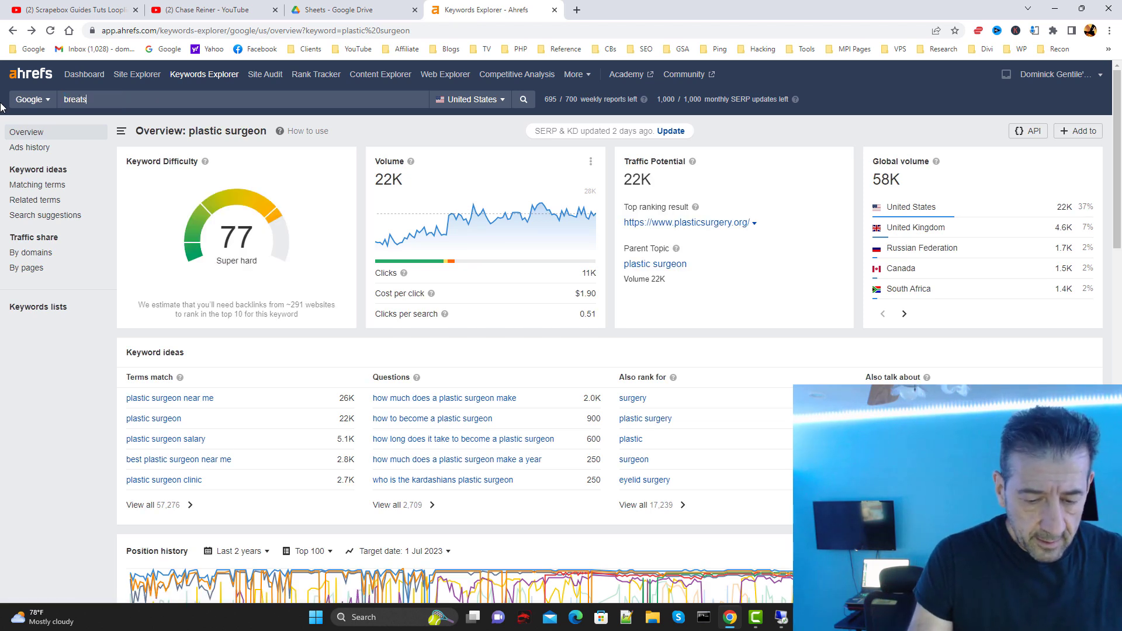
text( implants)
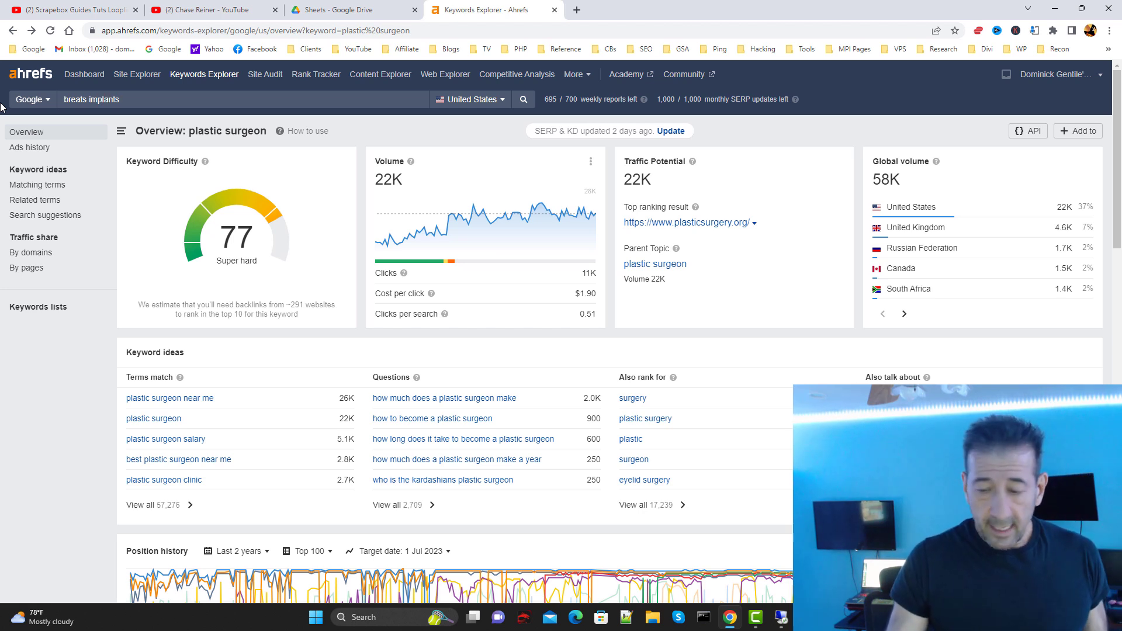
click(87, 99)
key(BackSpace)
key(BackSpace)
key(BackSpace)
text(ast)
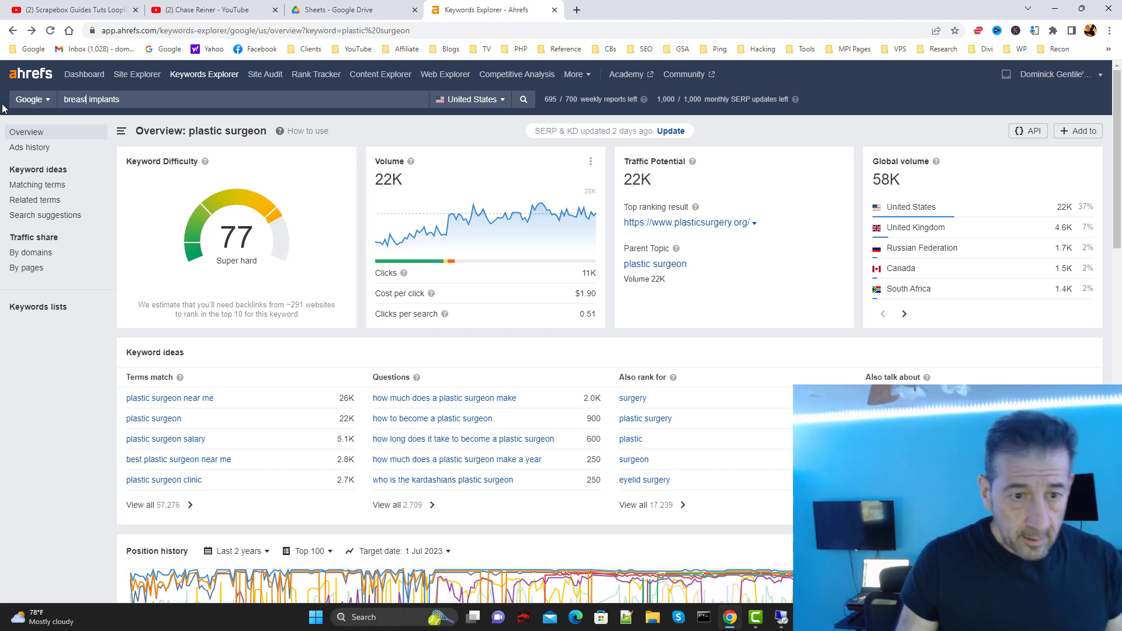
key(Return)
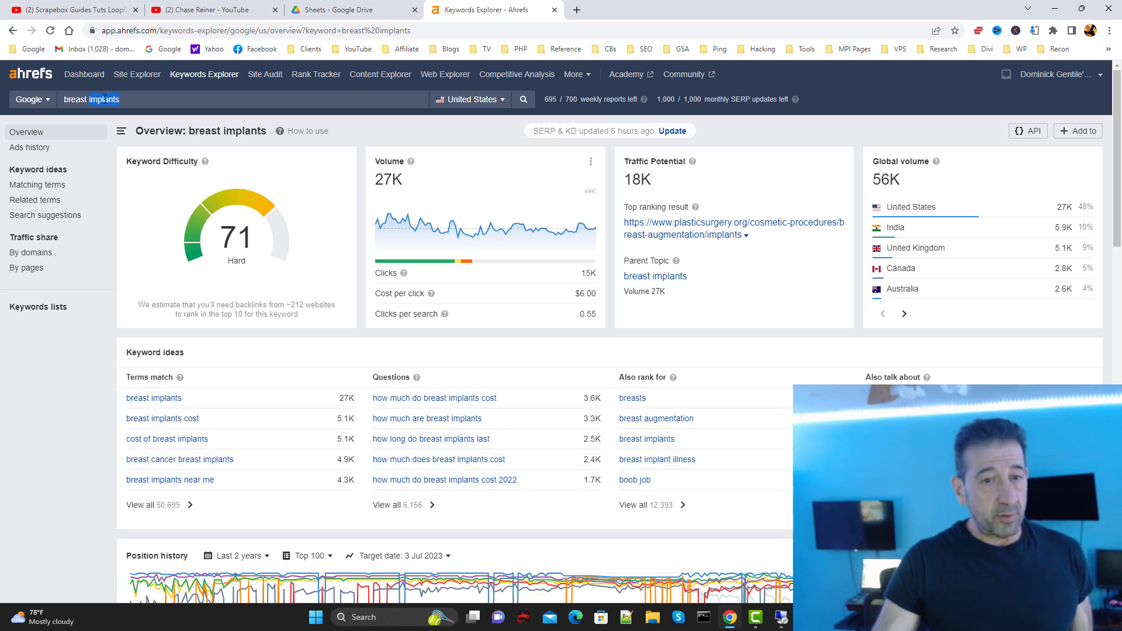
Replace "implants" in the keyword query so it reads "breast augentation" and run the search
text(augen)
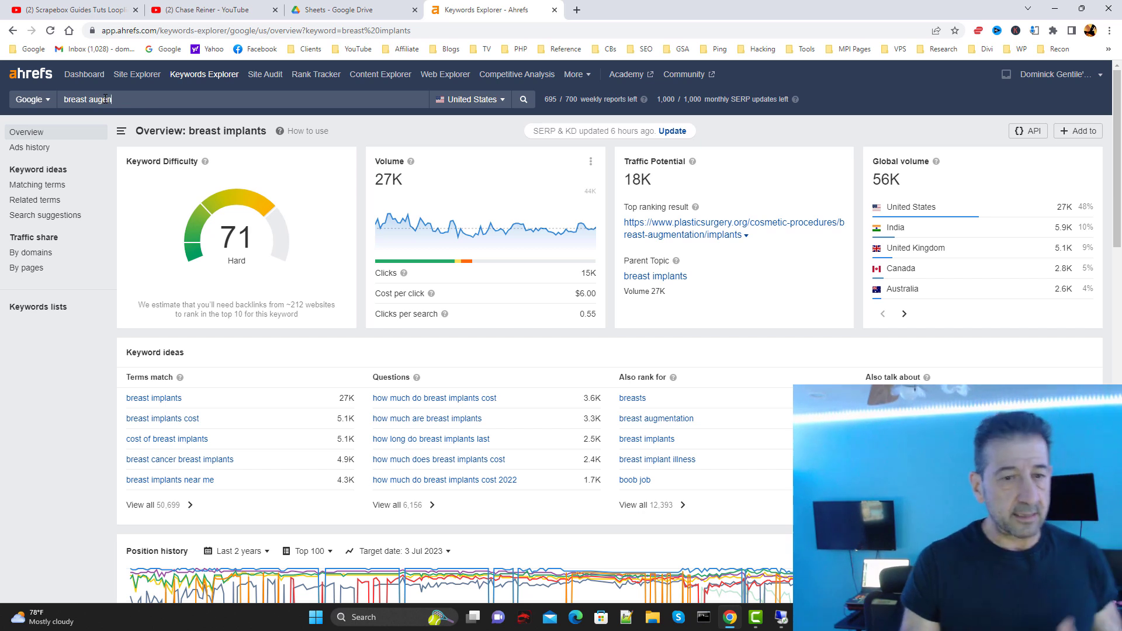
text(ta)
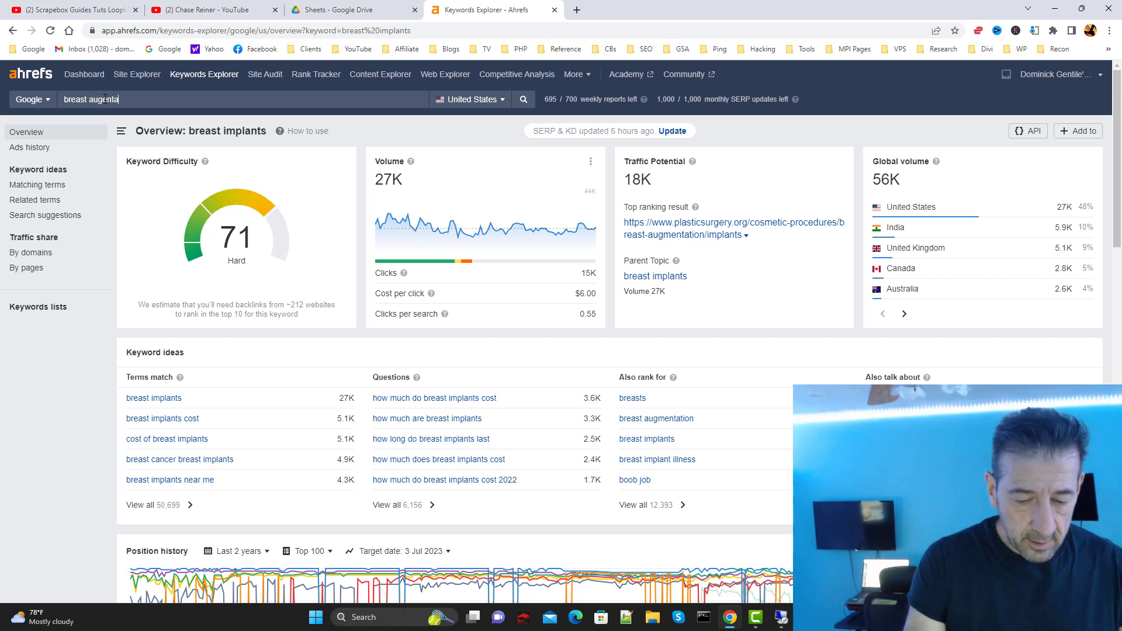
text(tion)
key(Return)
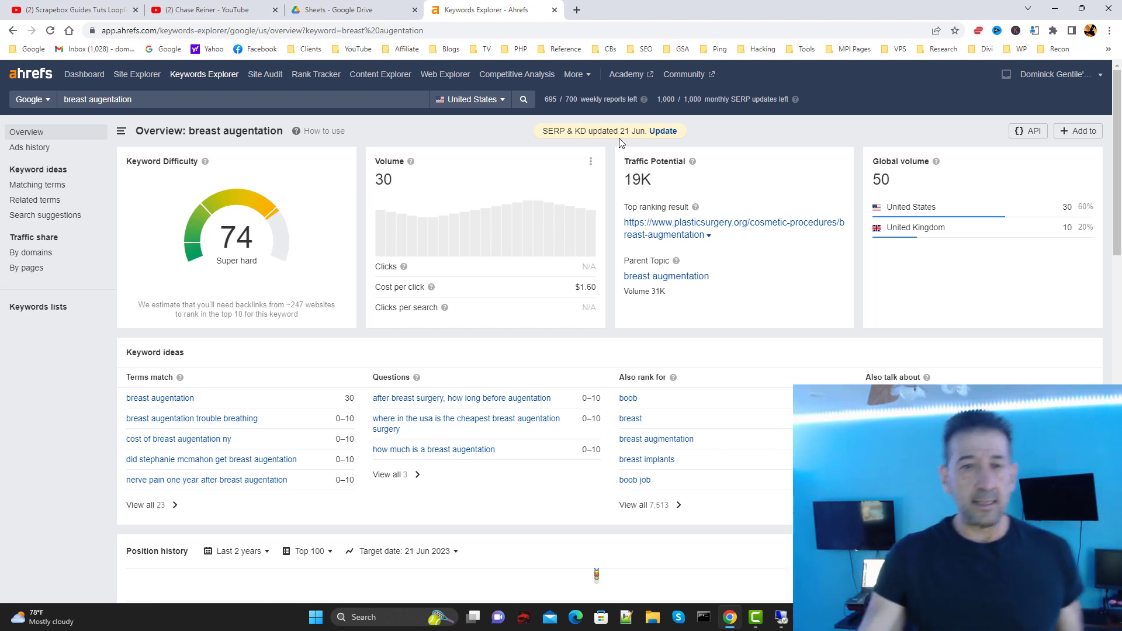
Open ChatGPT in a new browser tab and ask for a list of top SEO search phrases related to plastic surgery
click(576, 9)
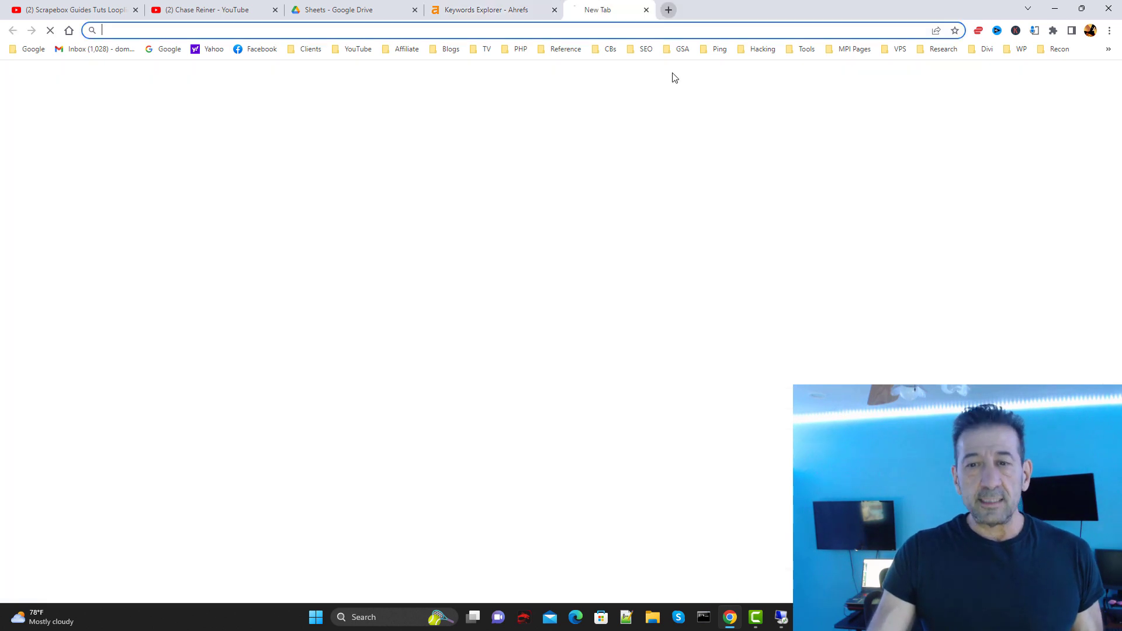
click(805, 49)
click(819, 80)
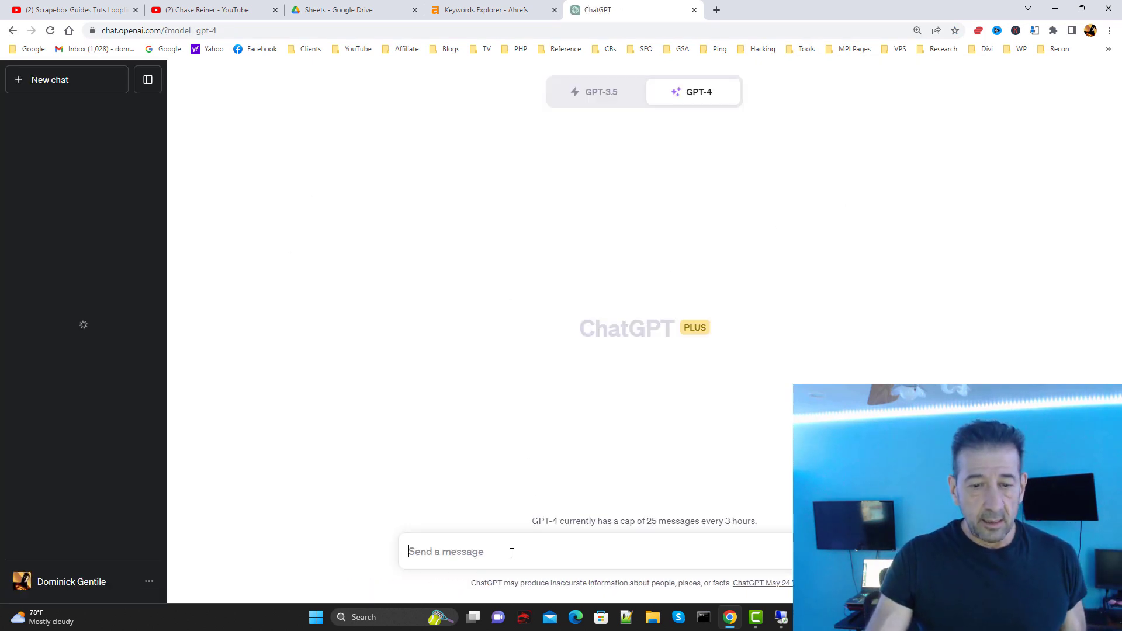
text(i need a list of top seo search phrases related to plastic su)
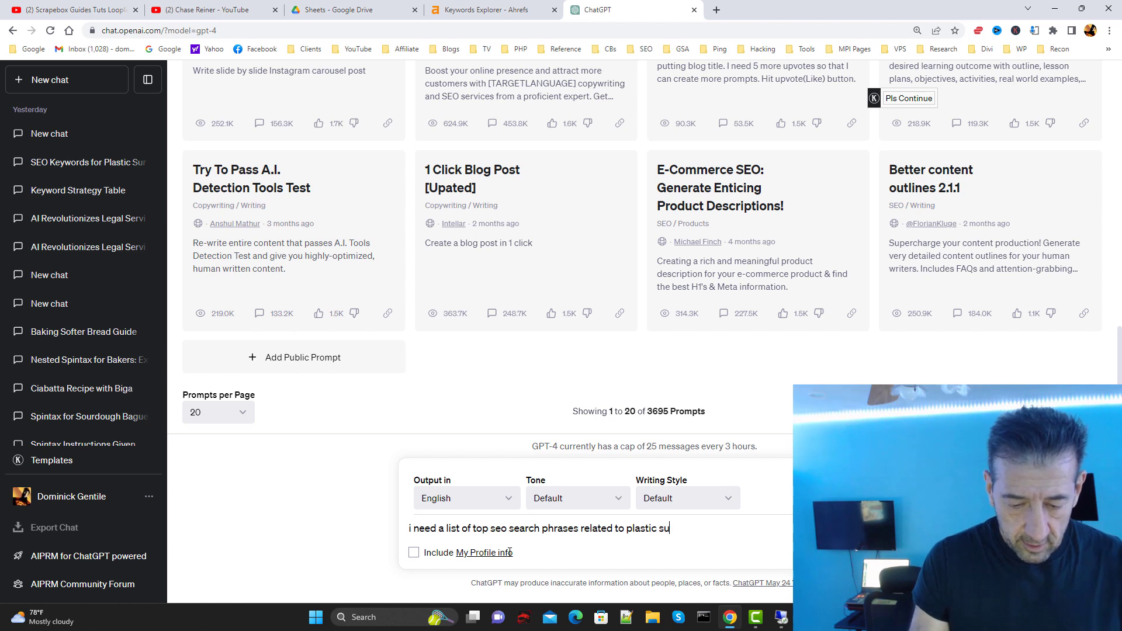
text(s)
key(Return)
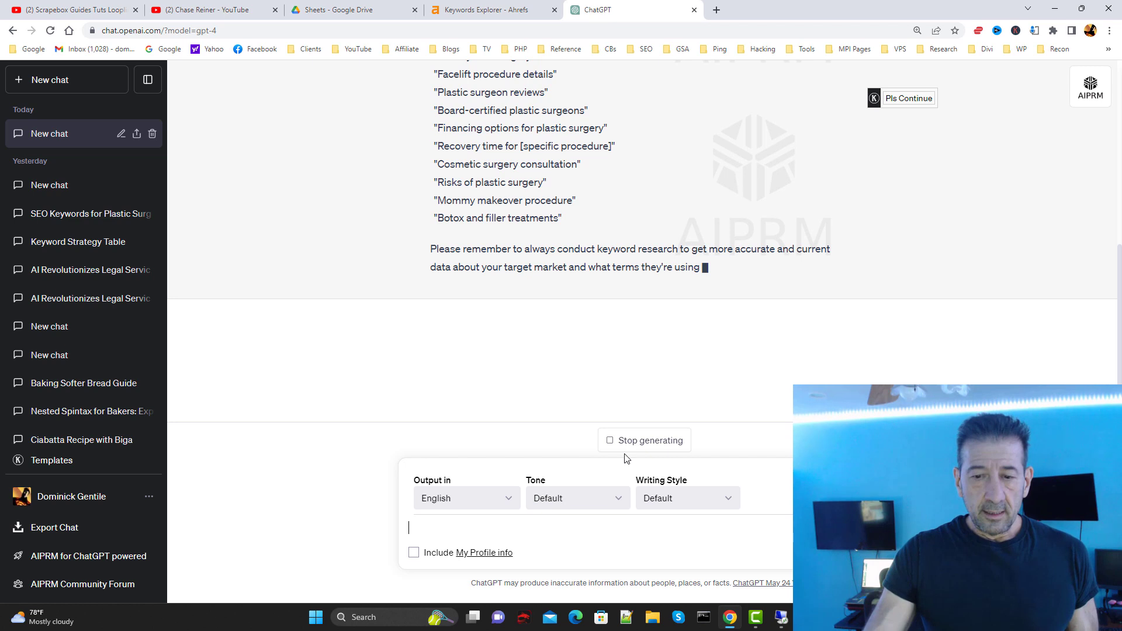
Stop the running ChatGPT response and request the phrase list again with "no quotes"
click(640, 439)
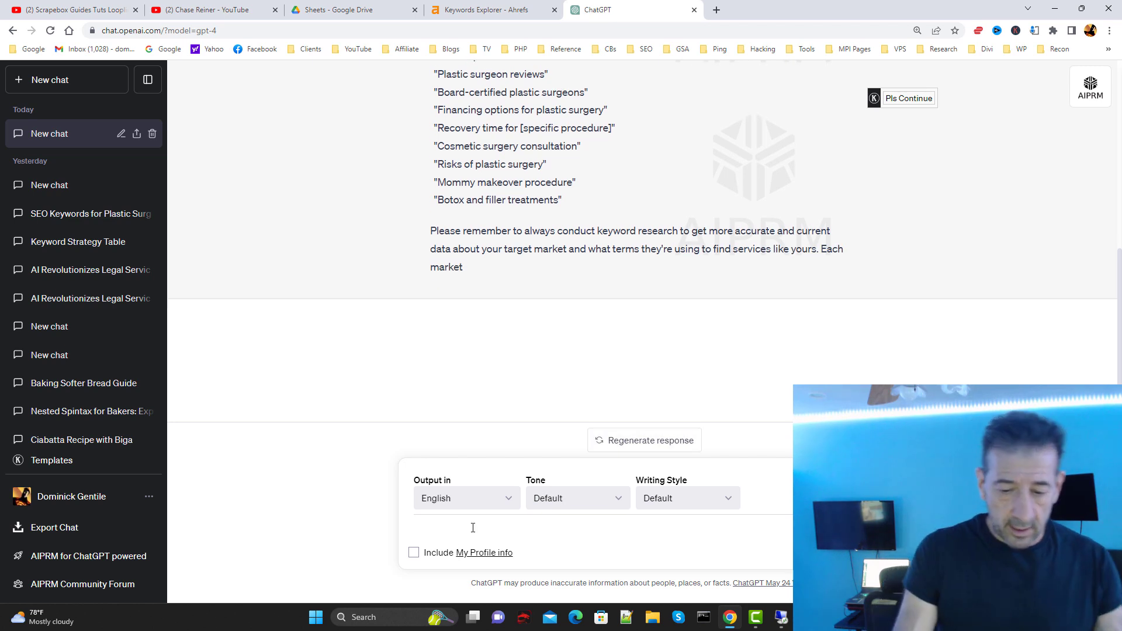
text(no quot)
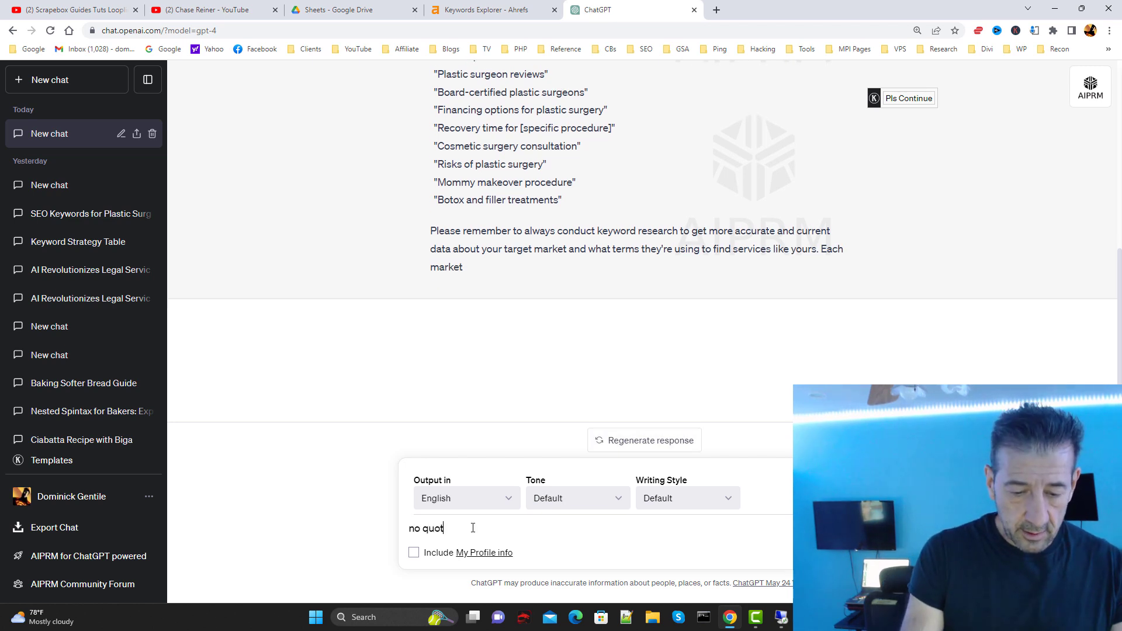
text(es)
key(Return)
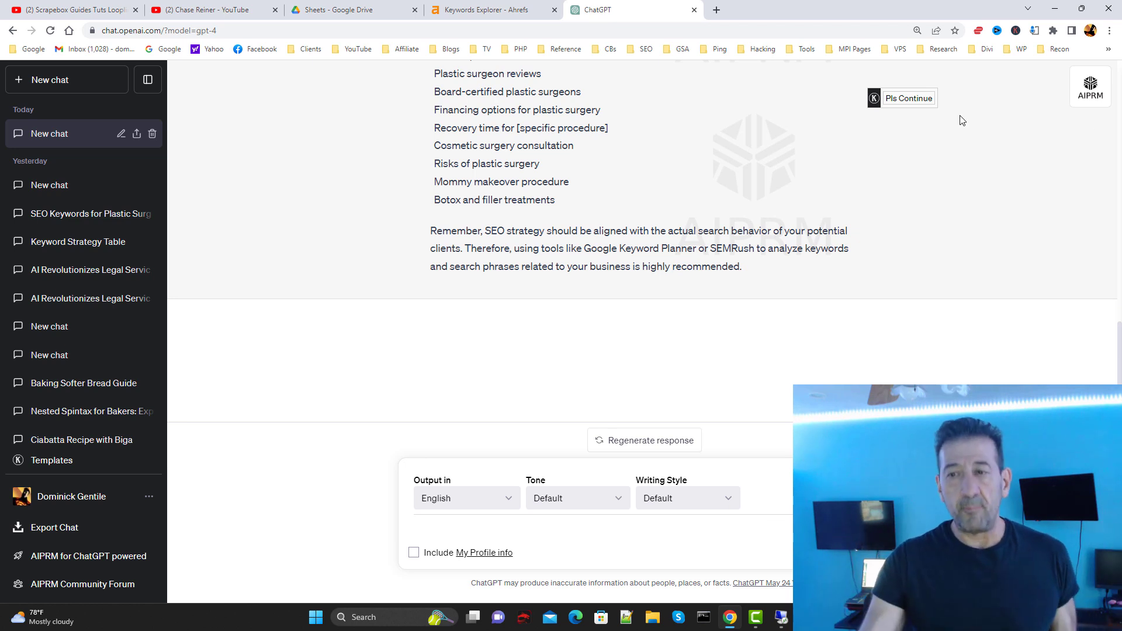
Switch to the HP32-1 remote desktop to view the Detailed Harvester's status list, and minimize the session
click(1053, 9)
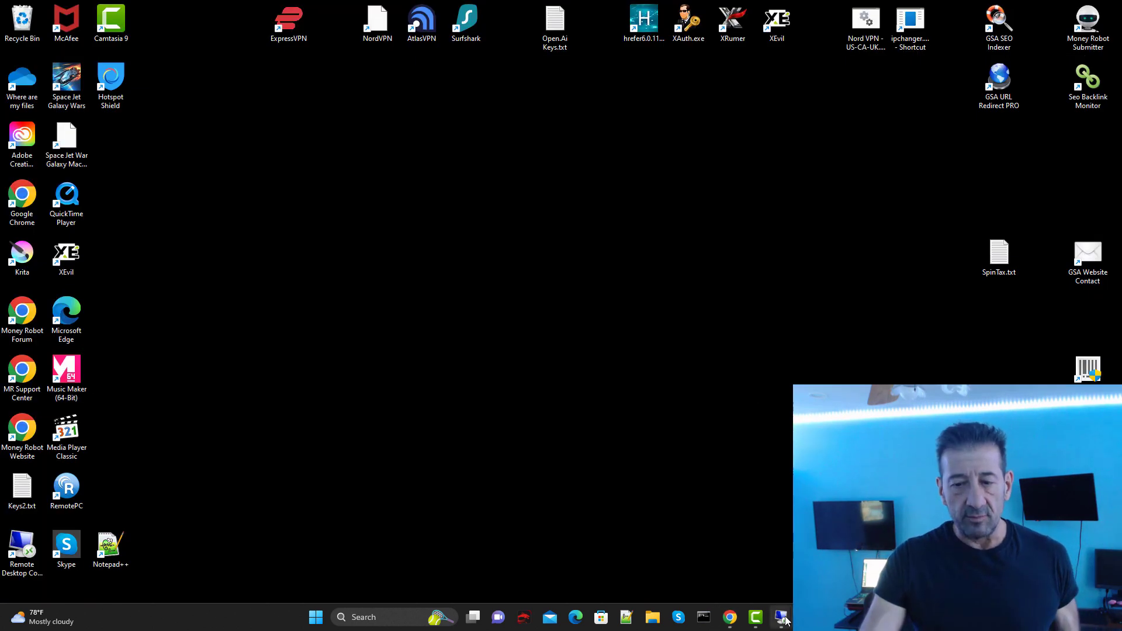
mouse_move(756, 618)
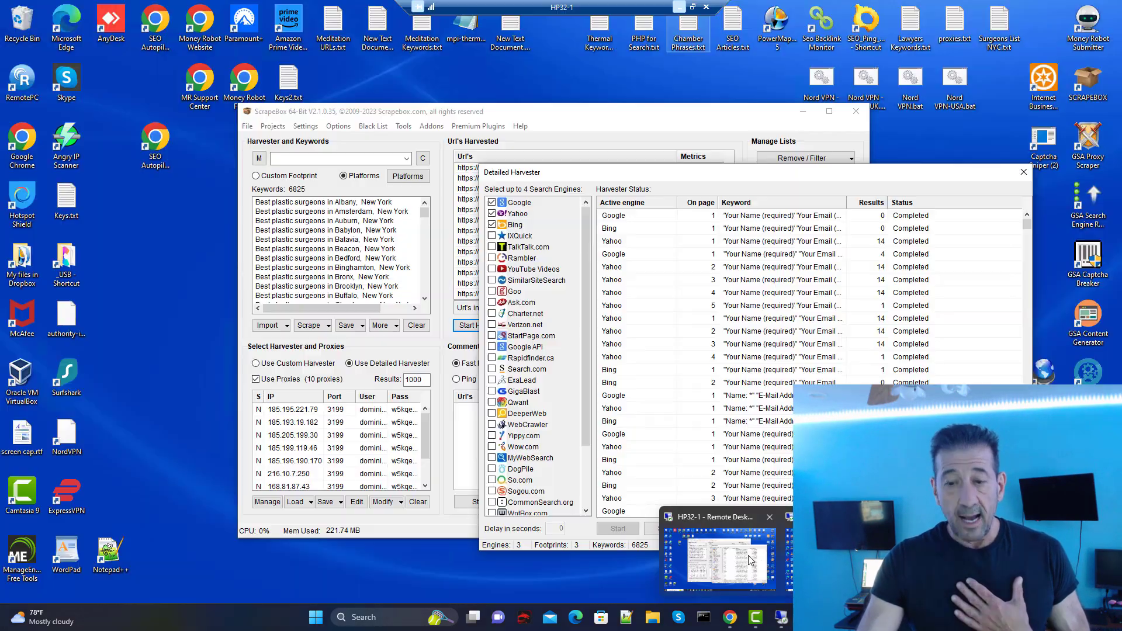
click(751, 560)
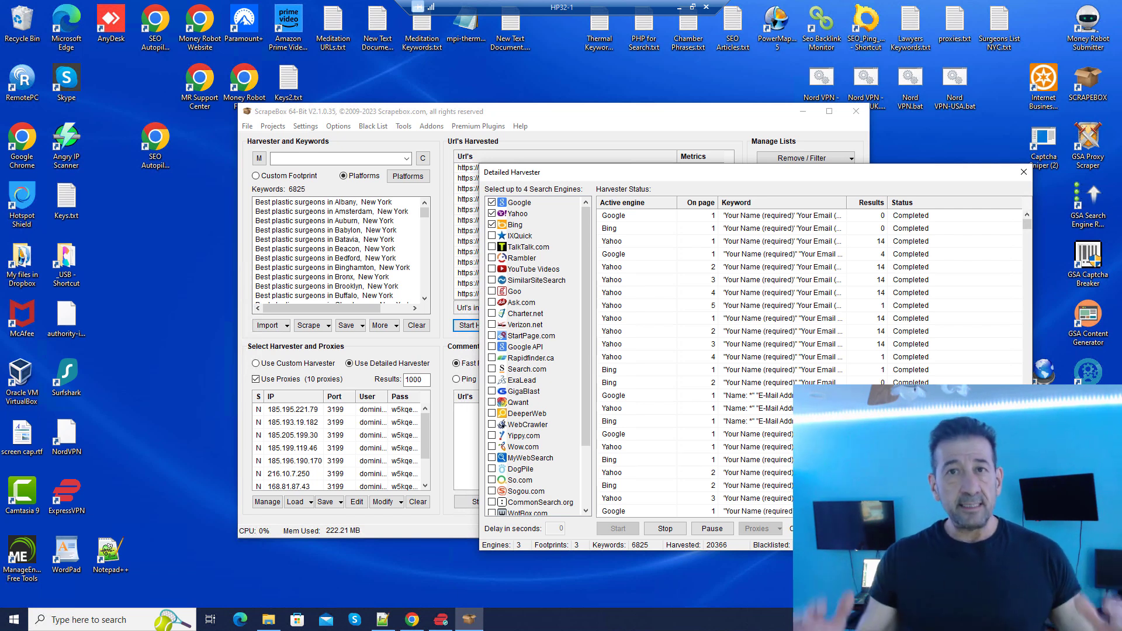
click(679, 7)
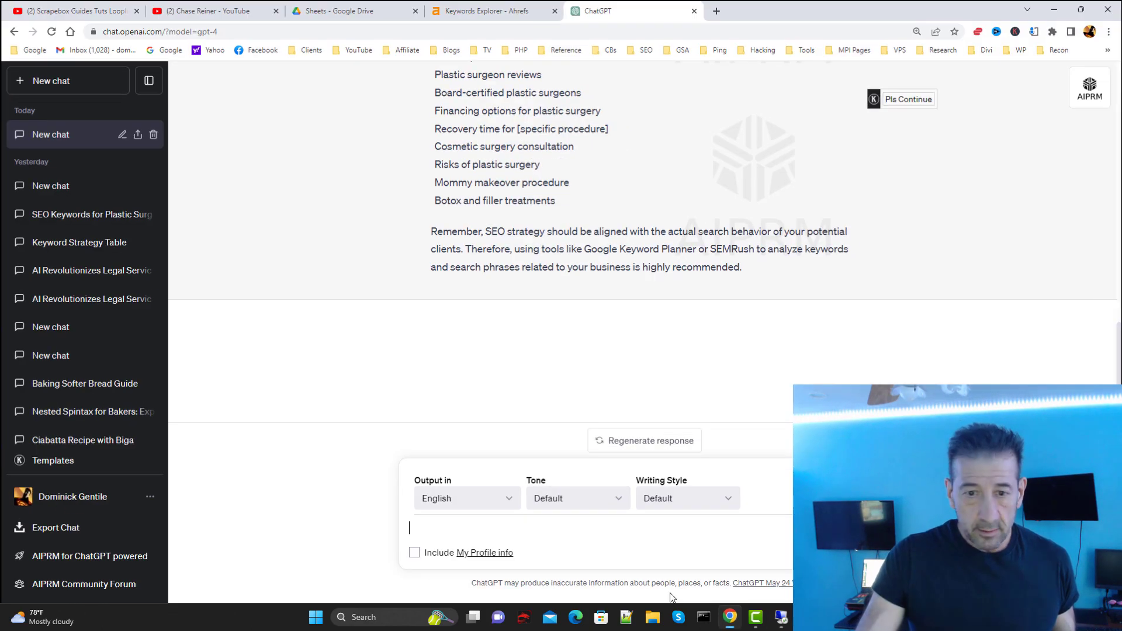
Switch to Chrome, look through the latest videos on the Chase Reiner YouTube channel, and minimize the browser
click(731, 617)
click(216, 5)
scroll(293, 357, down, 4)
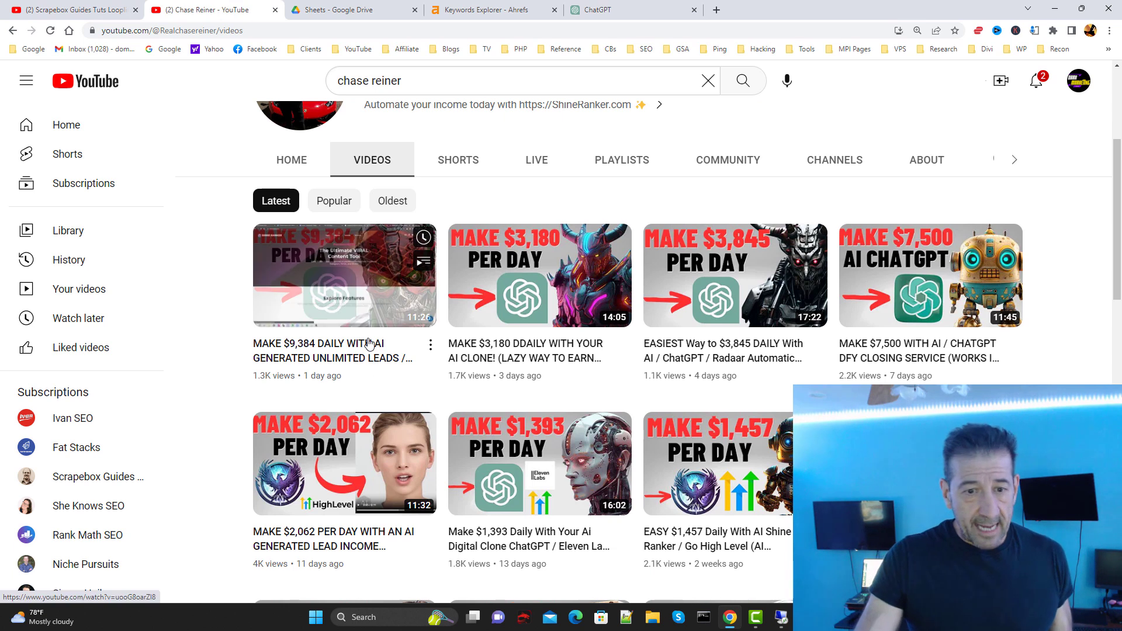
scroll(1112, 307, up, 3)
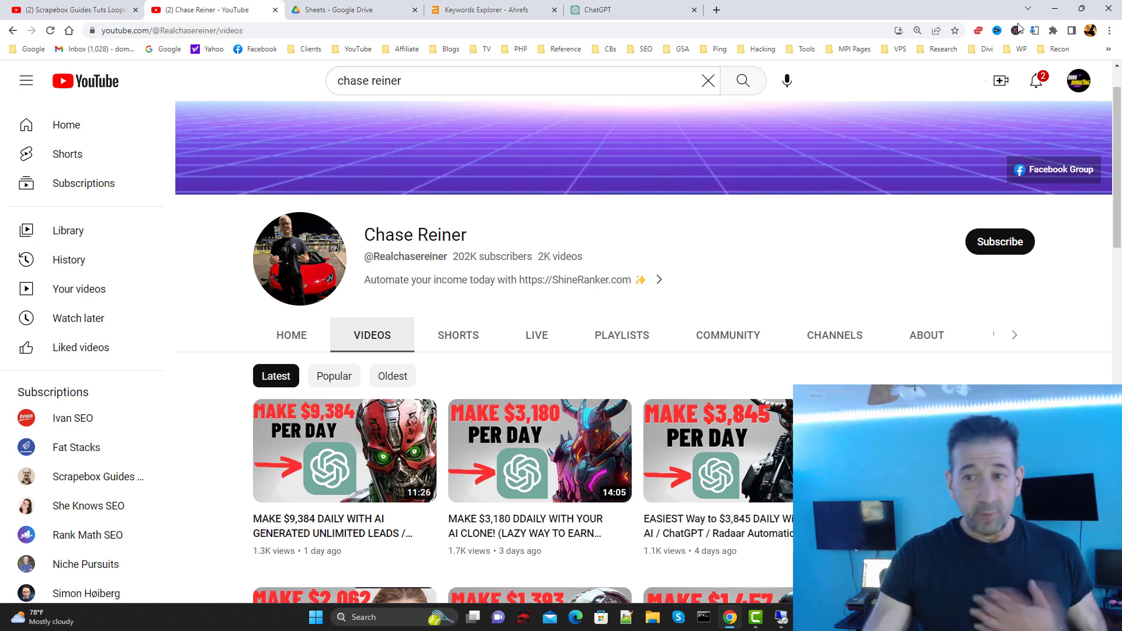
click(1055, 8)
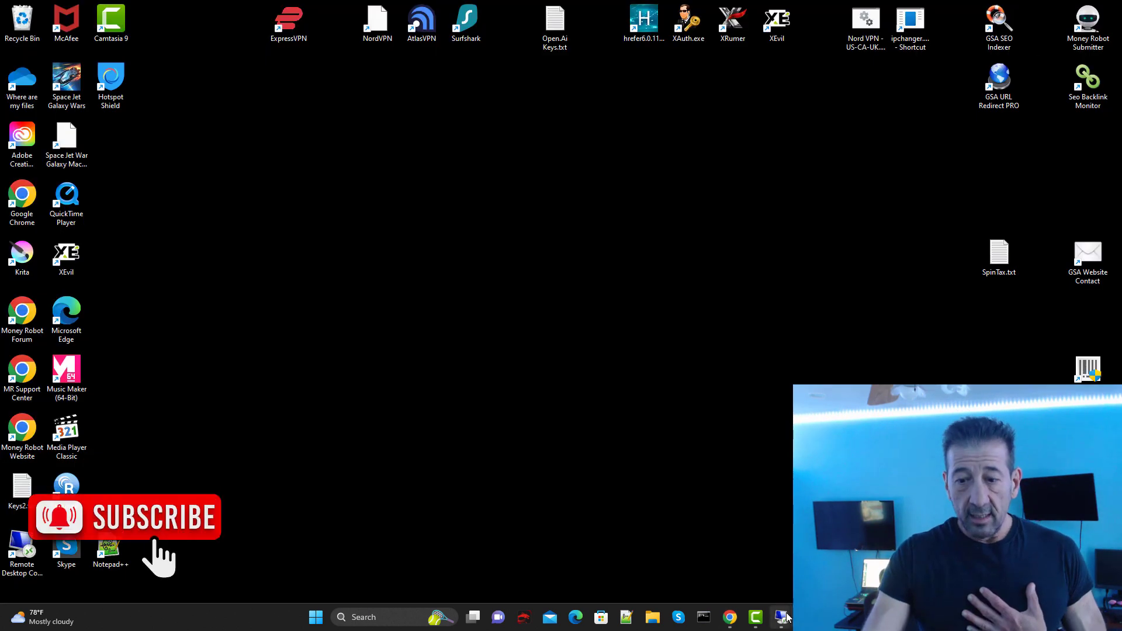
Return to the HP32-1 remote desktop to check the harvester's engine, footprint and keyword totals, and minimize it
mouse_move(782, 617)
click(776, 506)
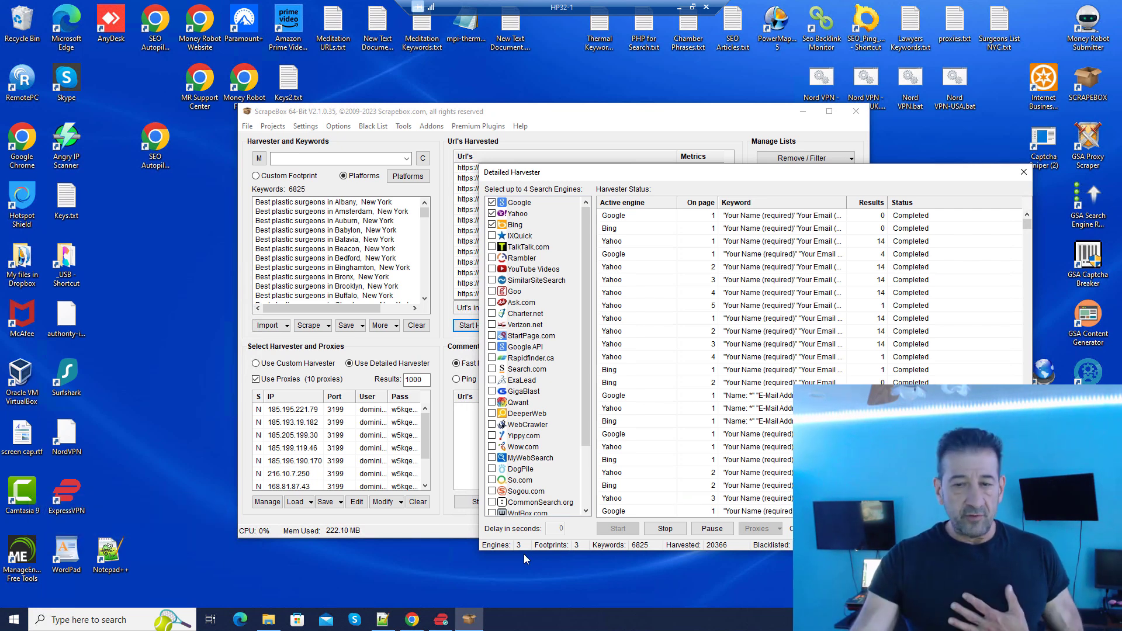
click(679, 7)
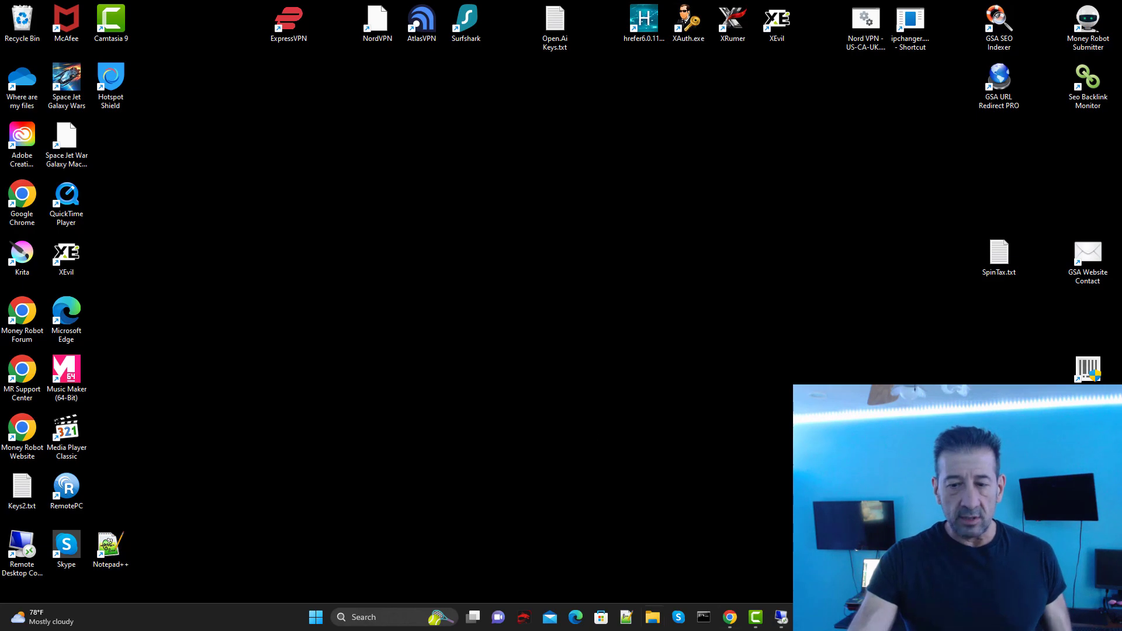
In Chrome, examine the ClickBank Marketplace categories and the description of the Alpilean diet offer
mouse_move(730, 617)
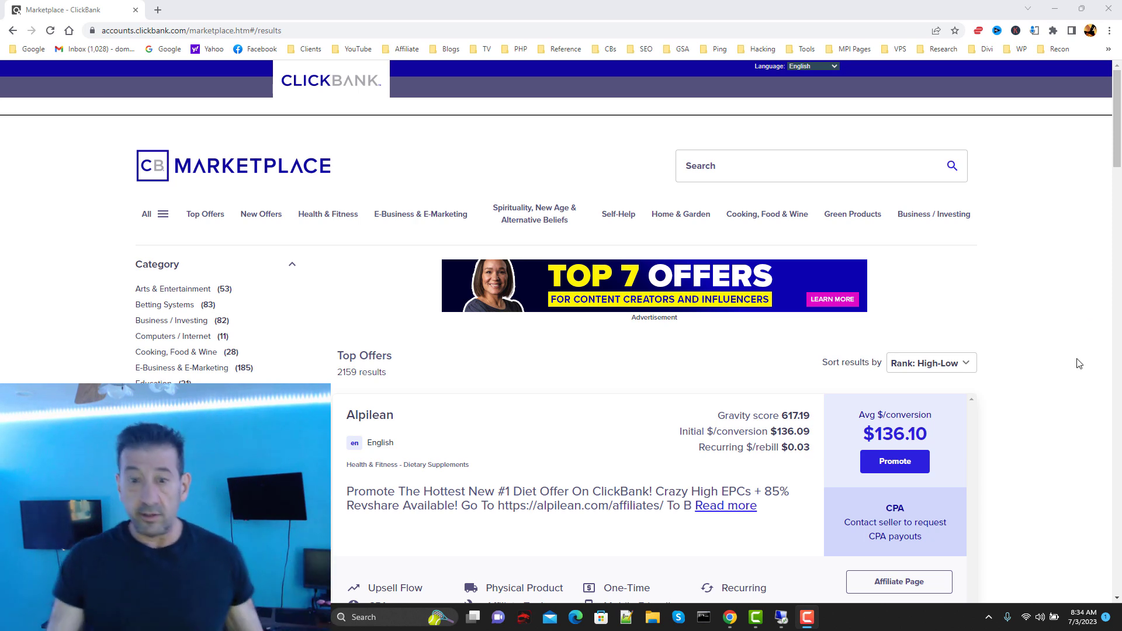
scroll(1121, 383, down, 1)
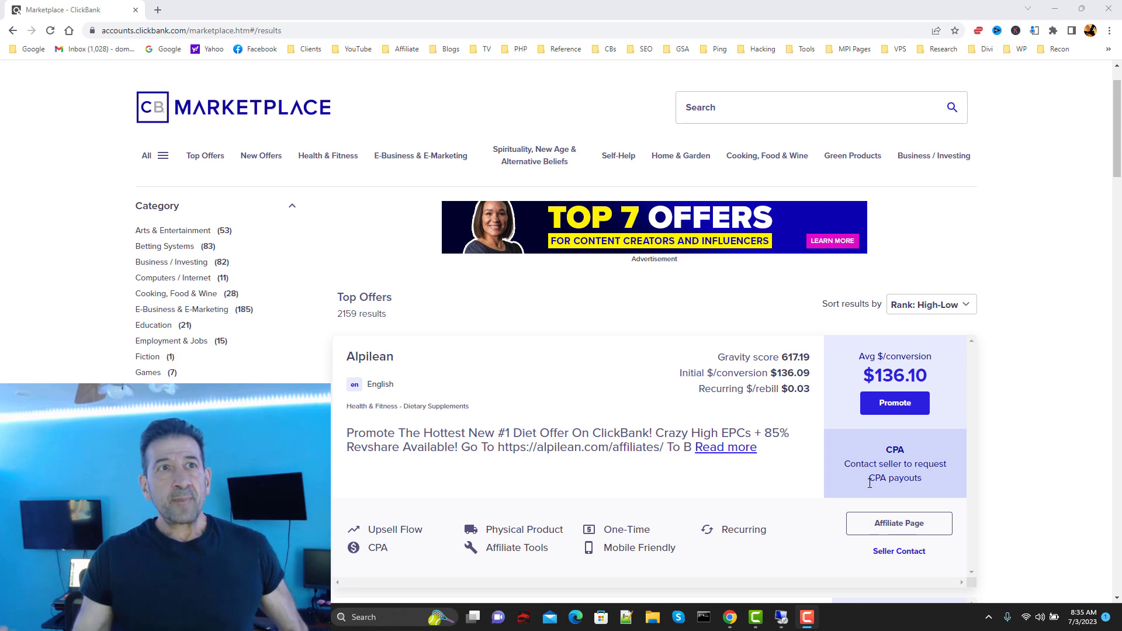
scroll(475, 329, down, 1)
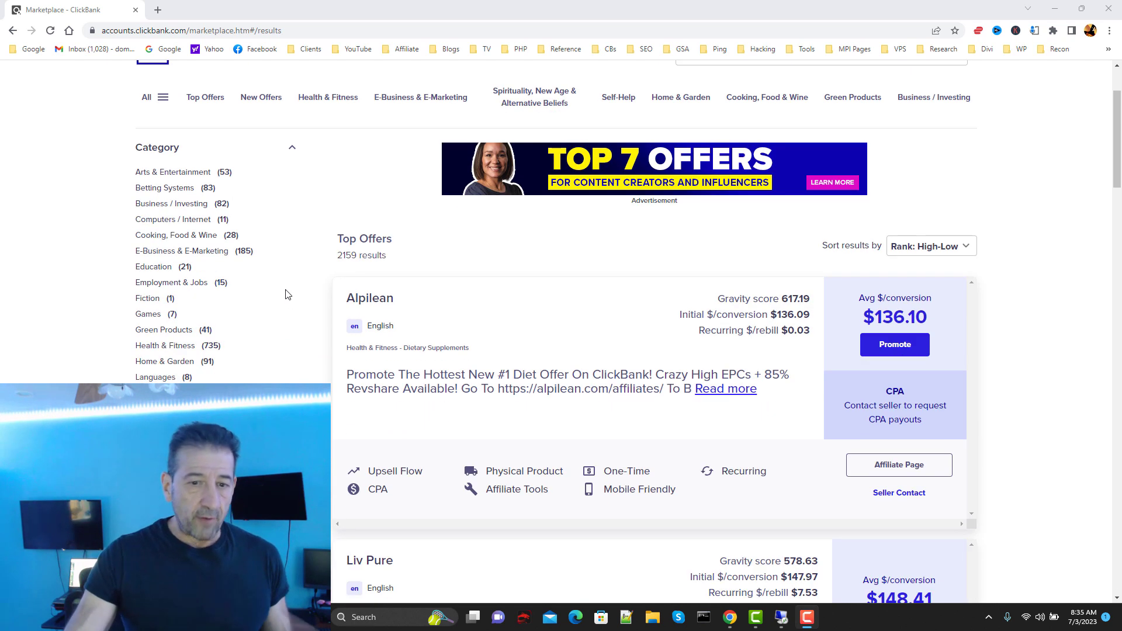
scroll(494, 302, down, 1)
scroll(465, 255, down, 1)
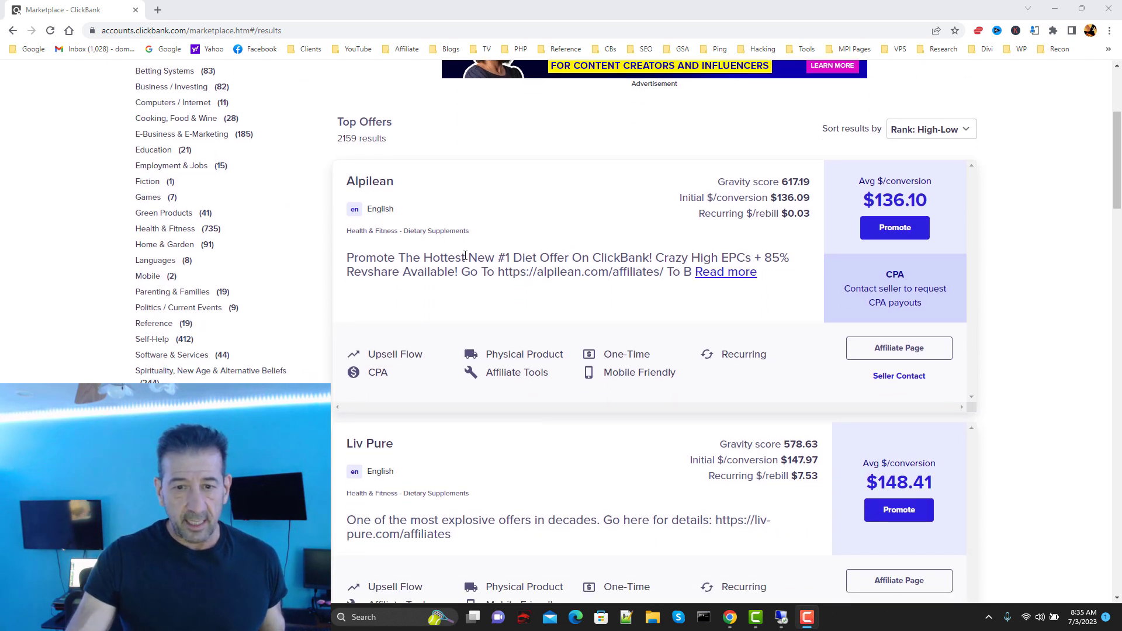
drag(514, 257, 649, 259)
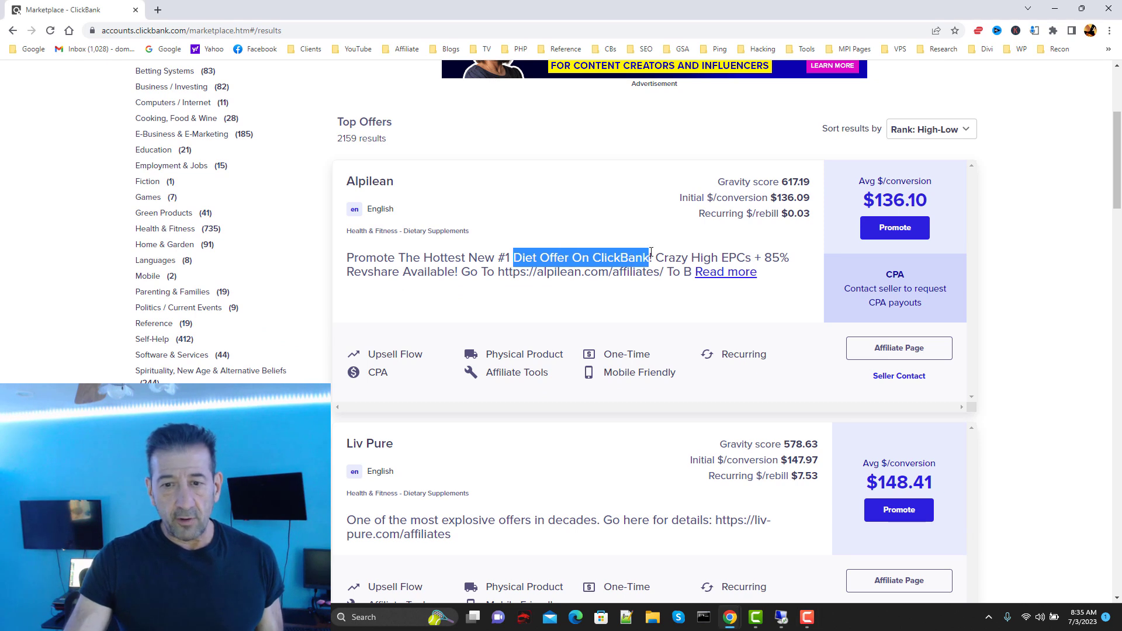
click(597, 279)
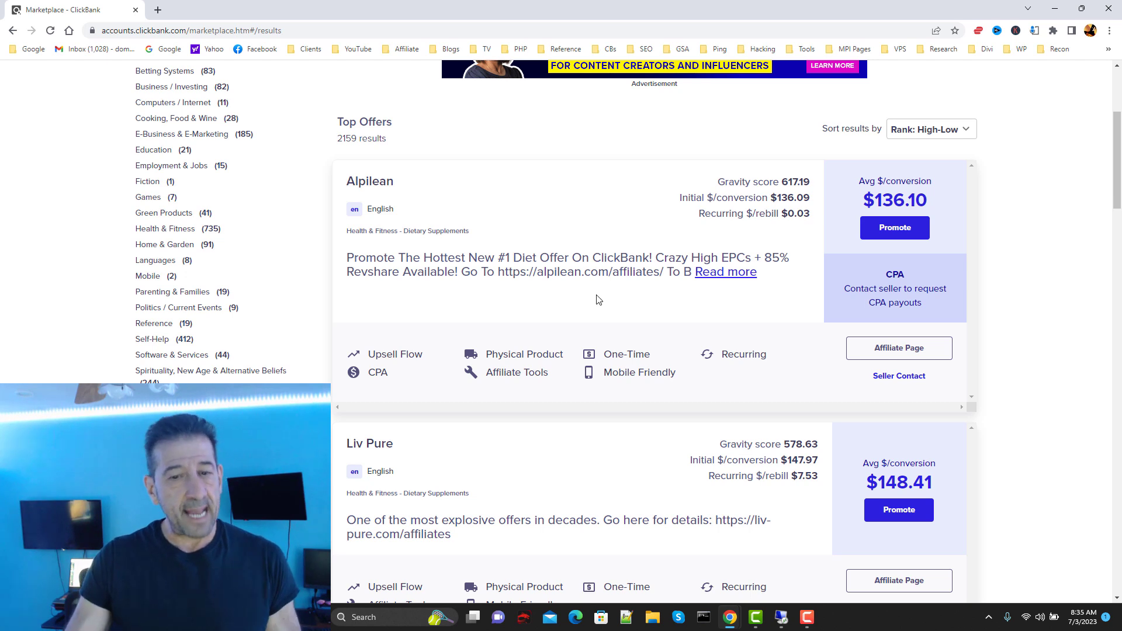
Review the next ClickBank top offers down to ProDentim and expand its full description
scroll(599, 300, down, 3)
scroll(624, 305, down, 7)
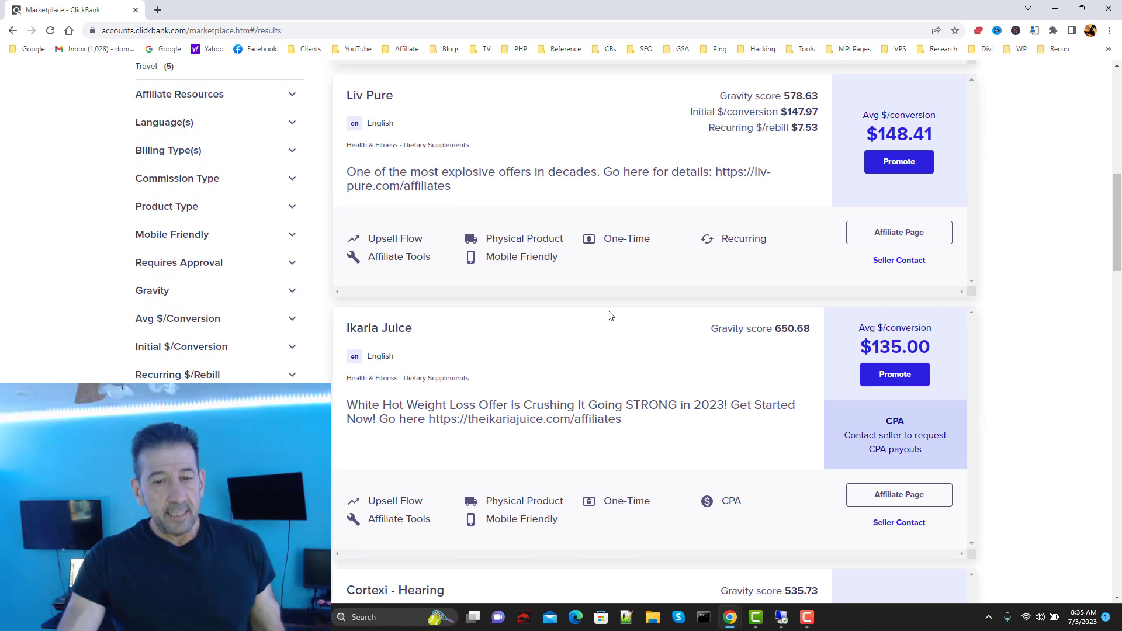
scroll(642, 350, down, 5)
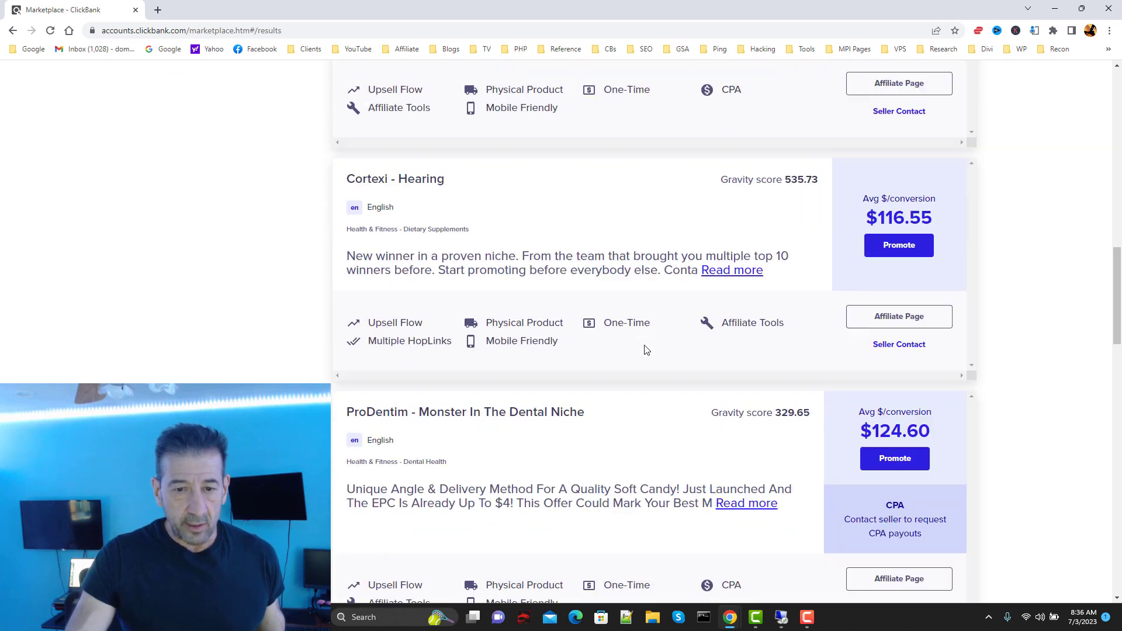
scroll(643, 325, down, 1)
scroll(649, 292, down, 1)
scroll(652, 284, up, 1)
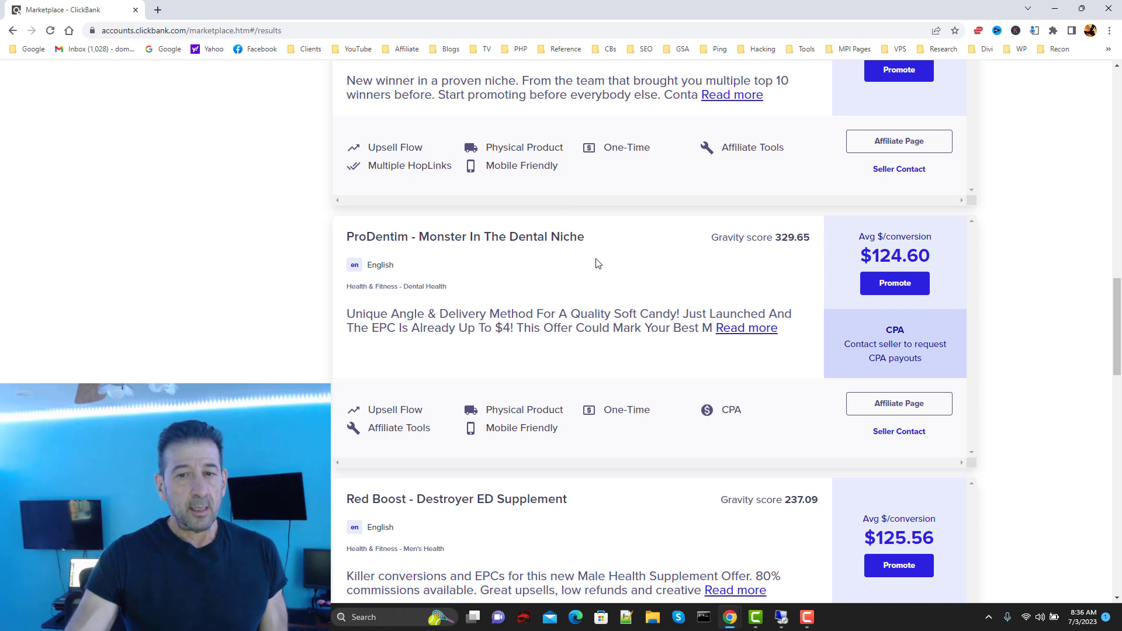
scroll(544, 245, down, 1)
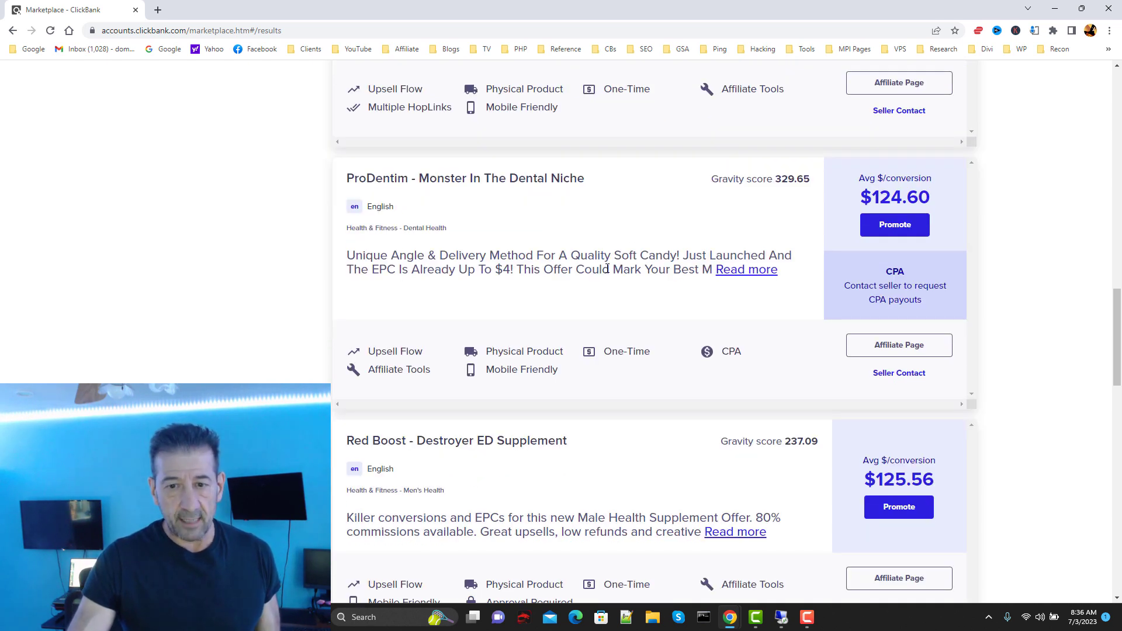
click(758, 272)
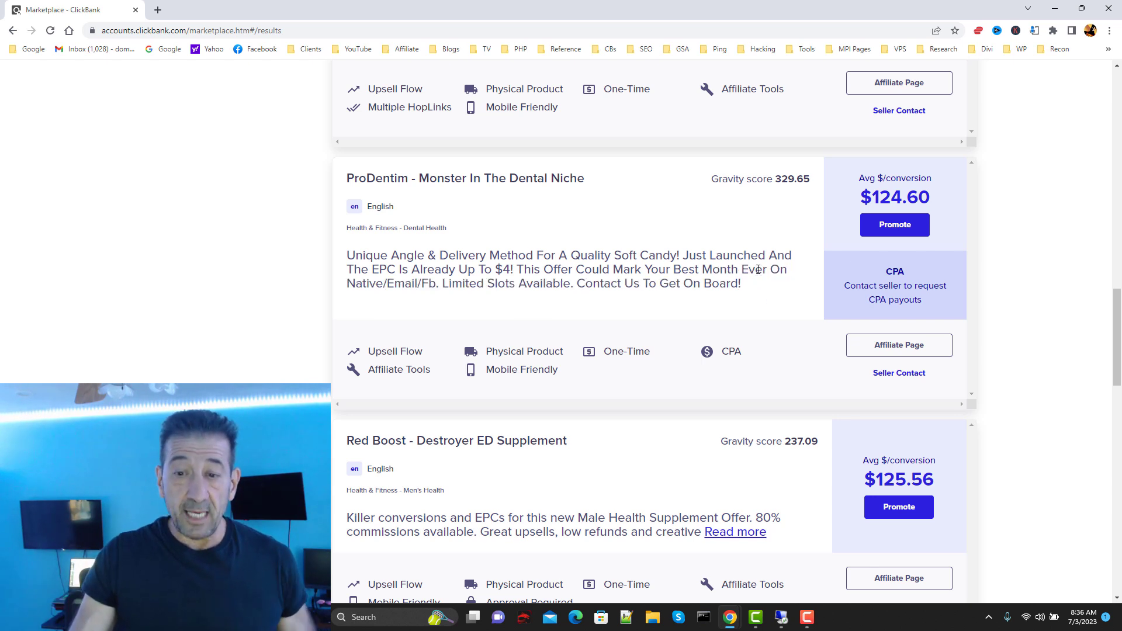
Open ProDentim's affiliate page, review its offer details, hoplink form, approval requirement and audience sections, and close the page
click(885, 346)
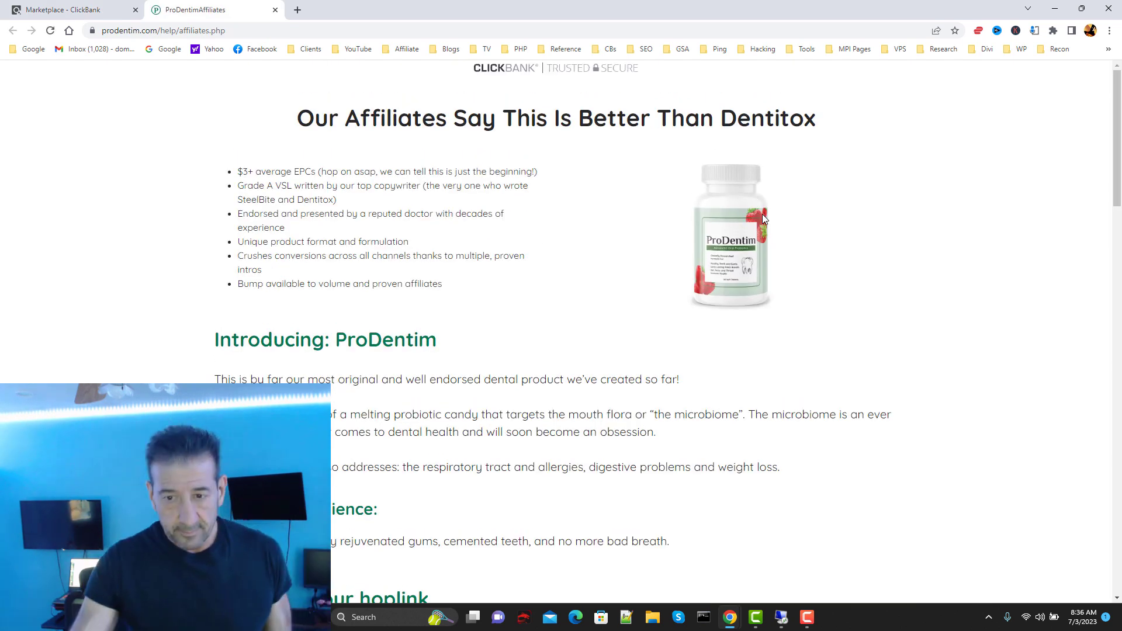
scroll(762, 214, down, 10)
scroll(643, 368, down, 6)
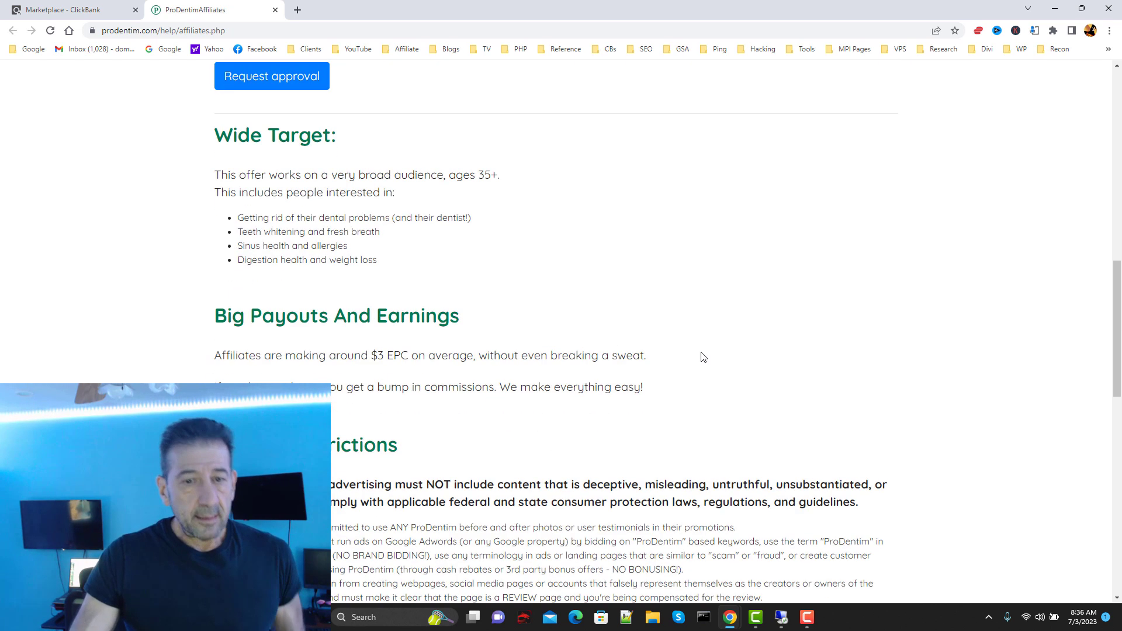
scroll(784, 351, up, 11)
scroll(892, 324, up, 5)
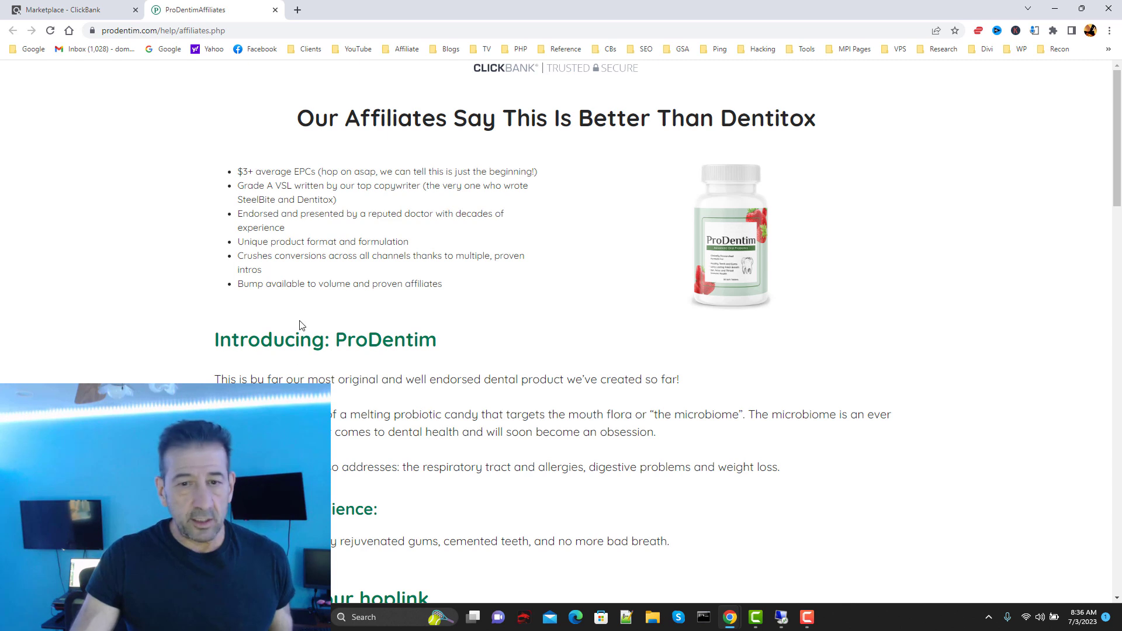
scroll(389, 351, down, 7)
scroll(393, 364, down, 2)
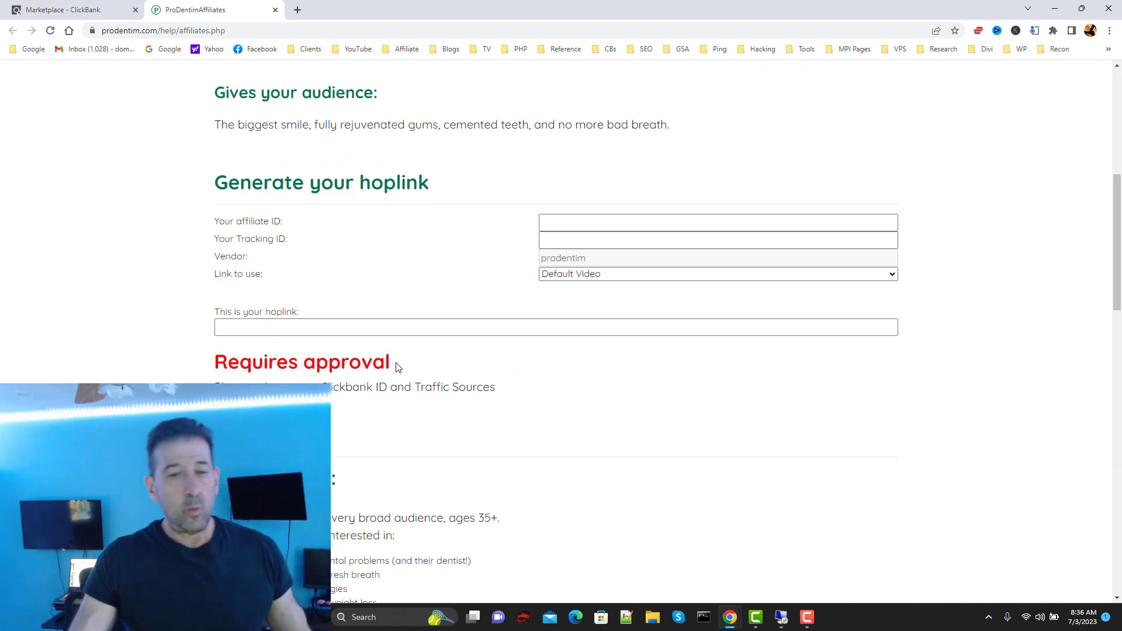
scroll(343, 328, up, 2)
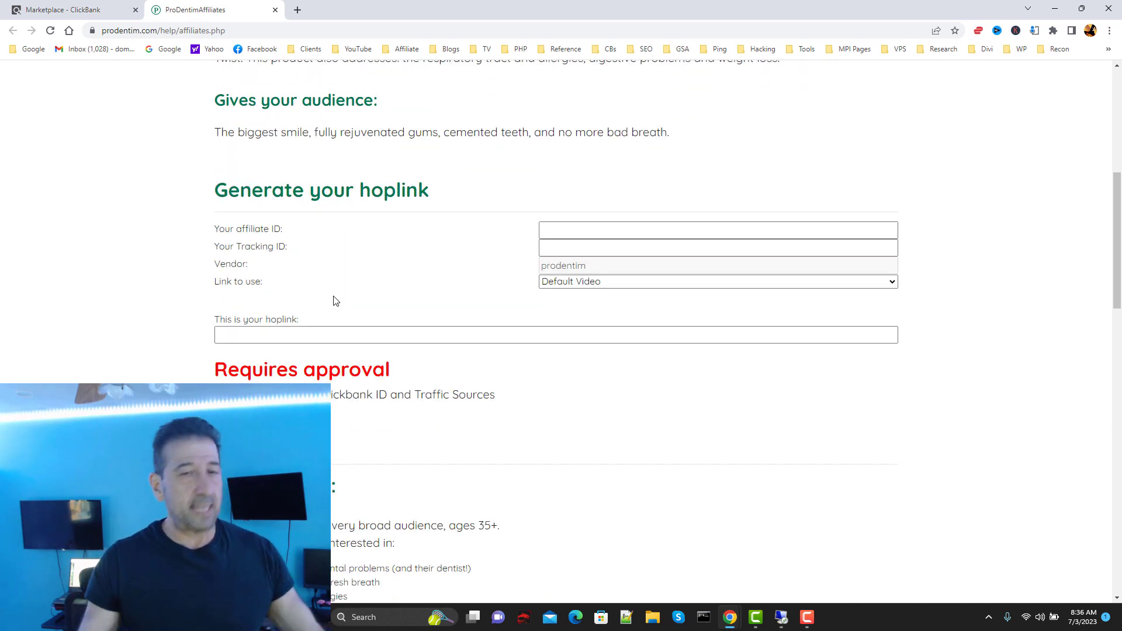
scroll(295, 92, up, 5)
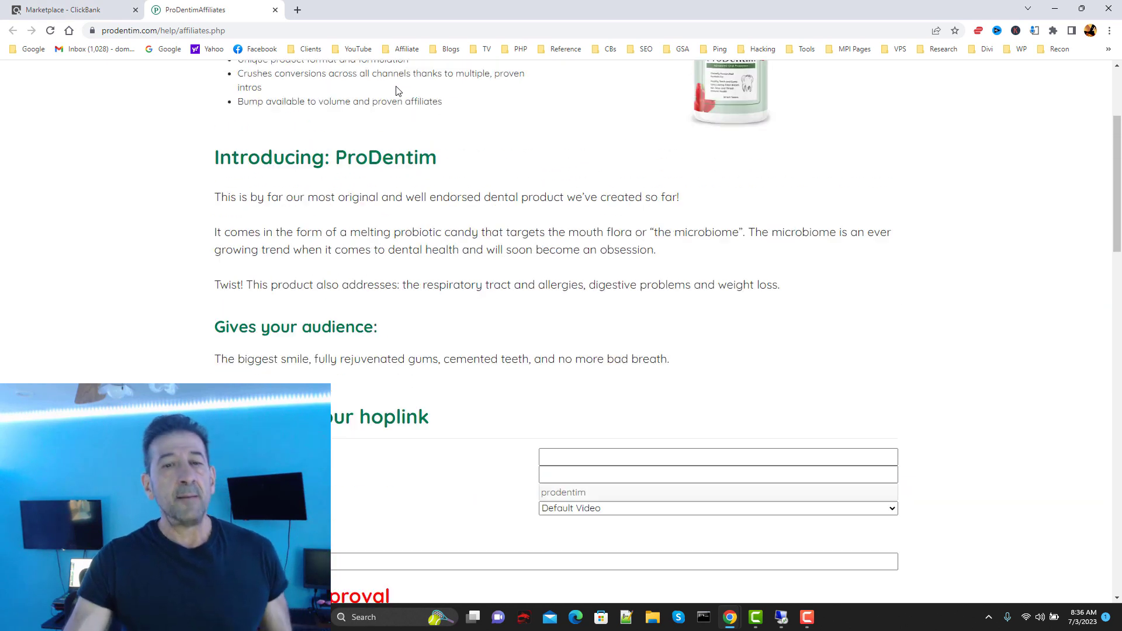
click(276, 10)
Look back over the ClickBank marketplace offers from ProDentim up to Alpilean, and minimize that browser window
scroll(613, 371, up, 3)
scroll(585, 350, down, 2)
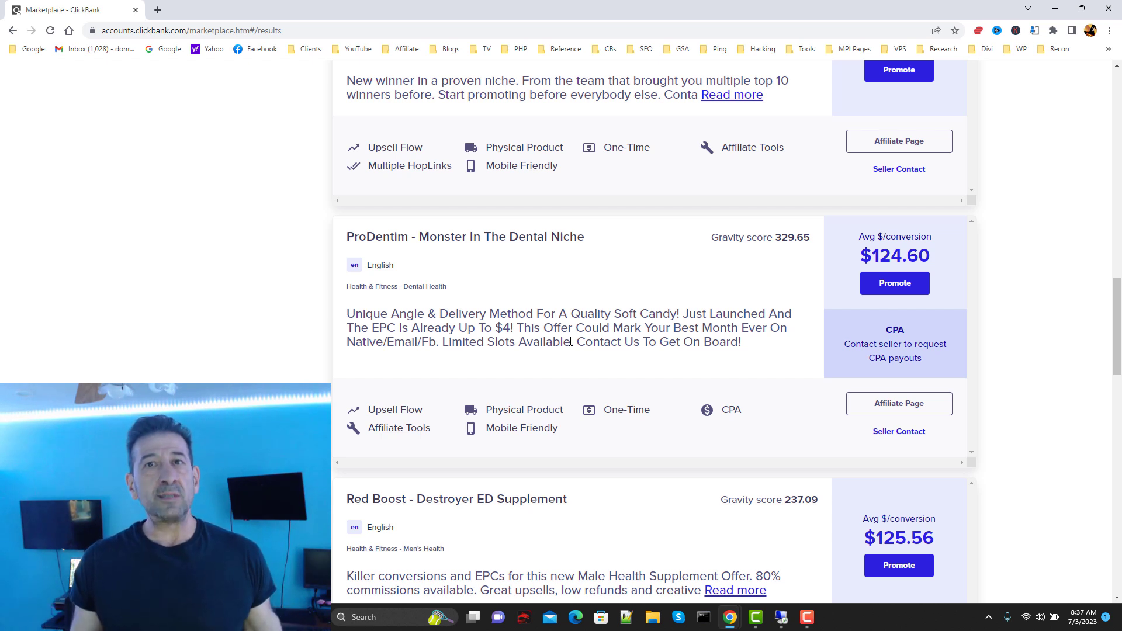
scroll(676, 213, up, 10)
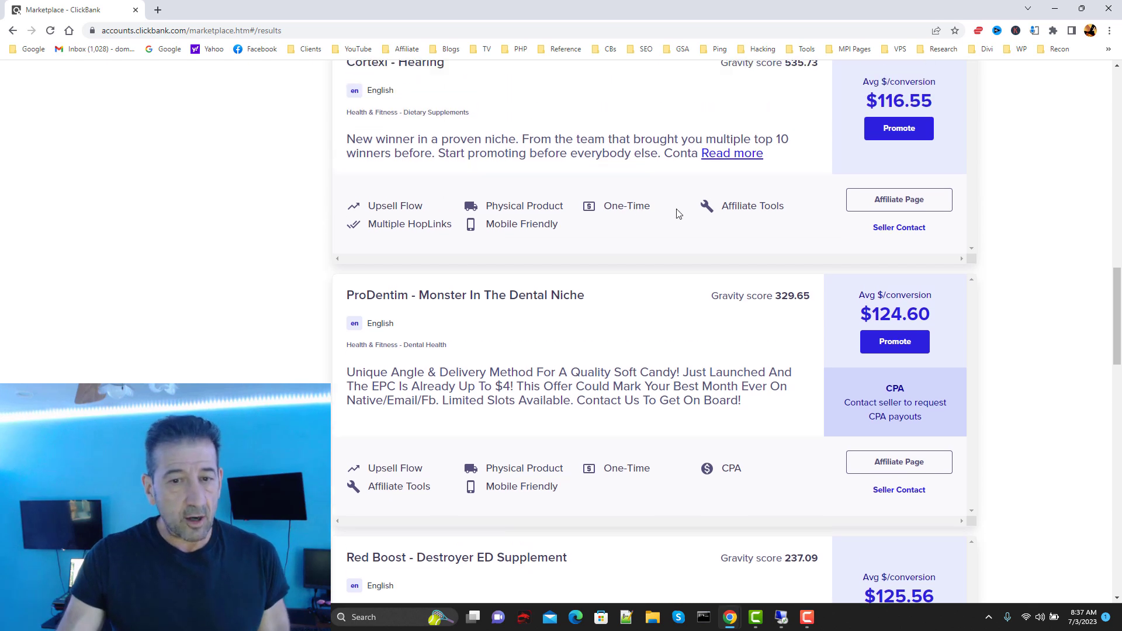
scroll(1121, 255, up, 2)
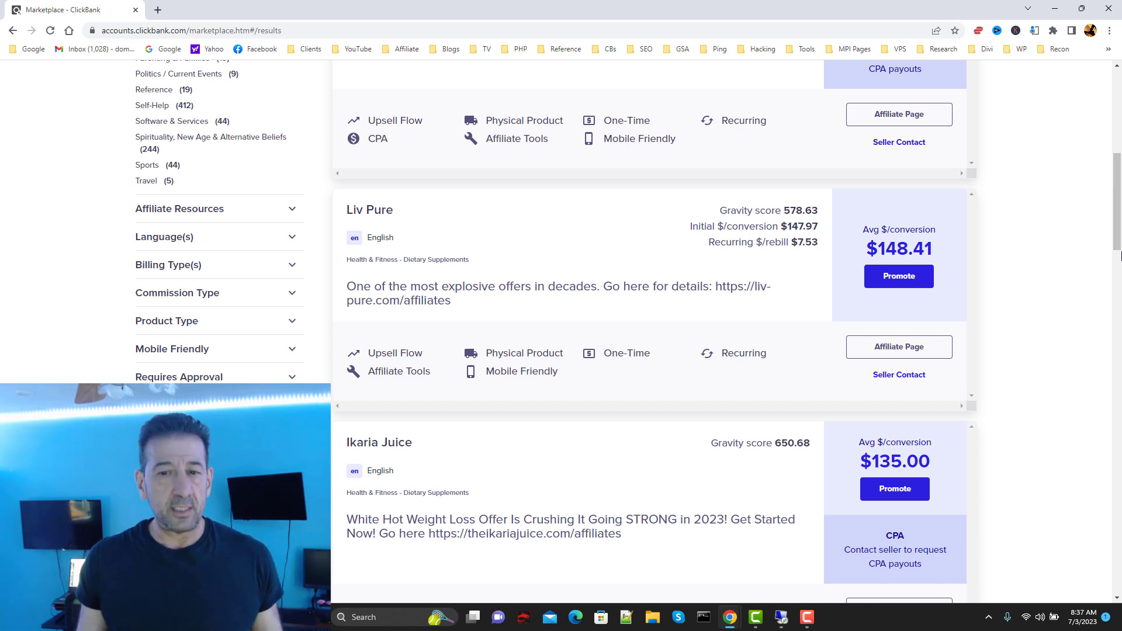
scroll(1050, 195, up, 1)
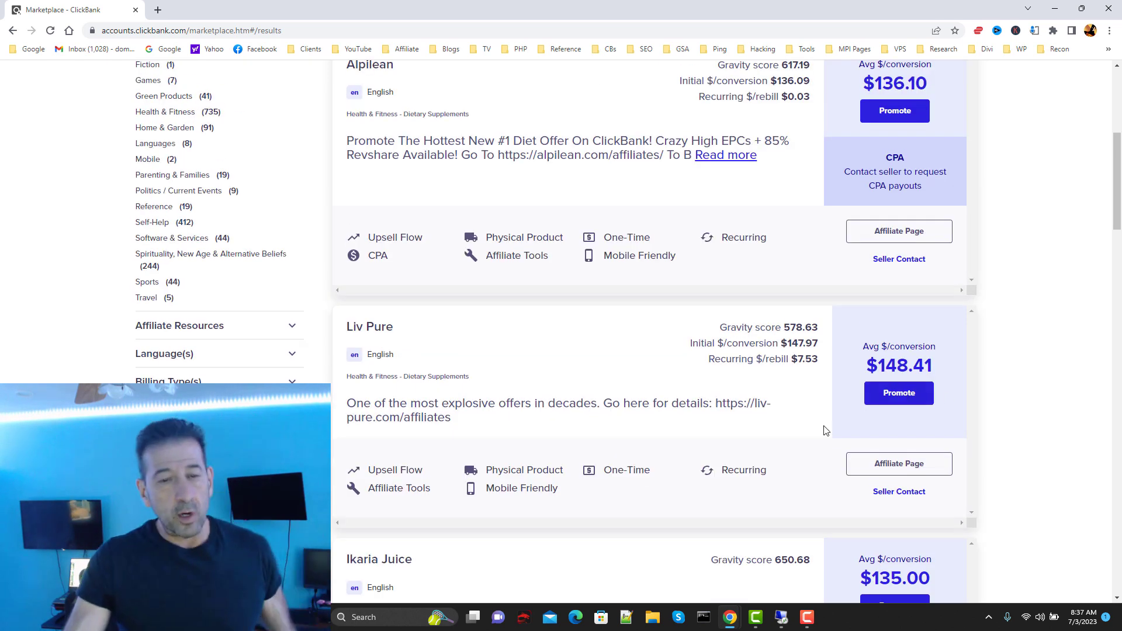
scroll(1053, 388, up, 4)
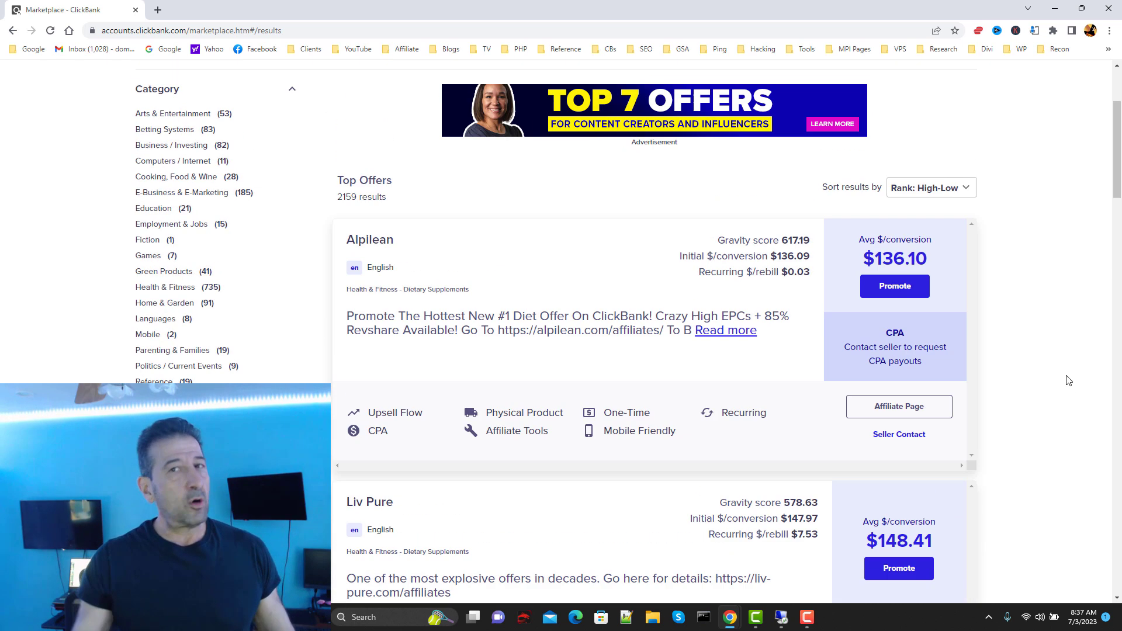
scroll(1120, 253, up, 1)
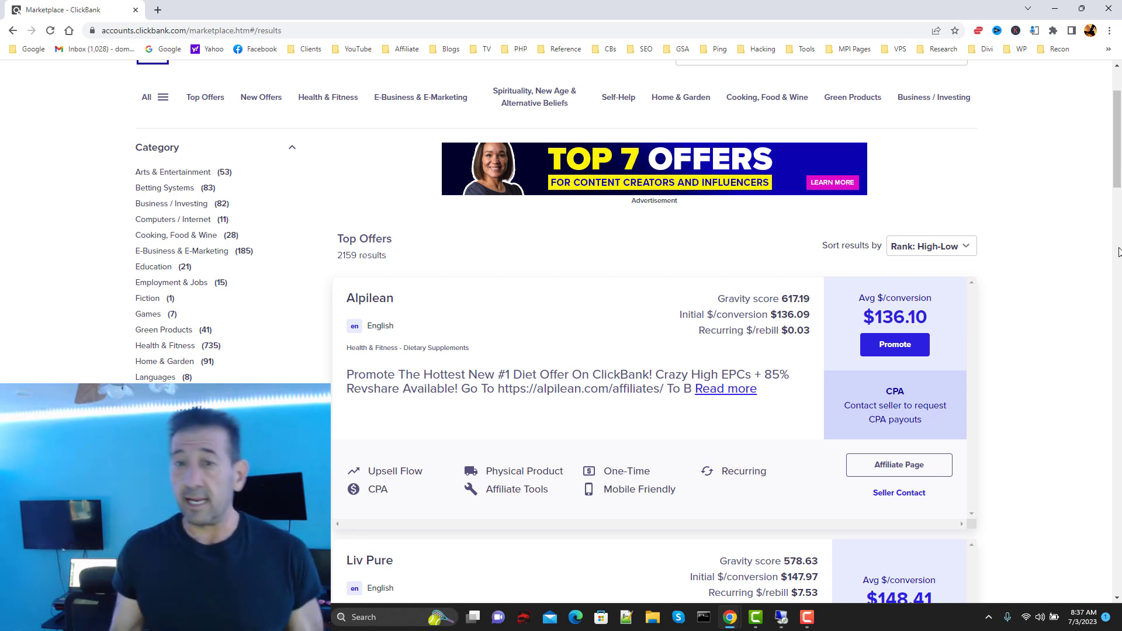
click(1056, 8)
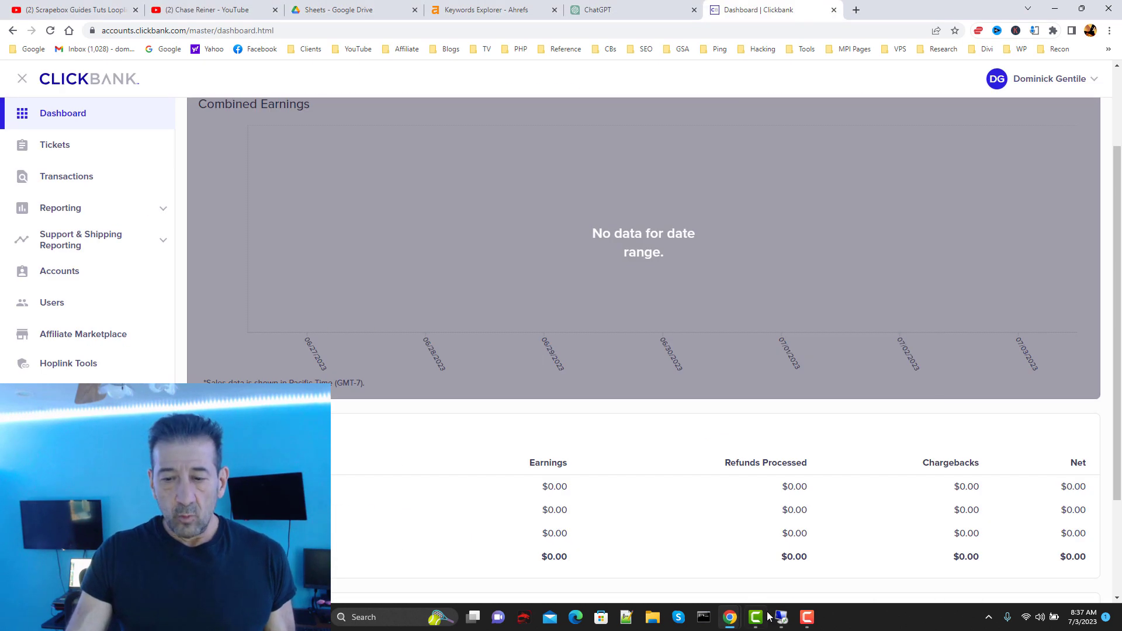
Switch to the HP32-1 remote desktop, pause and resume the ScrapeBox harvest, and look through the harvester status list
mouse_move(782, 618)
click(735, 571)
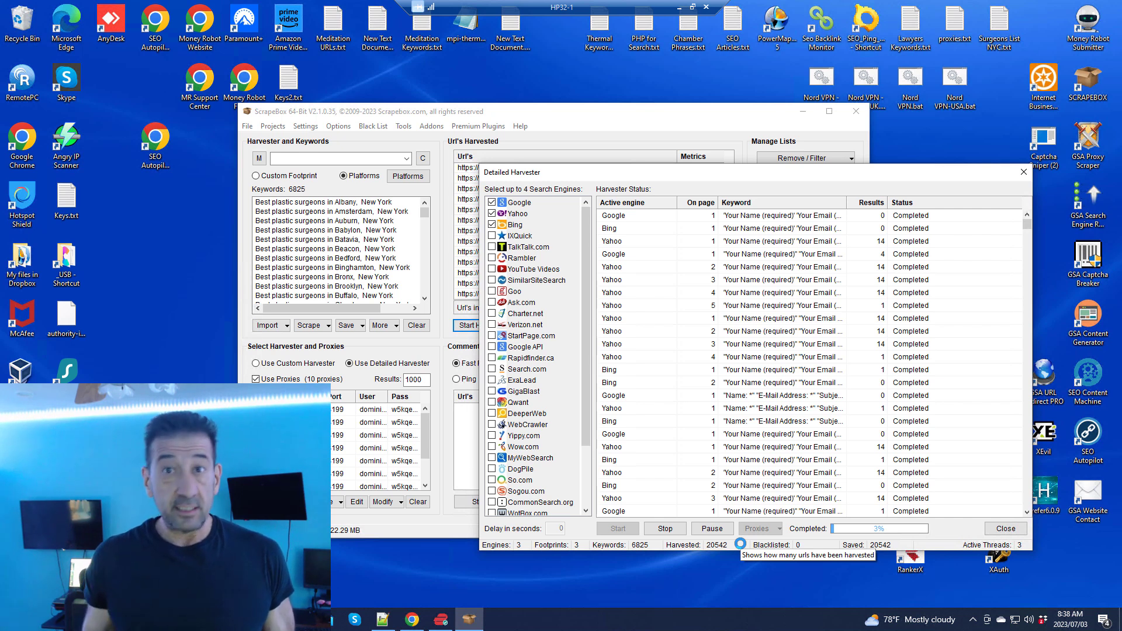
click(715, 529)
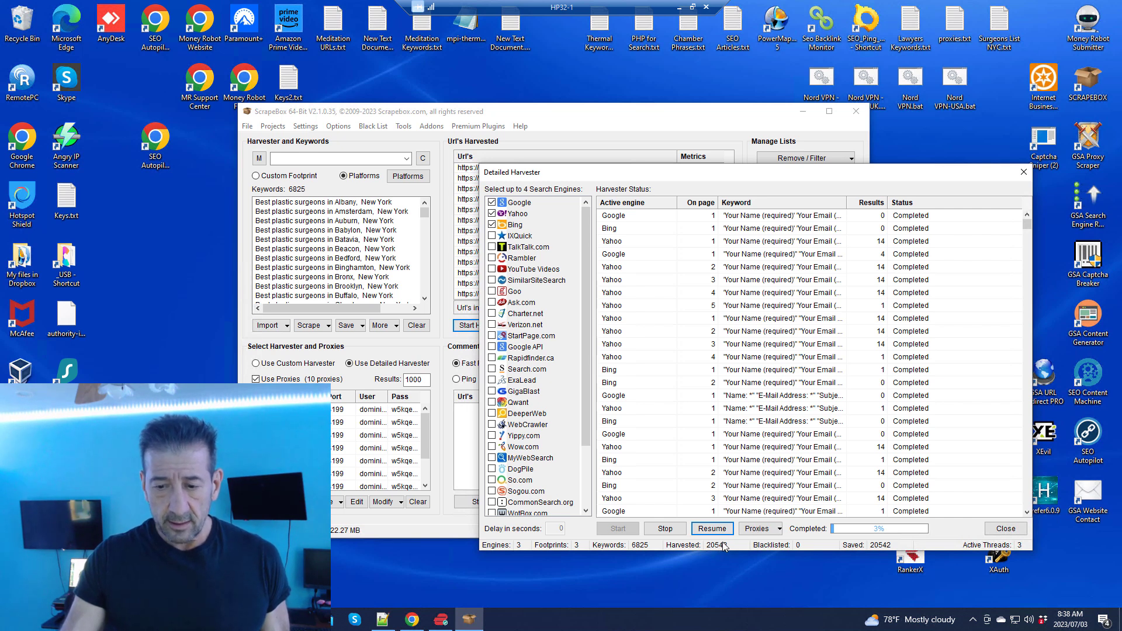
click(712, 529)
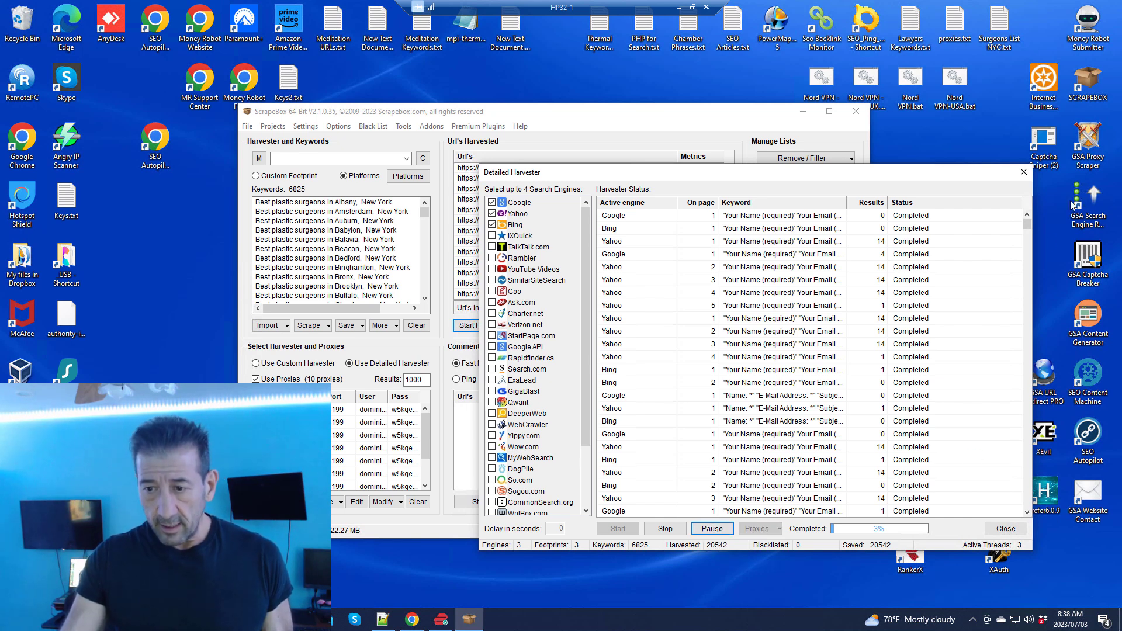
drag(1027, 225, 1023, 507)
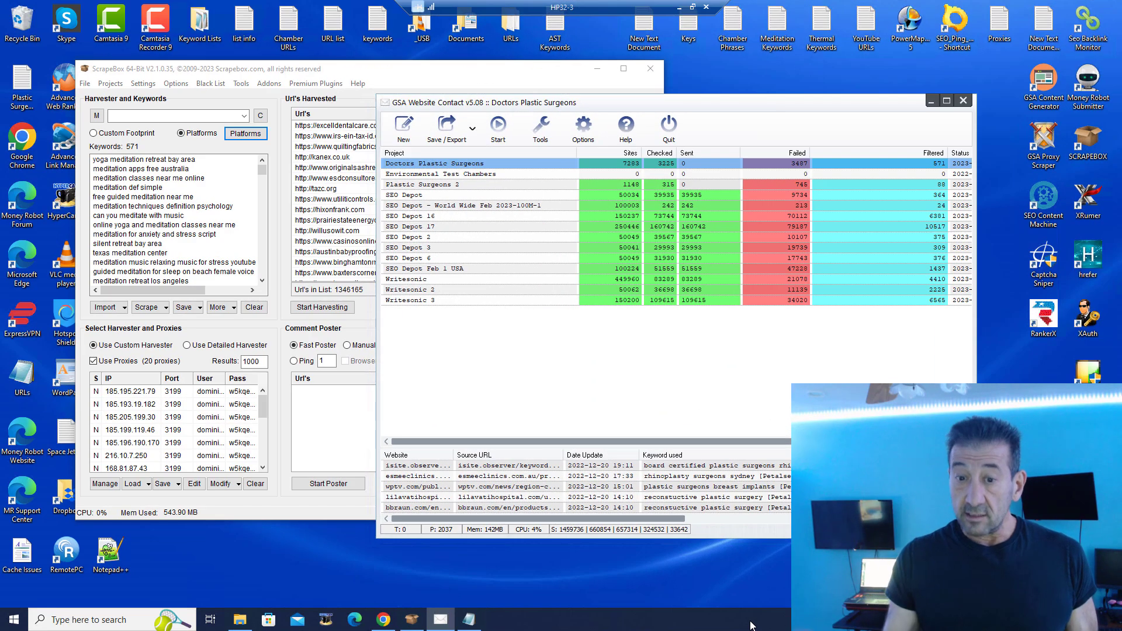
On the HP32-3 remote desktop, minimize ScrapeBox, reposition the GSA Website Contact window, and check the Doctors Plastic Surgeons site counts
click(597, 69)
drag(576, 100, 436, 110)
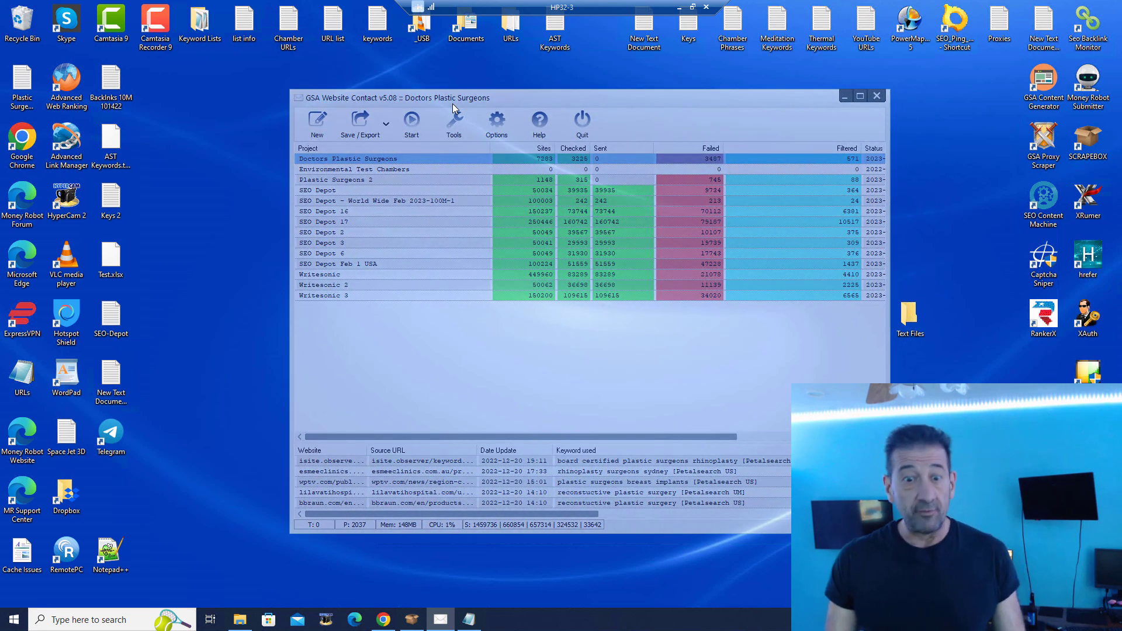
drag(920, 249, 701, 164)
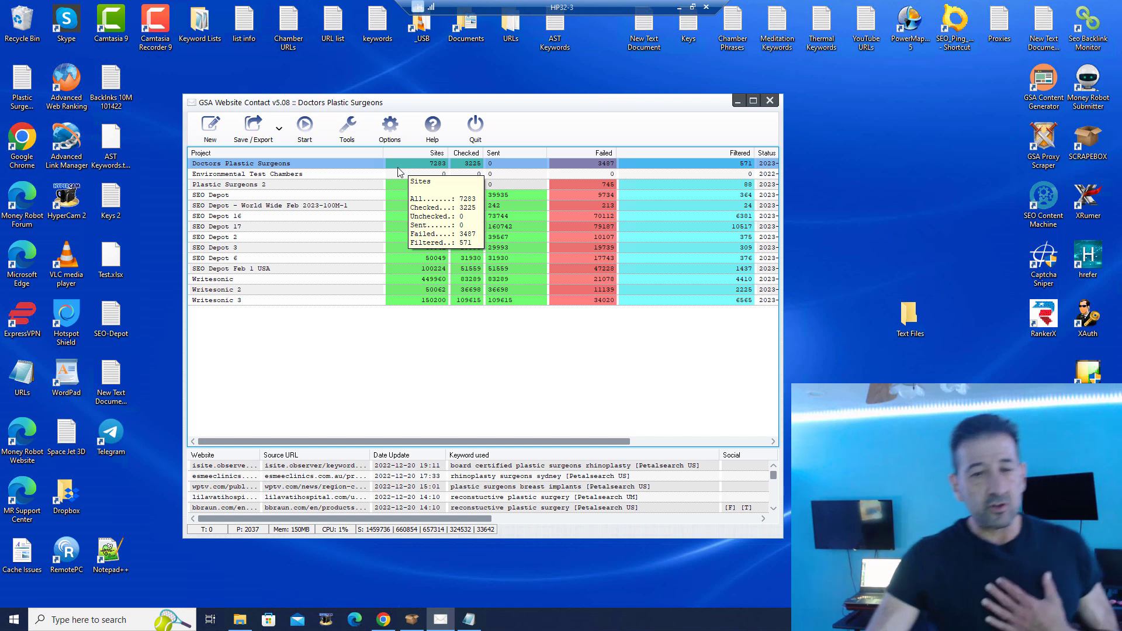
mouse_move(415, 172)
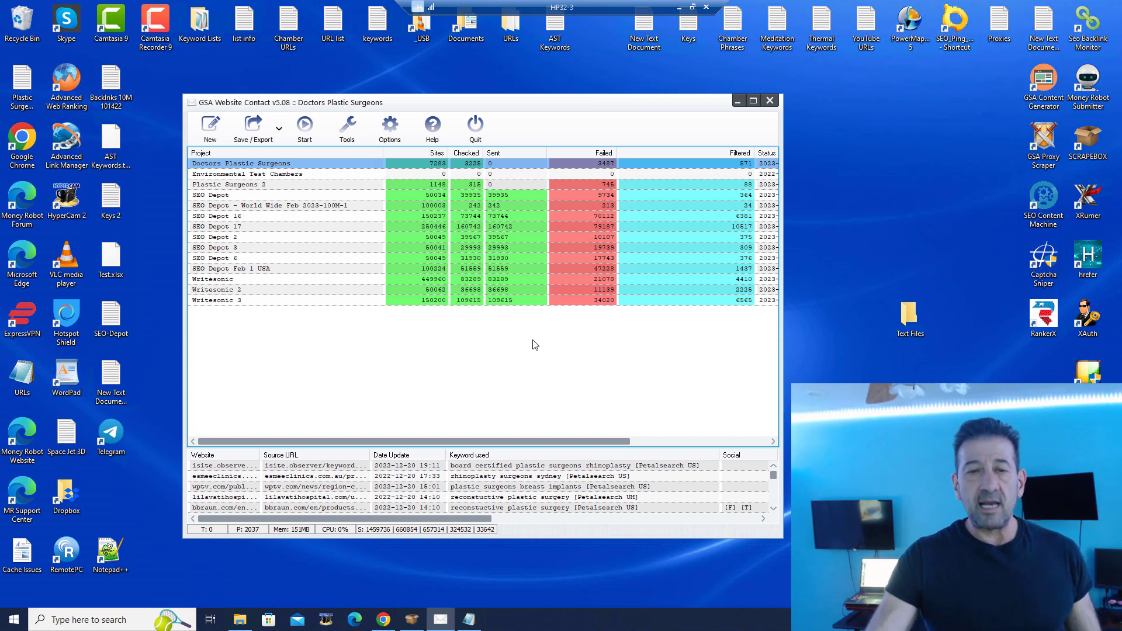
Bring up the Plastic Surgeon URLs GSA list in Notepad, examine the harvested contact-page URLs, and minimize the file
click(469, 625)
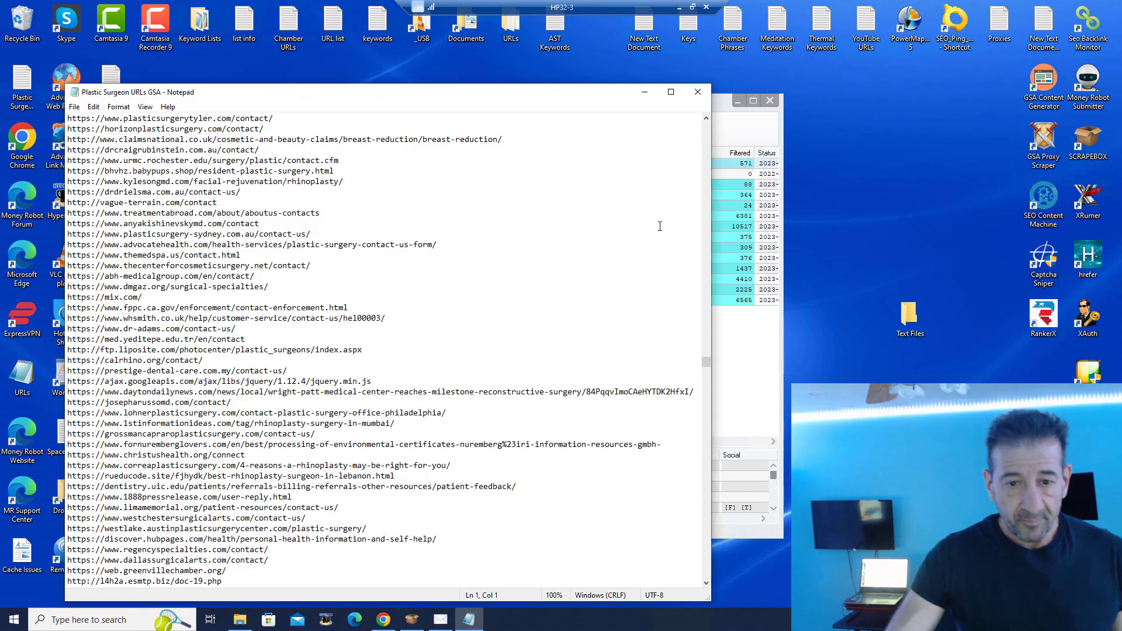
drag(707, 364, 705, 299)
scroll(259, 257, up, 15)
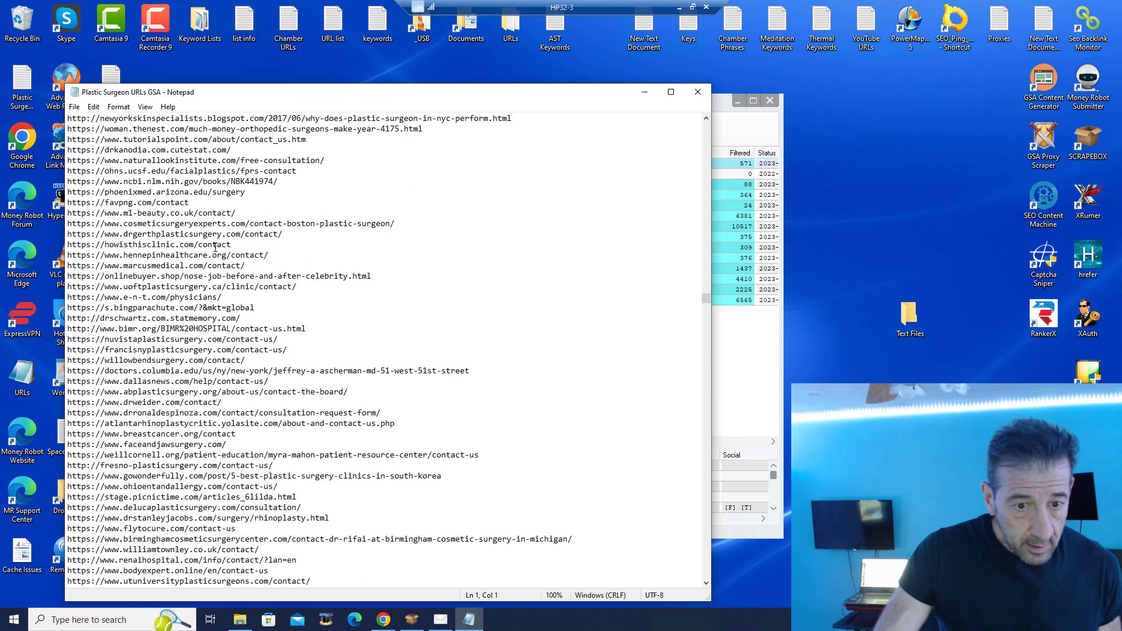
scroll(381, 230, up, 20)
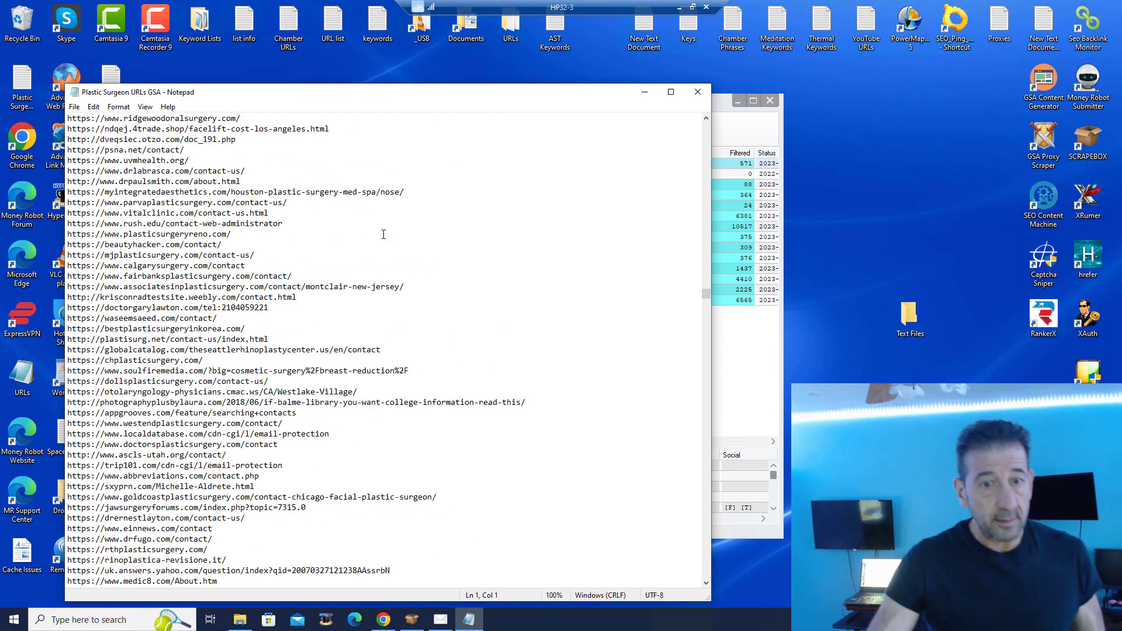
scroll(418, 170, up, 6)
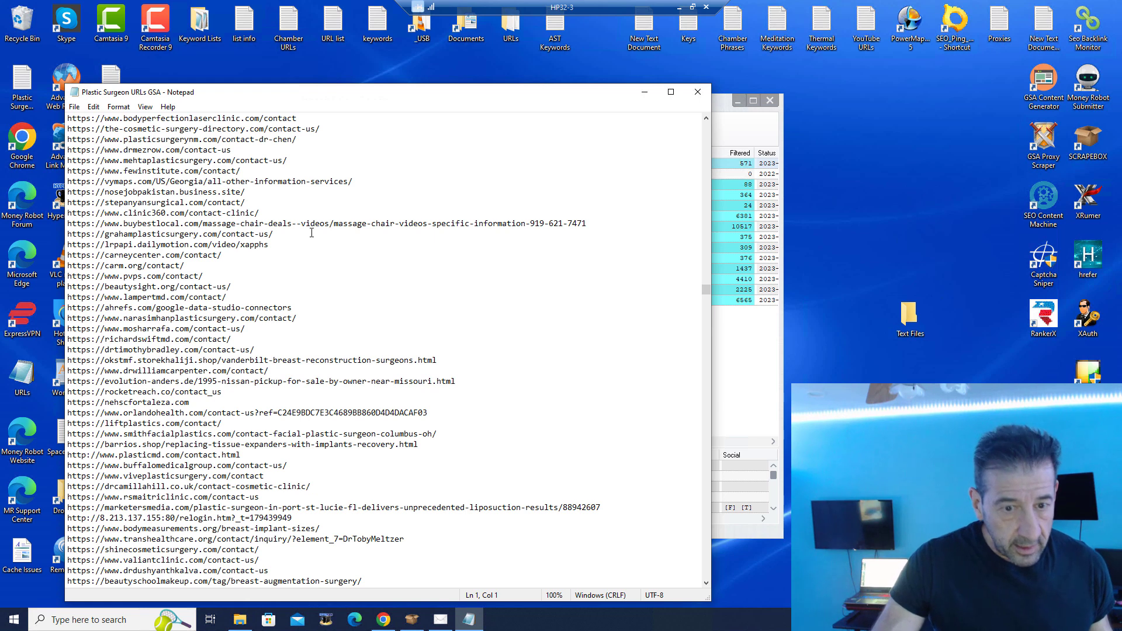
drag(260, 193, 69, 199)
scroll(265, 204, up, 15)
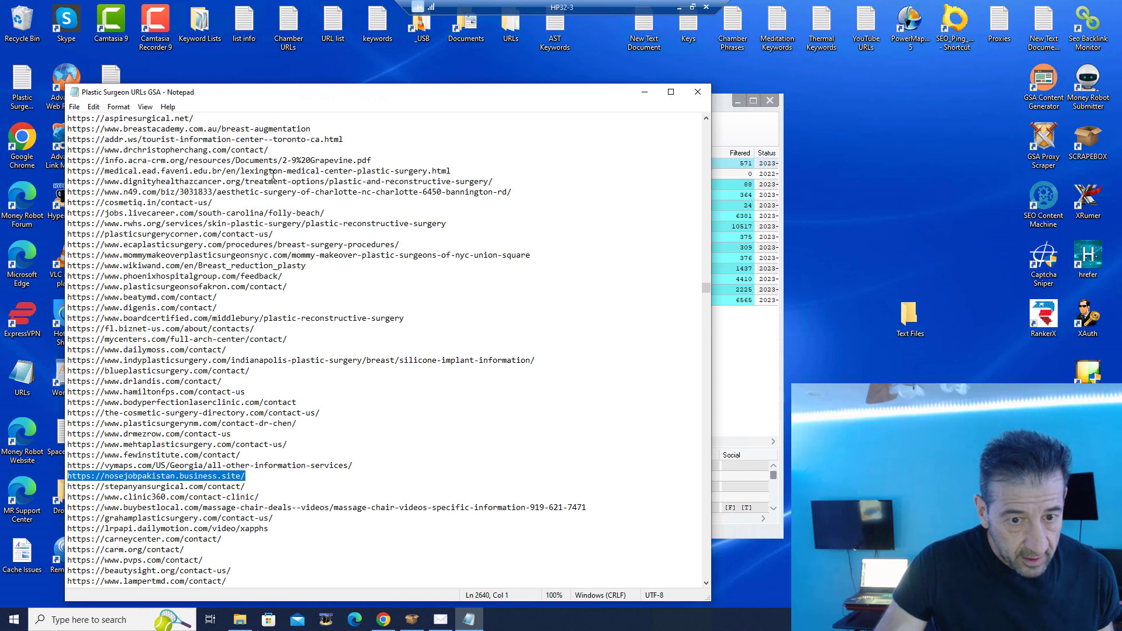
scroll(409, 206, up, 6)
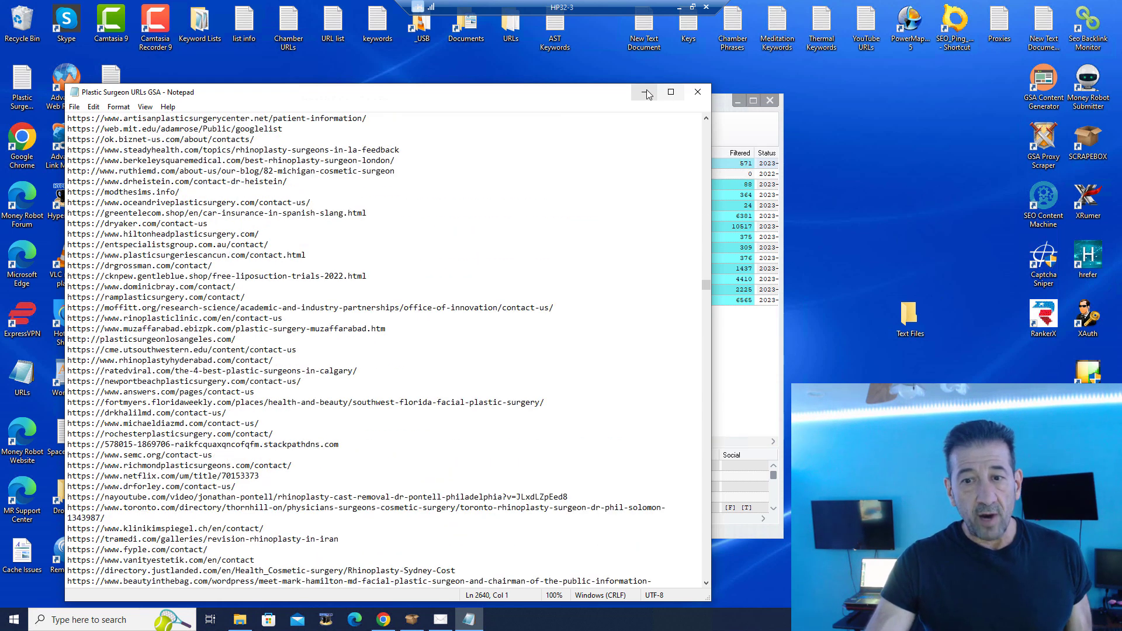
click(698, 95)
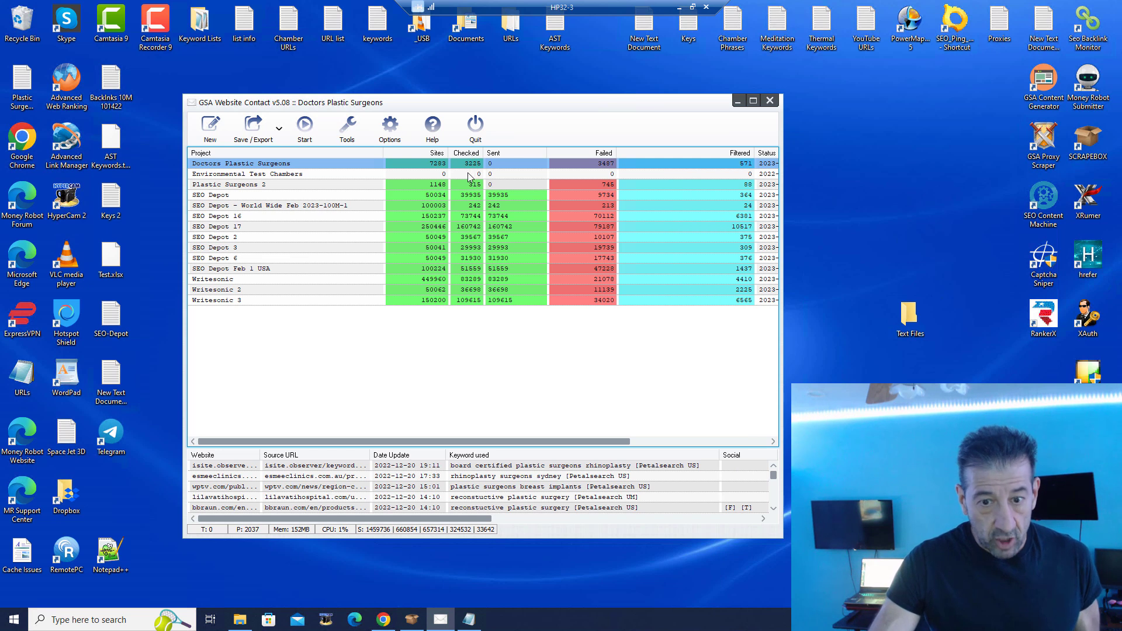
Check the Doctors Plastic Surgeons project's checked-site figures, minimize the HP32-3 remote desktop, and switch to HP32-1
mouse_move(468, 168)
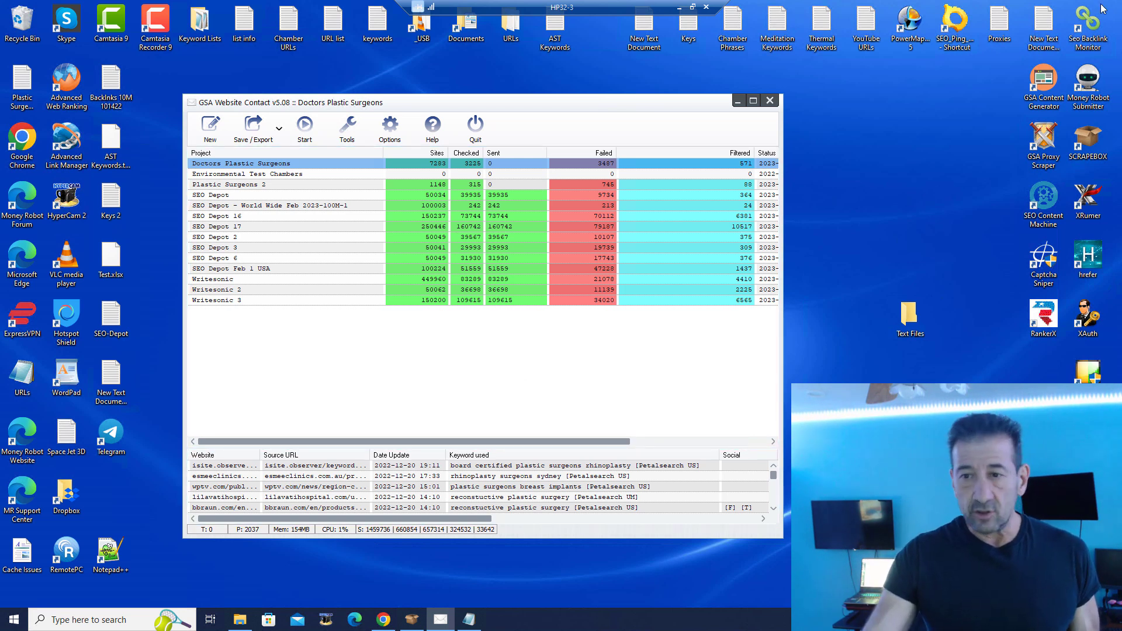
click(679, 7)
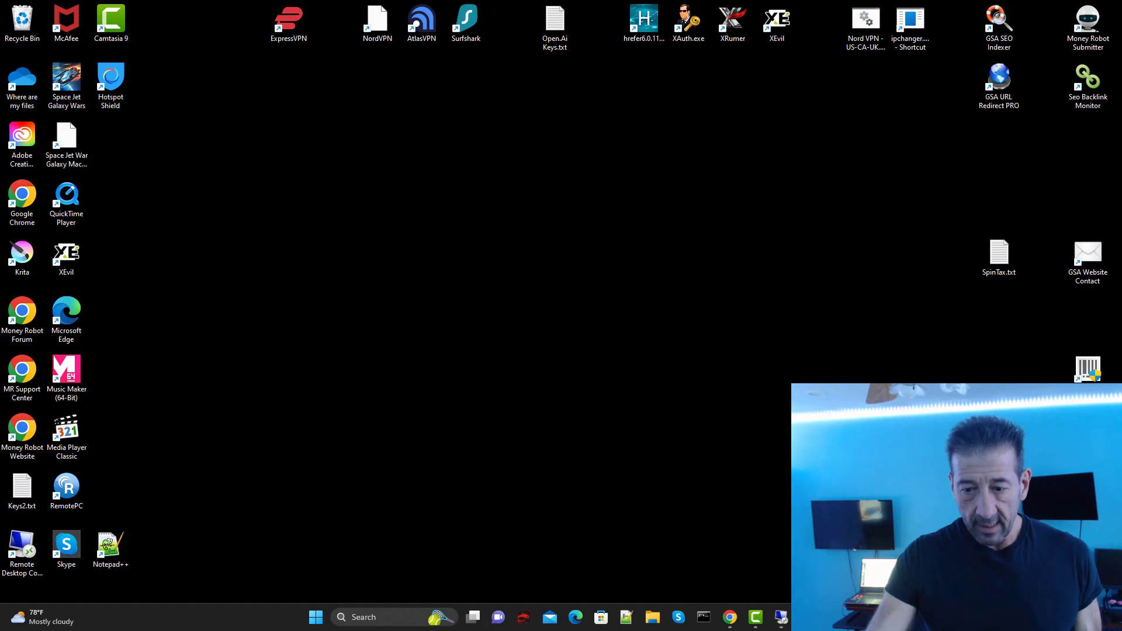
mouse_move(781, 617)
click(751, 566)
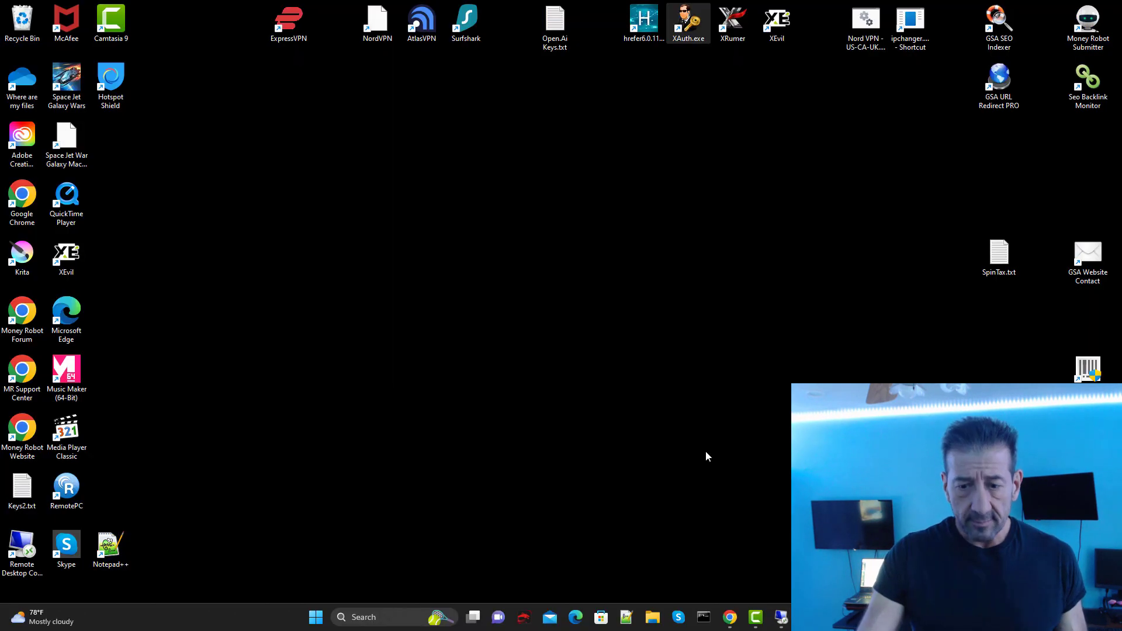
Return to the HP32-3 remote desktop, shift the GSA Website Contact window slightly aside, and minimize the session
mouse_move(781, 618)
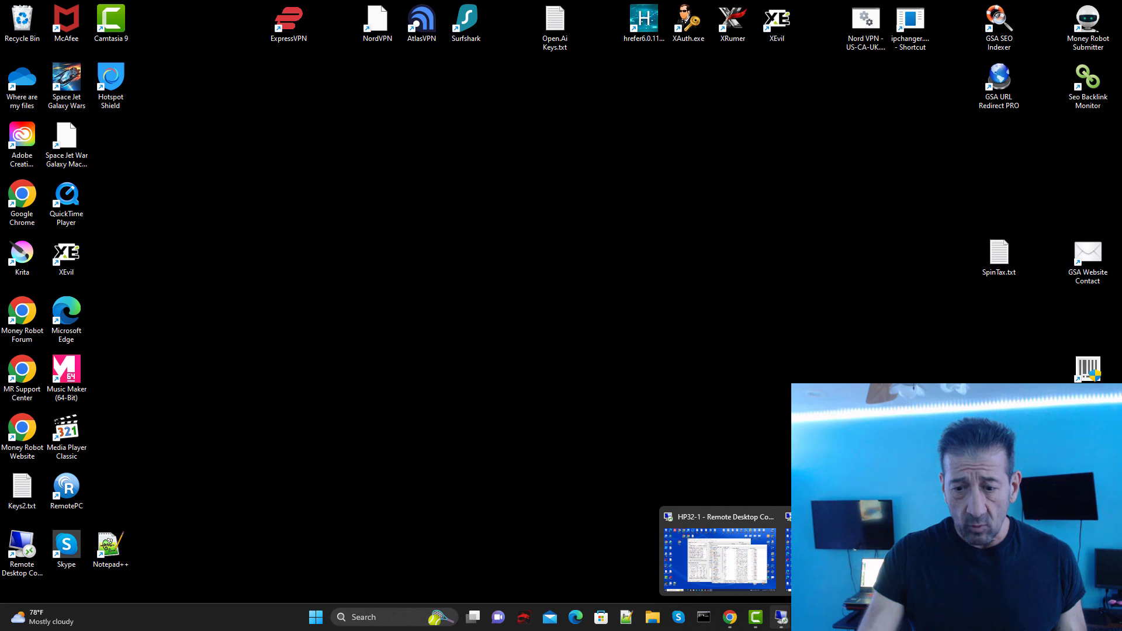
click(818, 555)
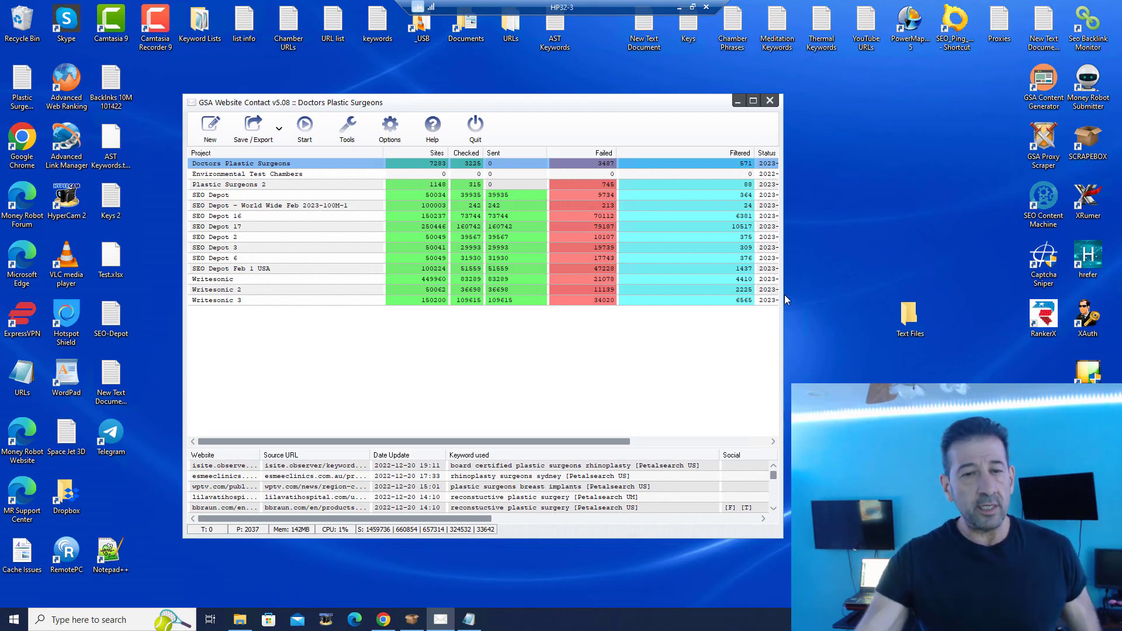
mouse_move(462, 106)
mouse_down()
mouse_move(498, 104)
mouse_move(483, 100)
mouse_up()
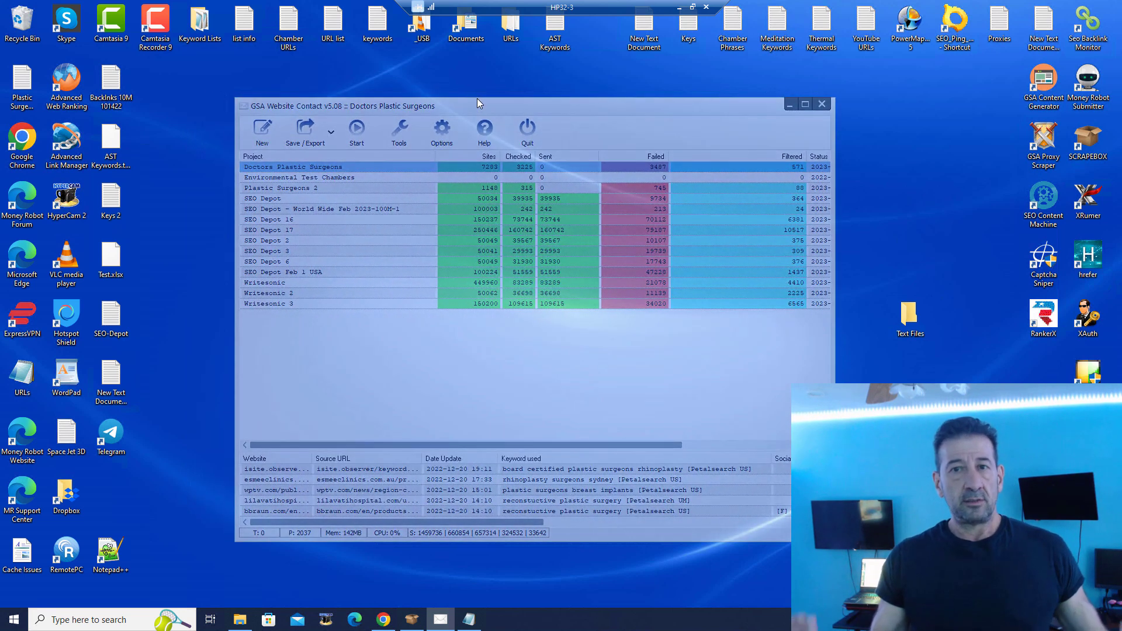
drag(477, 103, 477, 99)
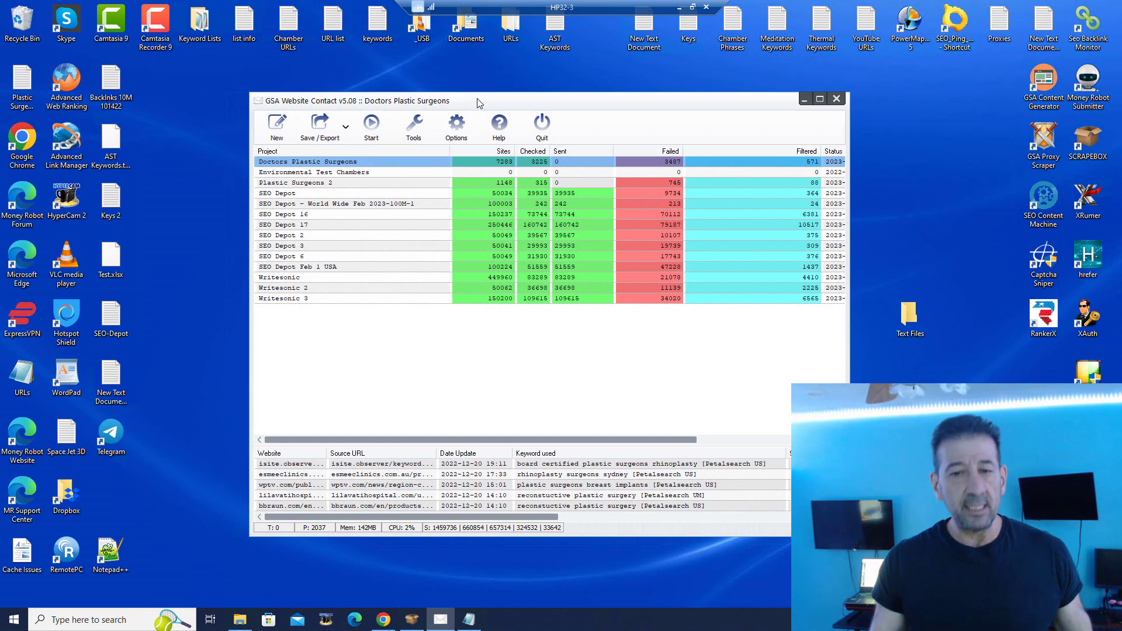
click(677, 8)
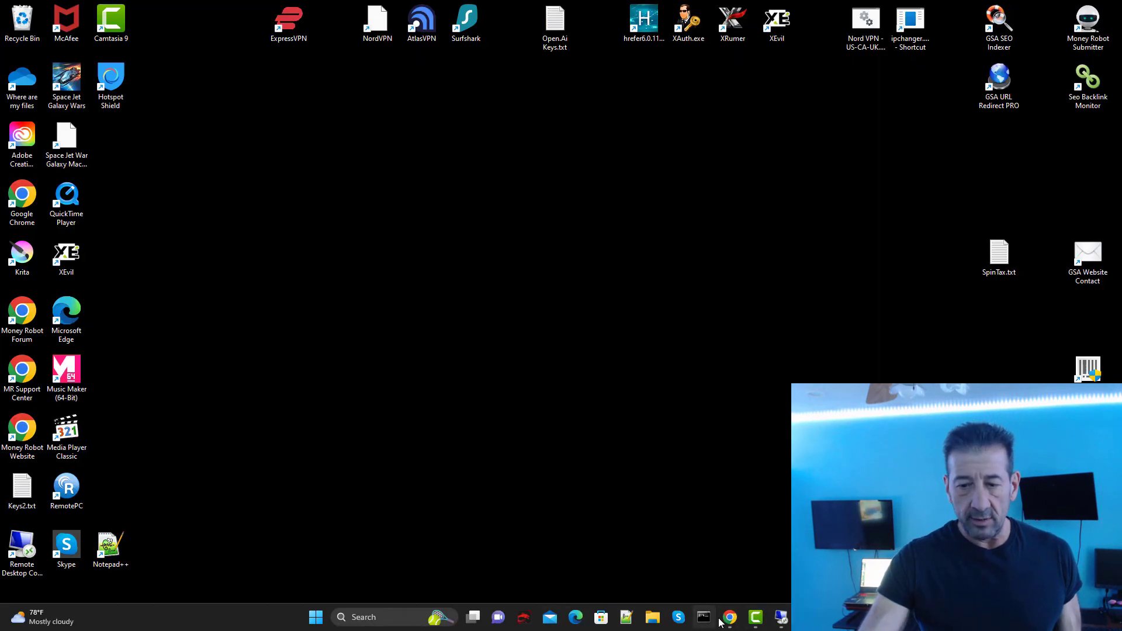
Switch to Chrome and look through the uploaded videos on the Chase Reiner YouTube channel
mouse_move(730, 617)
click(709, 561)
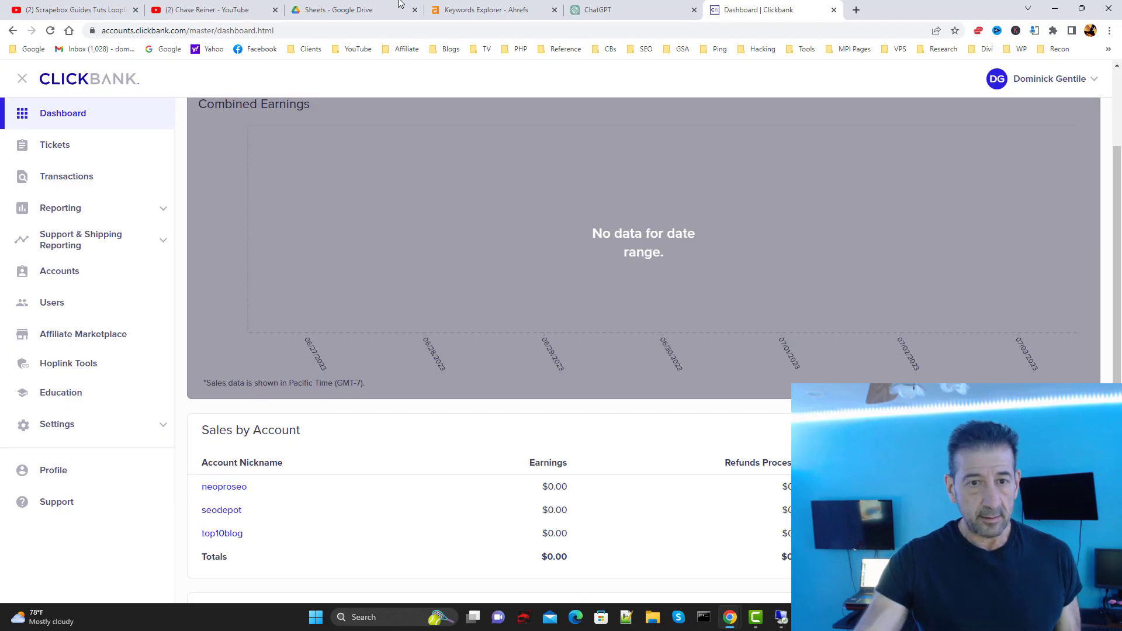
click(210, 10)
scroll(678, 301, down, 3)
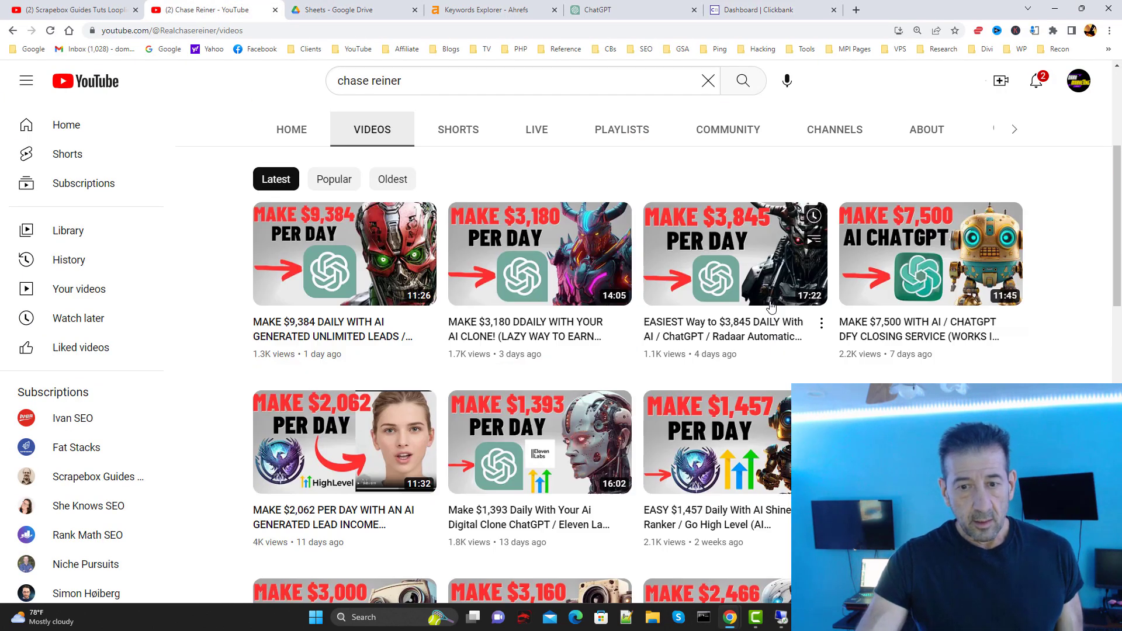
scroll(818, 310, up, 1)
scroll(1055, 323, down, 4)
scroll(1055, 322, down, 1)
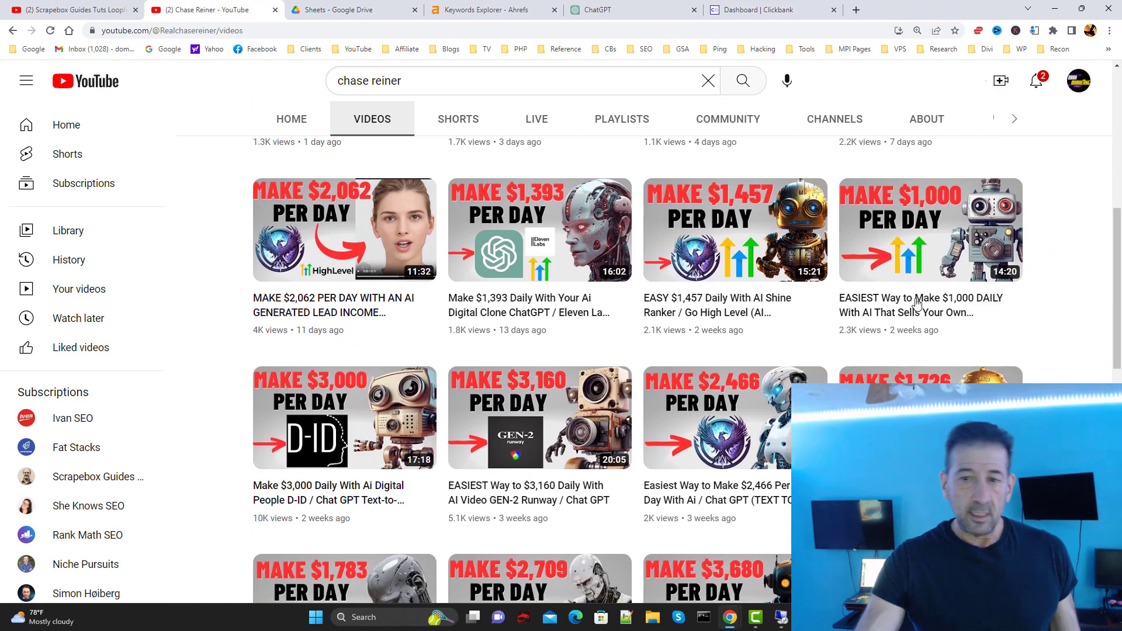
scroll(1032, 332, down, 2)
scroll(1043, 345, down, 3)
scroll(994, 310, up, 3)
scroll(983, 302, up, 9)
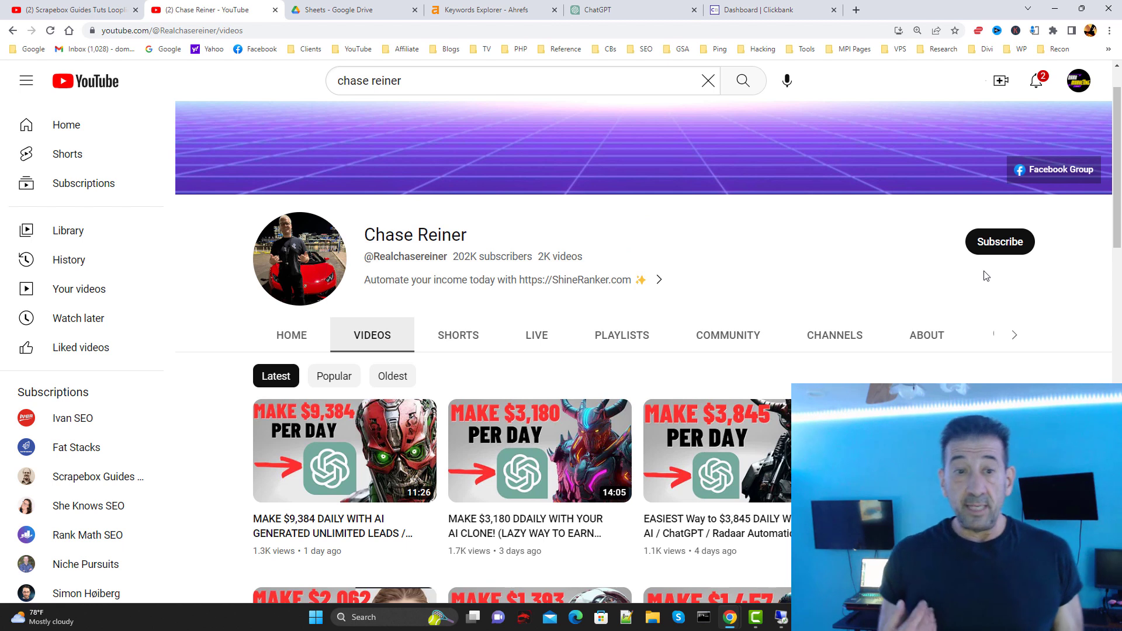
scroll(982, 377, up, 1)
scroll(649, 331, down, 1)
scroll(649, 345, down, 1)
scroll(649, 345, up, 2)
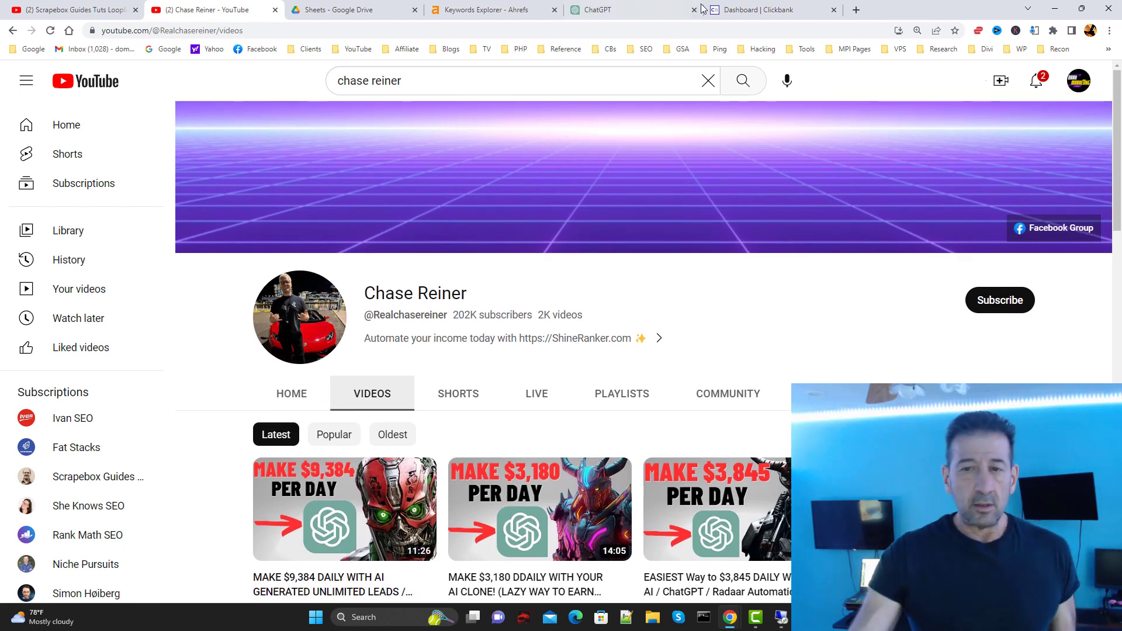
click(1055, 8)
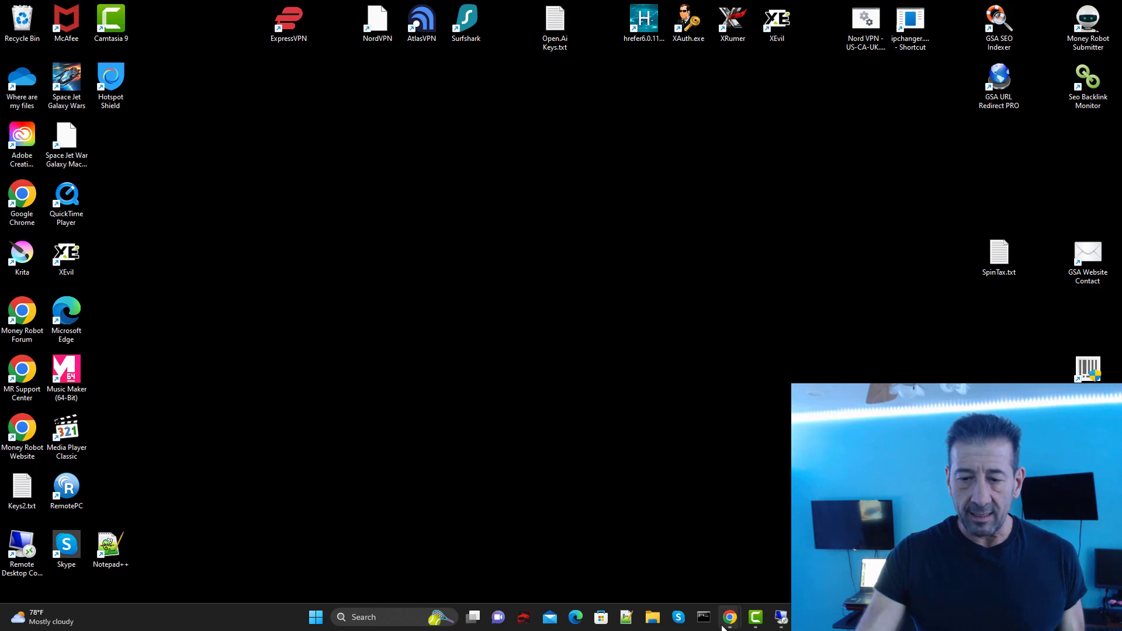
mouse_move(727, 622)
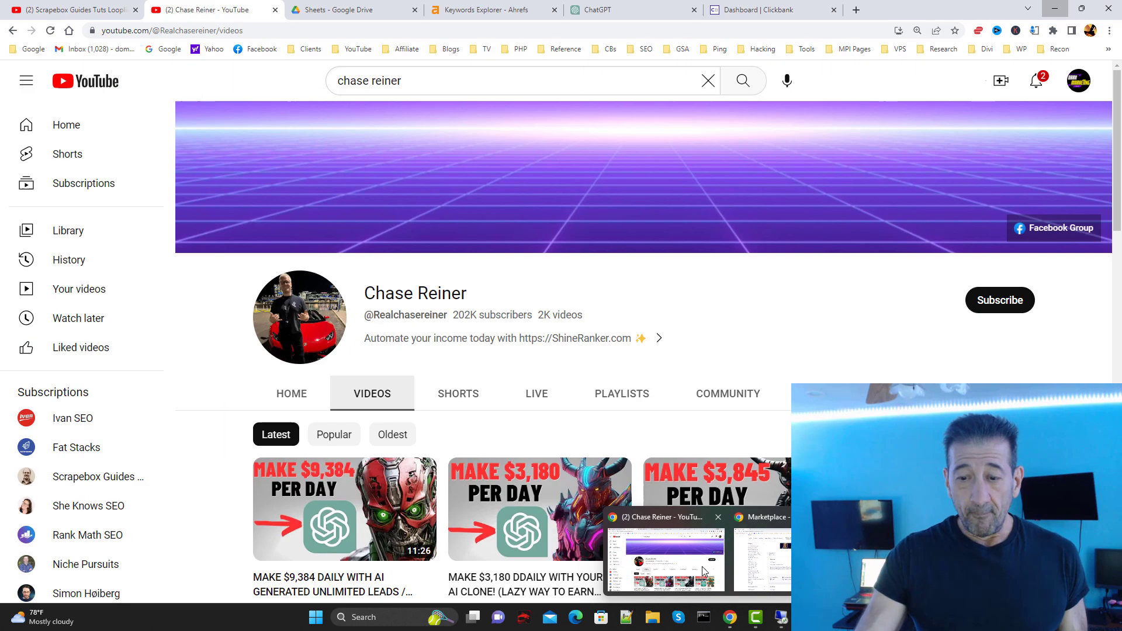
click(703, 566)
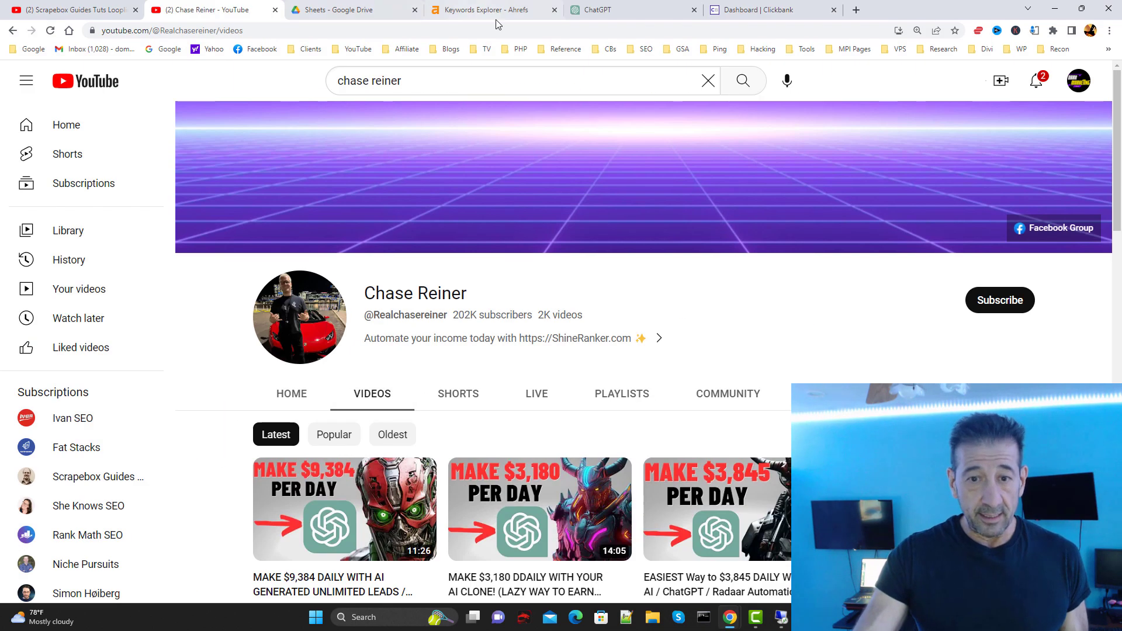
Open the signed-in account's Dark Marketing YouTube channel in a new tab and look through its videos
click(1071, 86)
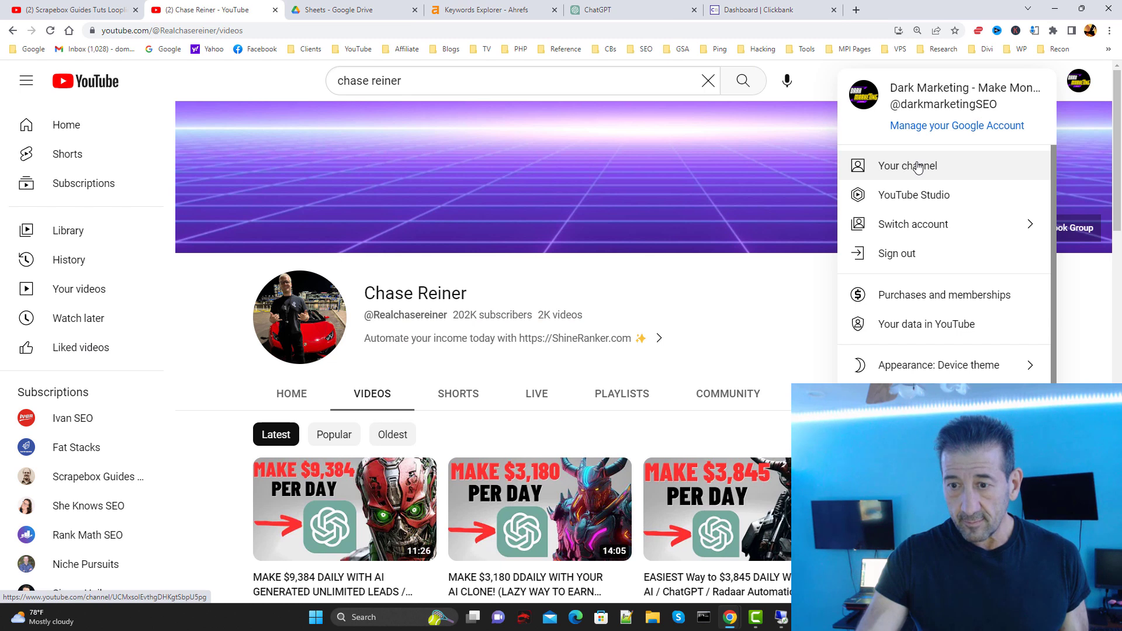
right_click(918, 168)
click(973, 176)
click(348, 10)
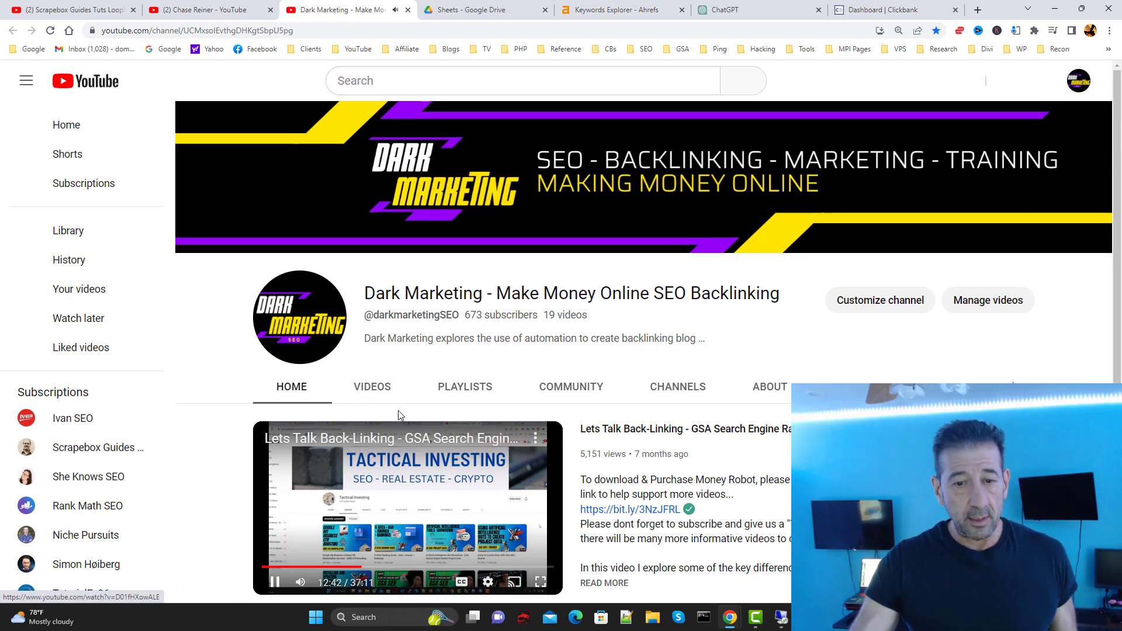
click(364, 388)
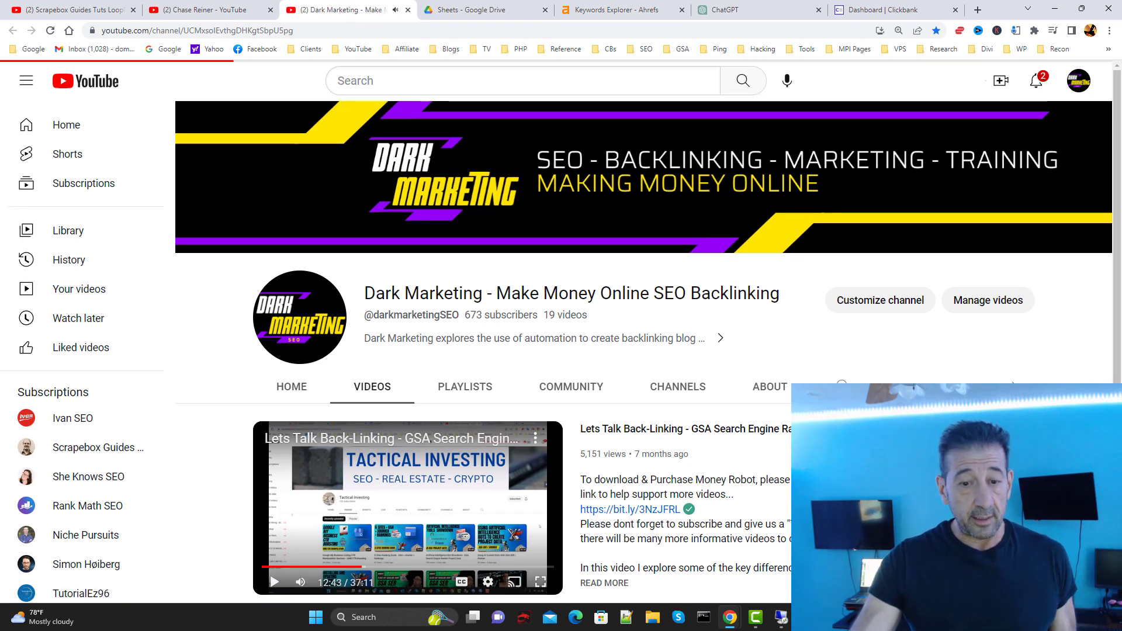
scroll(1104, 379, down, 6)
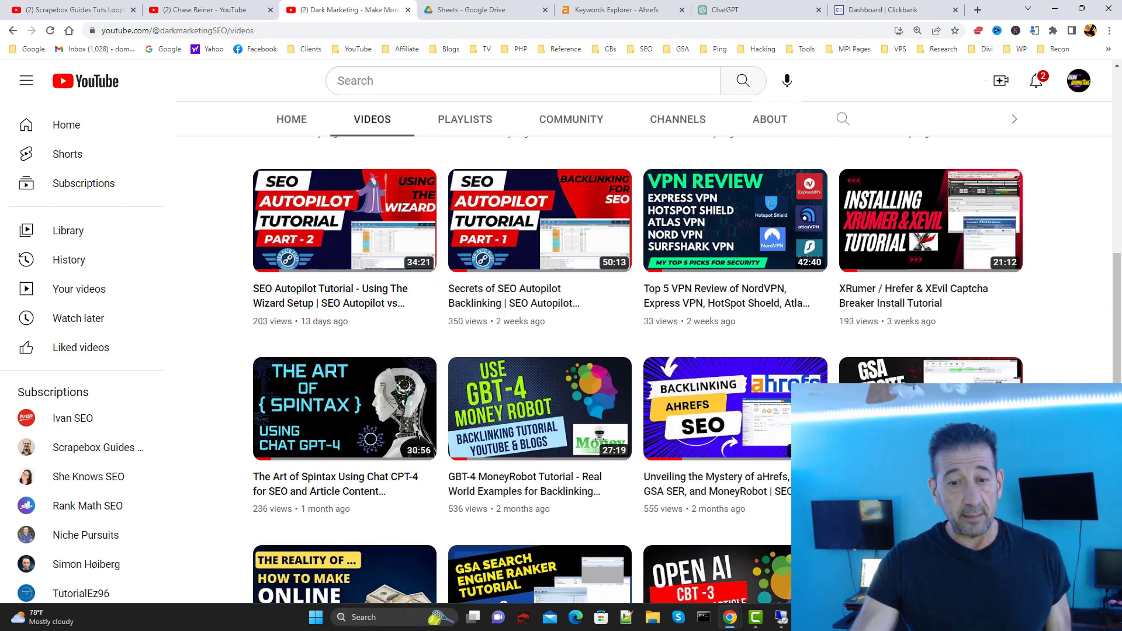
scroll(1103, 379, up, 8)
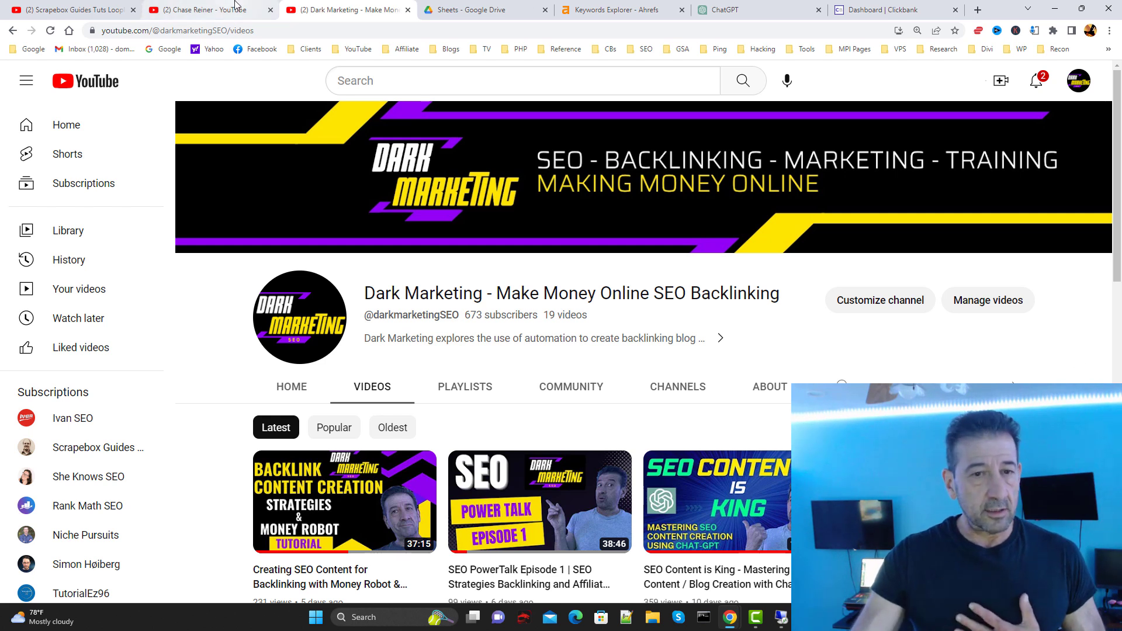
Compare the Chase Reiner channel with the Scrapebox Guides Tuts Loopline channel, finishing on Chase Reiner's videos
click(213, 10)
click(185, 262)
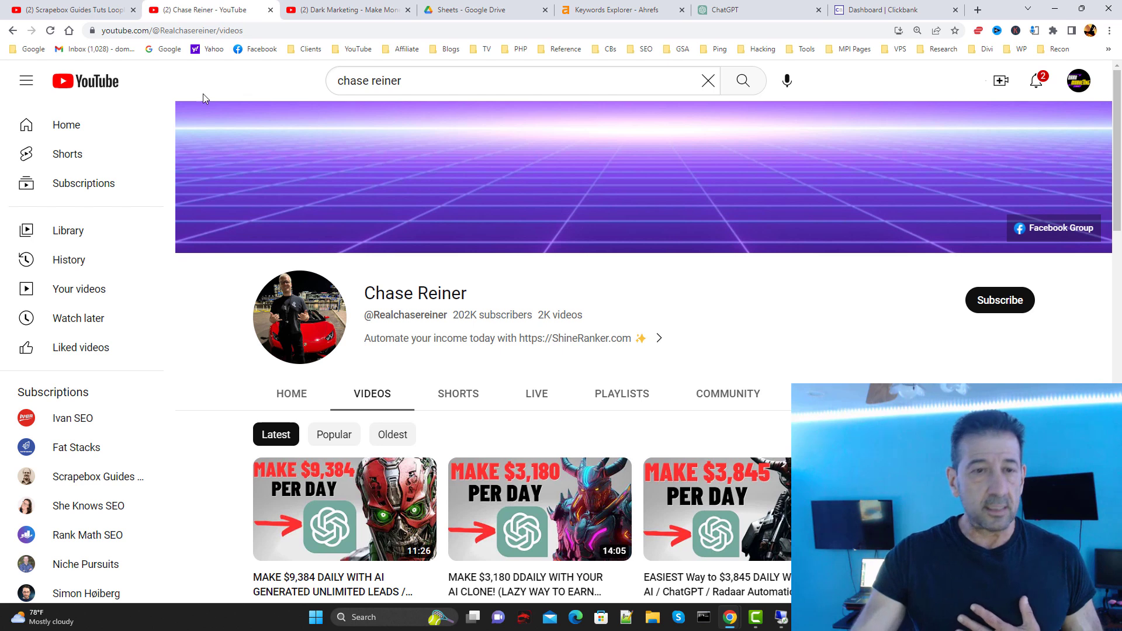
click(42, 8)
key(ctrl+Tab)
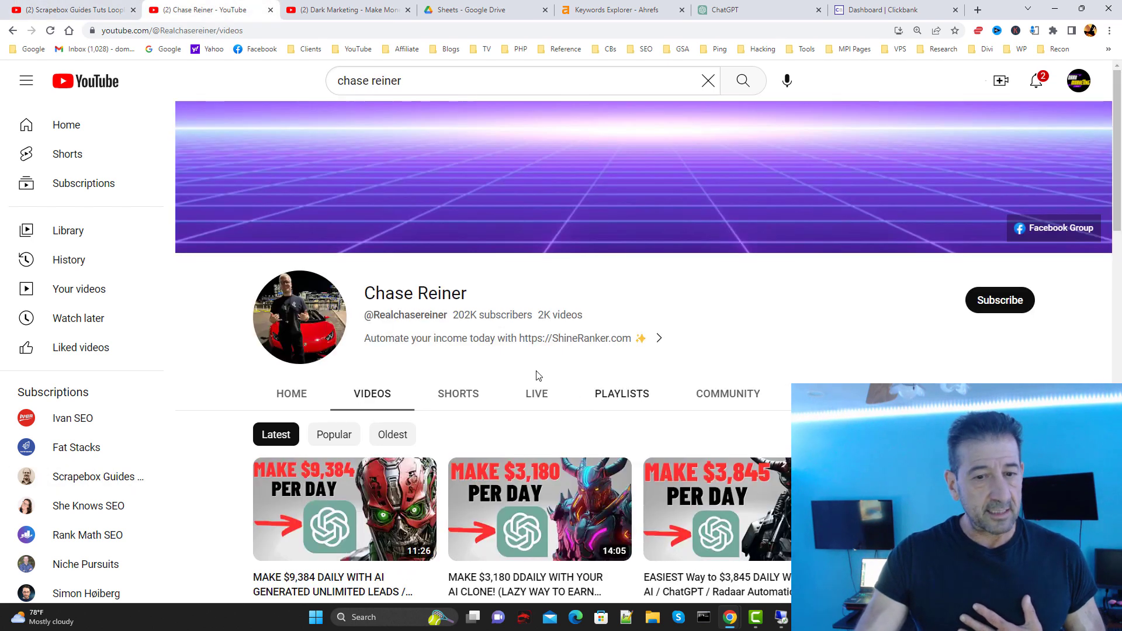
key(ctrl+shift+Tab)
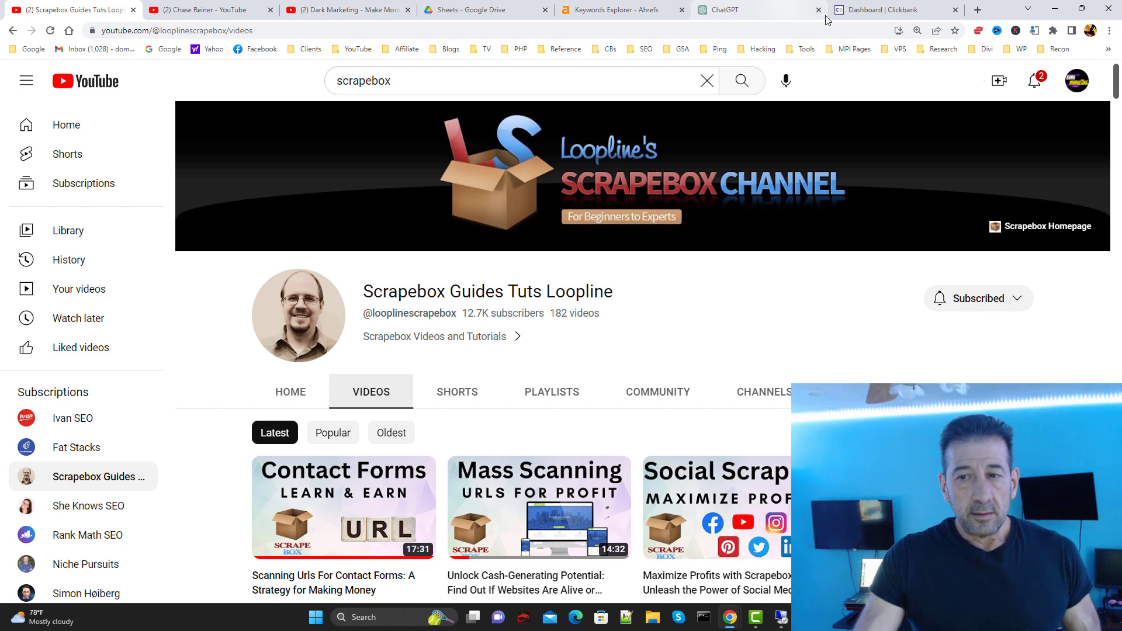
click(186, 4)
scroll(664, 374, down, 2)
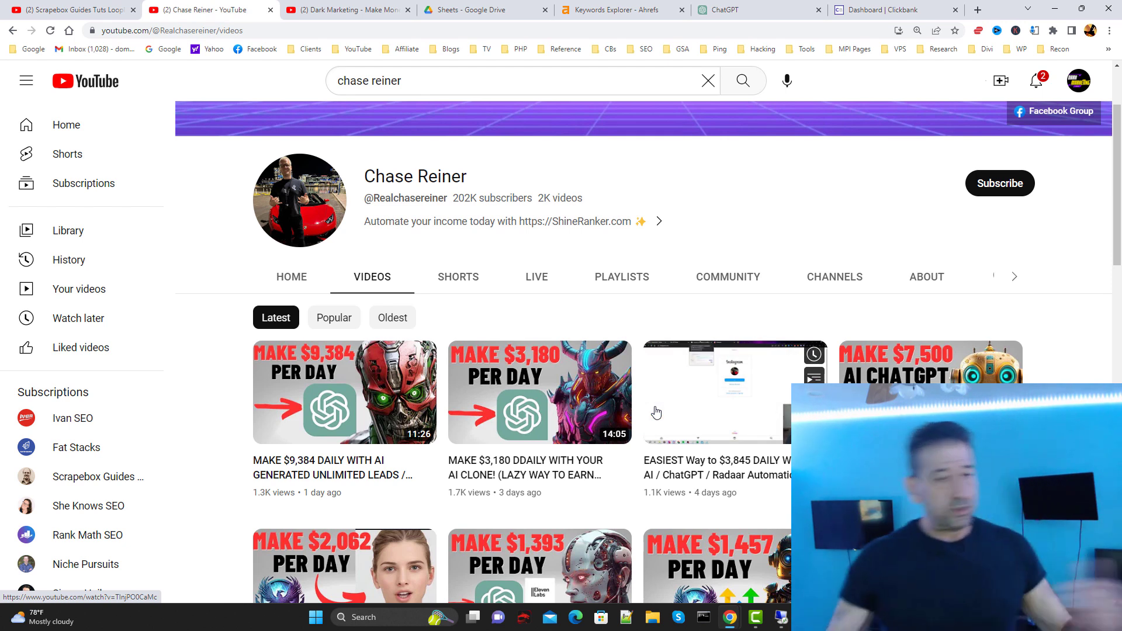
Open the Affiliate Marketplace from the ClickBank dashboard and examine its Top Offers list
click(890, 11)
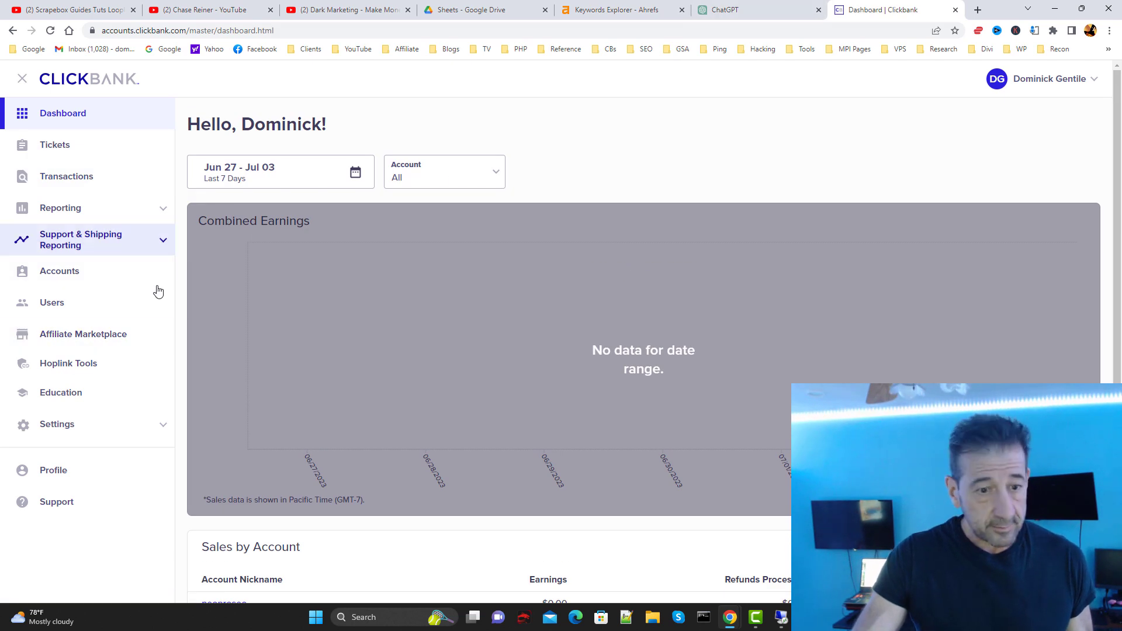
click(83, 339)
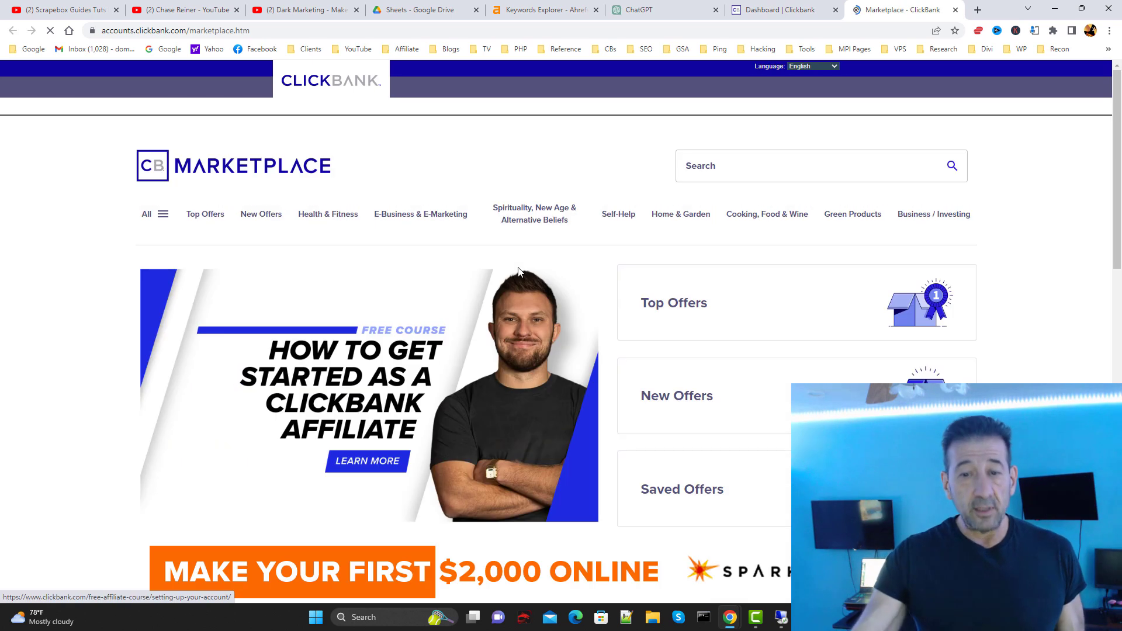
click(778, 325)
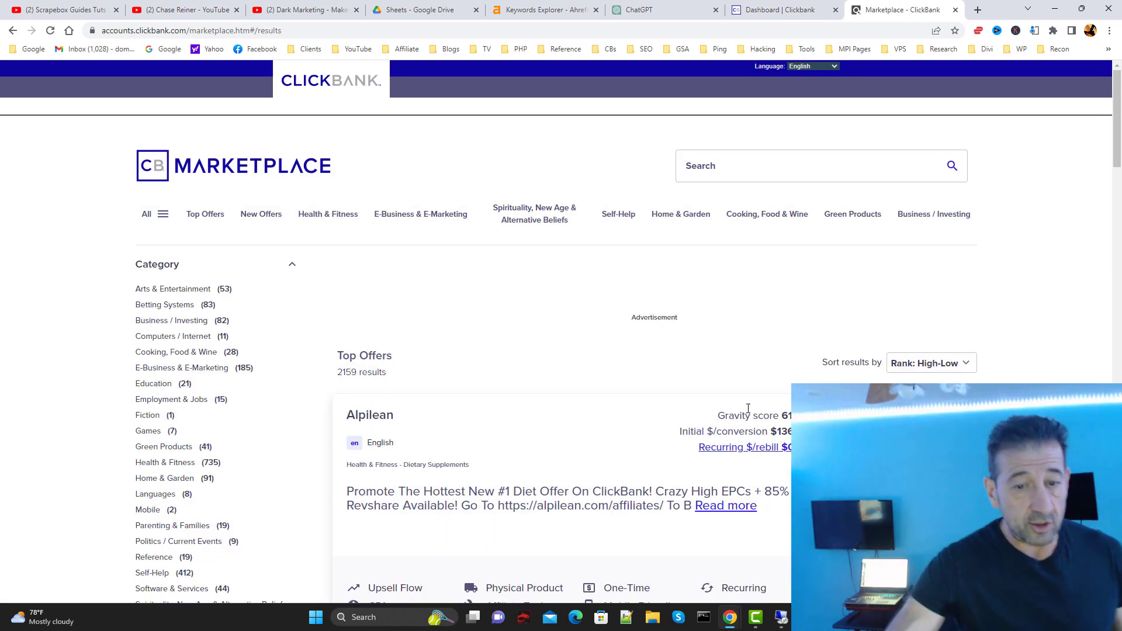
scroll(318, 426, down, 1)
scroll(317, 426, down, 4)
scroll(971, 318, up, 5)
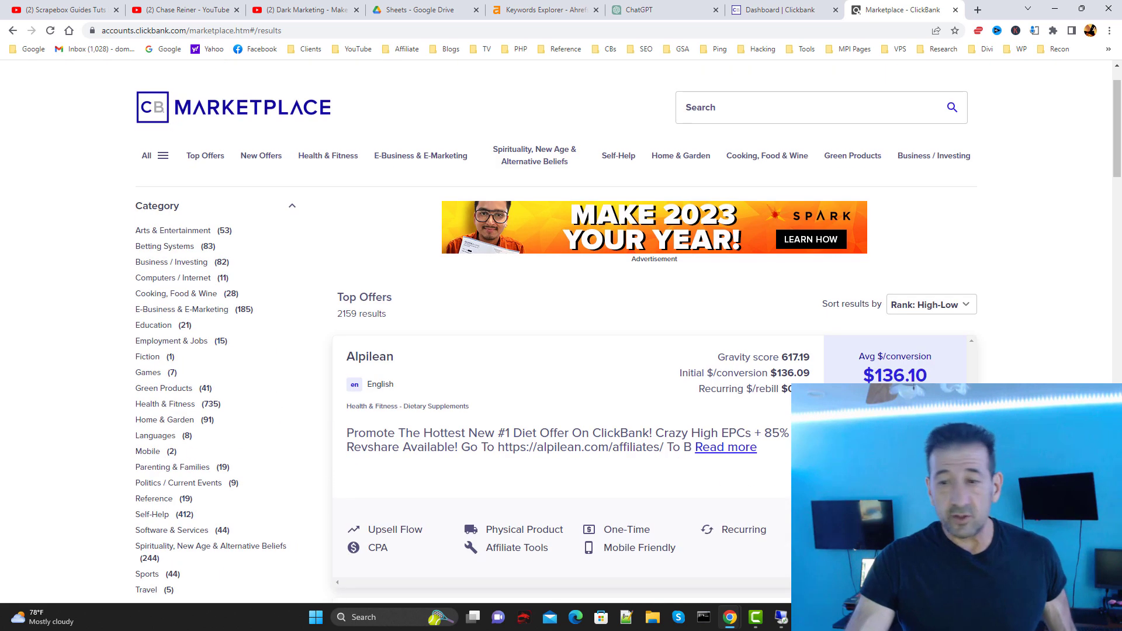
Return to the Chase Reiner channel and review the titles and thumbnails of its older videos
click(421, 10)
click(184, 9)
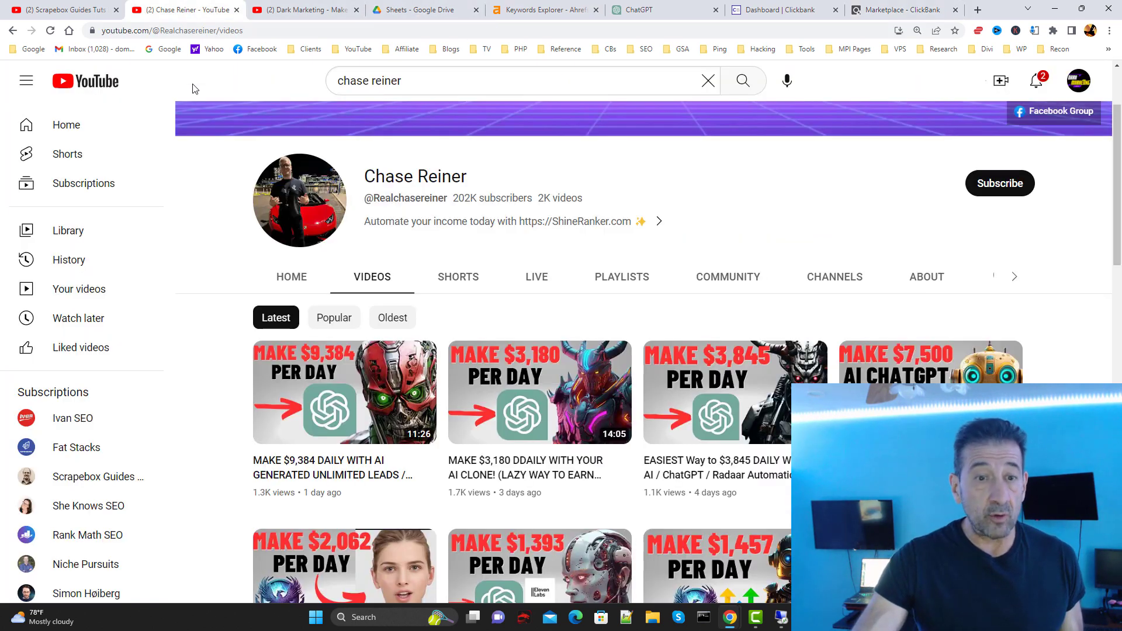
scroll(608, 183, down, 3)
scroll(608, 183, down, 9)
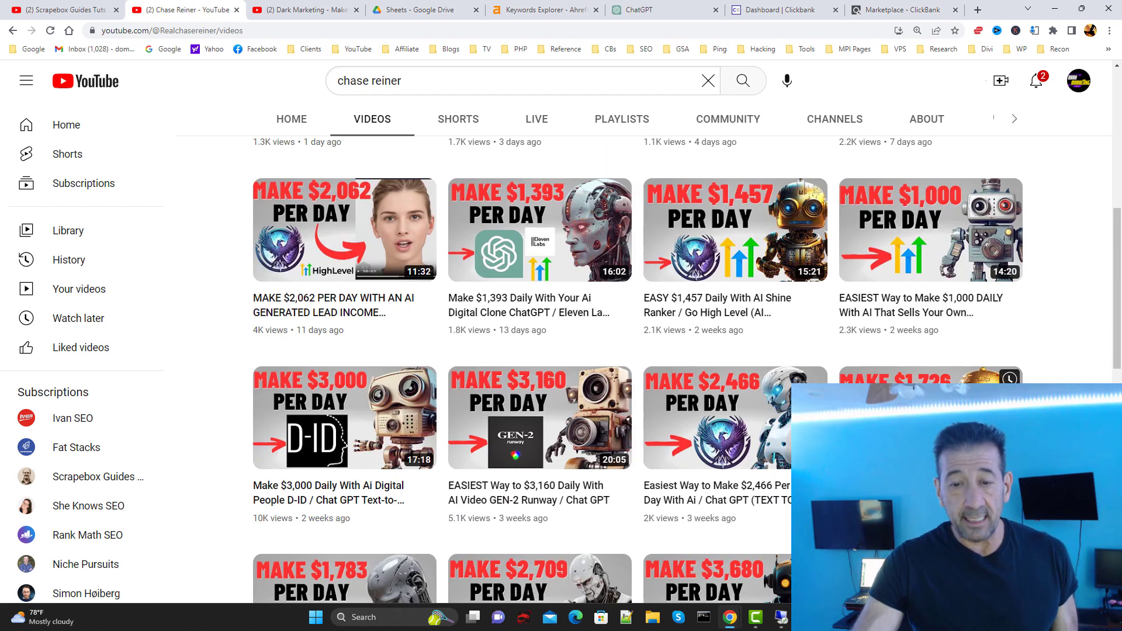
scroll(1070, 310, up, 12)
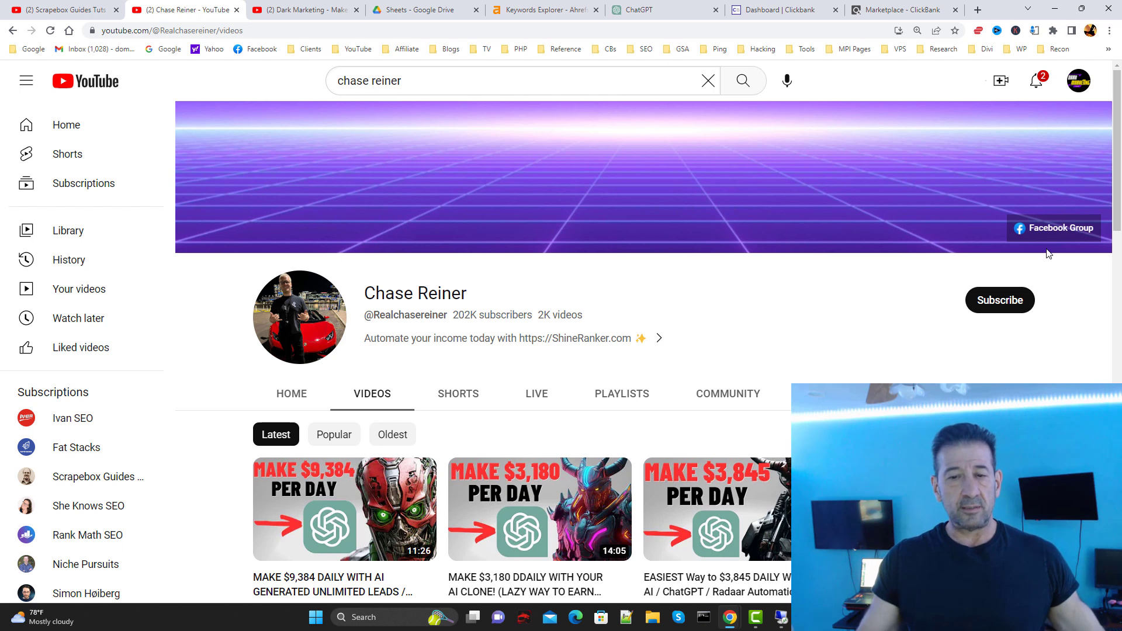
Minimize Chrome, check the ScrapeBox Detailed Harvester's progress on the HP32-1 remote desktop, and minimize that session
click(1055, 9)
mouse_move(755, 615)
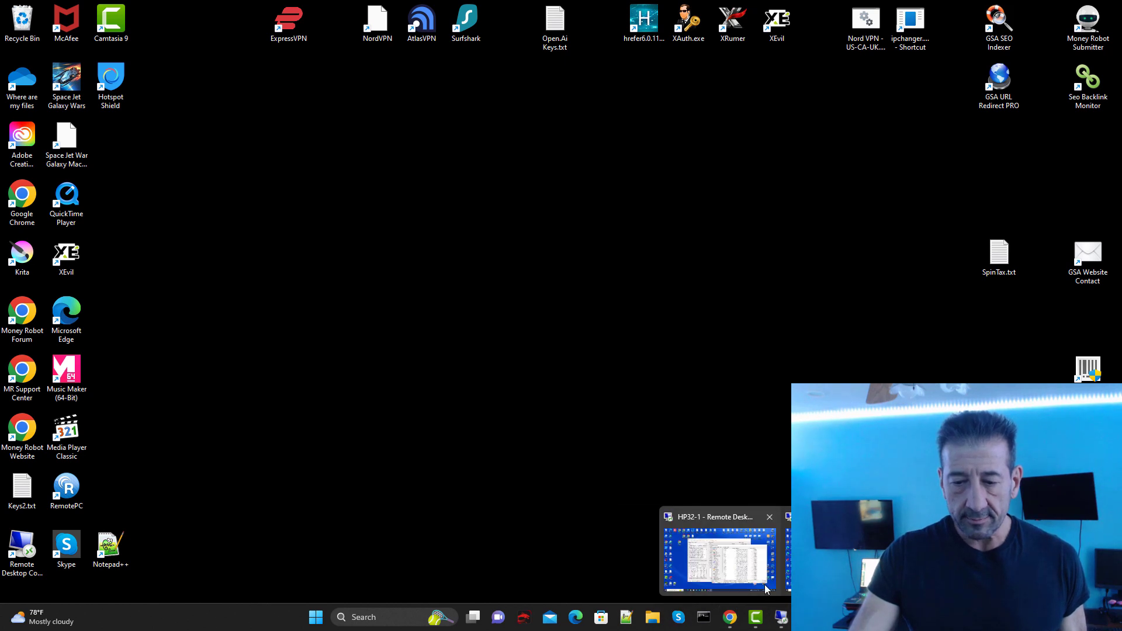
click(720, 558)
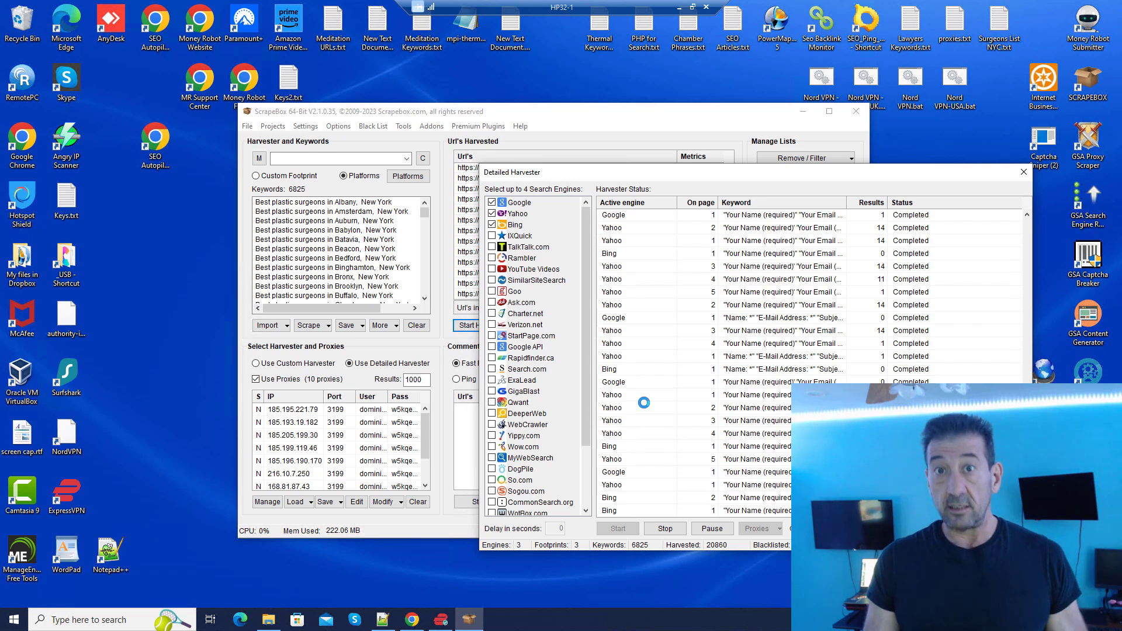
click(679, 7)
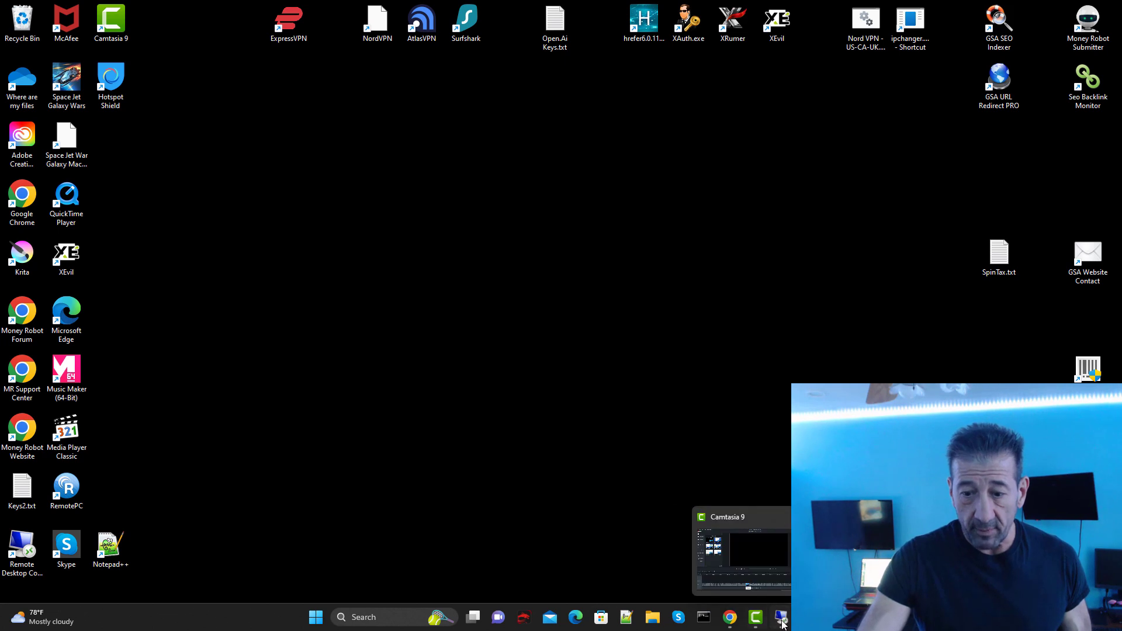
On the HP32-3 remote desktop, replace GSA Website Contact with the ScrapeBox window, center it on the desktop, and minimize the session
mouse_move(781, 618)
click(720, 555)
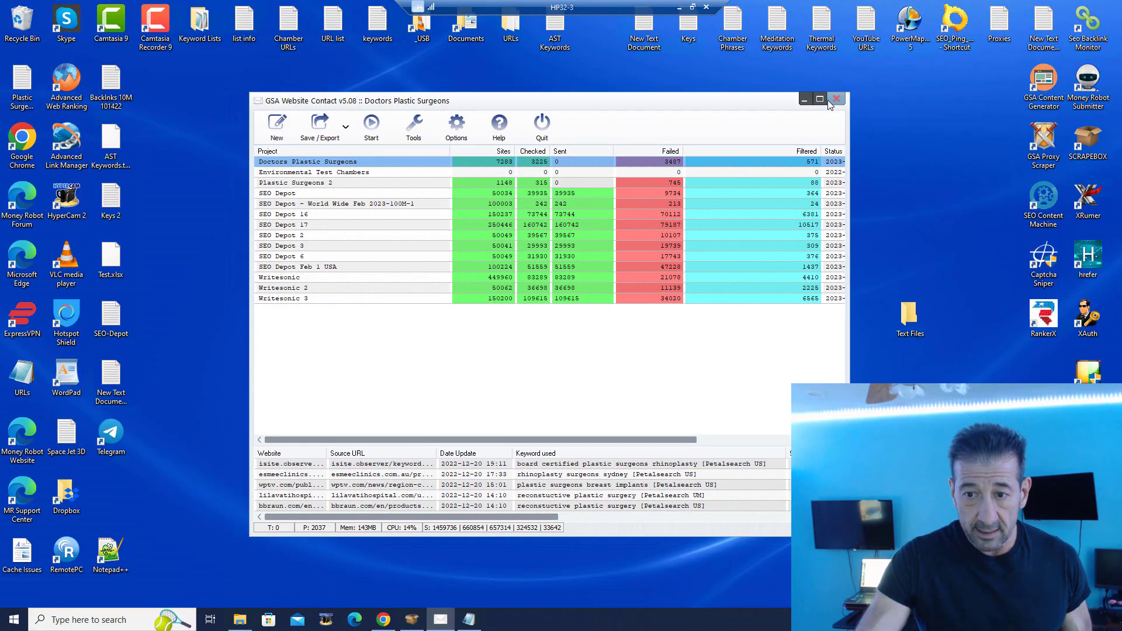
click(805, 99)
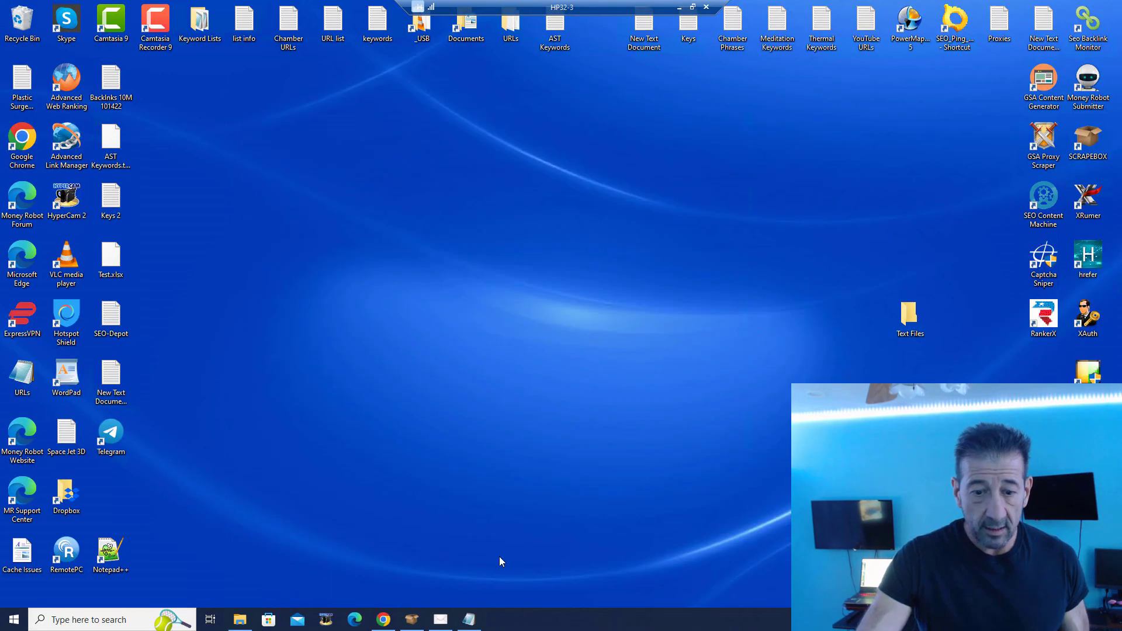
click(412, 619)
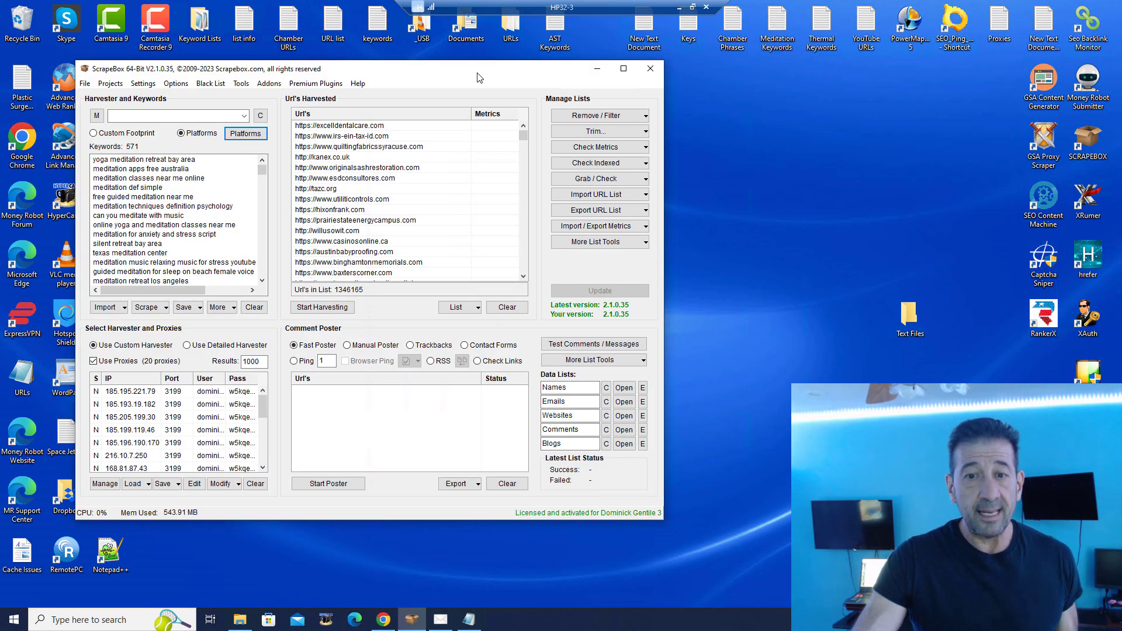
drag(478, 73, 677, 85)
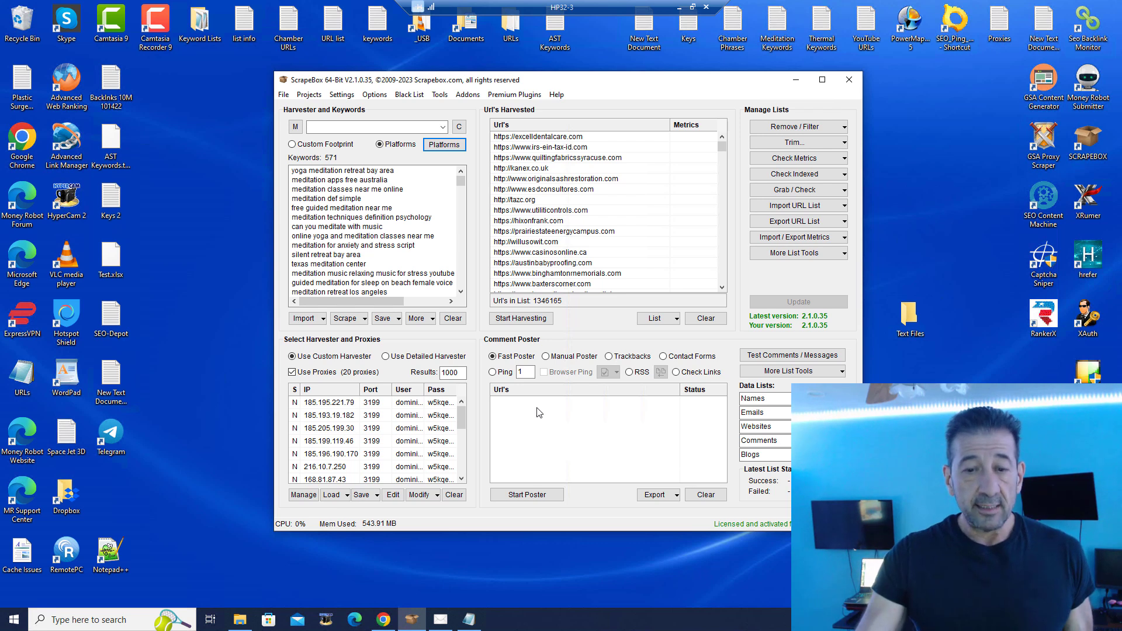
drag(460, 419, 470, 396)
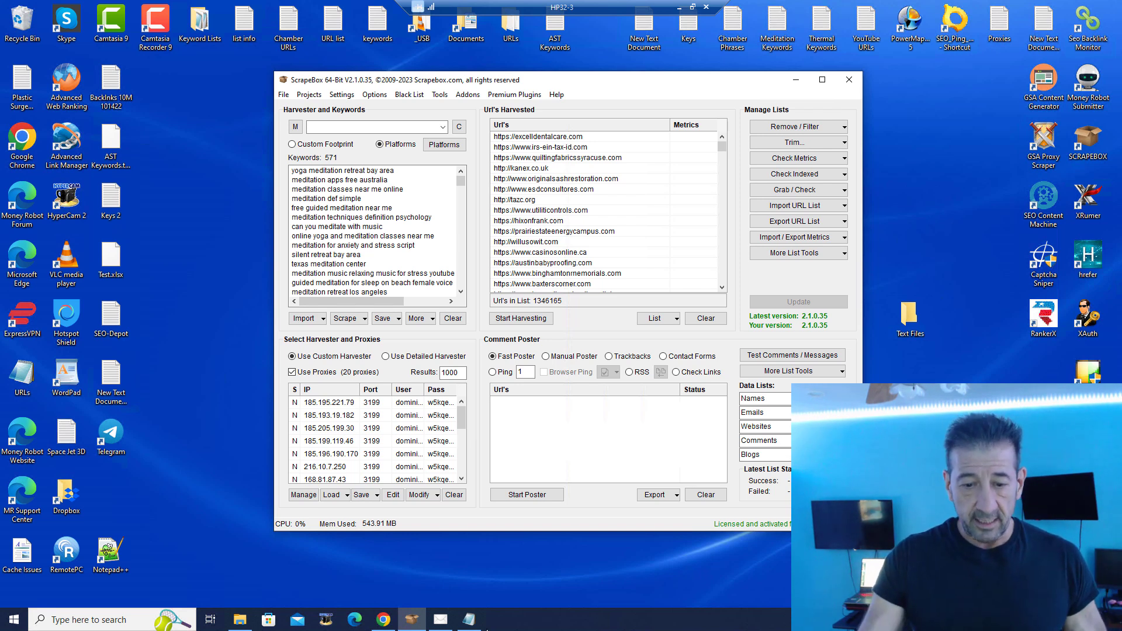
click(678, 6)
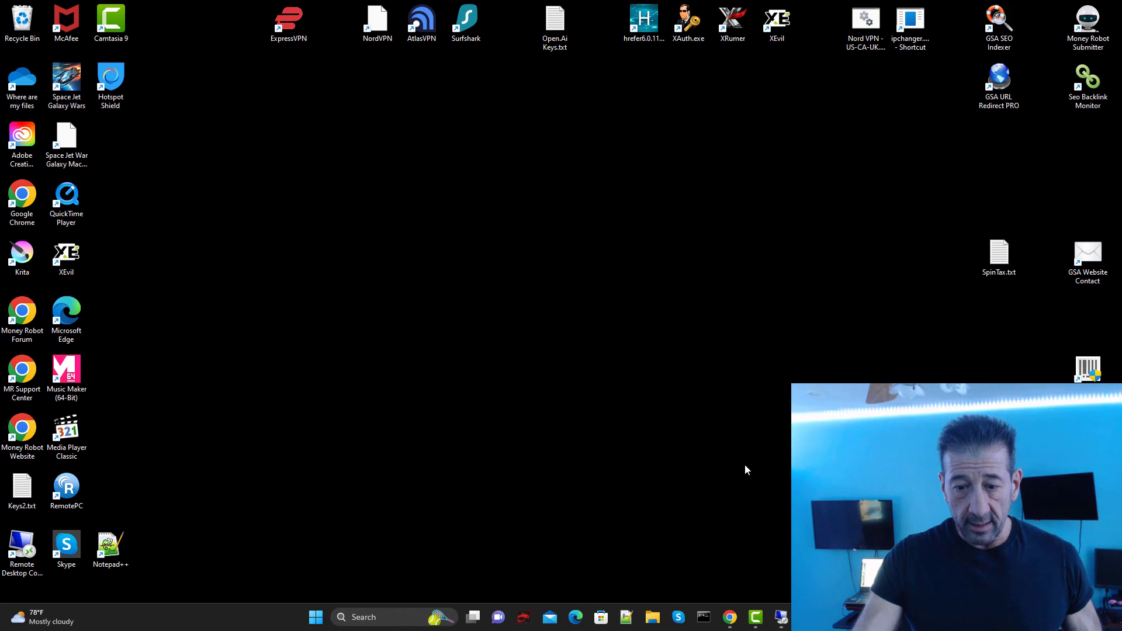
Reopen the HP32-1 remote desktop to view the running plastic-surgeon harvest again, and minimize it
mouse_move(782, 618)
click(771, 585)
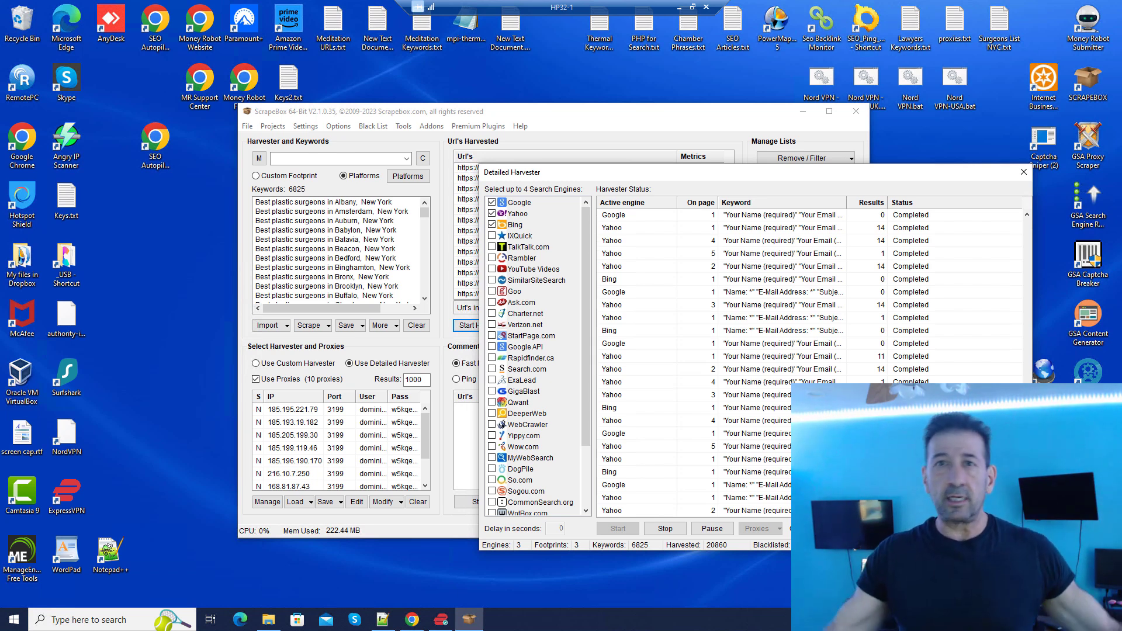
click(682, 8)
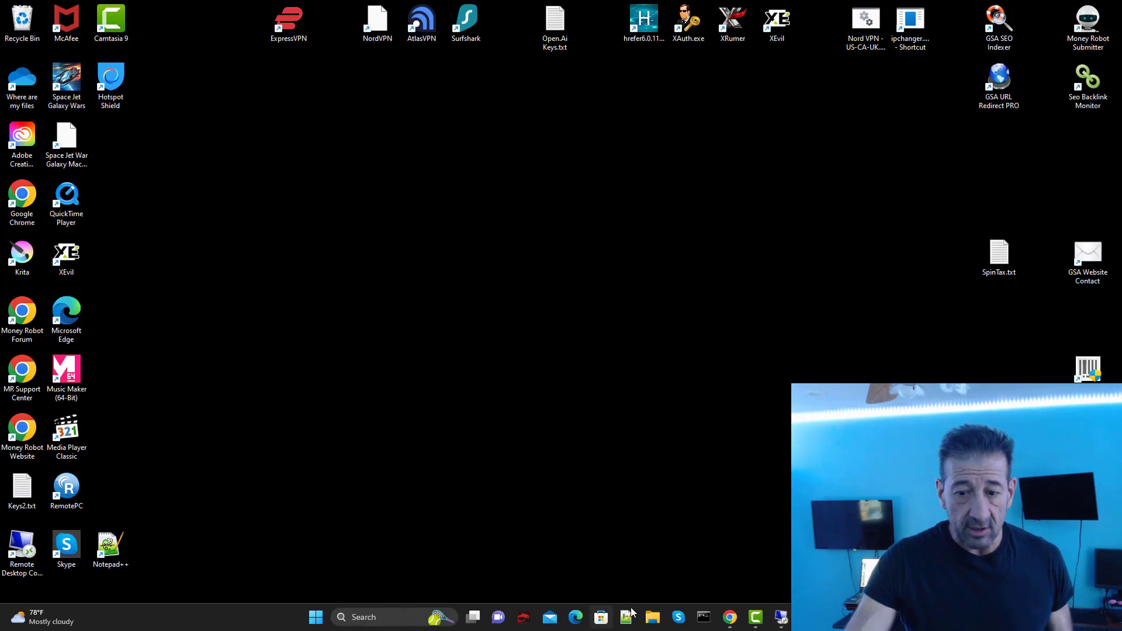
On the HP32-3 remote desktop, review the contact form platforms selected in ScrapeBox, close the platform selection, and minimize the session
click(773, 628)
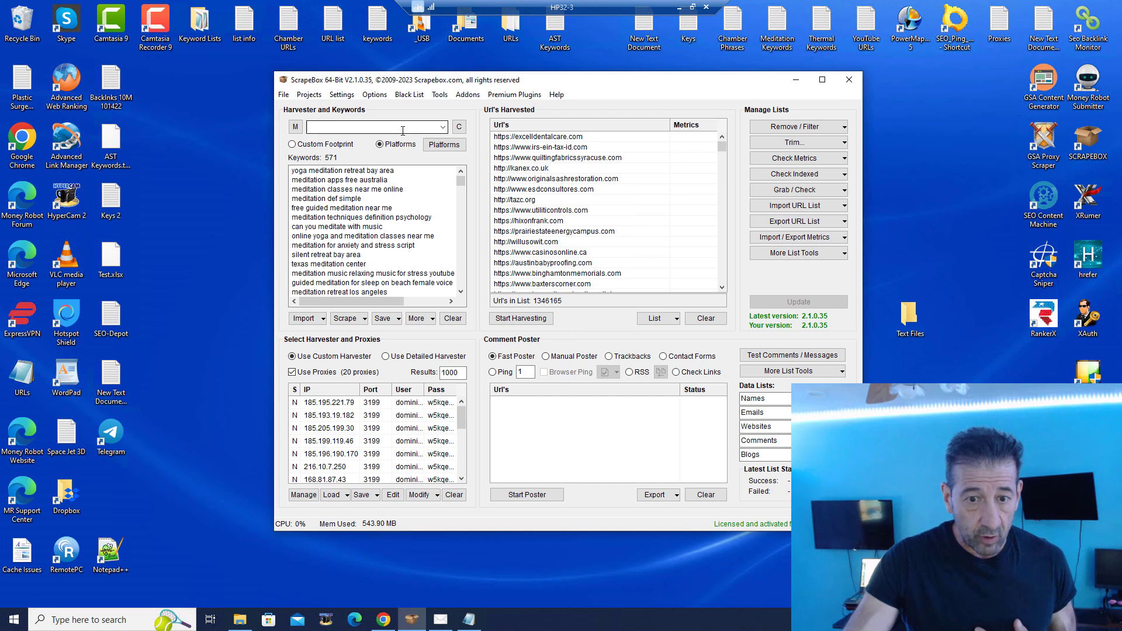
click(444, 145)
scroll(561, 380, down, 5)
scroll(548, 358, down, 2)
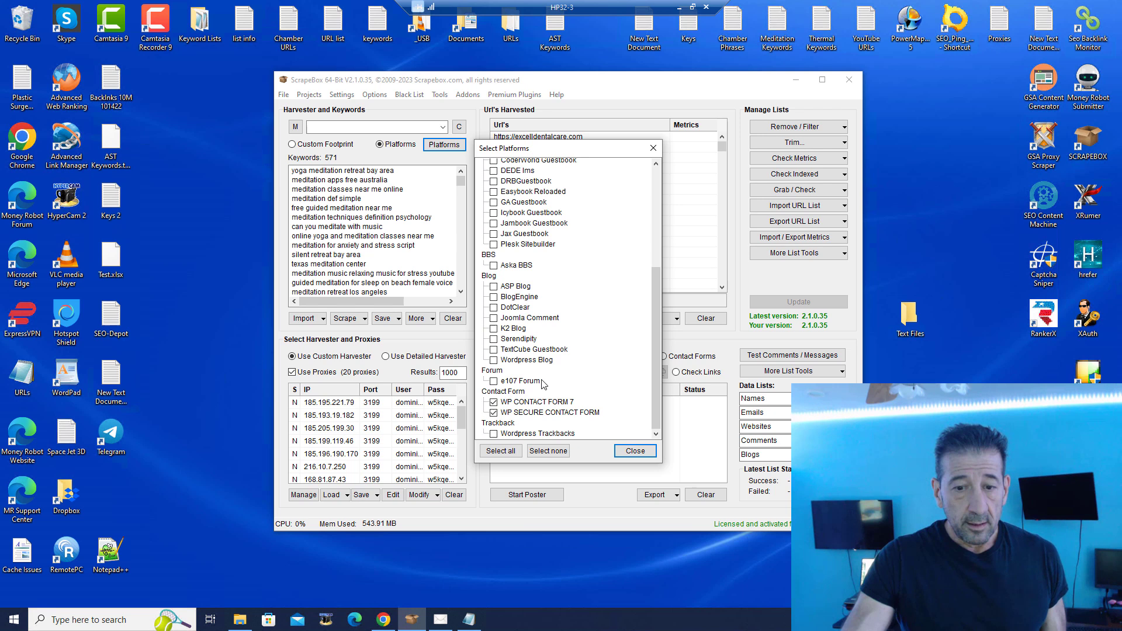
click(635, 450)
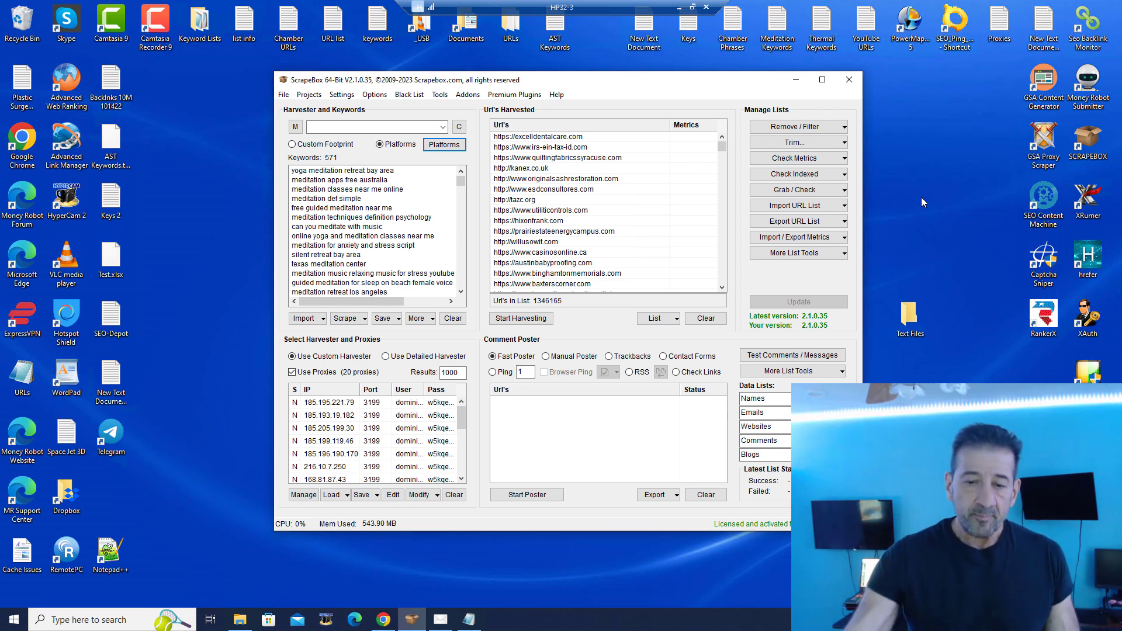
click(679, 7)
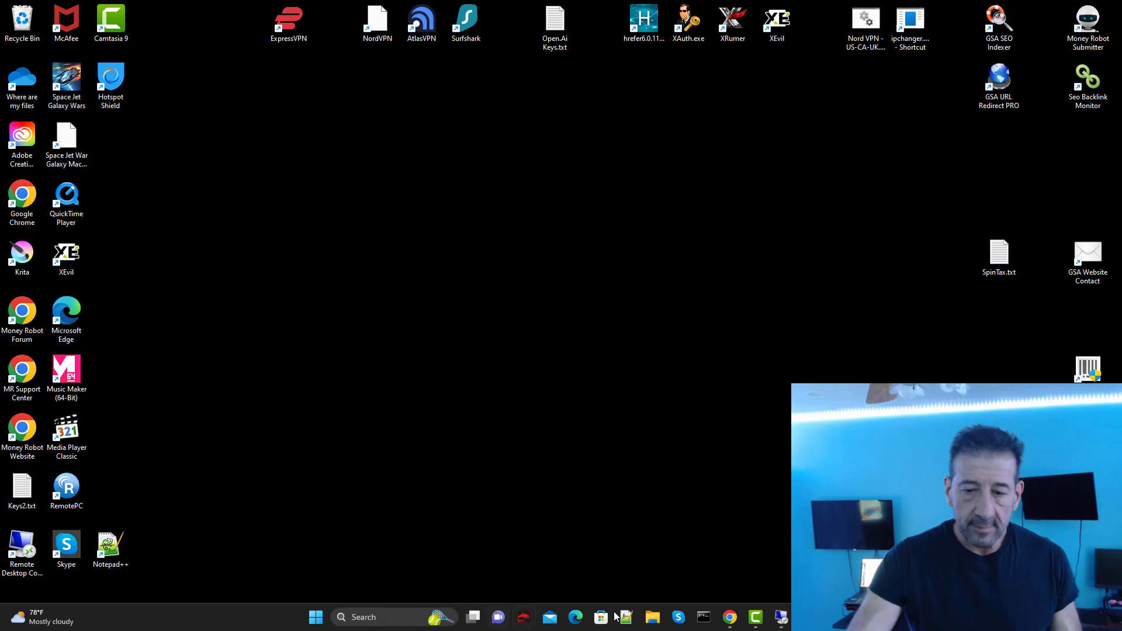
Bring up the Chase Reiner YouTube channel in Chrome, look over its latest videos, and minimize Chrome
mouse_move(730, 617)
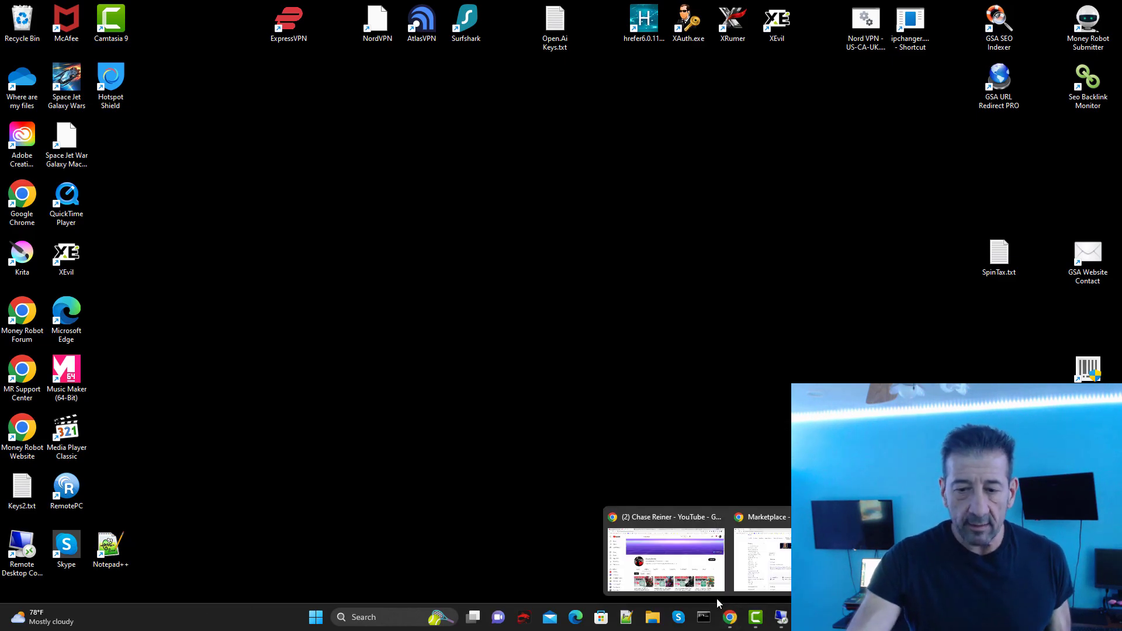
click(697, 581)
scroll(717, 401, down, 2)
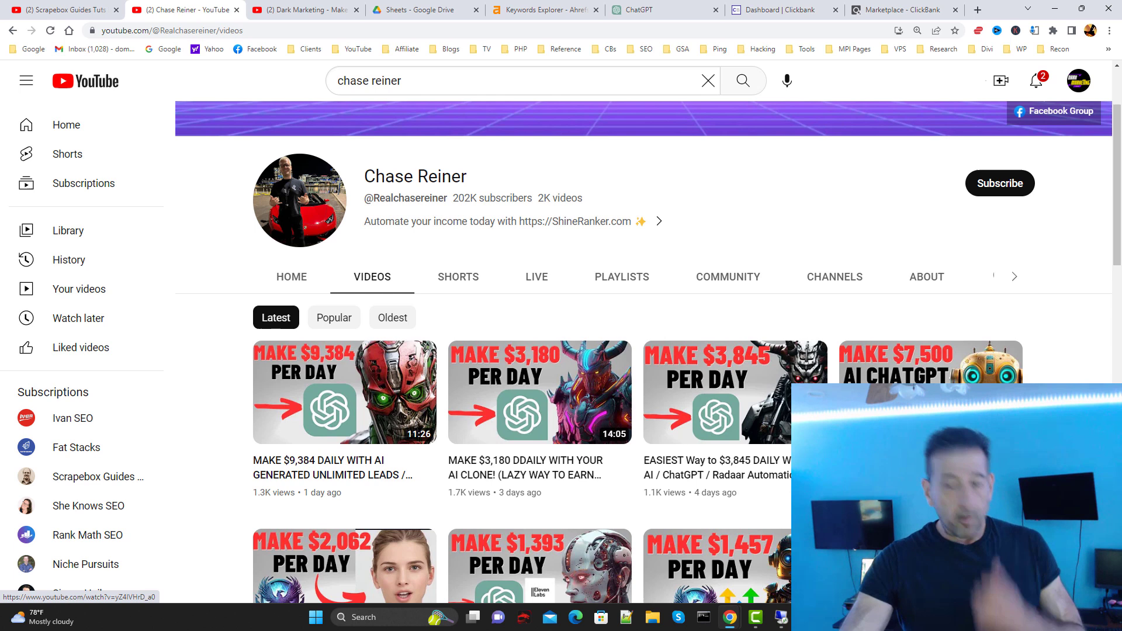
scroll(1097, 354, down, 3)
scroll(1116, 336, up, 2)
scroll(1118, 334, up, 1)
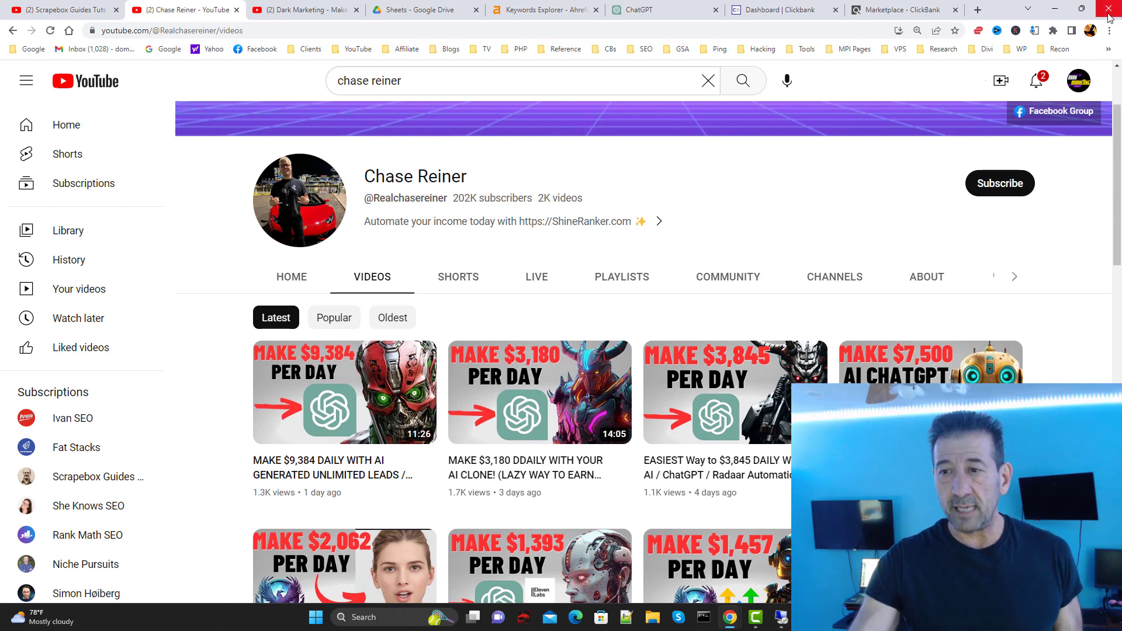
click(1050, 9)
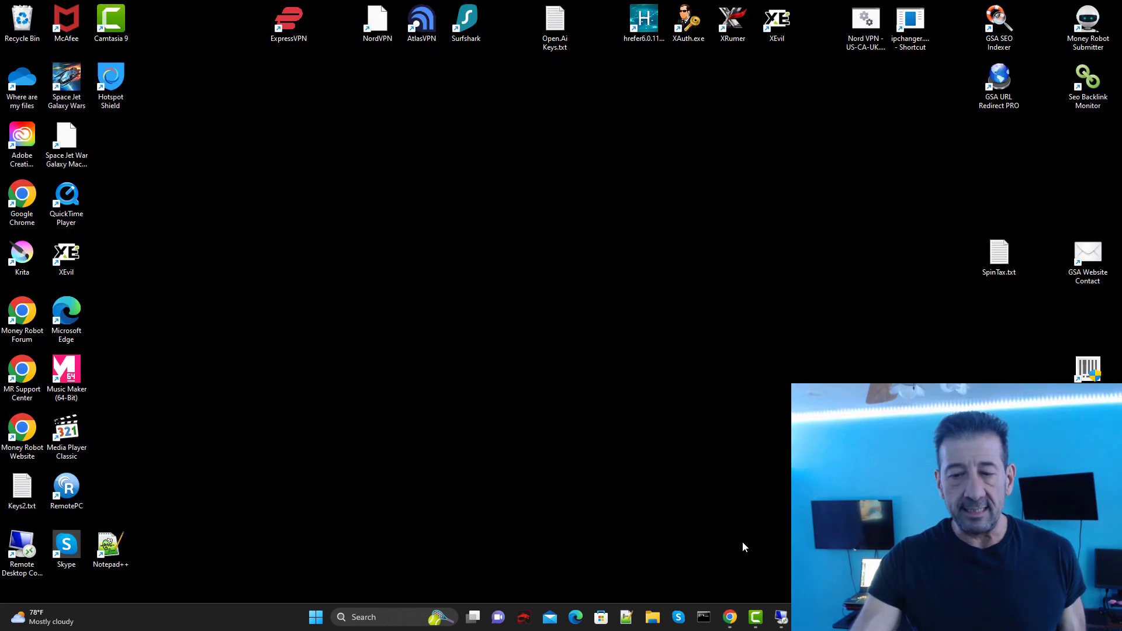
On the HP32-1 remote desktop, save the harvester export in the GSA Contact Lists folder as a CSV named Plastic Surgeons NY SB
click(758, 574)
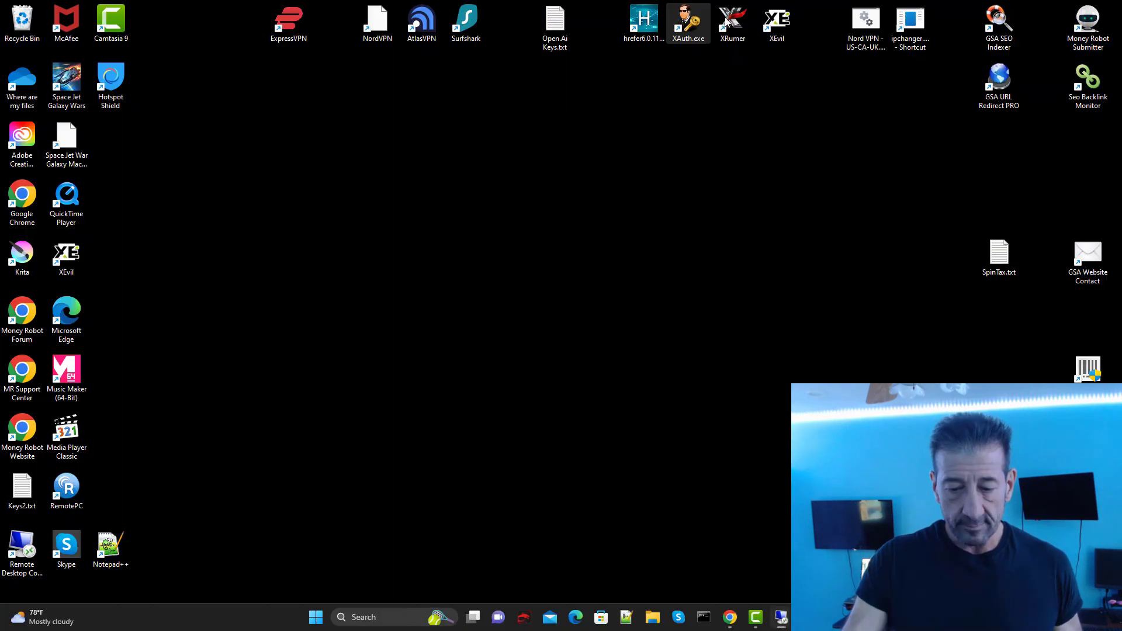
click(679, 7)
key(alt+Tab)
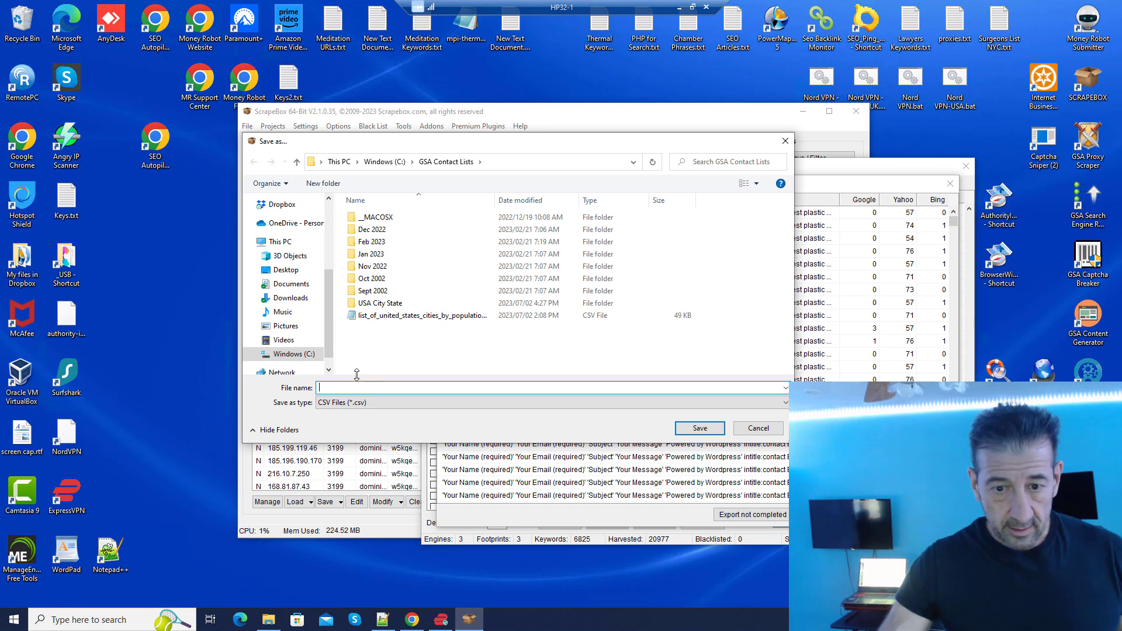
text(Plastic S)
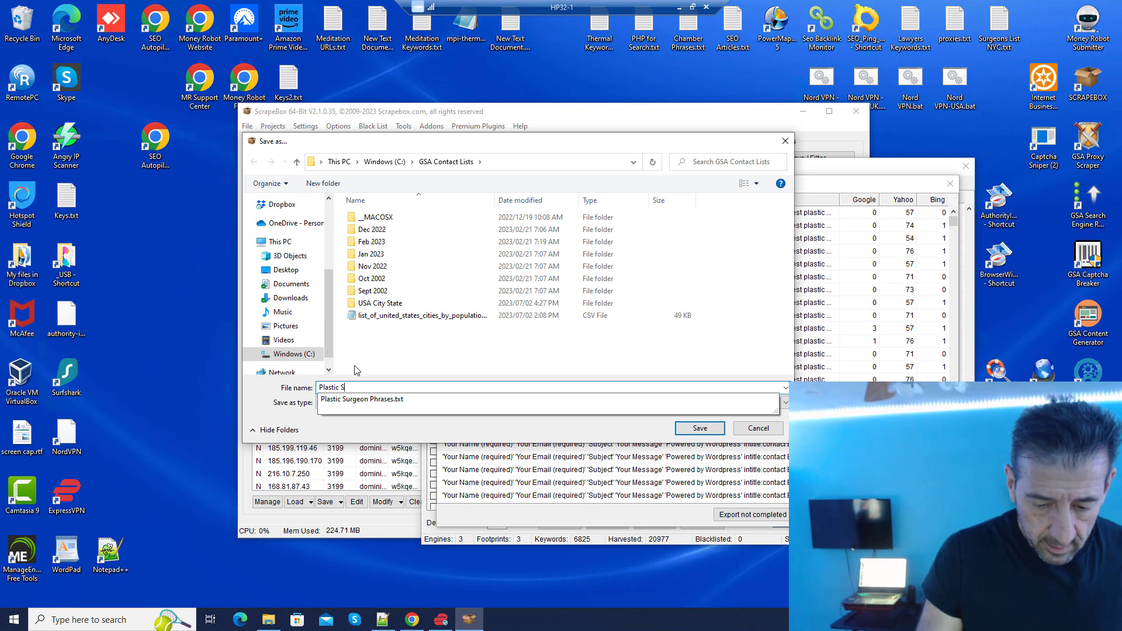
text(urgeons NY)
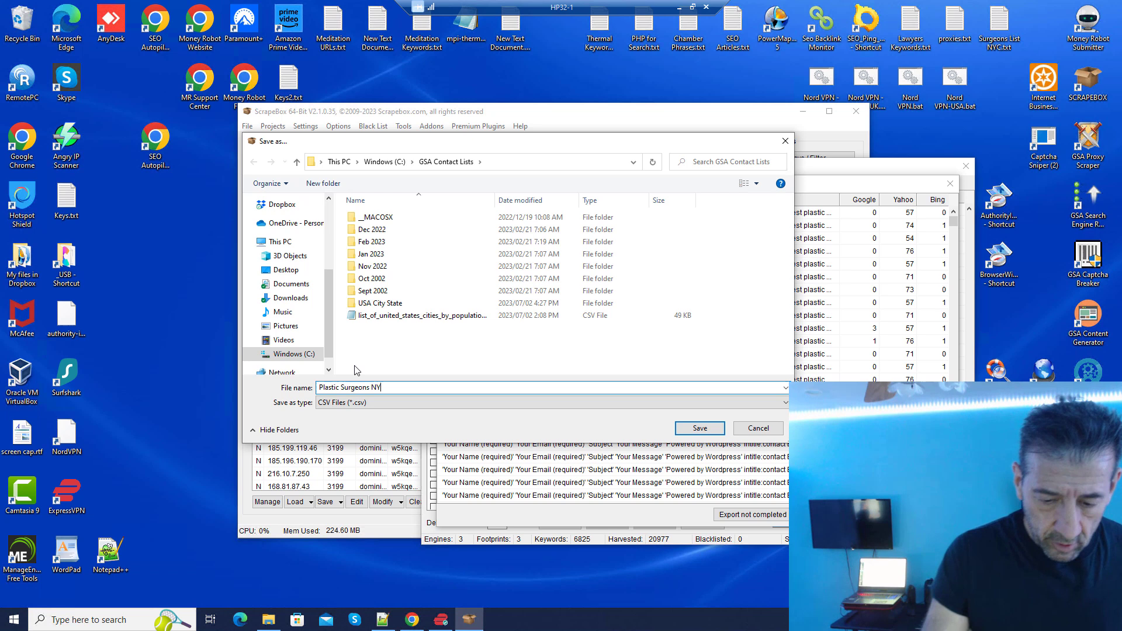
text( SB)
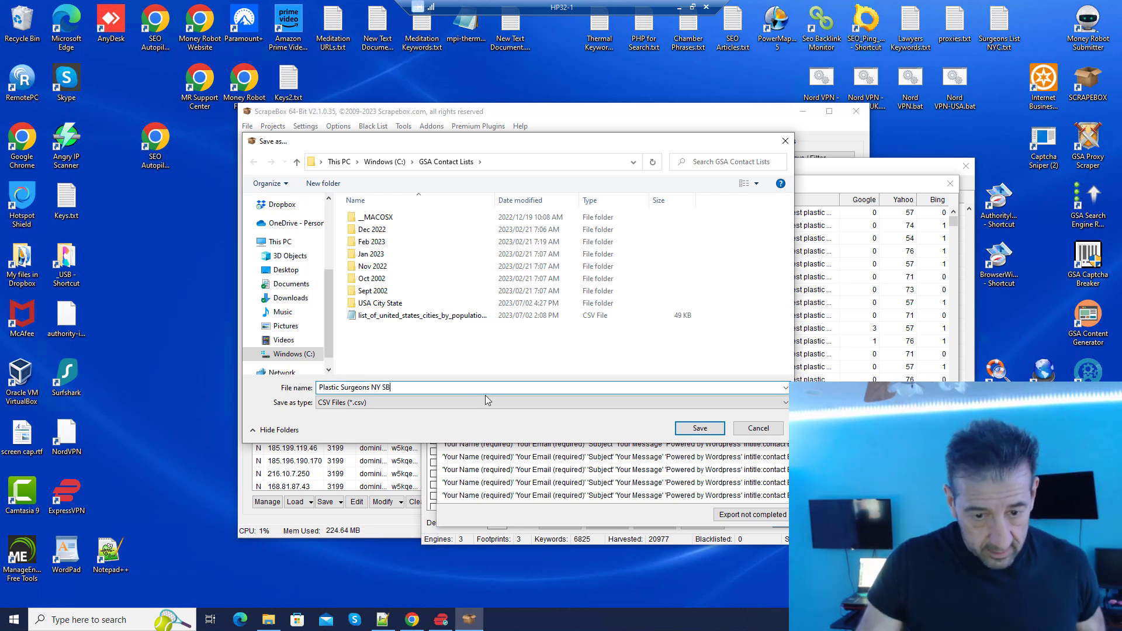
click(711, 434)
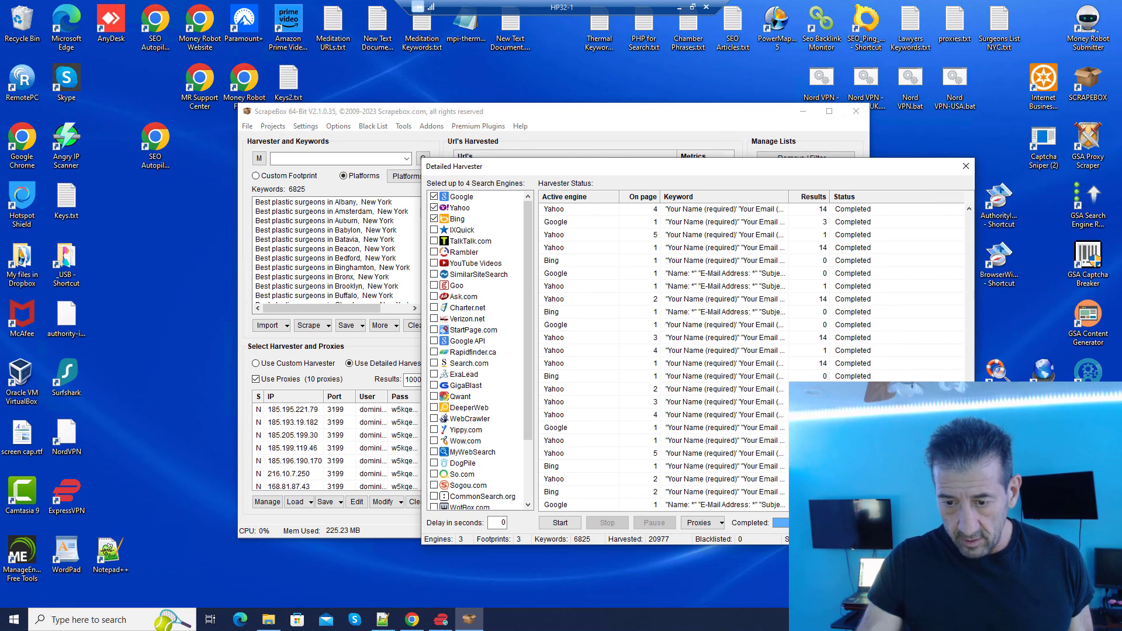
Close the Detailed Harvester and look through the harvested URLs for repeated entries
key(Escape)
mouse_move(729, 192)
mouse_down()
mouse_move(731, 308)
mouse_move(736, 203)
mouse_up()
scroll(627, 230, down, 2)
scroll(621, 217, down, 3)
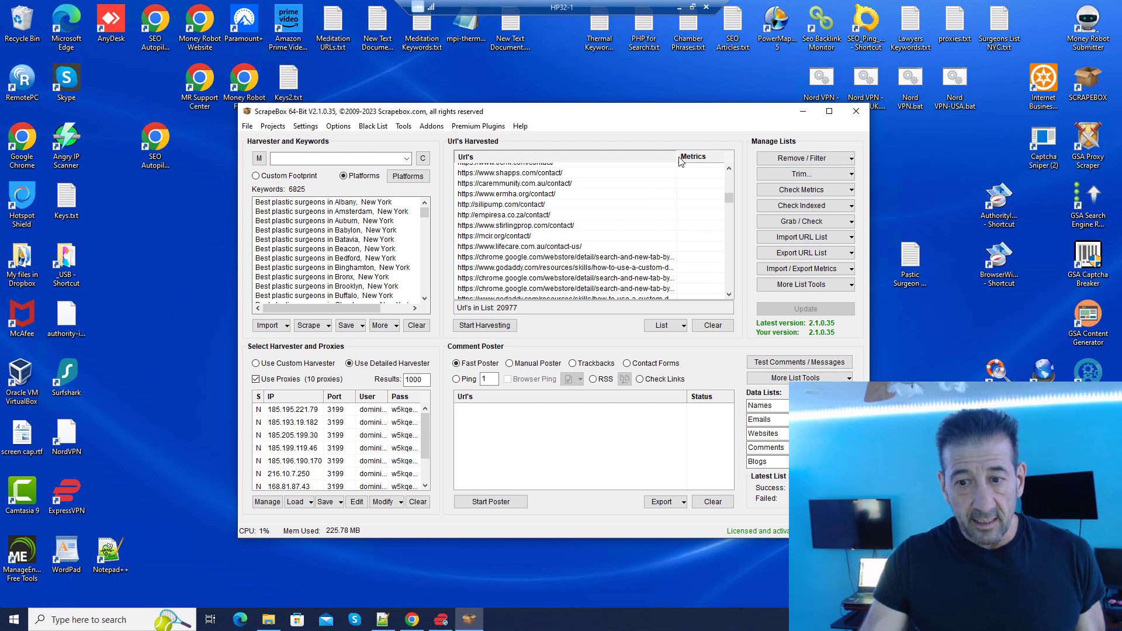
scroll(602, 239, down, 2)
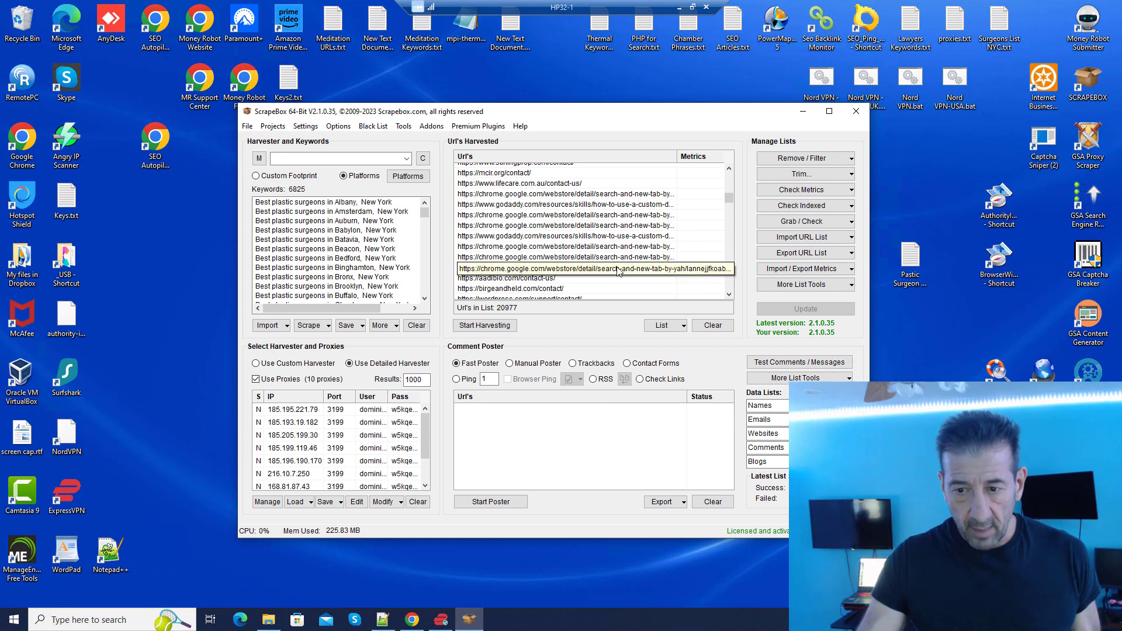
Remove the duplicate URLs from ScrapeBox's harvested list
click(817, 165)
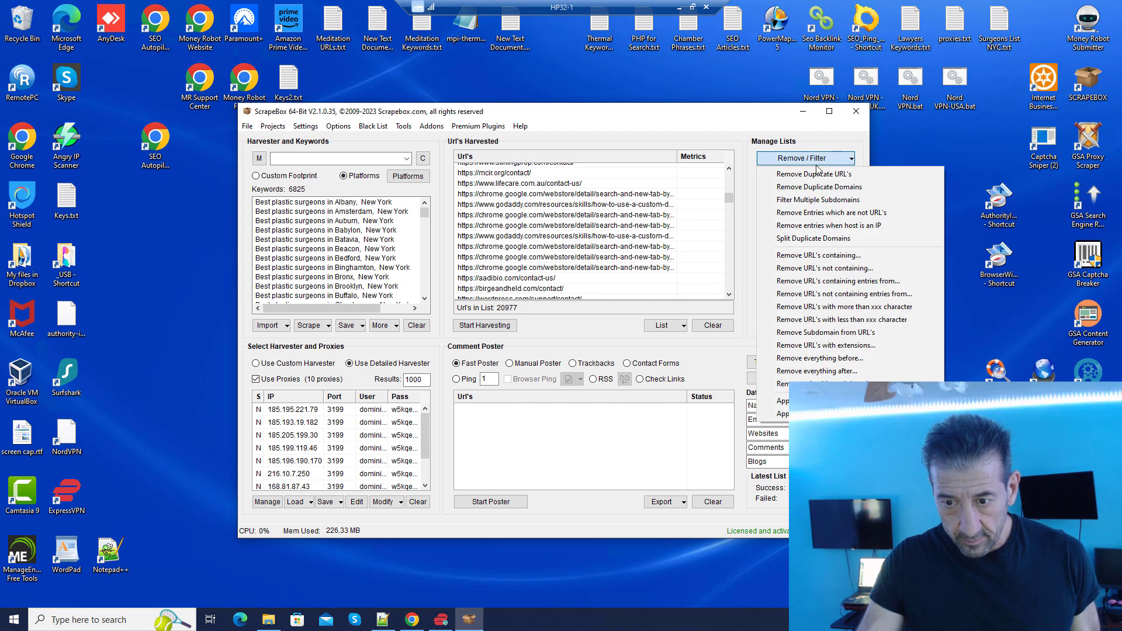
click(851, 179)
click(556, 308)
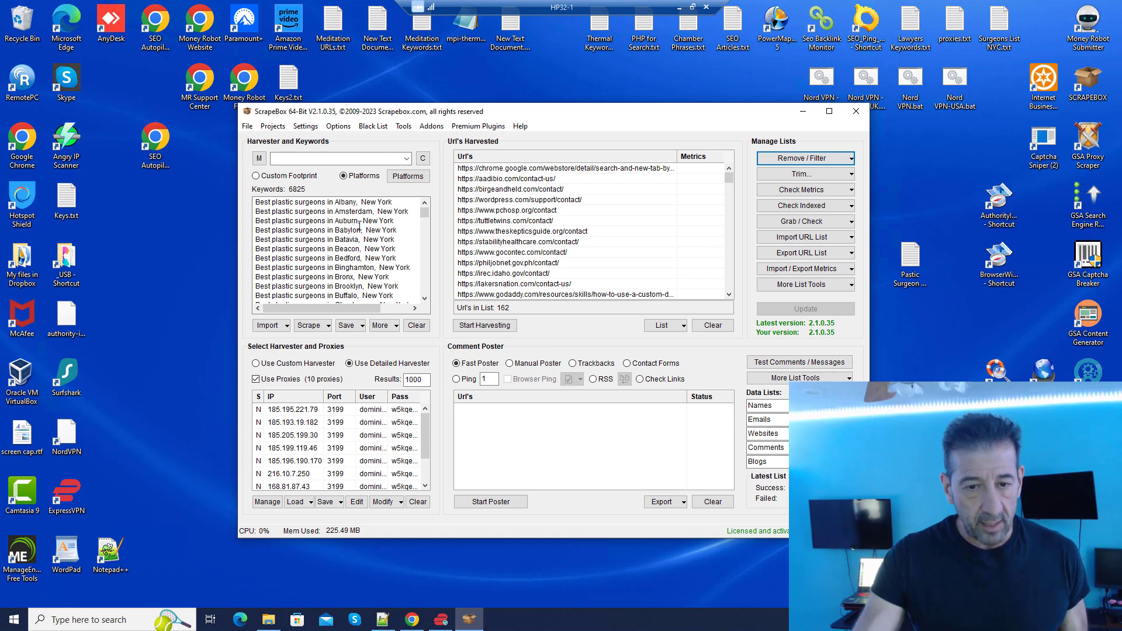
Switch to Notepad++ and review the city list in New York.txt and the keywords in Plastic Surgeon Phrases.txt
click(382, 620)
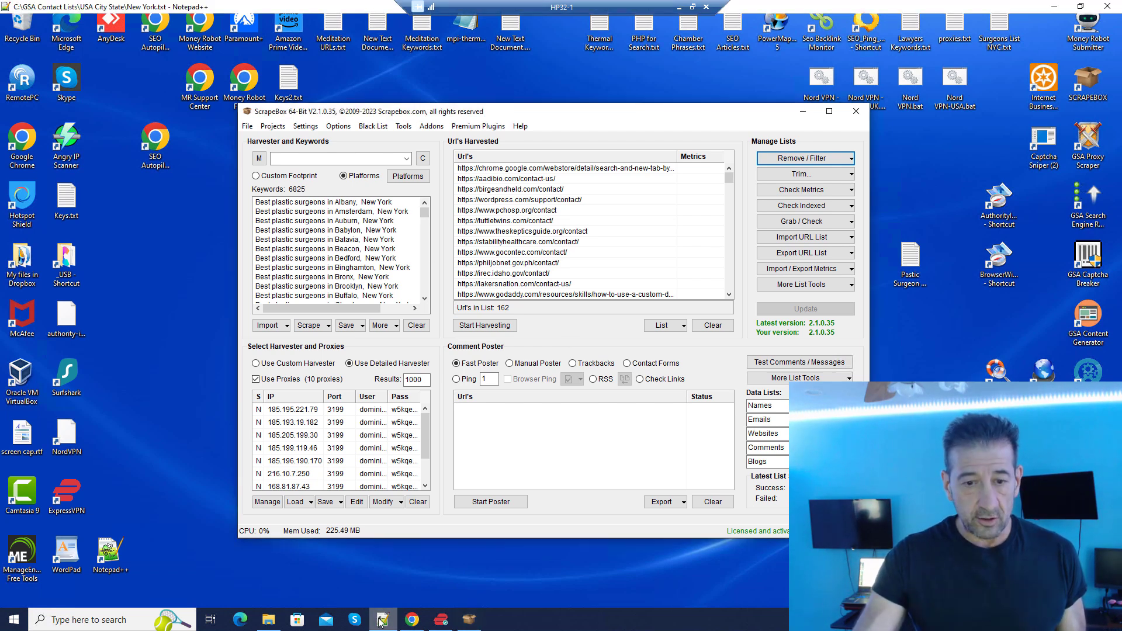
scroll(182, 207, up, 1)
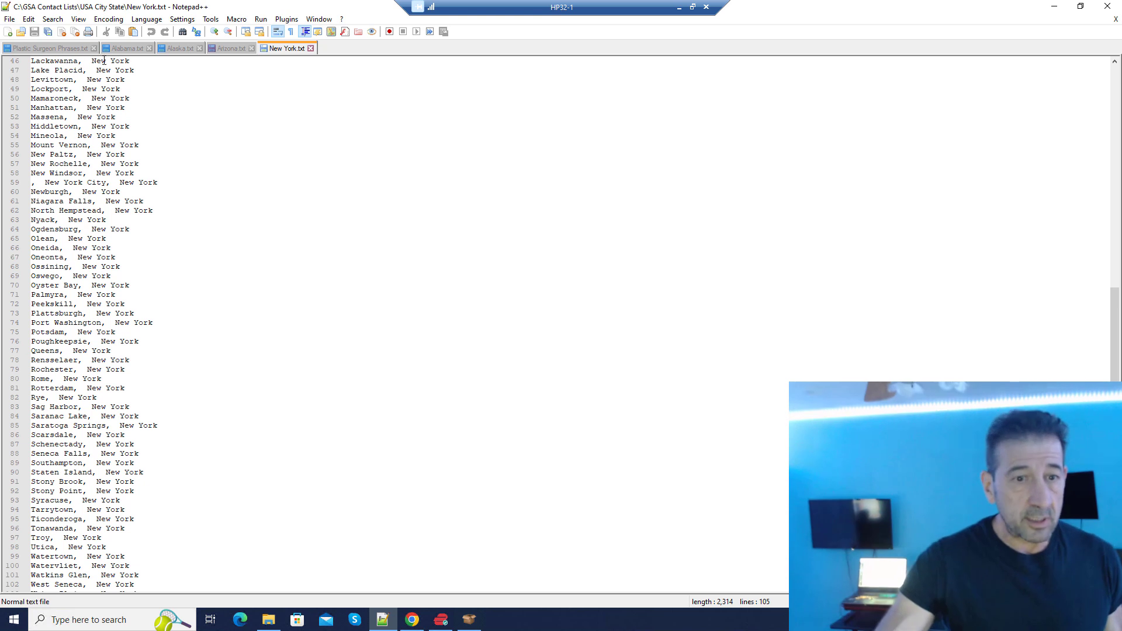
click(46, 48)
scroll(252, 287, down, 1)
scroll(253, 287, down, 2)
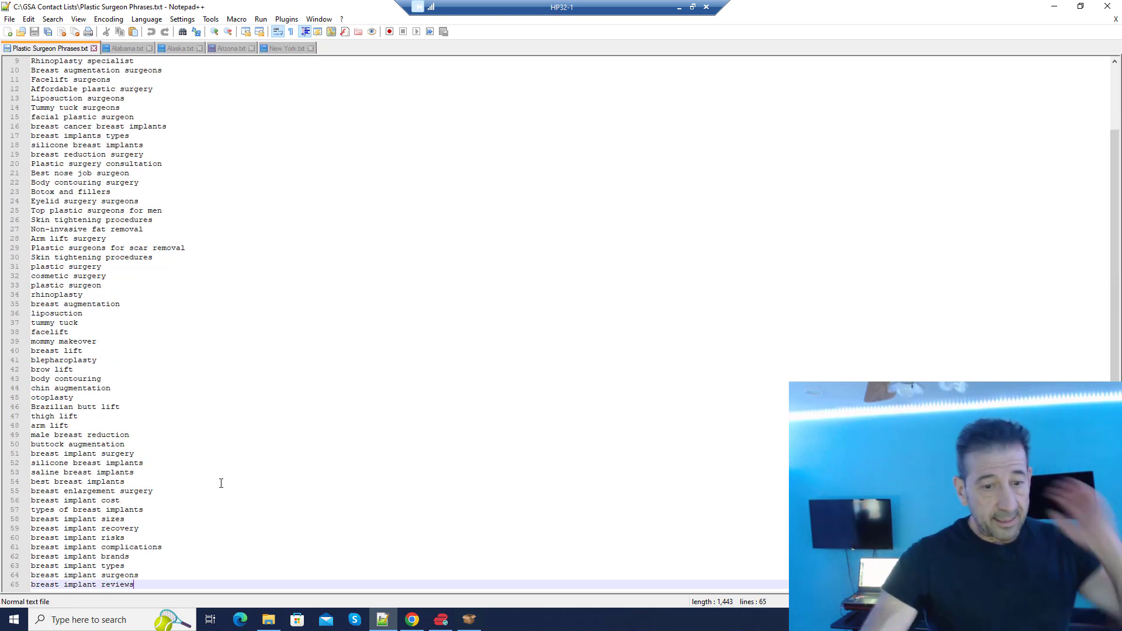
scroll(182, 298, up, 3)
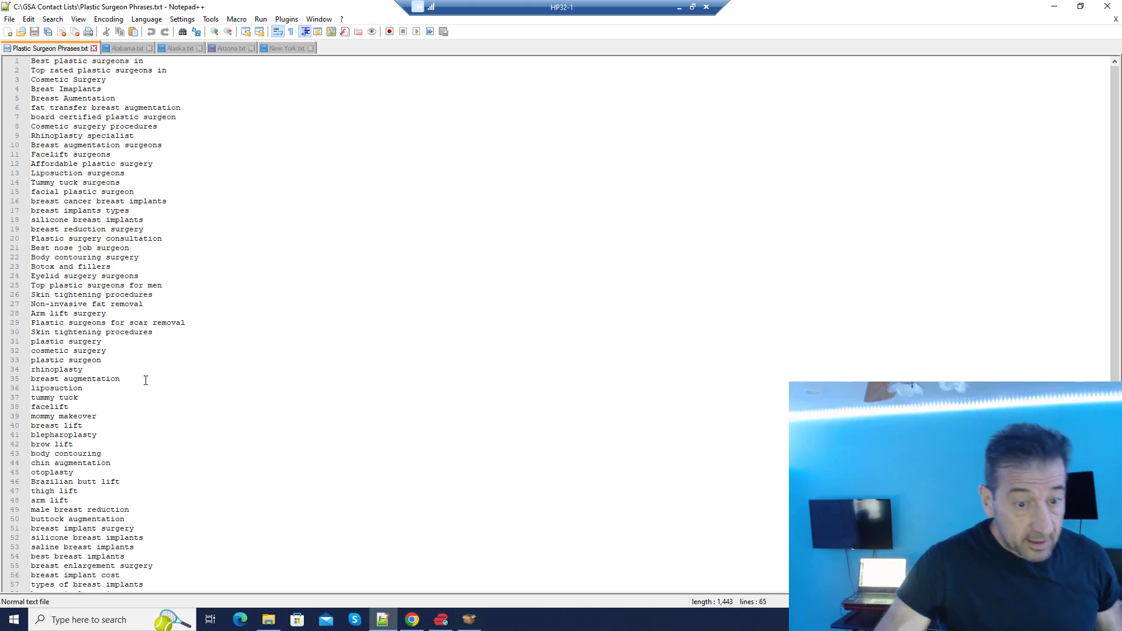
scroll(175, 484, down, 3)
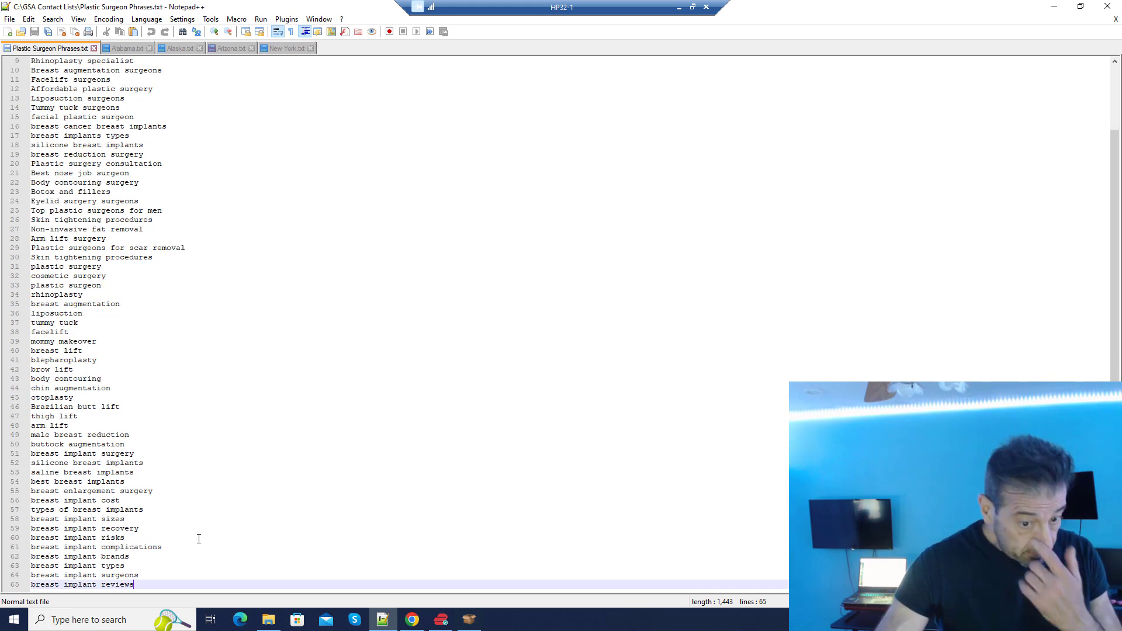
Highlight the breast implant phrases at the end of Plastic Surgeon Phrases.txt, and minimize Notepad++
drag(143, 585, 18, 448)
click(22, 445)
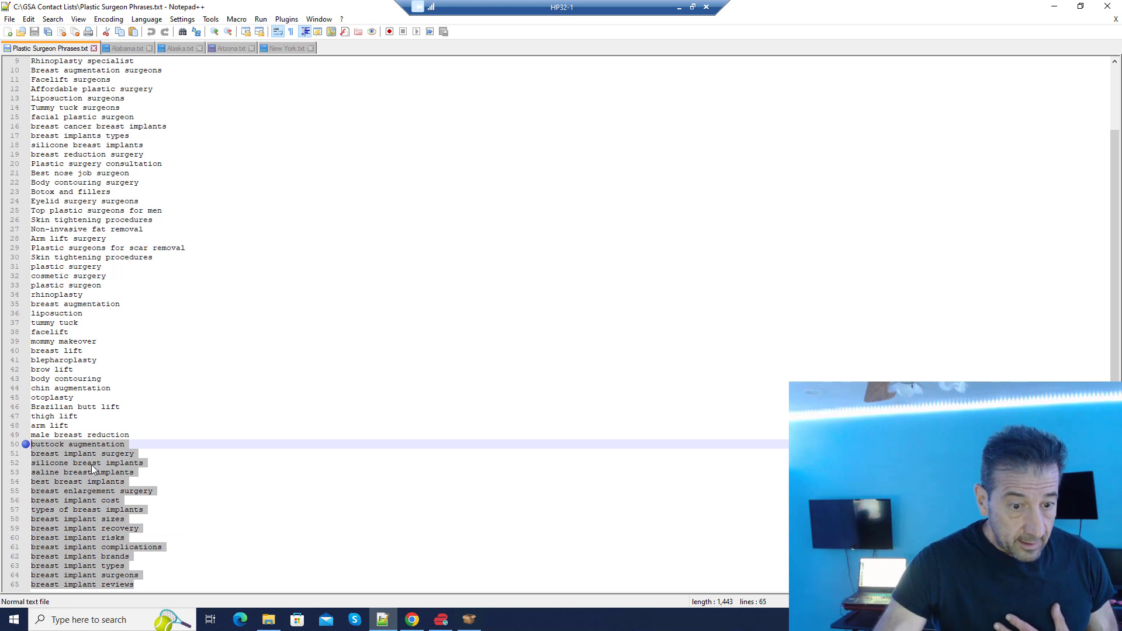
click(171, 463)
drag(188, 453, 240, 586)
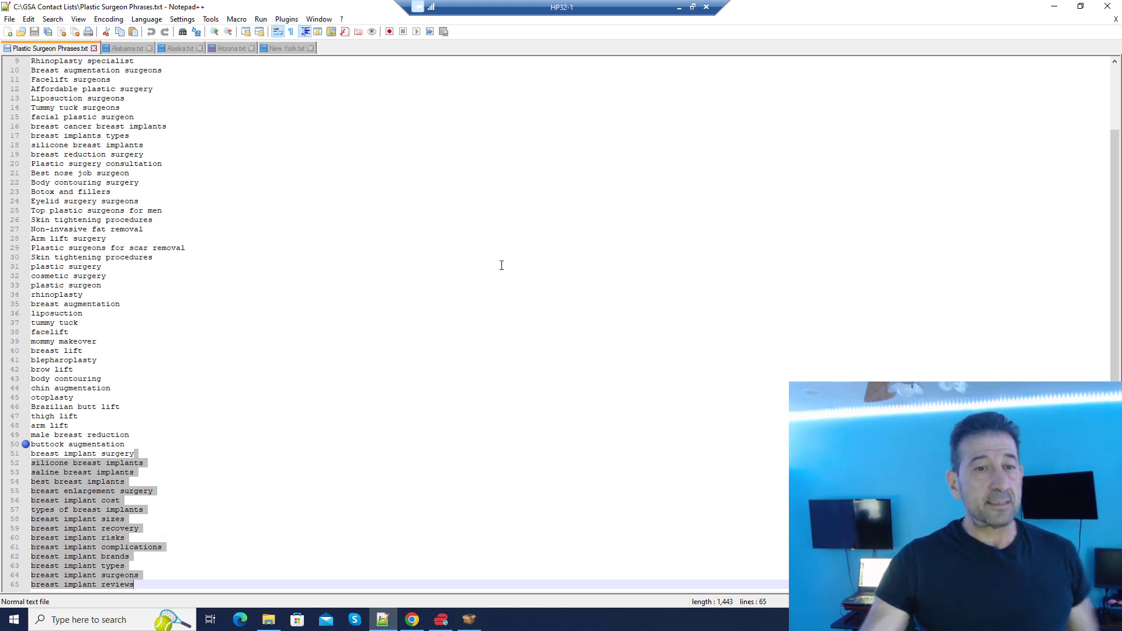
click(1056, 6)
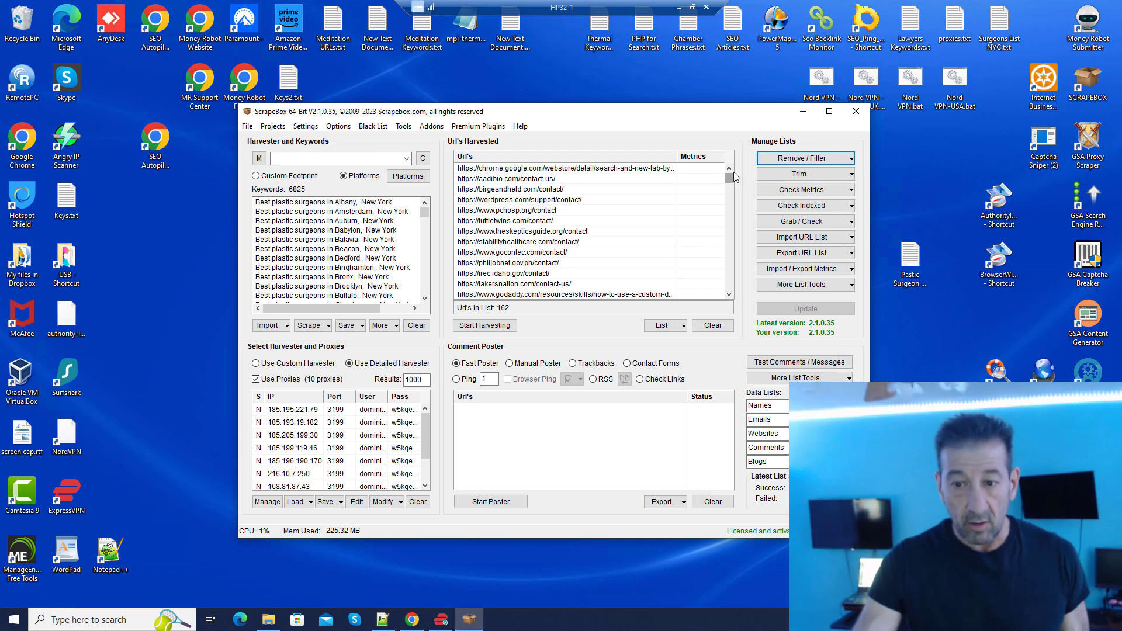
Check the deduplicated URL list in ScrapeBox on HP32-1, and leave that remote session minimized
mouse_move(729, 177)
mouse_down()
mouse_move(729, 282)
mouse_move(728, 176)
mouse_up()
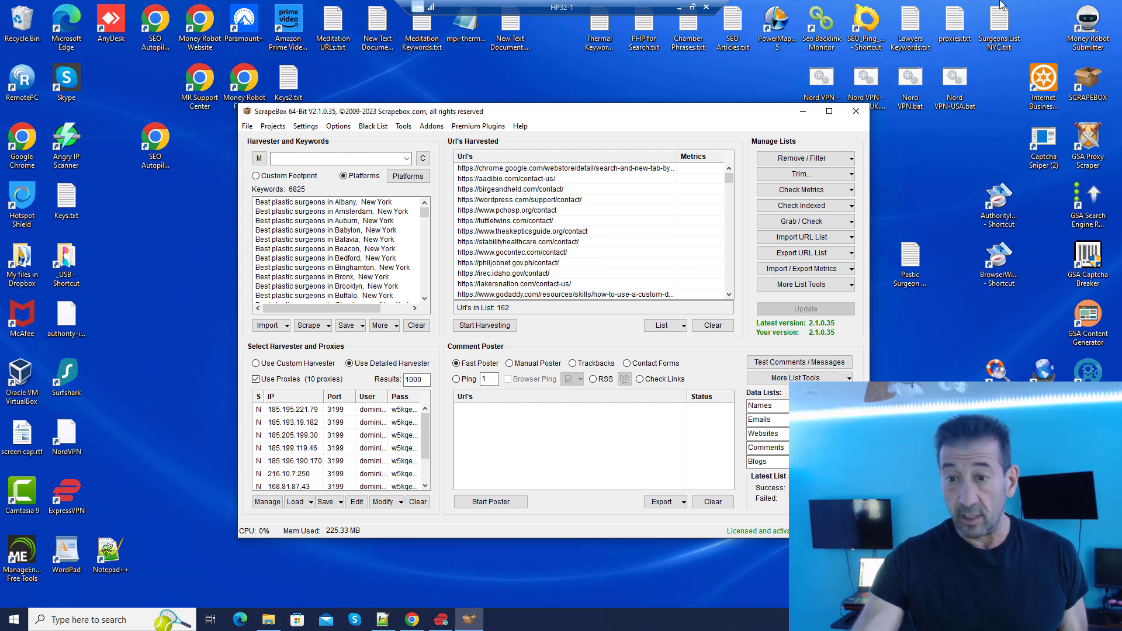
click(679, 7)
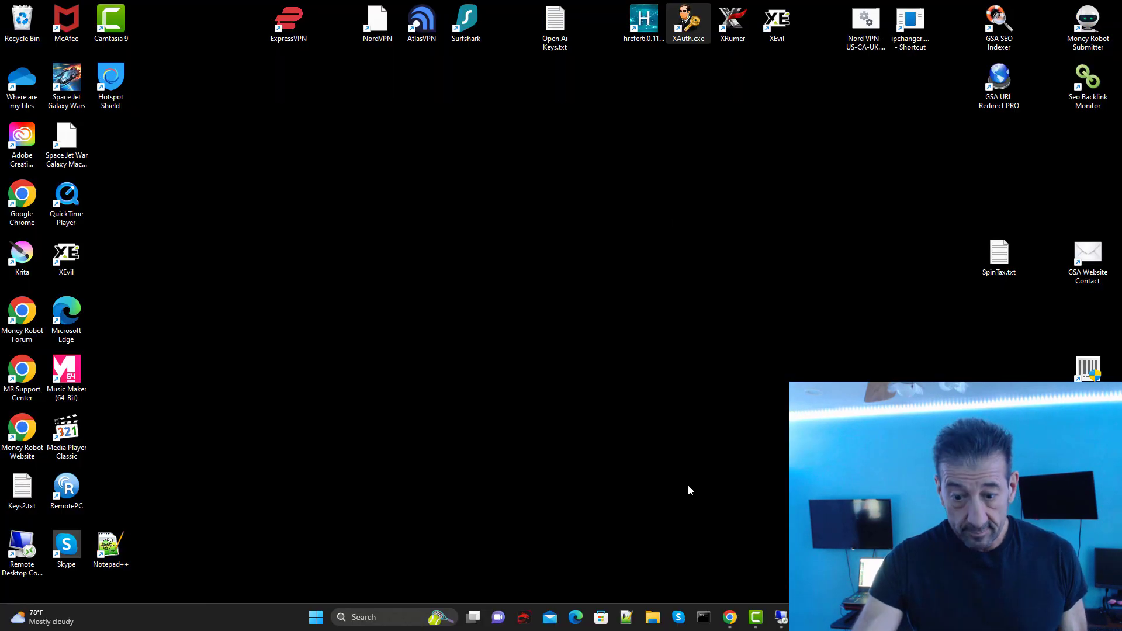
mouse_move(749, 622)
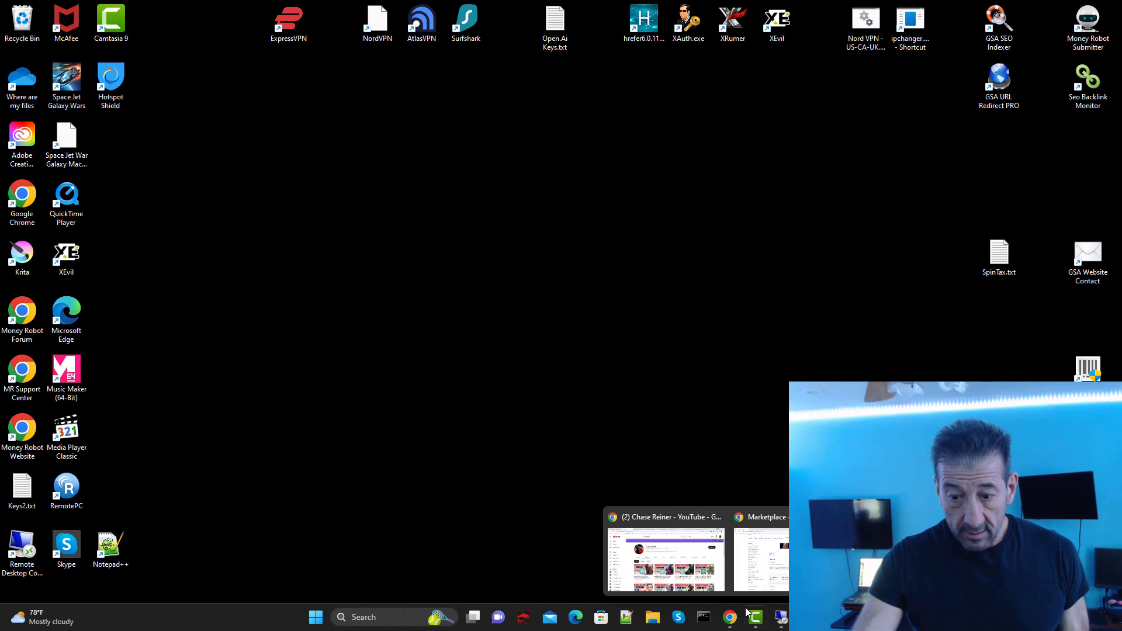
mouse_move(783, 621)
click(754, 579)
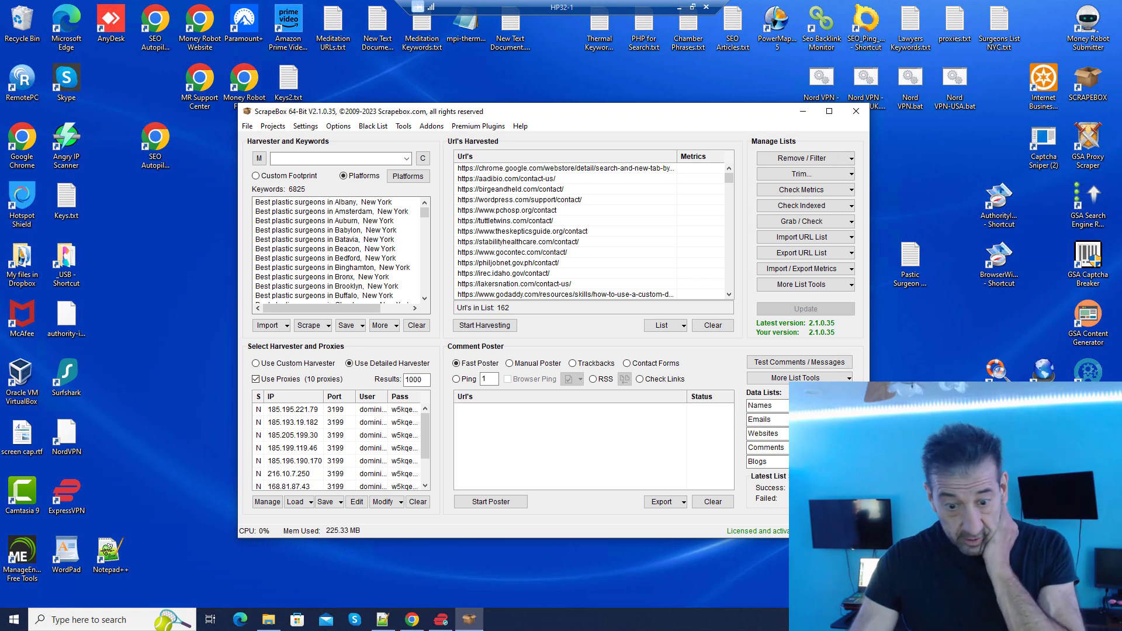
click(679, 8)
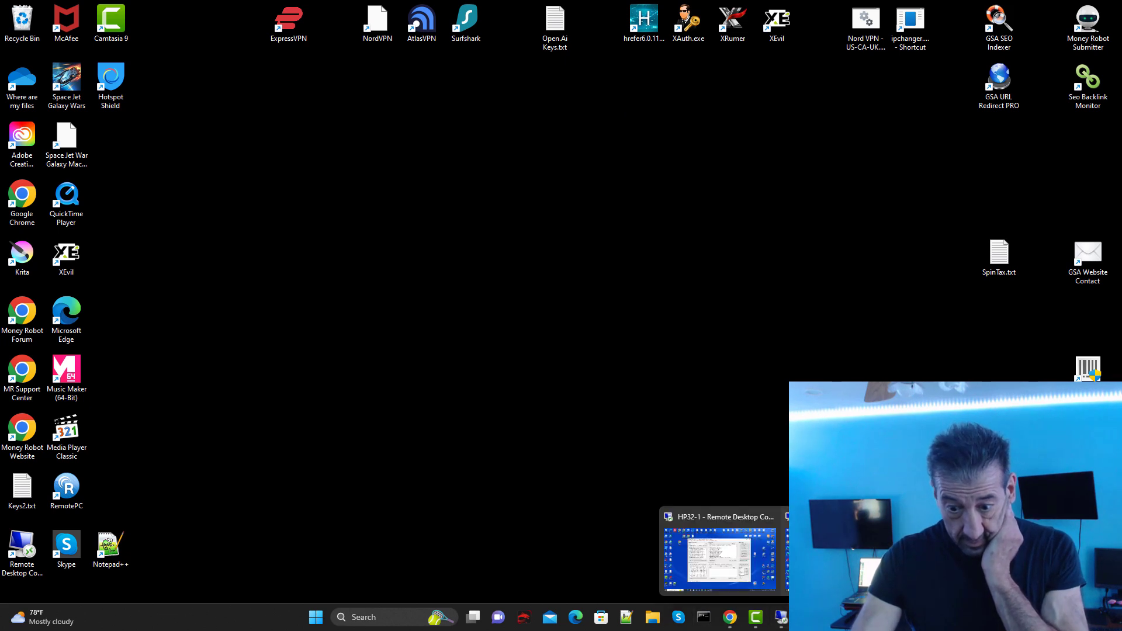
On the HP32-3 remote desktop, restore GSA Website Contact, move it partly clear of ScrapeBox, and bring ScrapeBox to the front
click(781, 618)
click(440, 621)
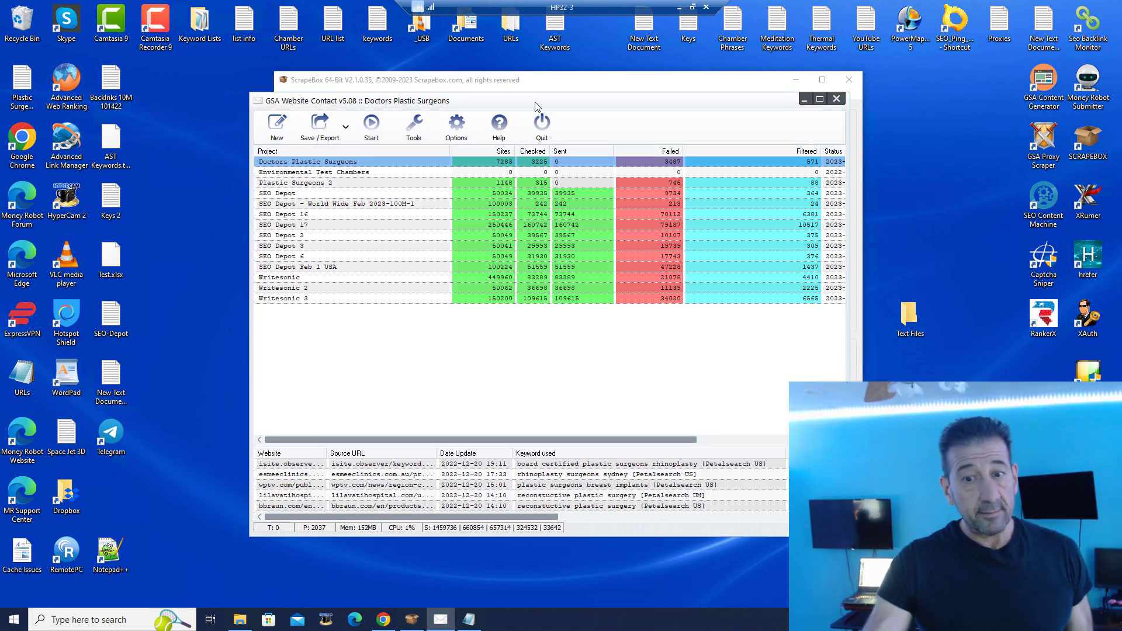
drag(537, 105, 521, 110)
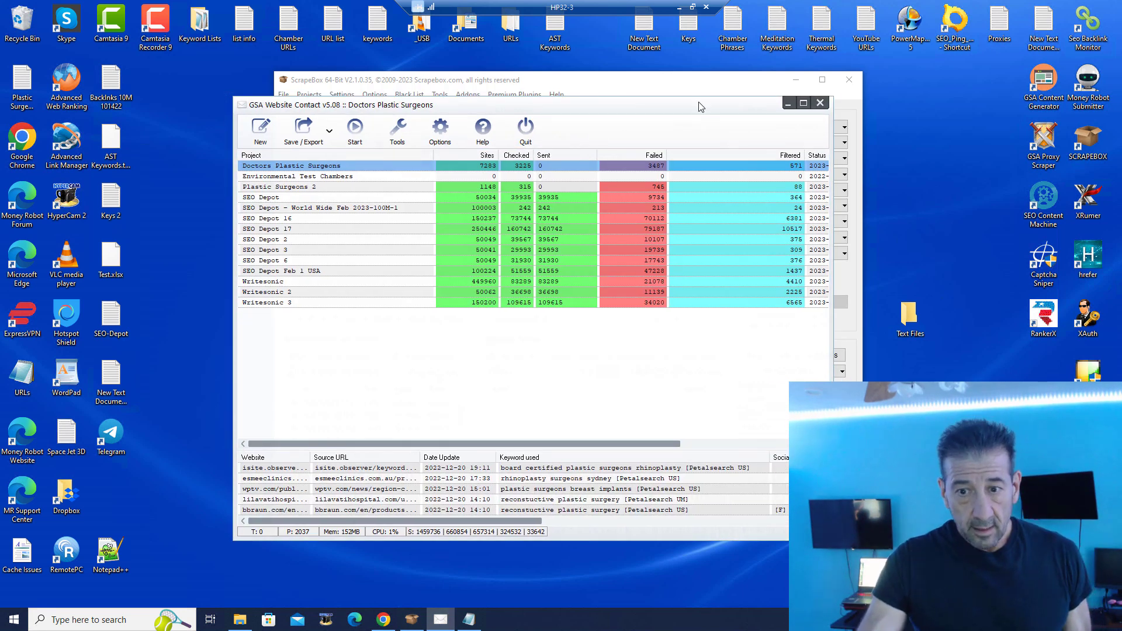
drag(678, 106, 610, 144)
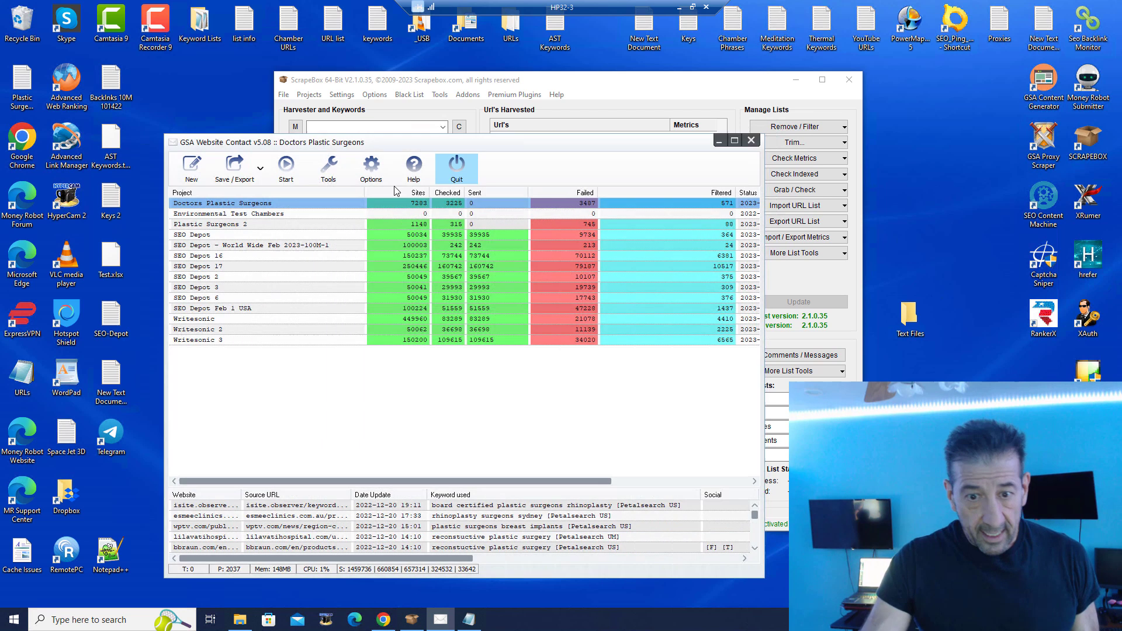
click(587, 95)
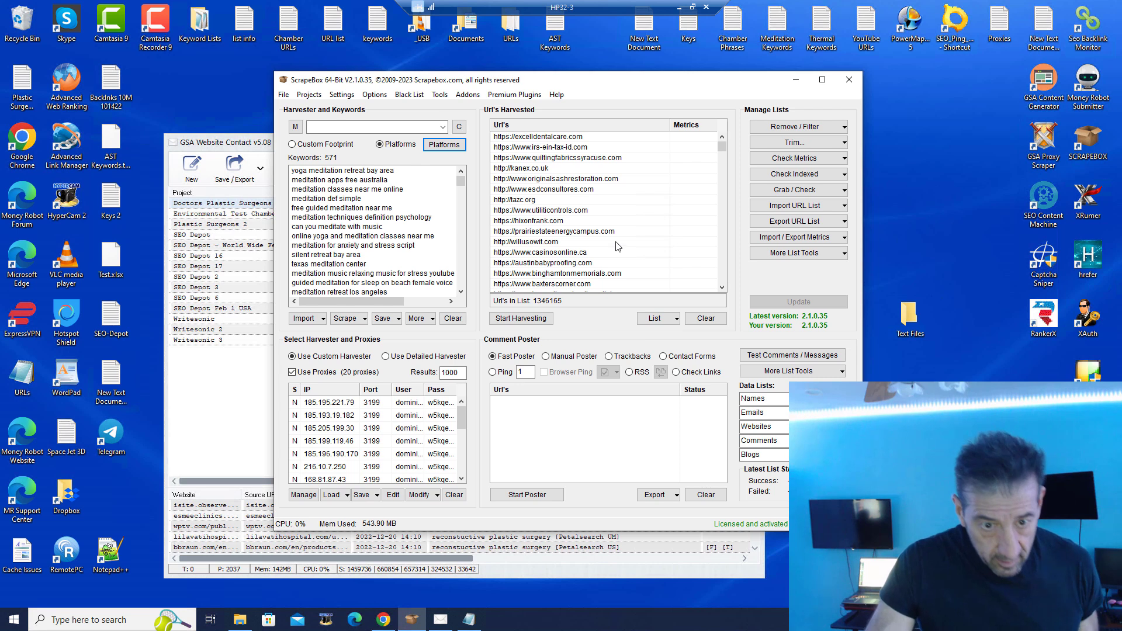
Review the harvested URLs in ScrapeBox, and clear the whole list
scroll(608, 269, down, 3)
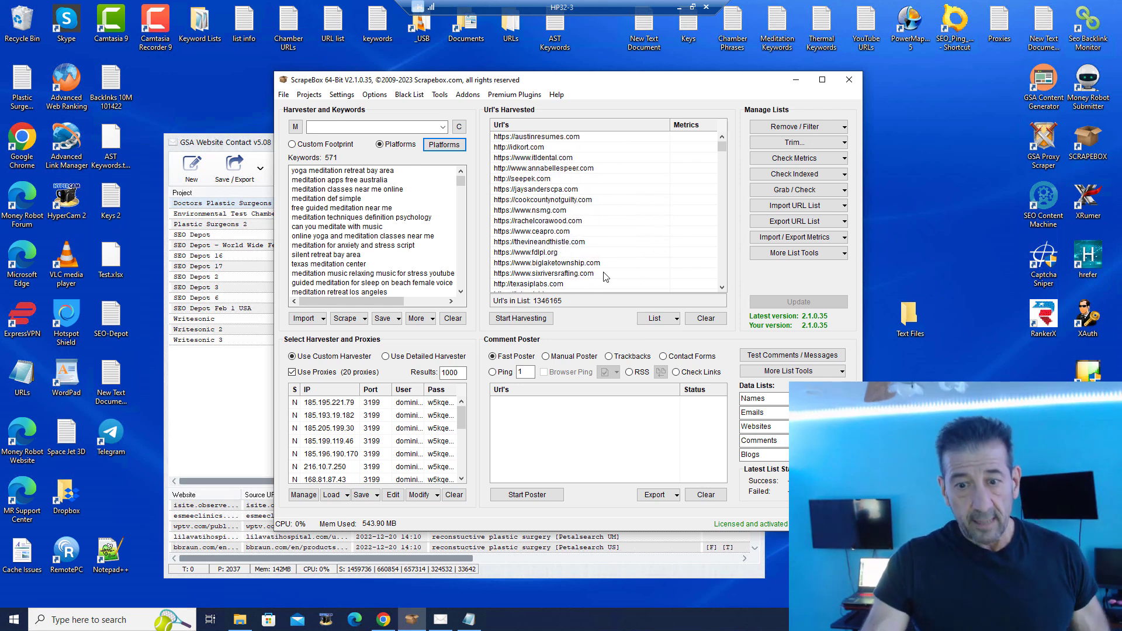
scroll(629, 244, down, 3)
scroll(628, 244, down, 3)
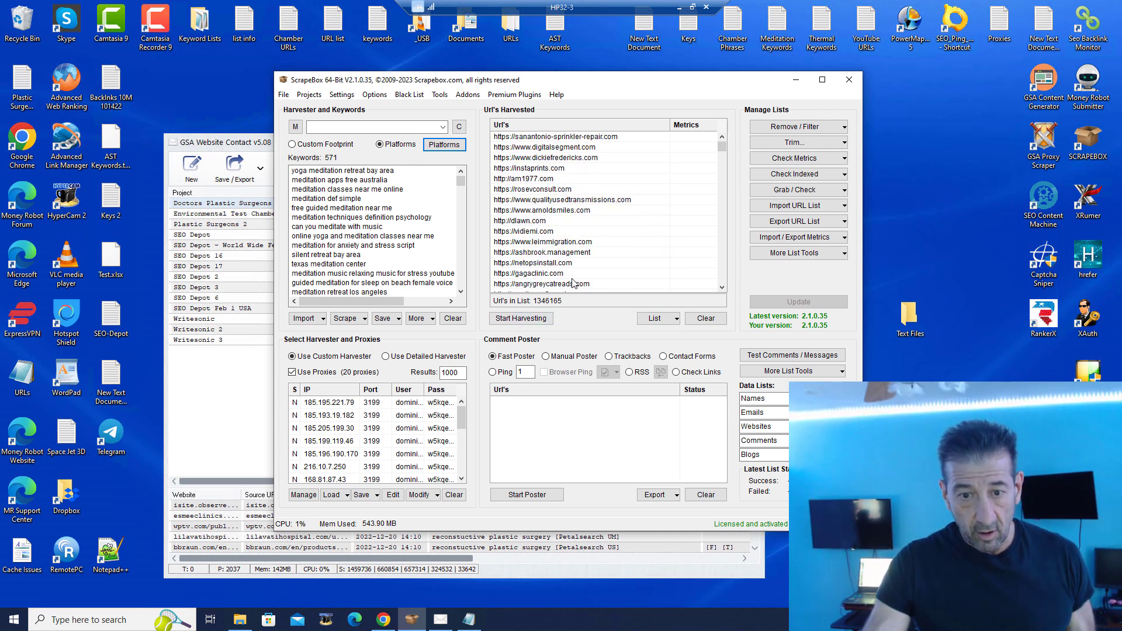
click(706, 318)
Import Plastic Surgeon URLs GSA from the GSA Contact Lists folder as the harvested list, and remove its duplicate URLs
right_click(680, 173)
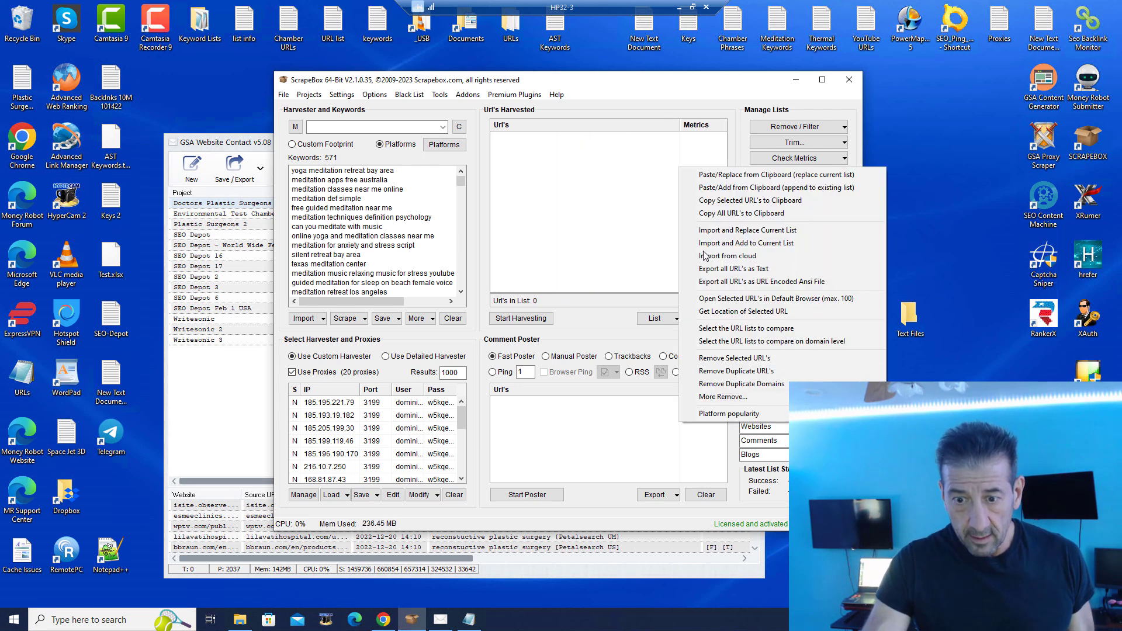
click(771, 232)
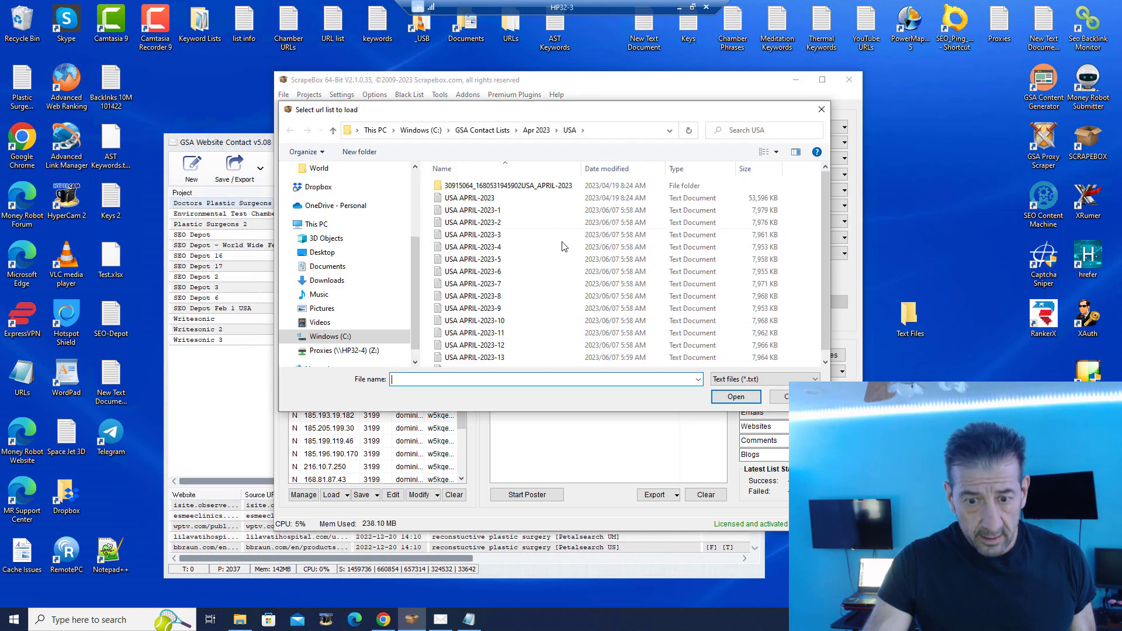
click(483, 130)
scroll(560, 278, down, 2)
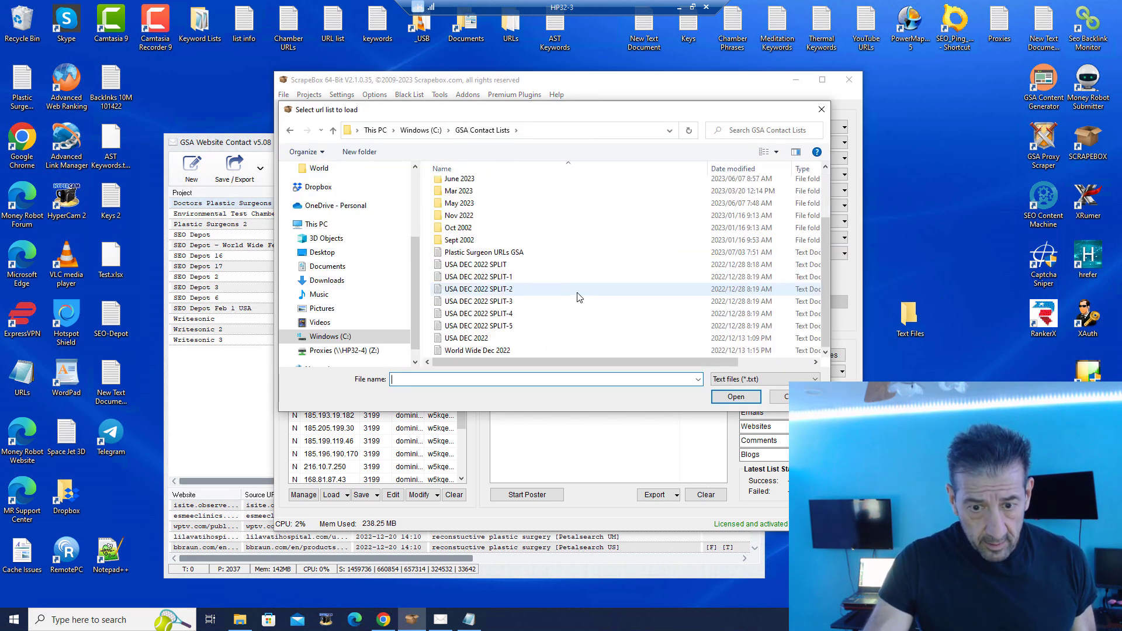
click(518, 253)
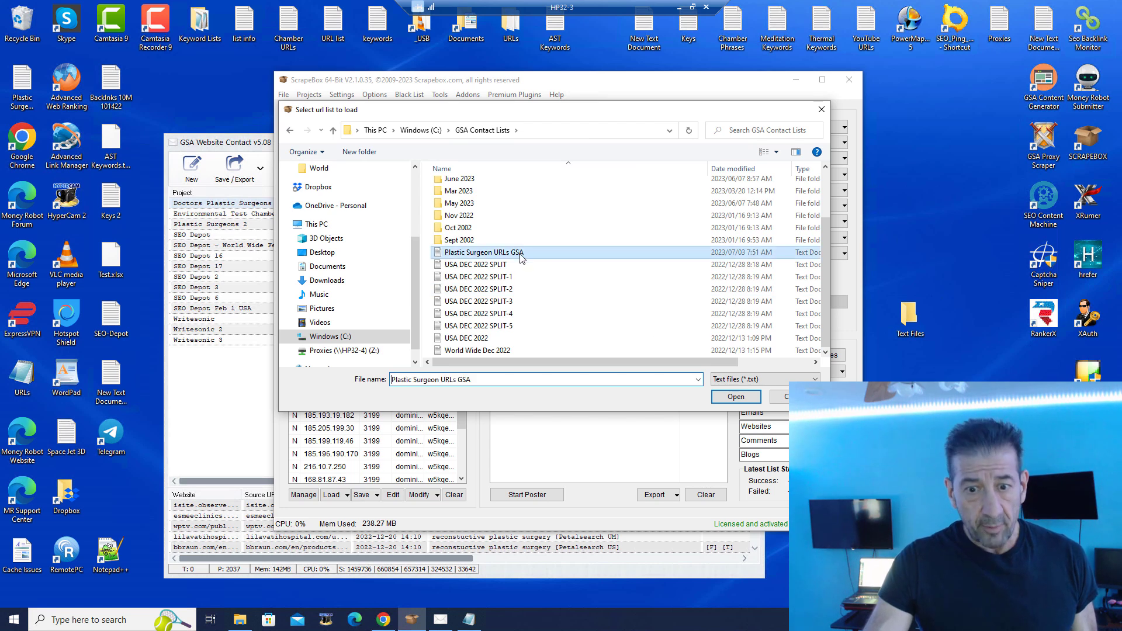
click(736, 397)
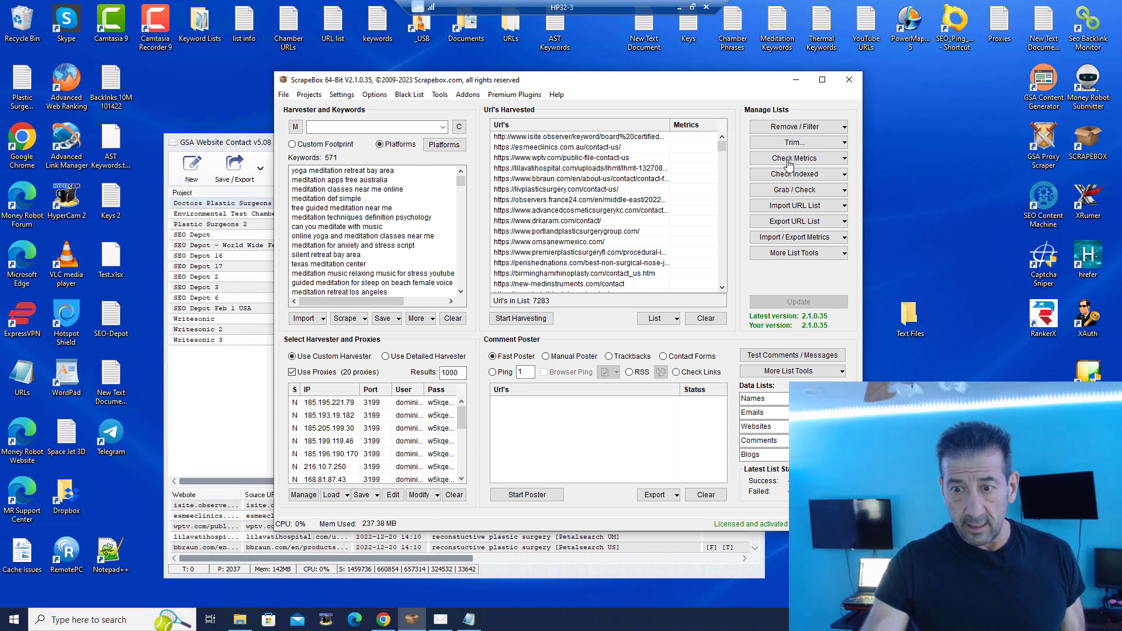
click(816, 126)
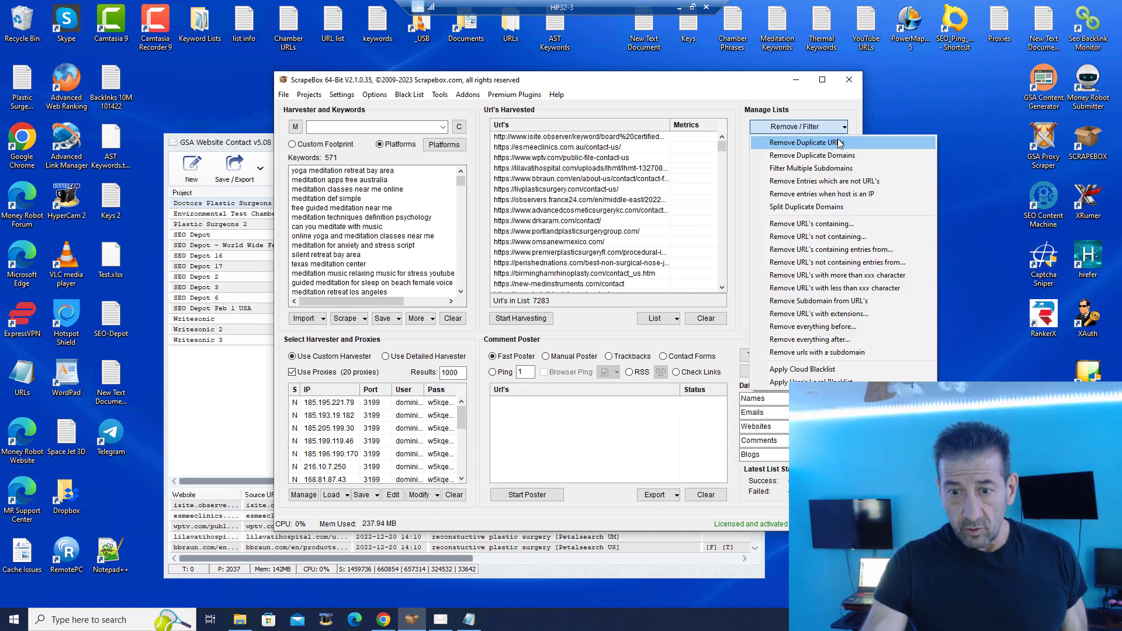
click(838, 143)
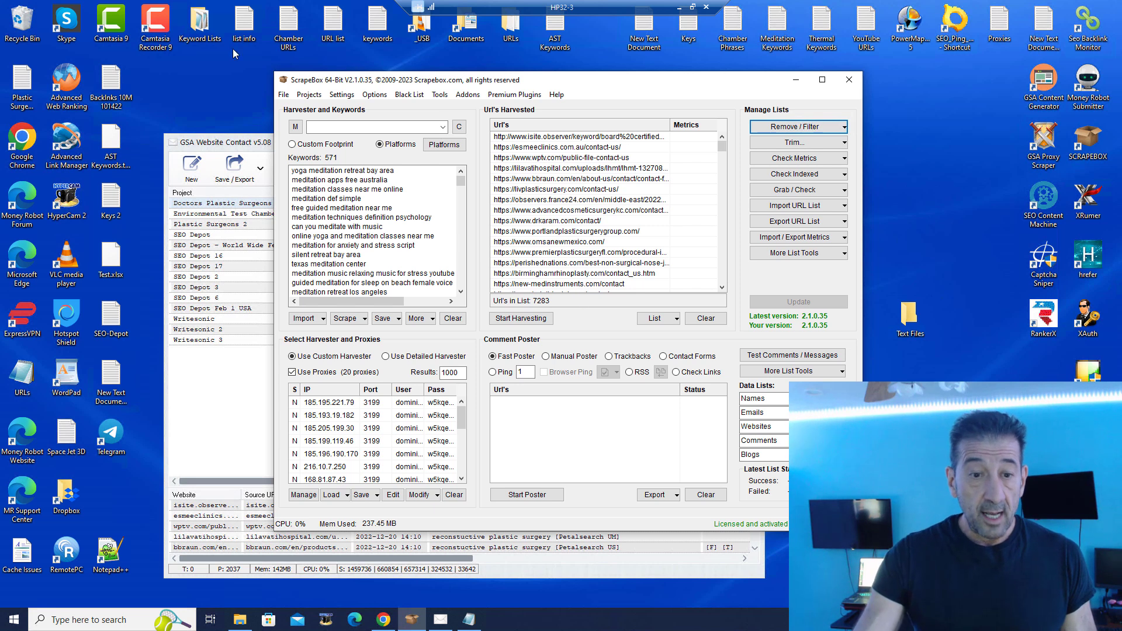
Place the GSA Website Contact and ScrapeBox windows partly side by side, and check the sent statistics of the contact projects
click(254, 142)
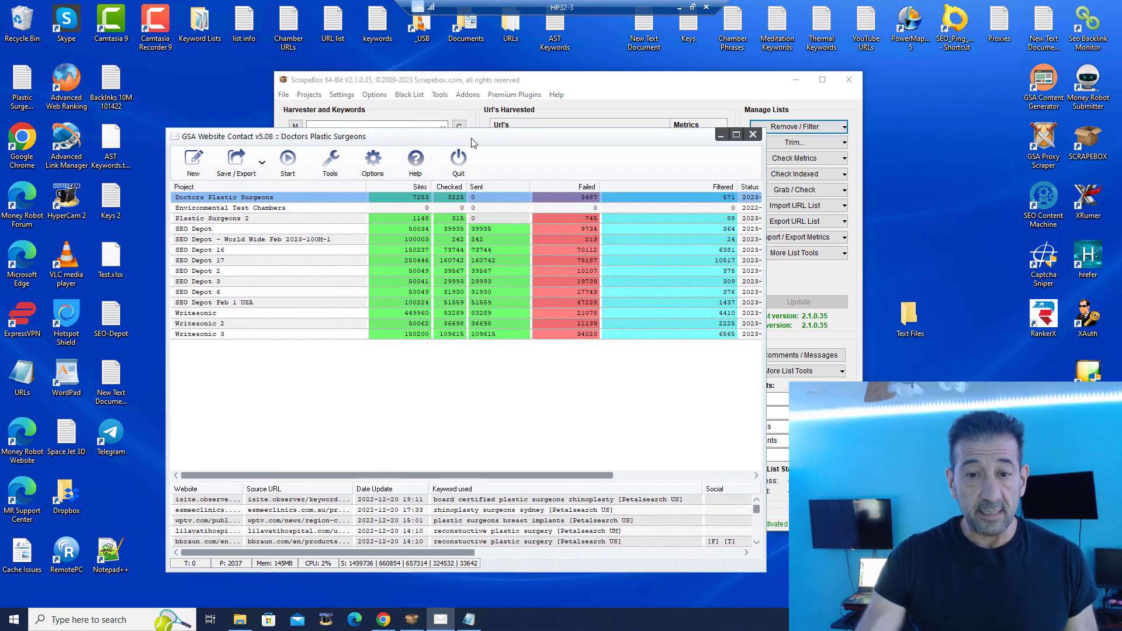
drag(474, 138, 472, 140)
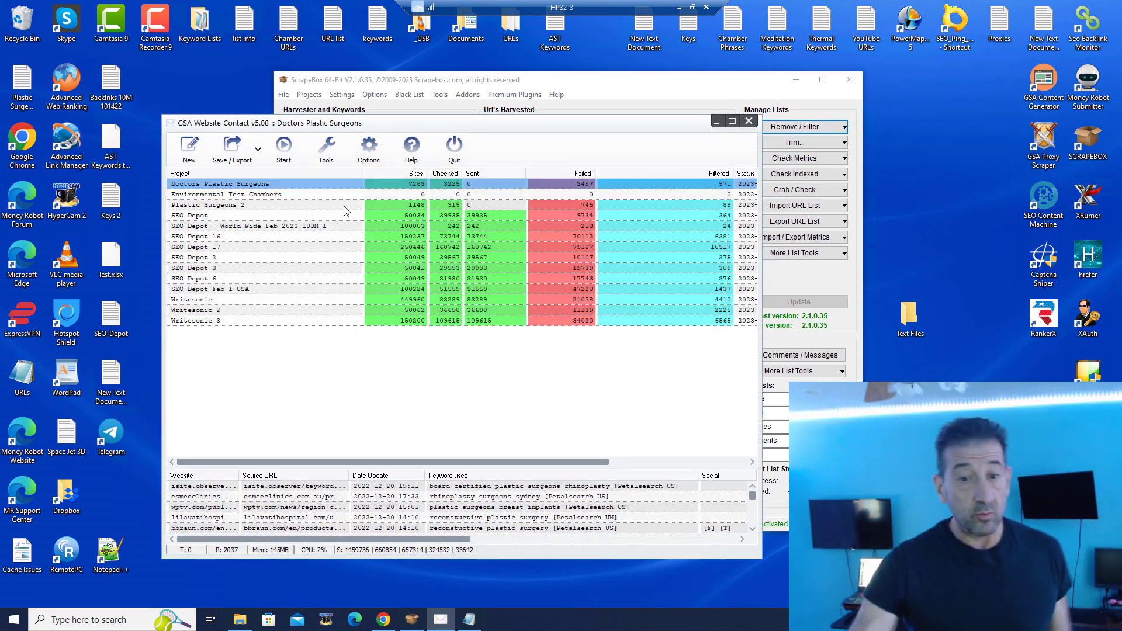
drag(607, 124, 681, 131)
click(577, 134)
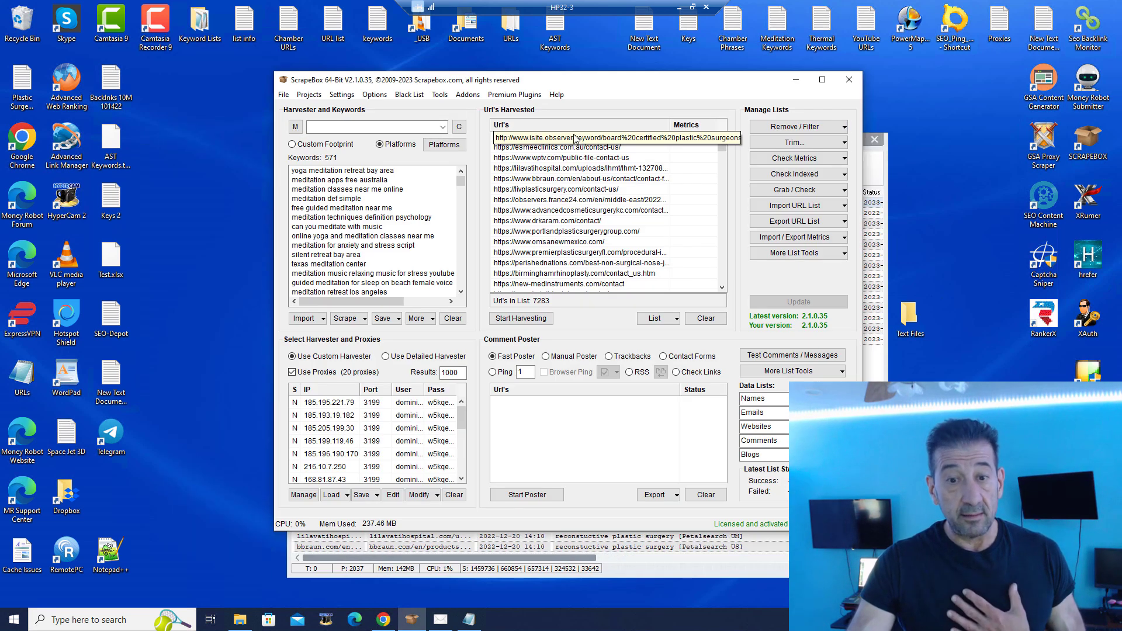
drag(550, 82, 331, 67)
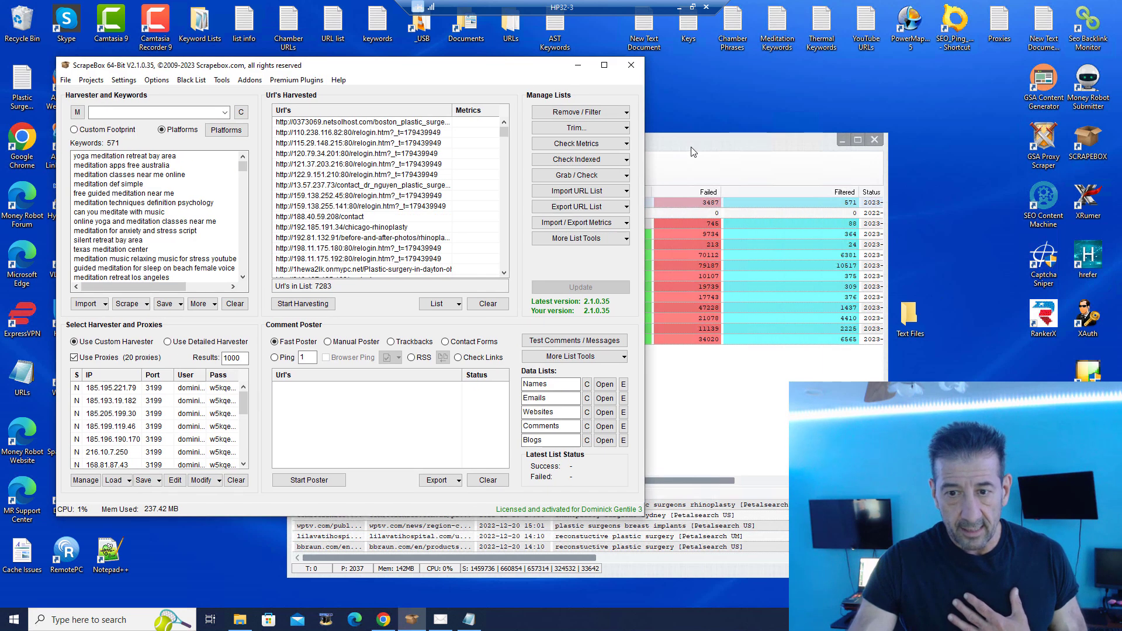
click(692, 140)
mouse_move(643, 249)
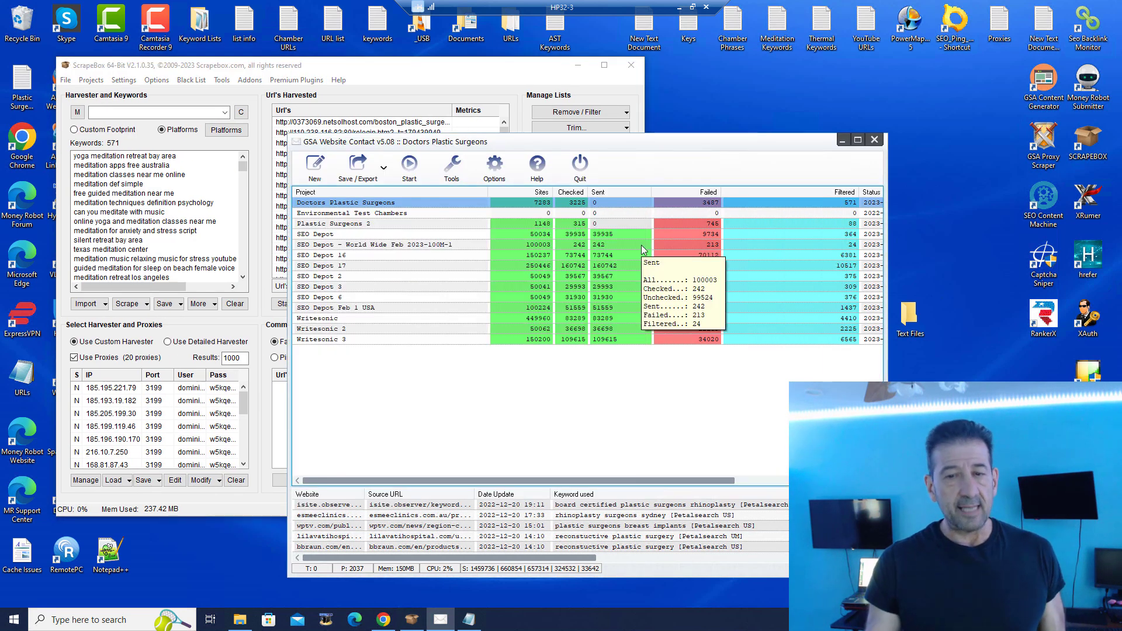
Bring ScrapeBox back over GSA Website Contact, and look through the deduplicated plastic surgeon URLs
drag(379, 65, 557, 105)
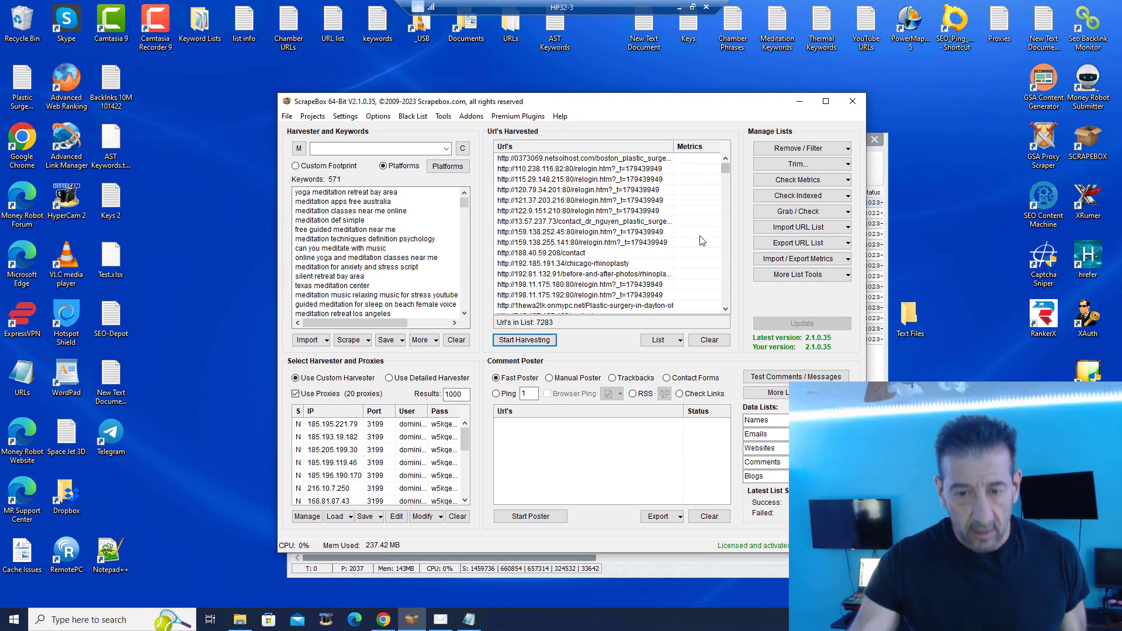
mouse_move(728, 167)
mouse_down()
mouse_move(735, 213)
mouse_move(727, 168)
mouse_up()
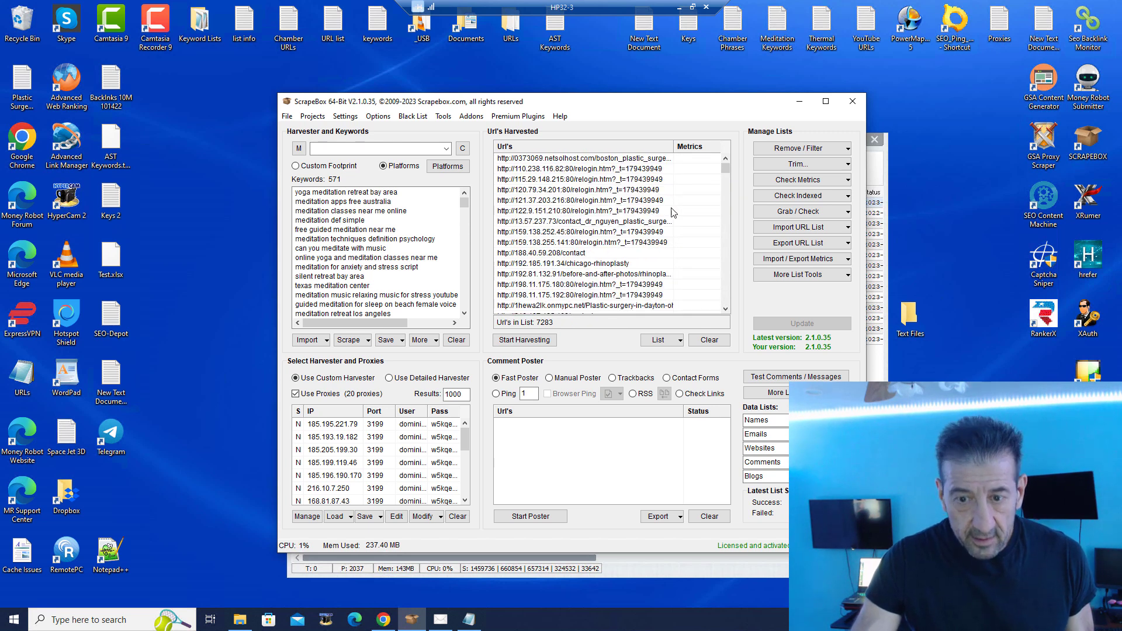
click(651, 212)
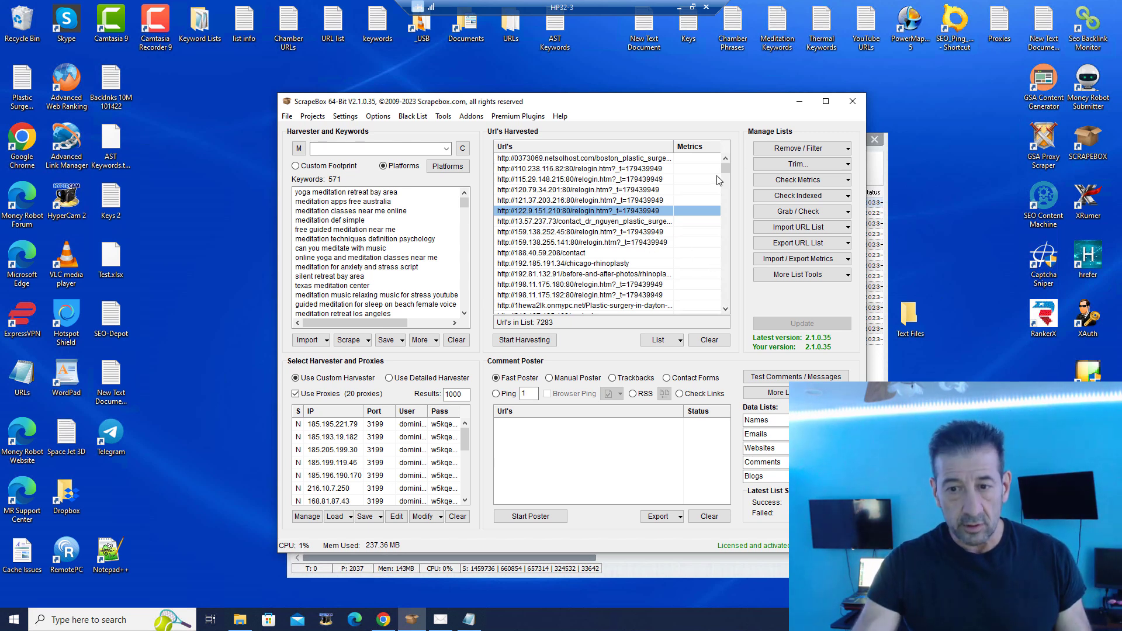
drag(728, 170, 744, 240)
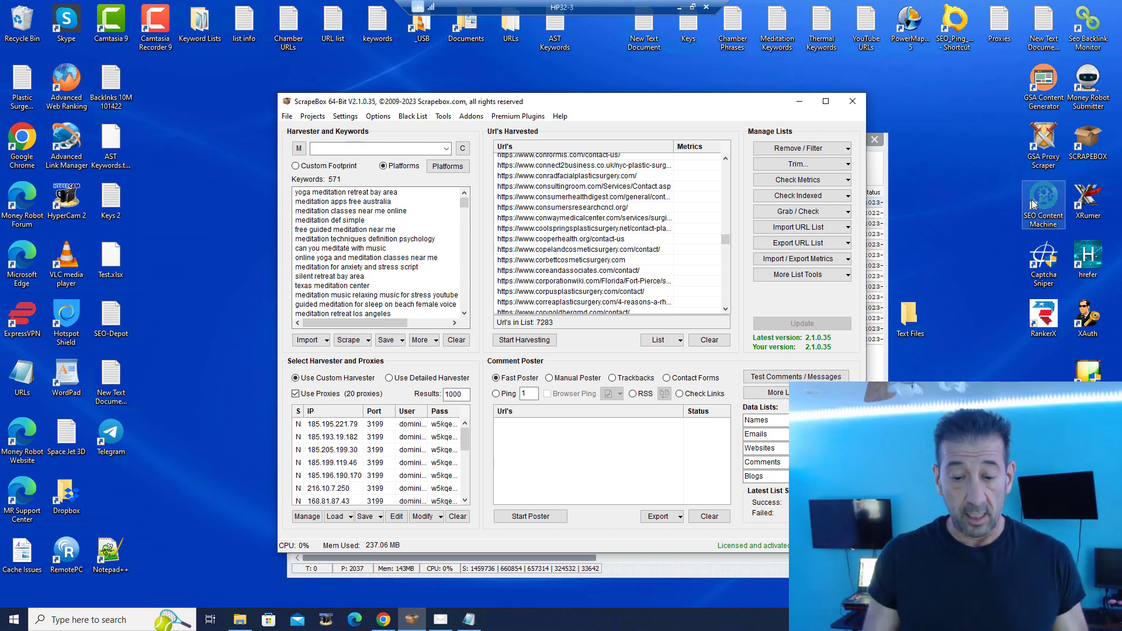
Switch to Chrome and review the purchase offer on scrapebox.com, ending back at the start of the page
key(alt)
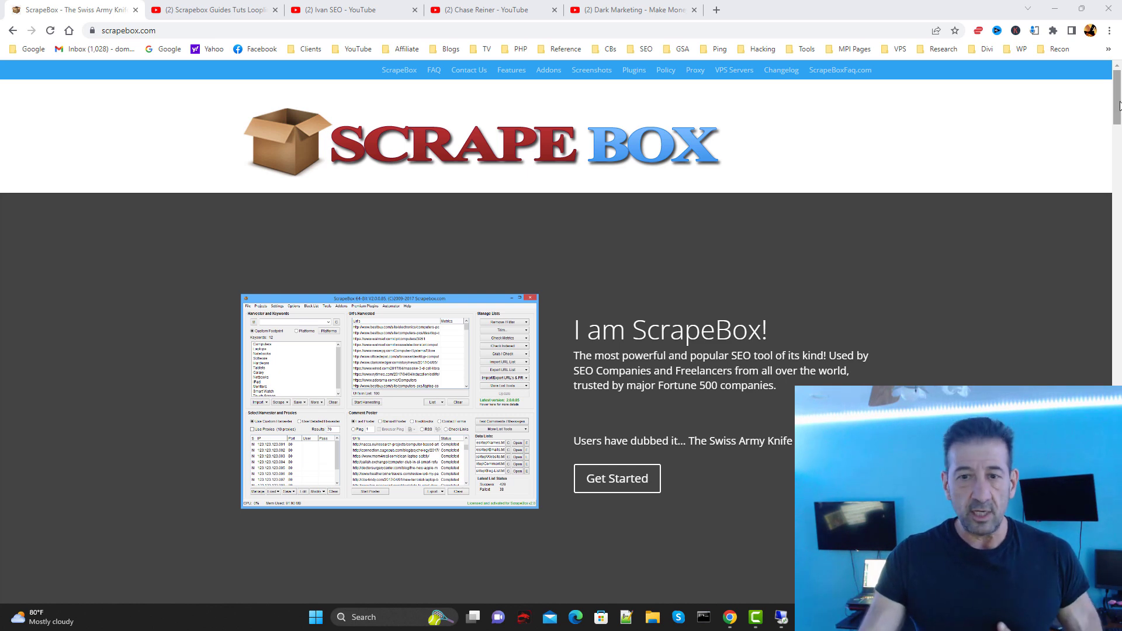
drag(1120, 105, 1120, 418)
scroll(626, 539, down, 9)
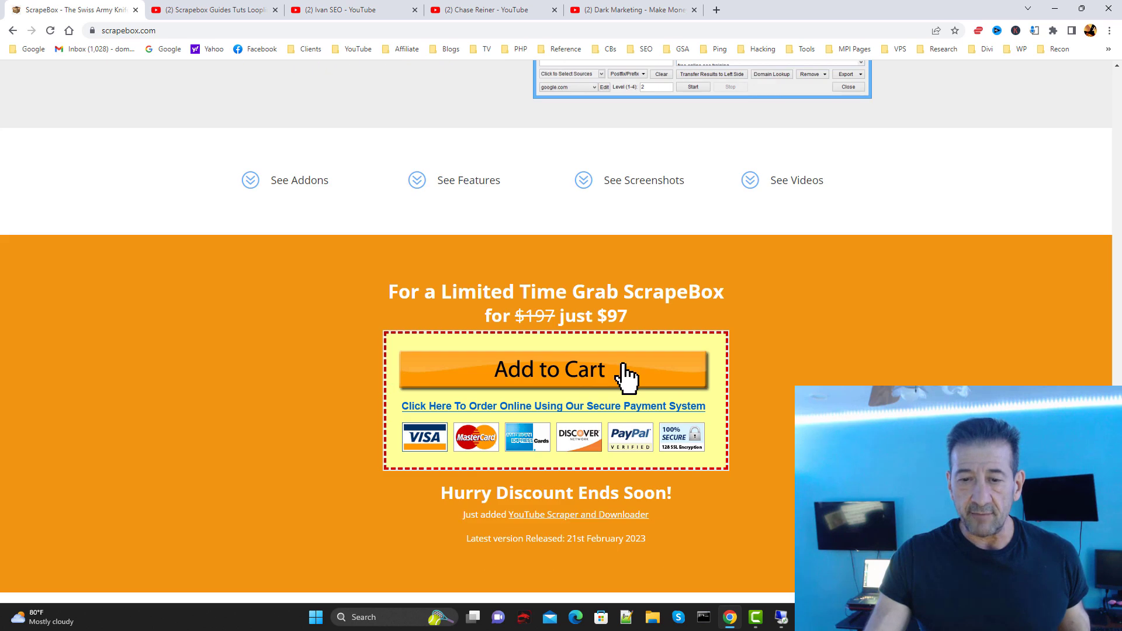
scroll(626, 341, up, 1)
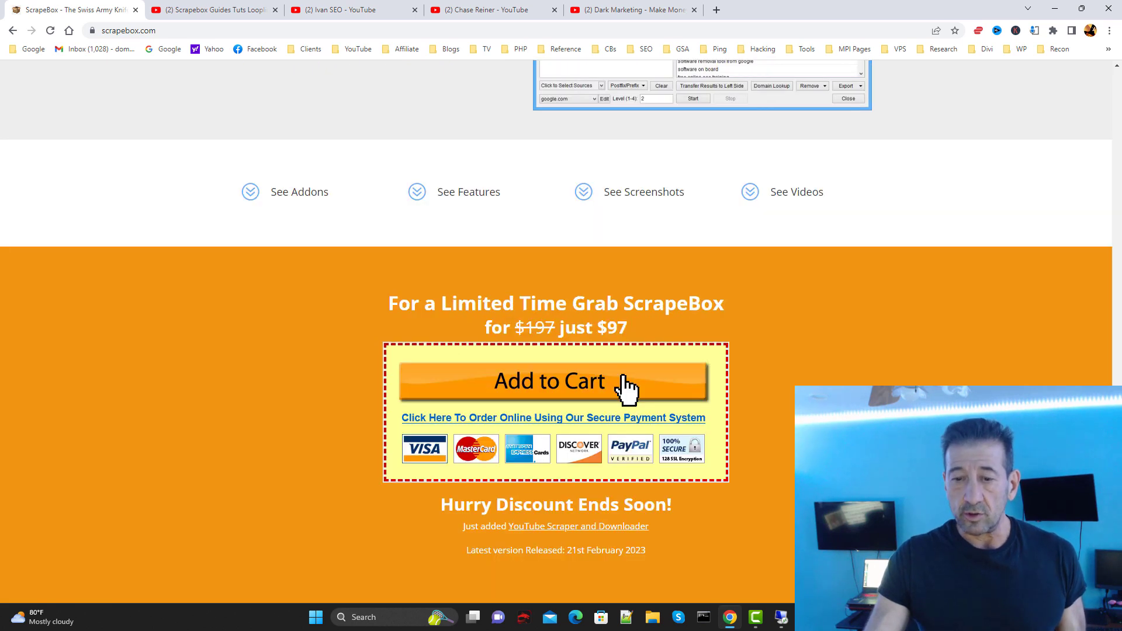
scroll(368, 254, down, 1)
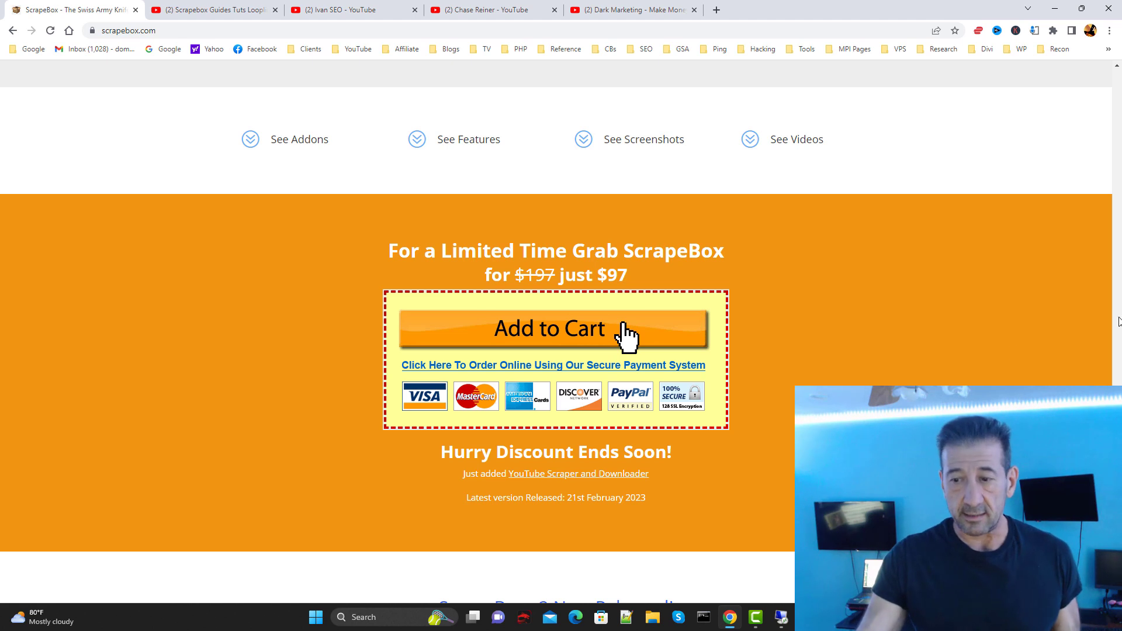
scroll(624, 336, up, 15)
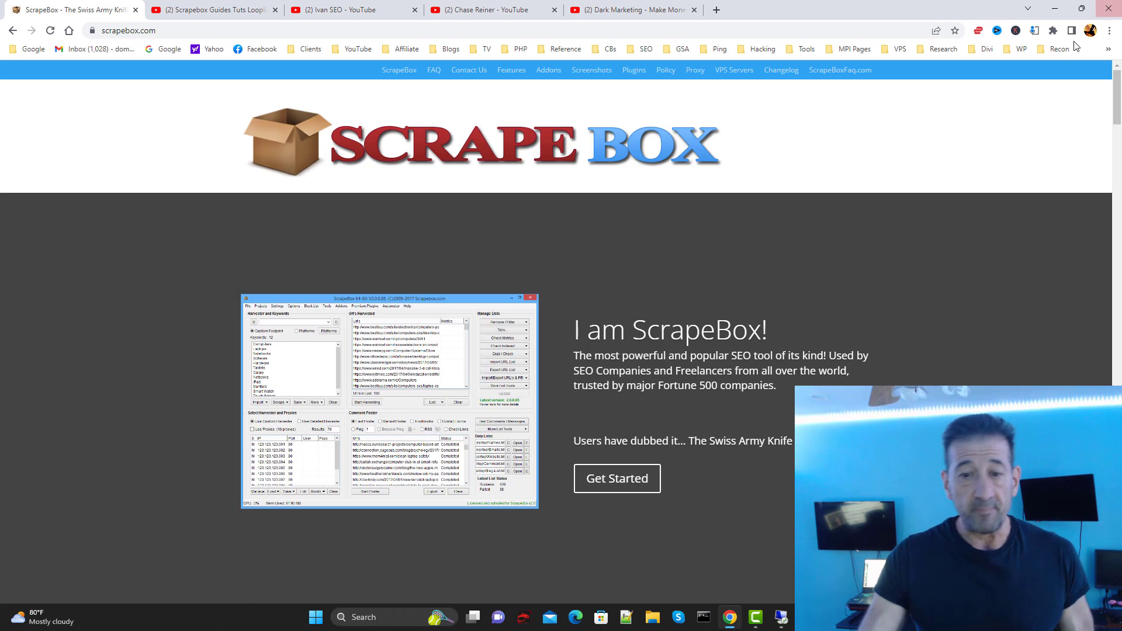
Return to ScrapeBox on HP32-3, look through its addons, and show the available premium plugins
click(780, 619)
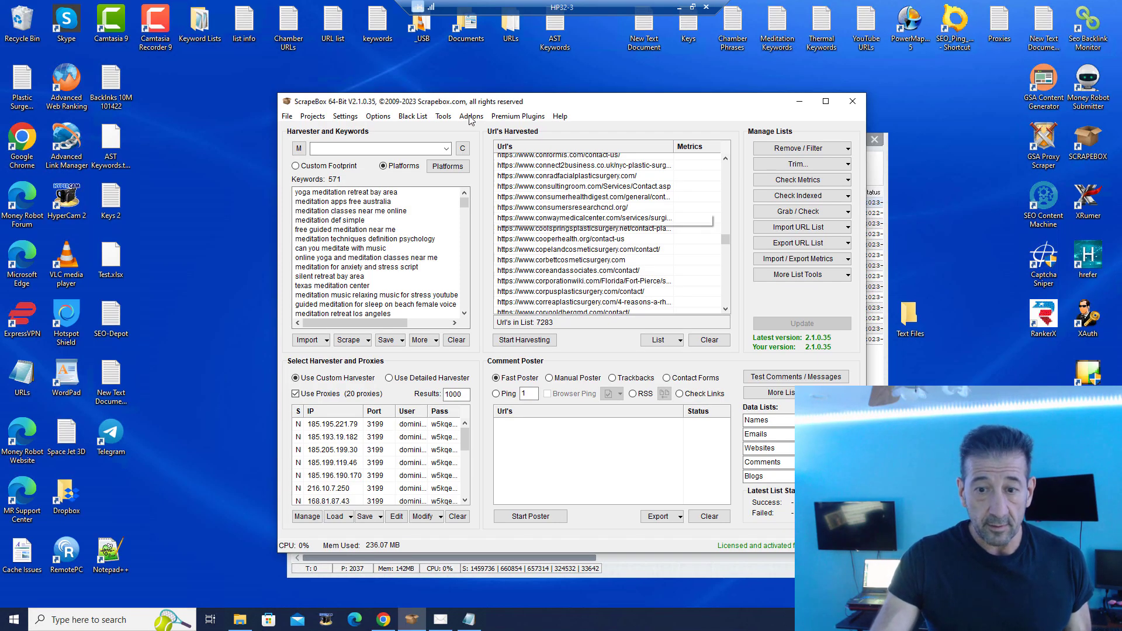
drag(684, 96, 512, 86)
click(299, 102)
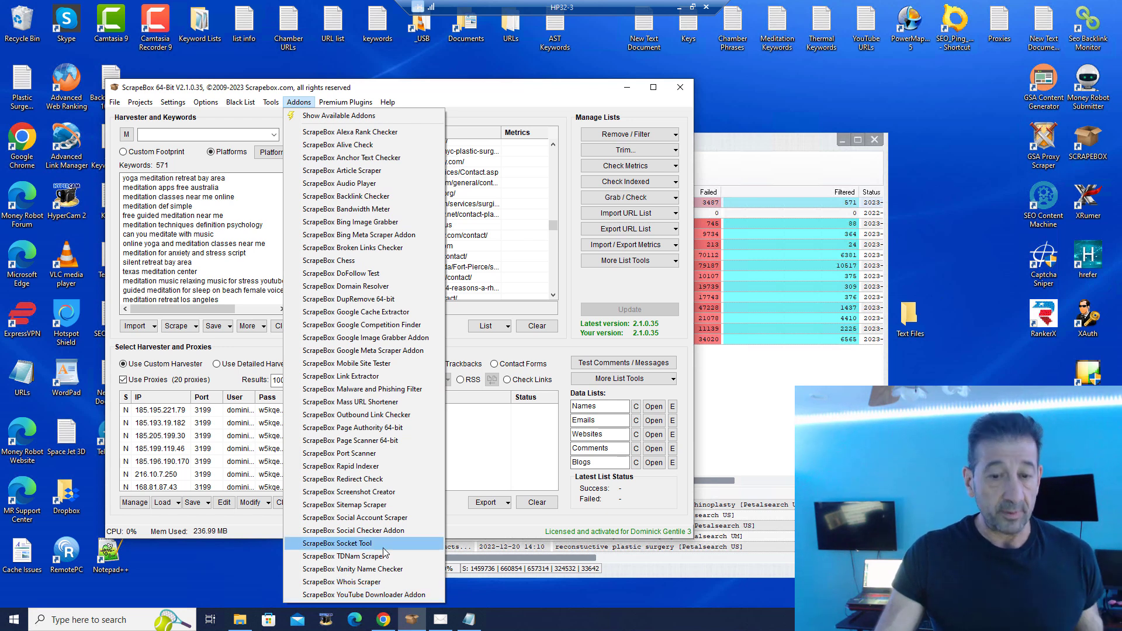
mouse_move(346, 102)
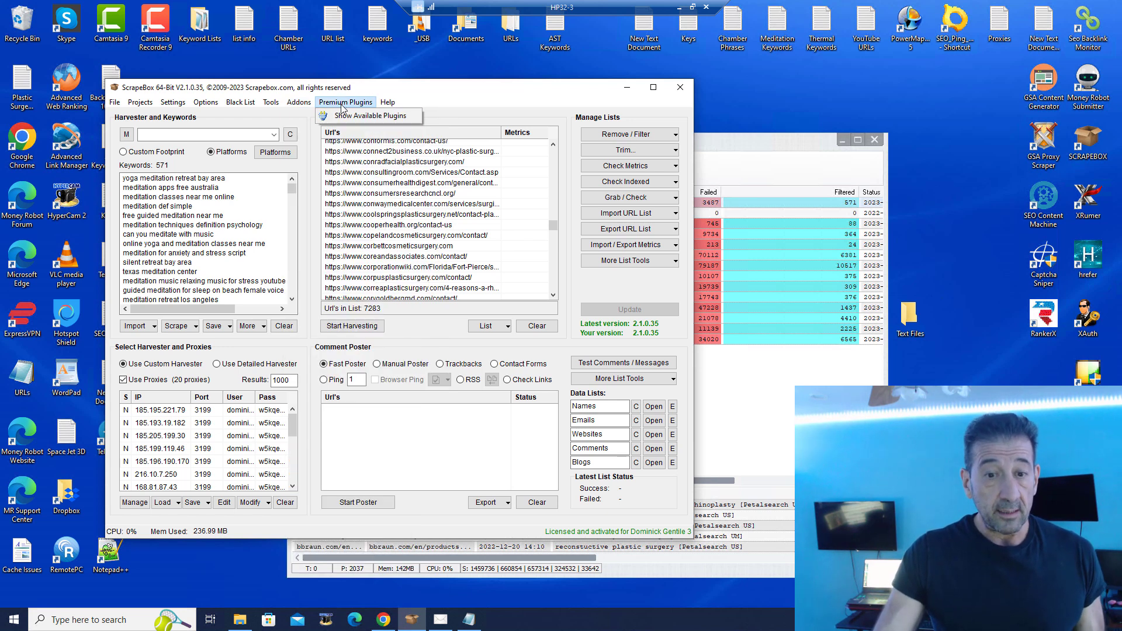
click(371, 115)
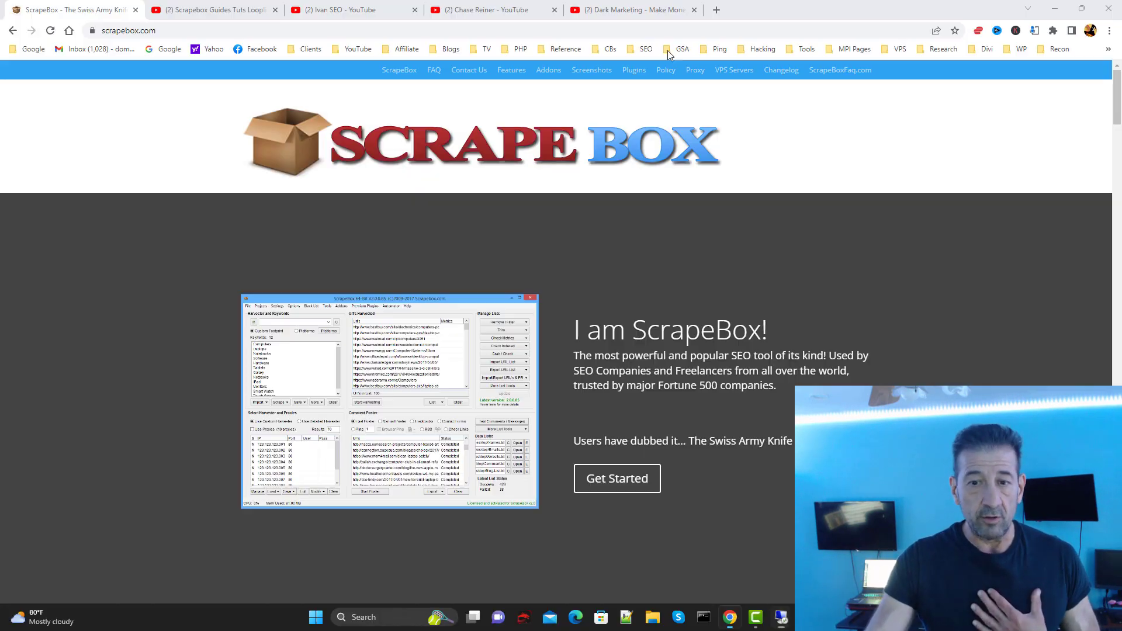
Minimize the HP32-3 remote session and Chrome, and launch ExpressVPN on the local desktop
click(680, 7)
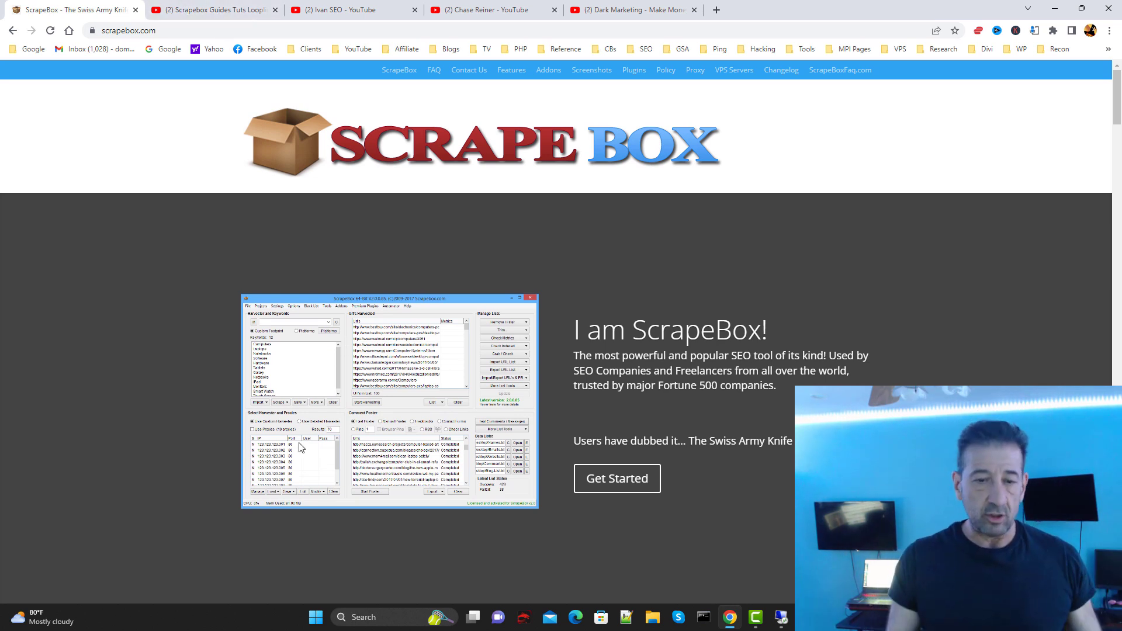
click(1055, 8)
double_click(292, 27)
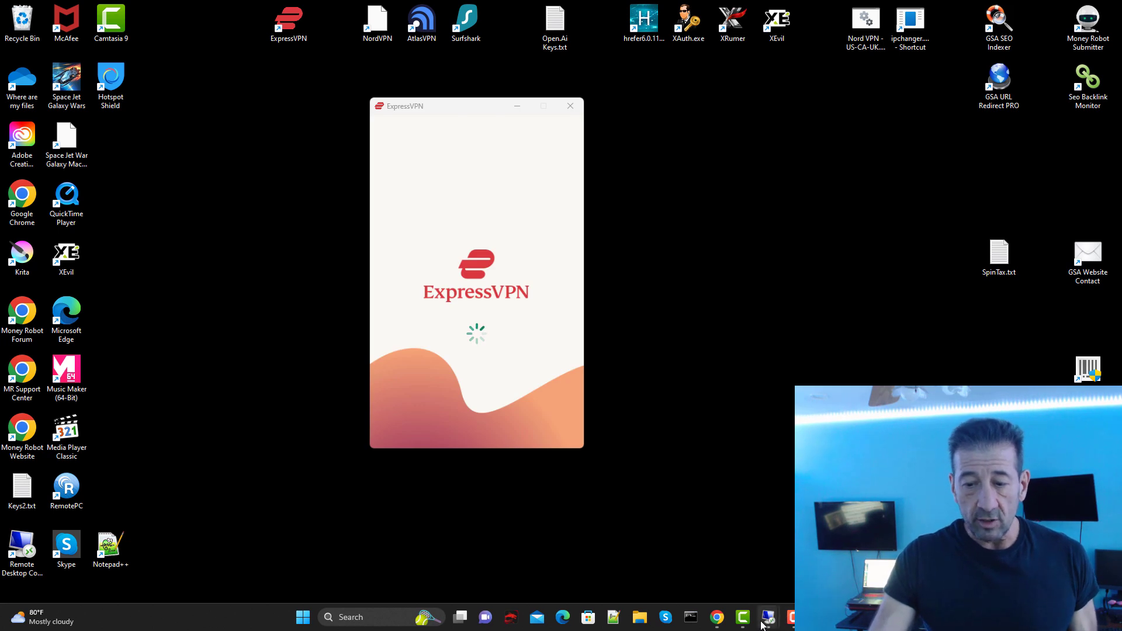
Restore the HP32-3 remote session to examine the premium plugins and their prices, and minimize the session
mouse_move(763, 622)
click(769, 568)
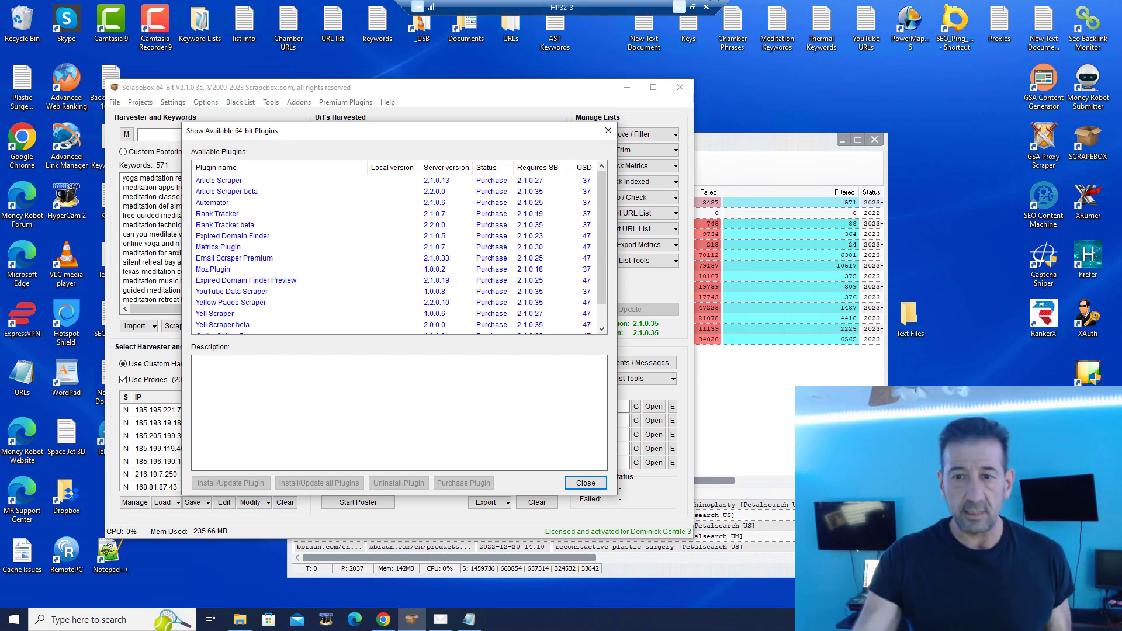
click(679, 7)
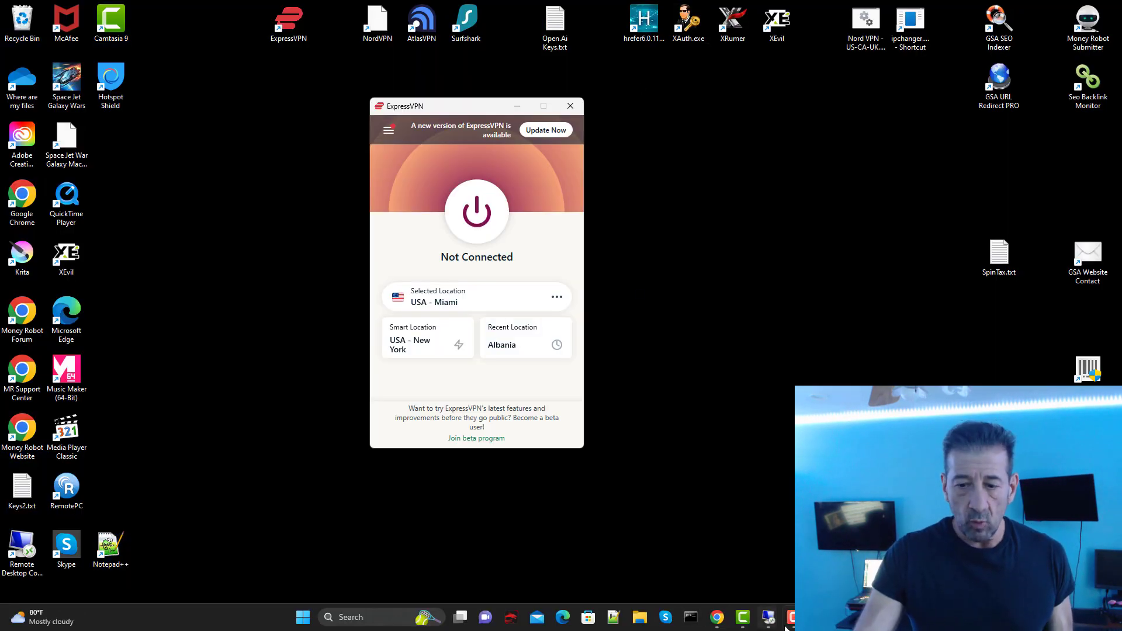
Switch to Chrome and view the videos page of the Scrapebox Guides Tuts Loopline channel on YouTube
click(718, 617)
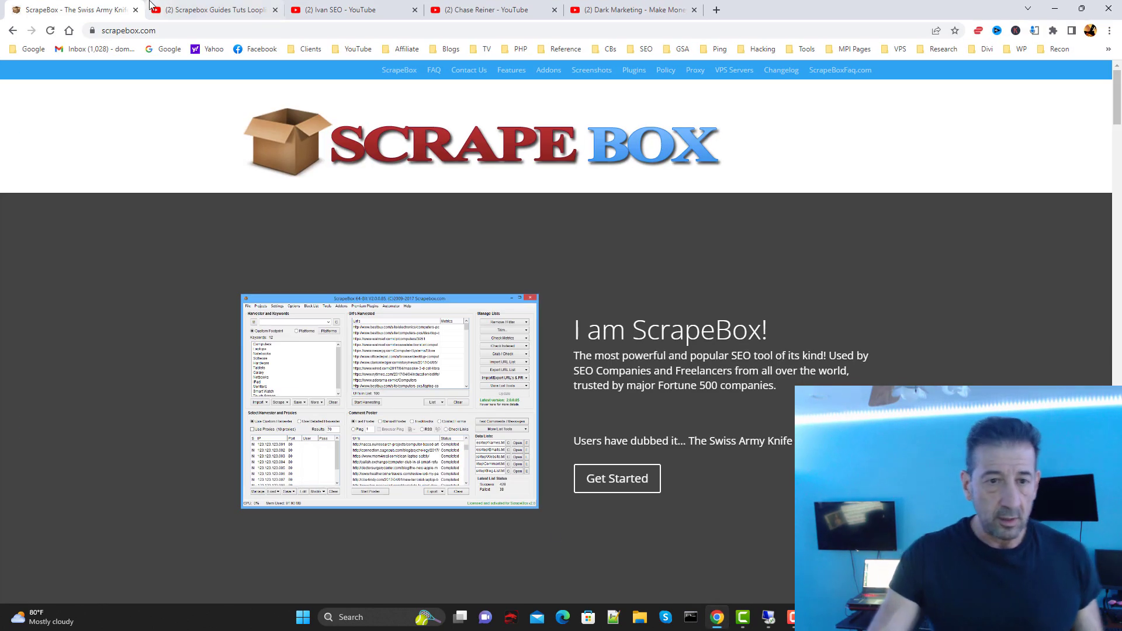
click(202, 10)
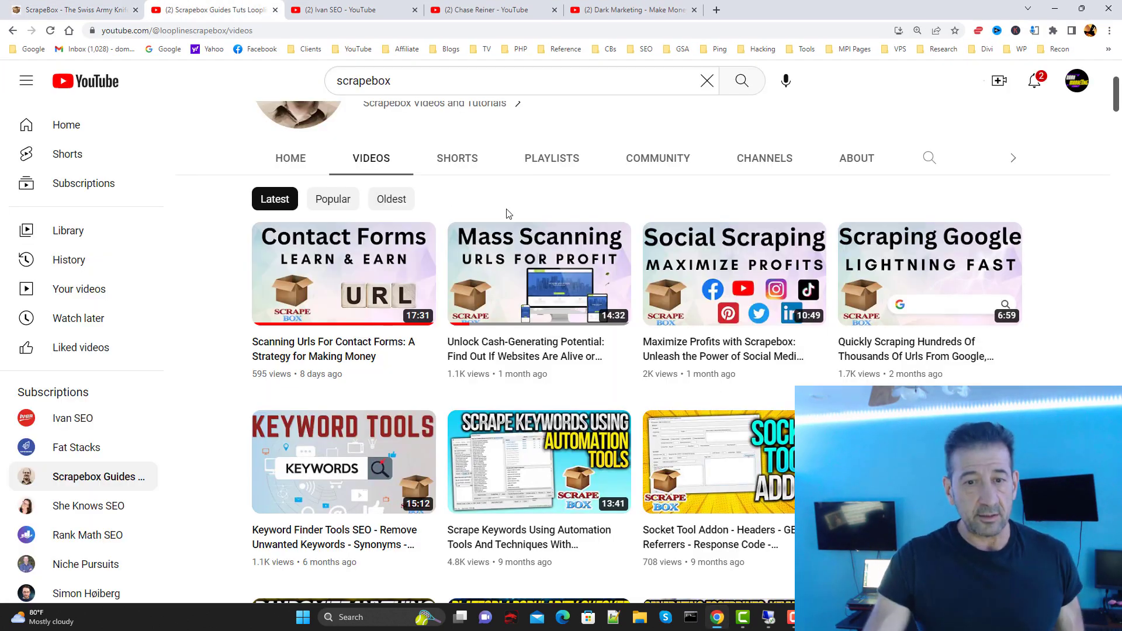
scroll(345, 279, up, 4)
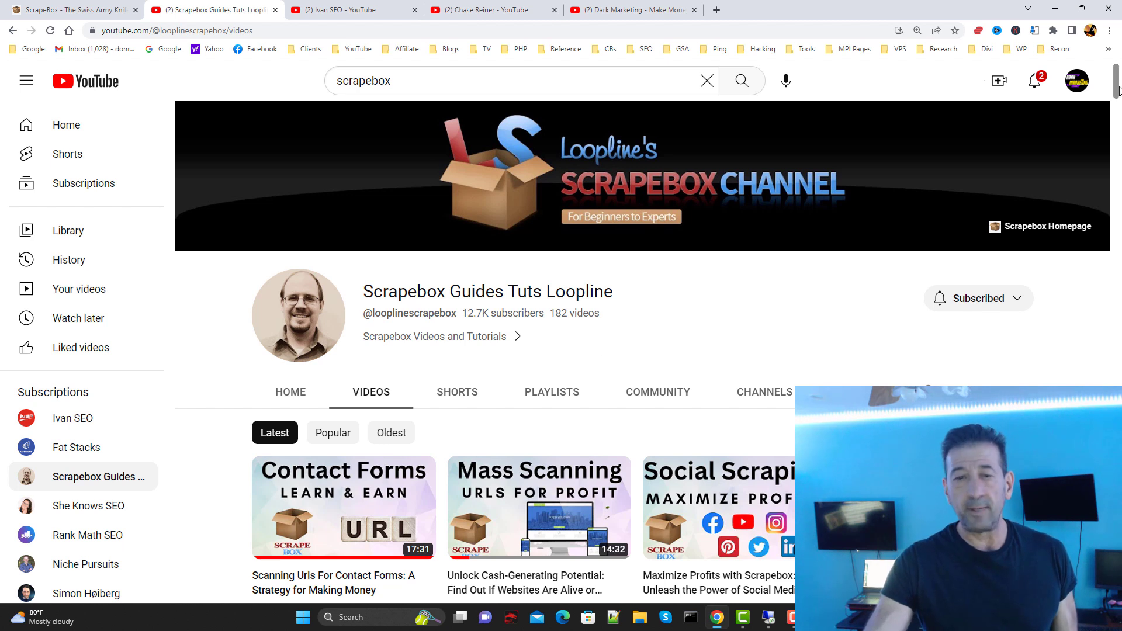
scroll(1118, 91, down, 1)
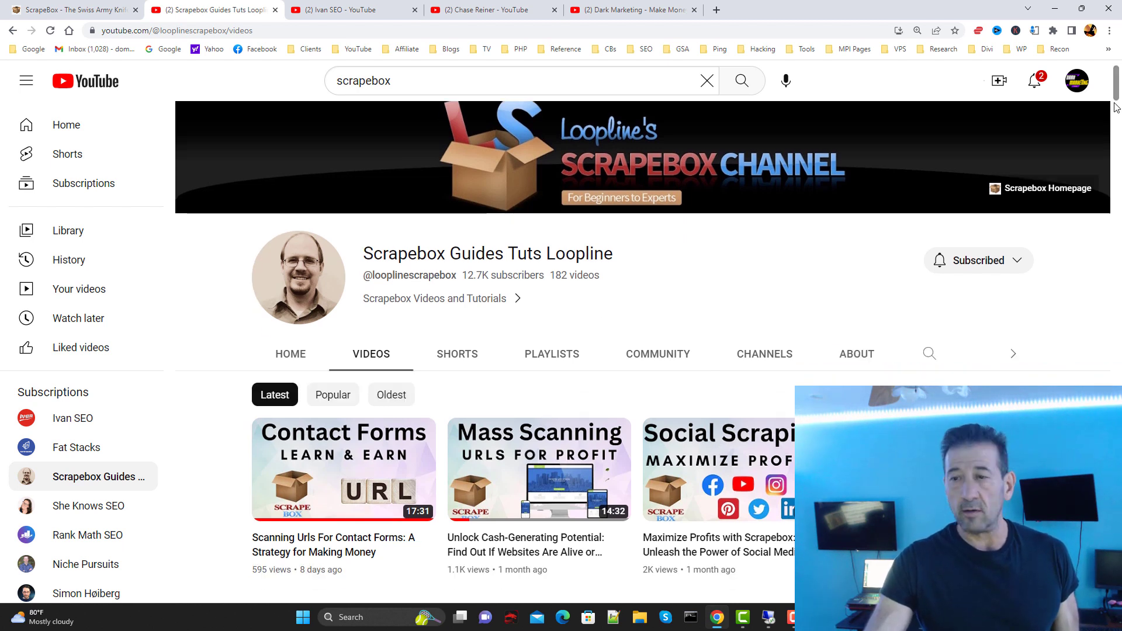
Look through the video list of the Scrapebox Guides Tuts Loopline channel and return to its header
scroll(1119, 91, down, 15)
scroll(584, 350, down, 5)
scroll(585, 351, up, 15)
scroll(657, 298, up, 20)
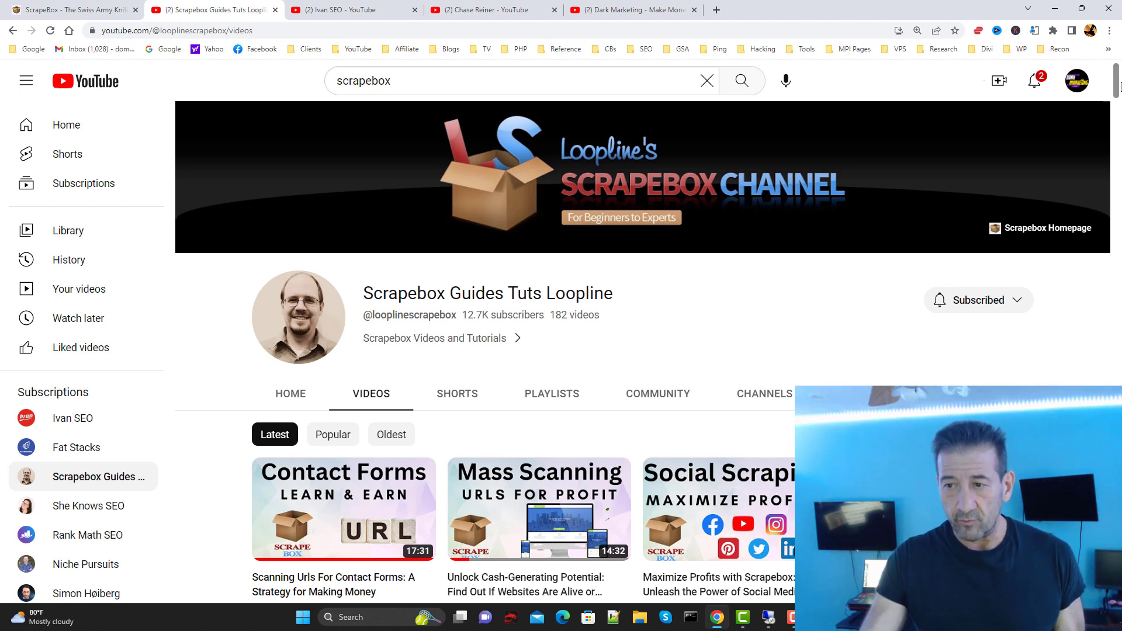
scroll(539, 350, down, 5)
scroll(538, 350, up, 3)
scroll(731, 380, up, 3)
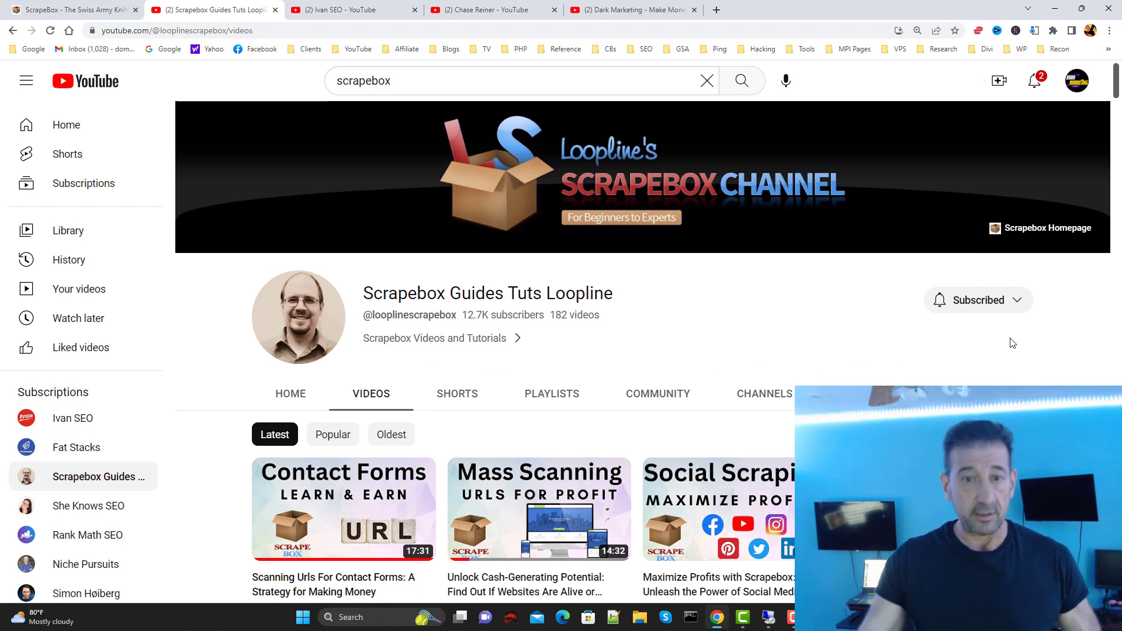
Switch to the Ivan SEO channel on YouTube and skim its older uploads
click(339, 10)
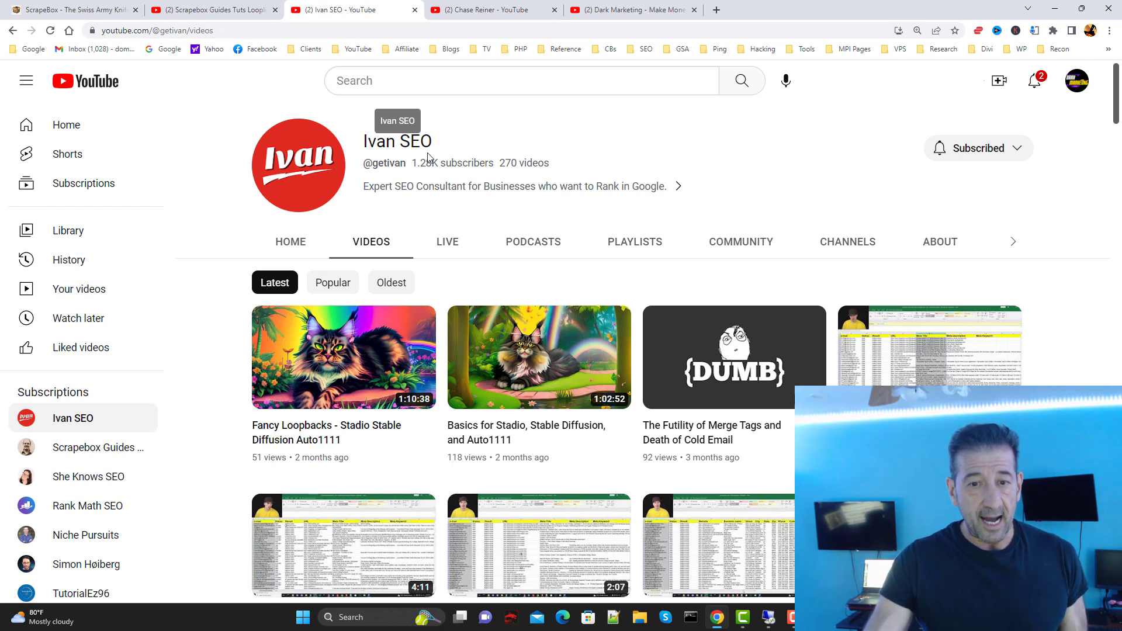
drag(1118, 104, 1120, 426)
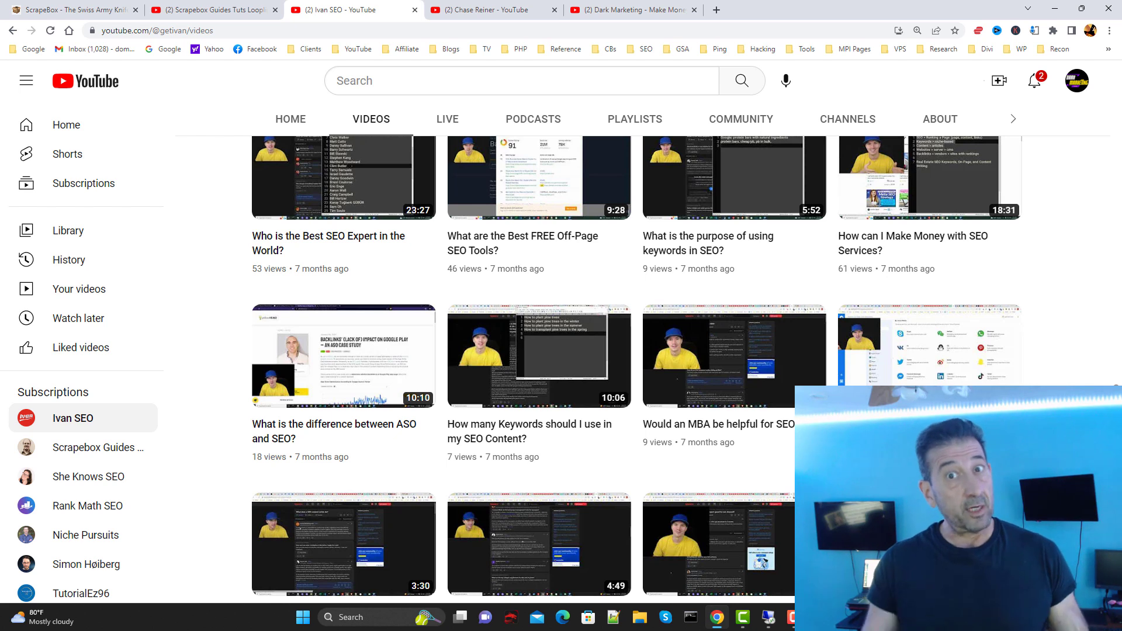
drag(1120, 426, 1120, 298)
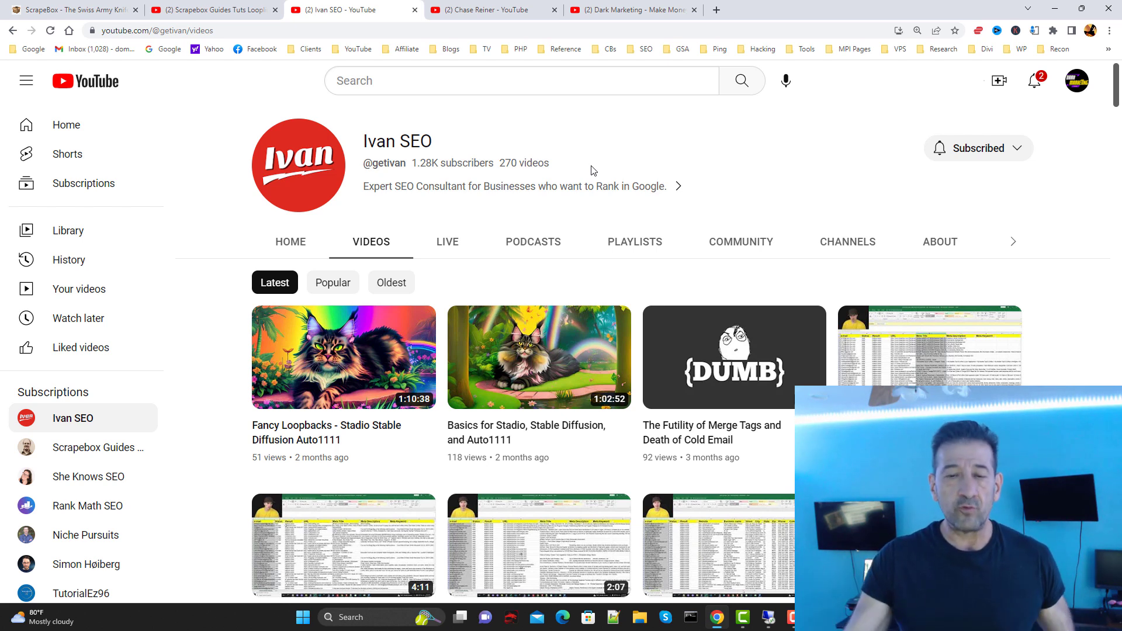
Skim the Chase Reiner channel's latest videos, and show the videos page of the Dark Marketing channel
click(157, 7)
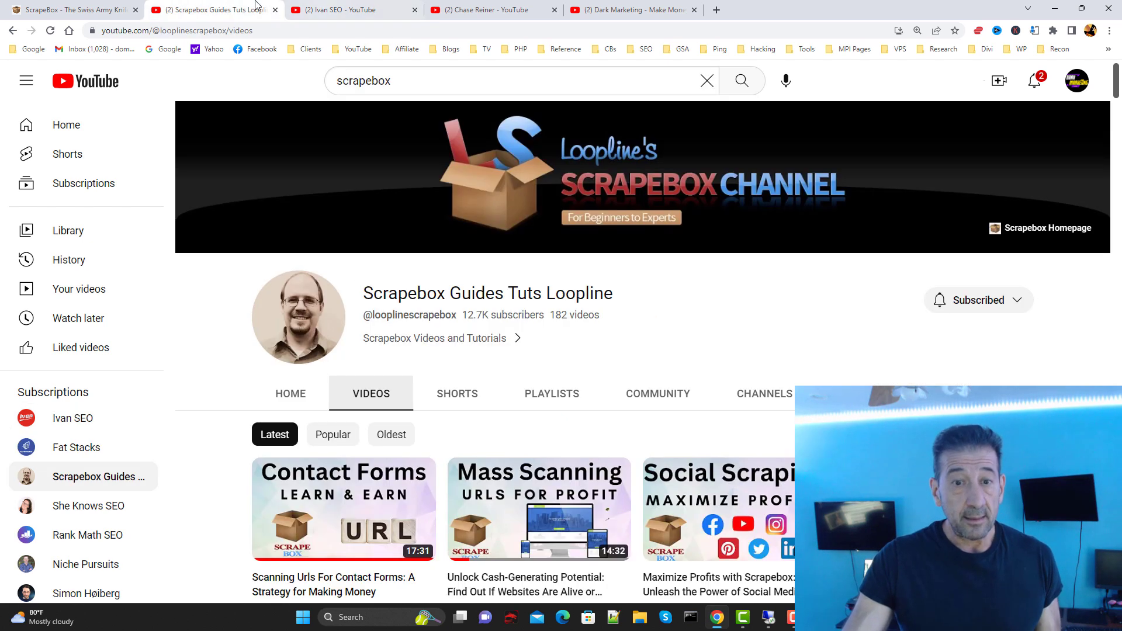
click(485, 10)
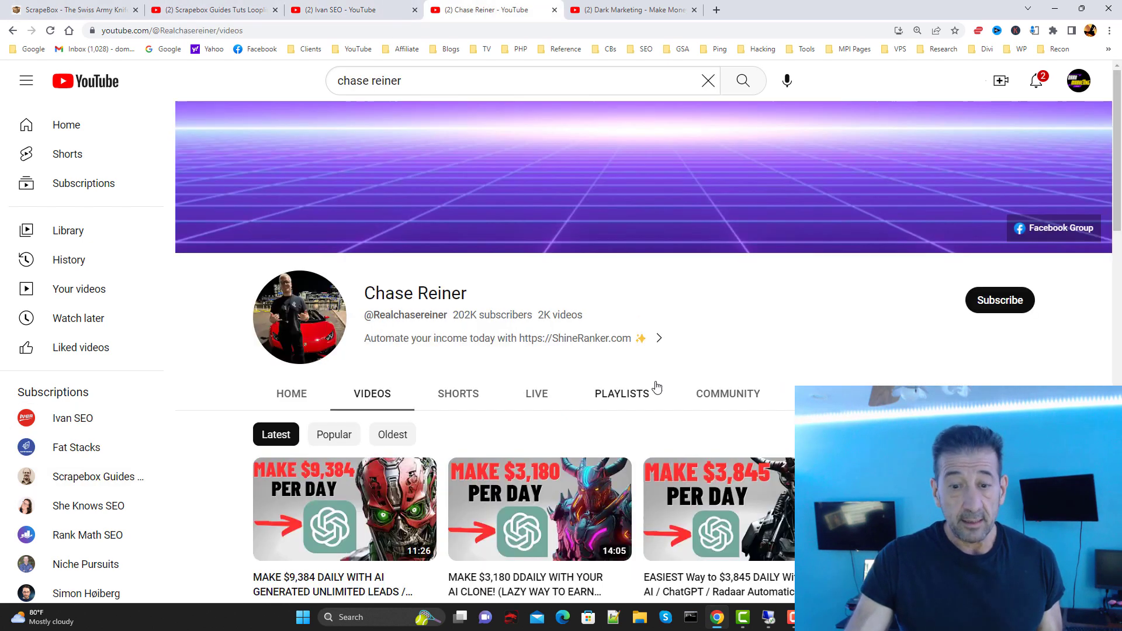
scroll(940, 342, down, 3)
scroll(940, 342, down, 8)
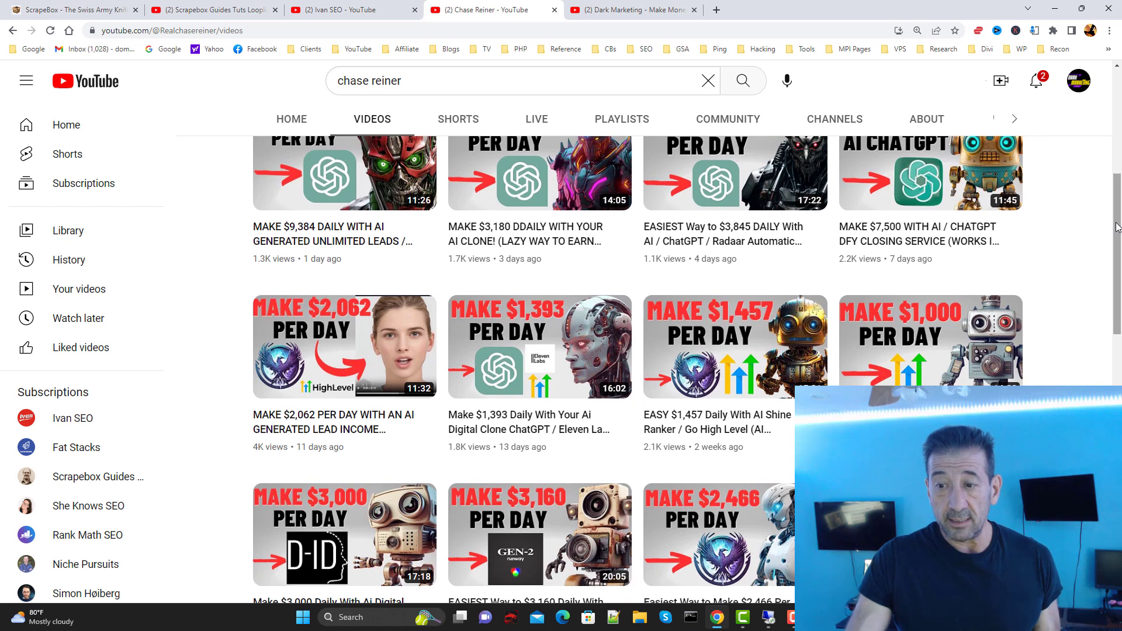
drag(1117, 322, 1118, 69)
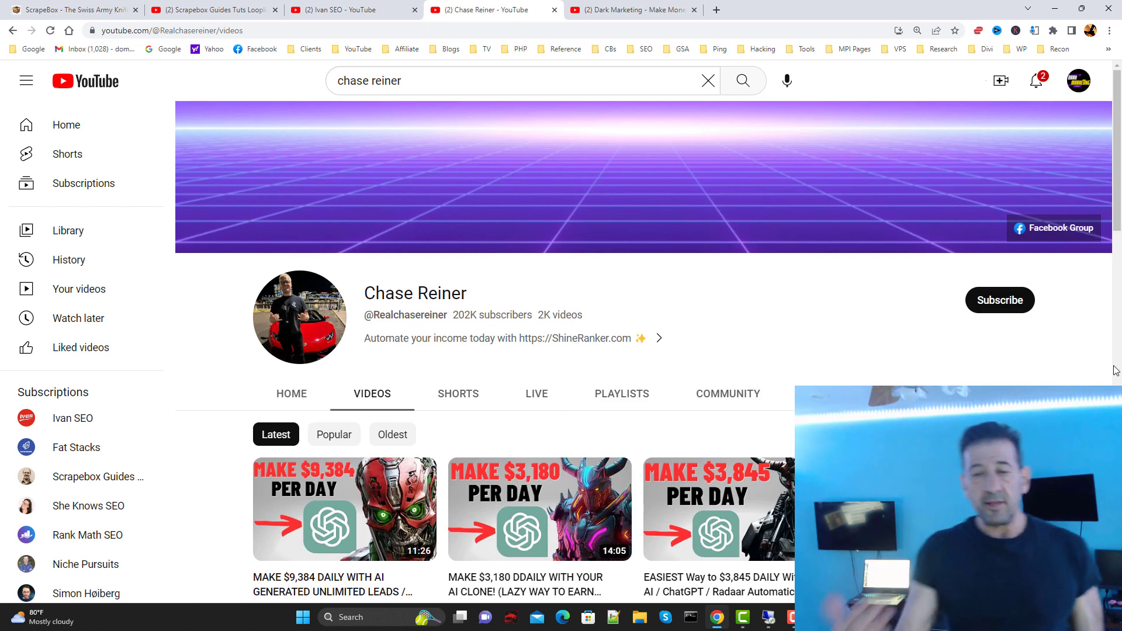
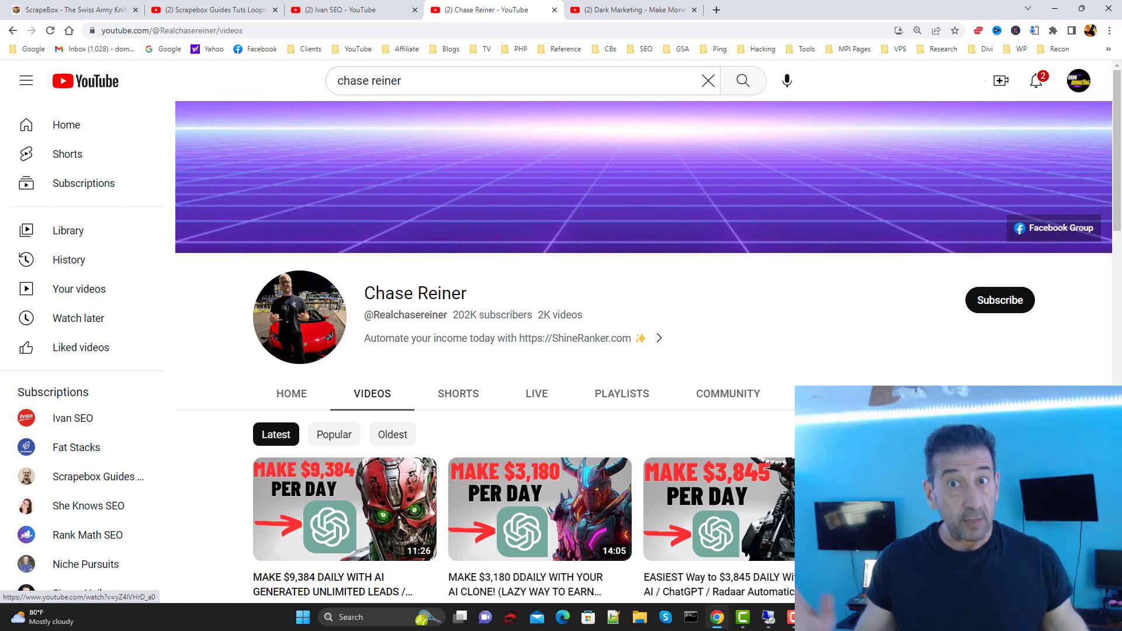
click(610, 6)
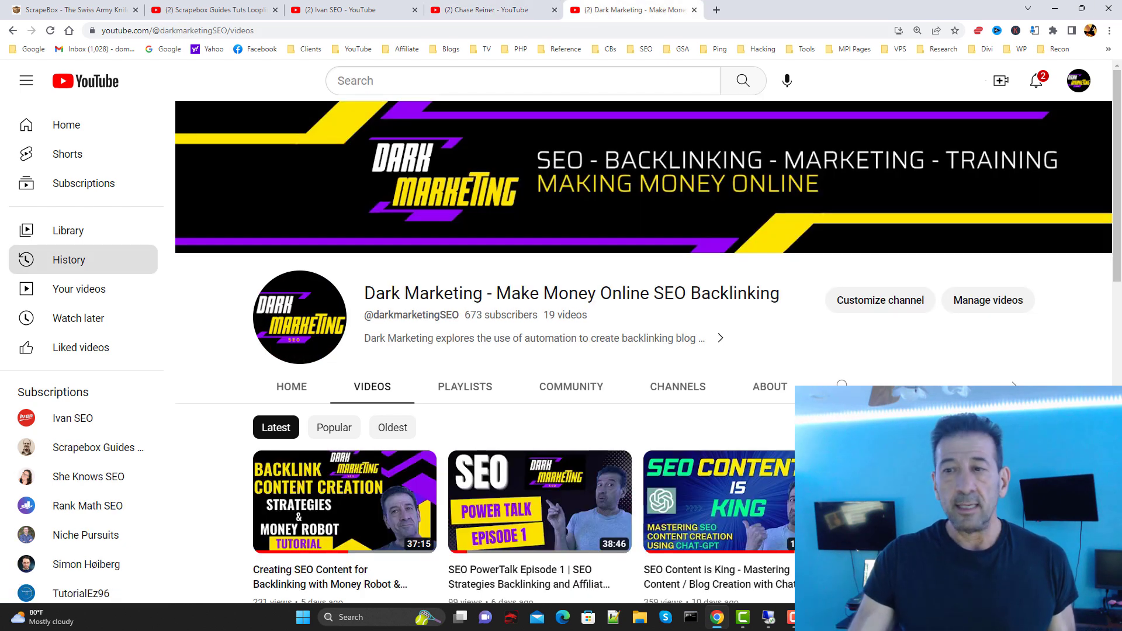
Minimize Chrome, restore the HP32-1 remote session to show ScrapeBox, and minimize the session
click(1051, 10)
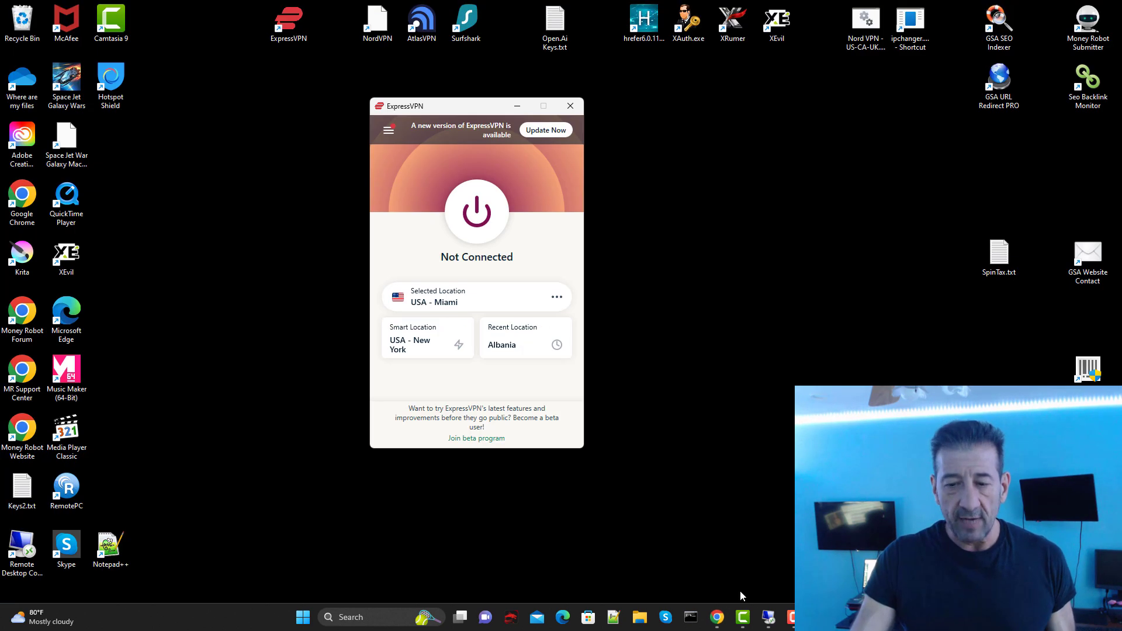
mouse_move(769, 617)
click(745, 573)
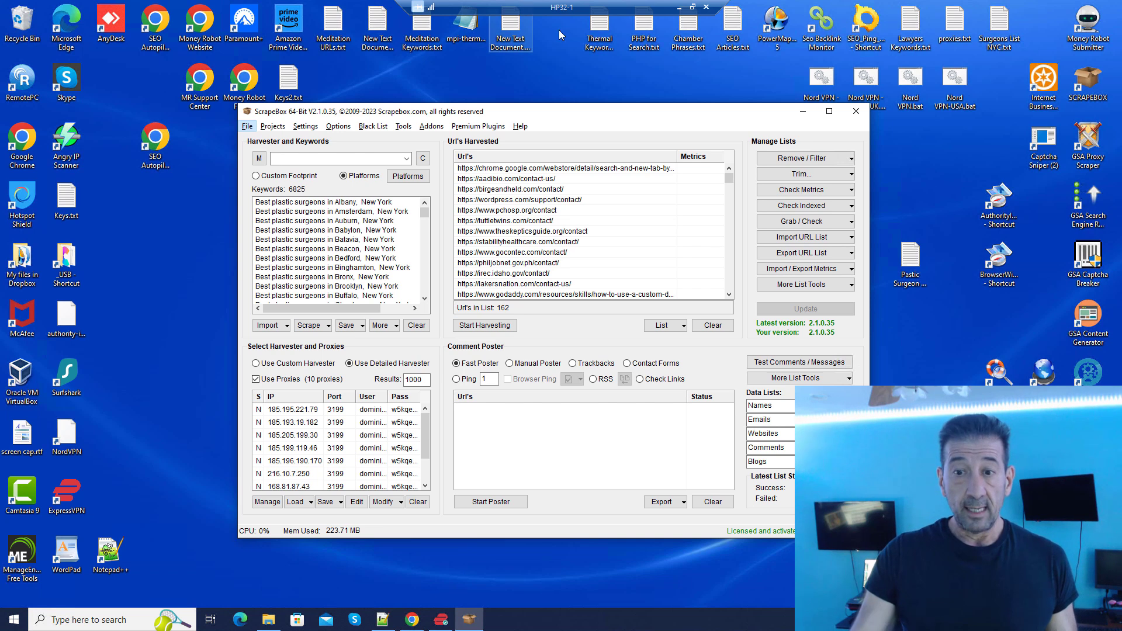
click(679, 7)
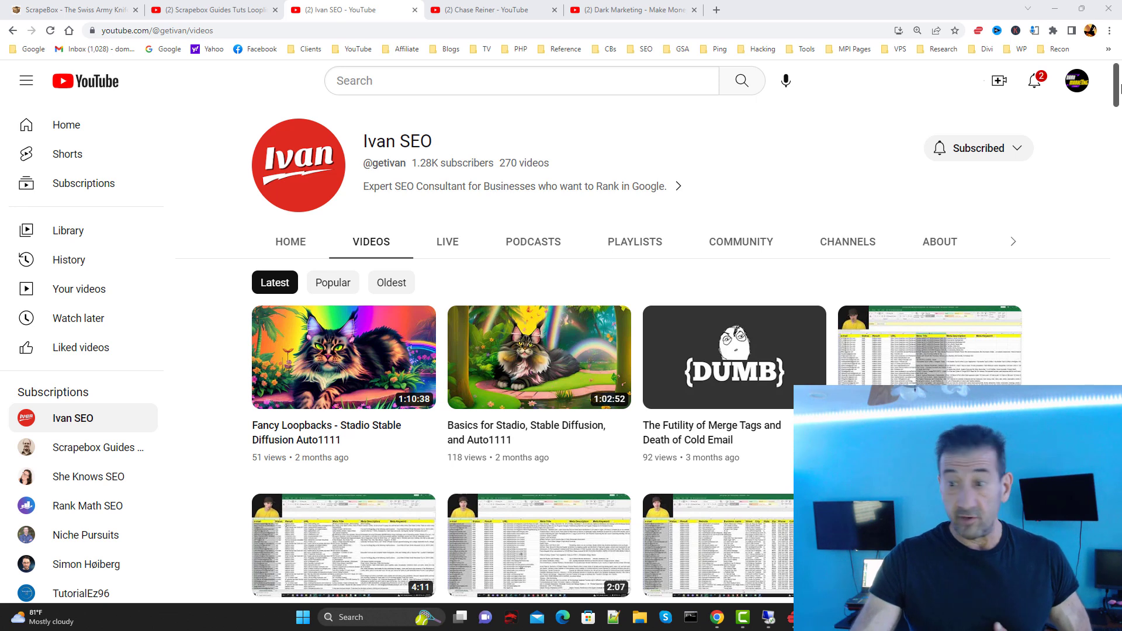
Examine the Ivan SEO channel's uploads on niche B2B lists, ScrapeBox, GSA and keyword research, and return to the channel header
drag(1118, 70, 1119, 139)
scroll(1119, 136, down, 1)
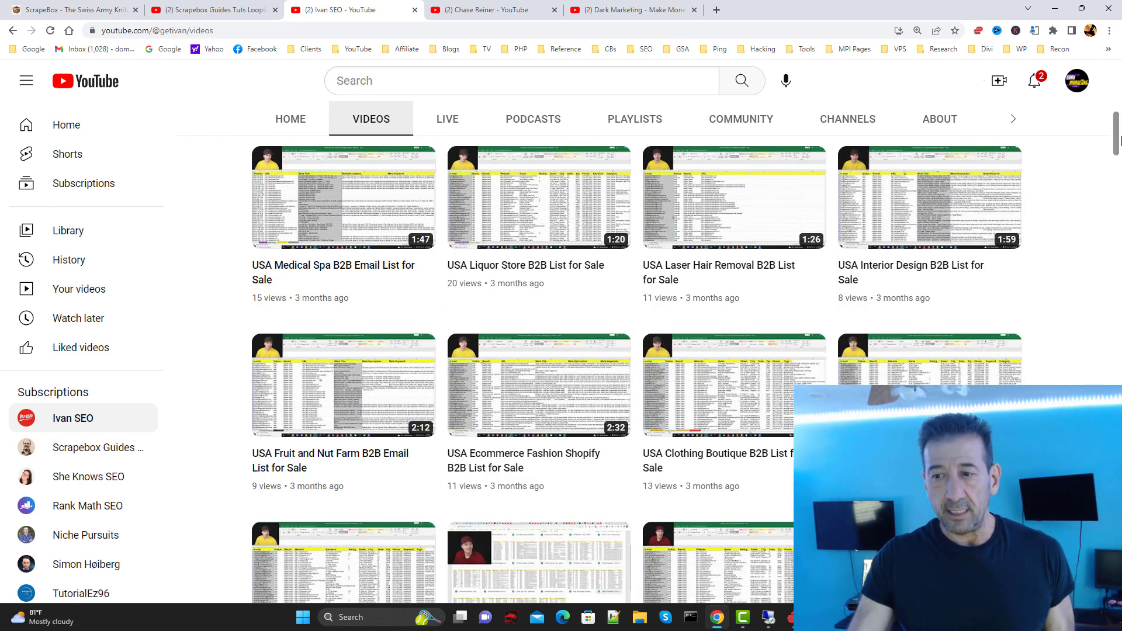
drag(1119, 150, 1118, 171)
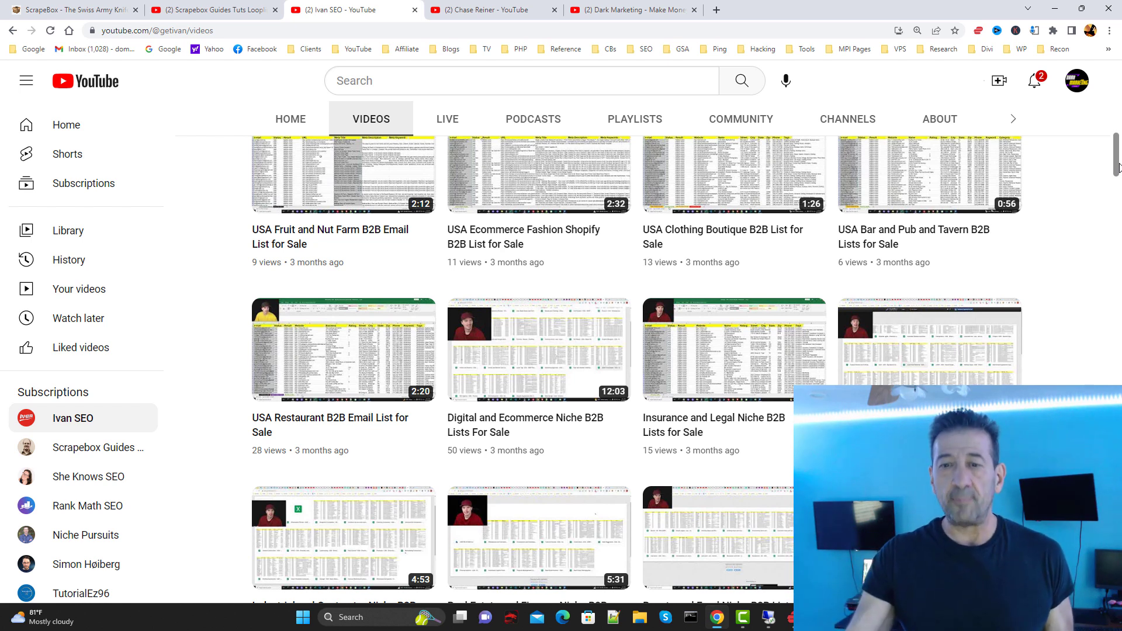
scroll(1093, 309, down, 1)
scroll(1085, 346, down, 2)
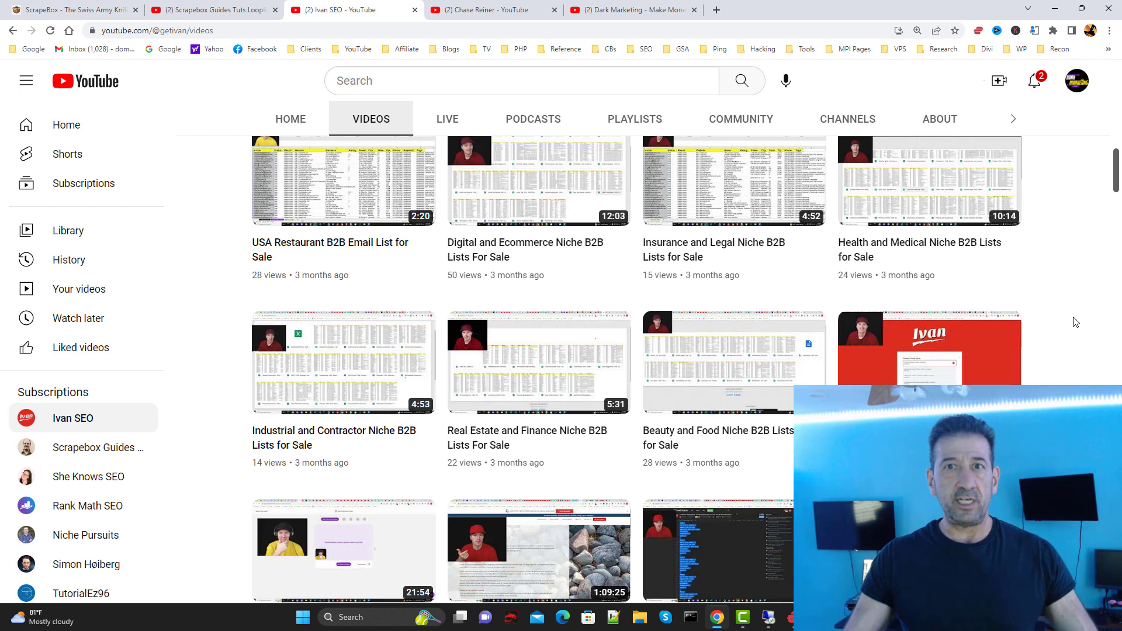
scroll(1110, 137, down, 2)
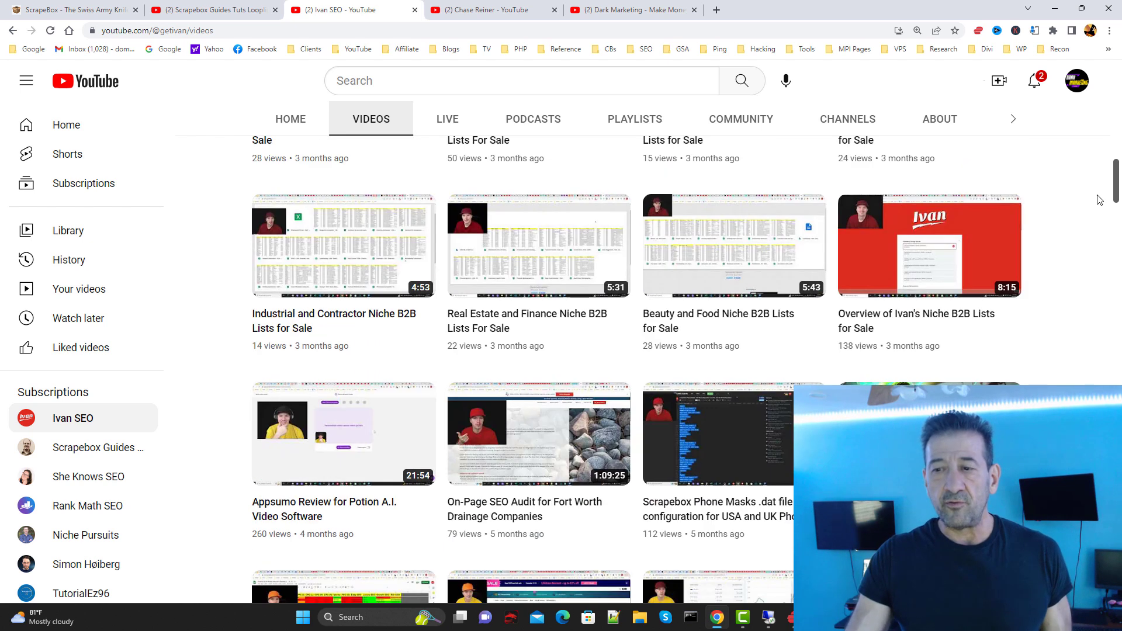
drag(1120, 194, 1120, 212)
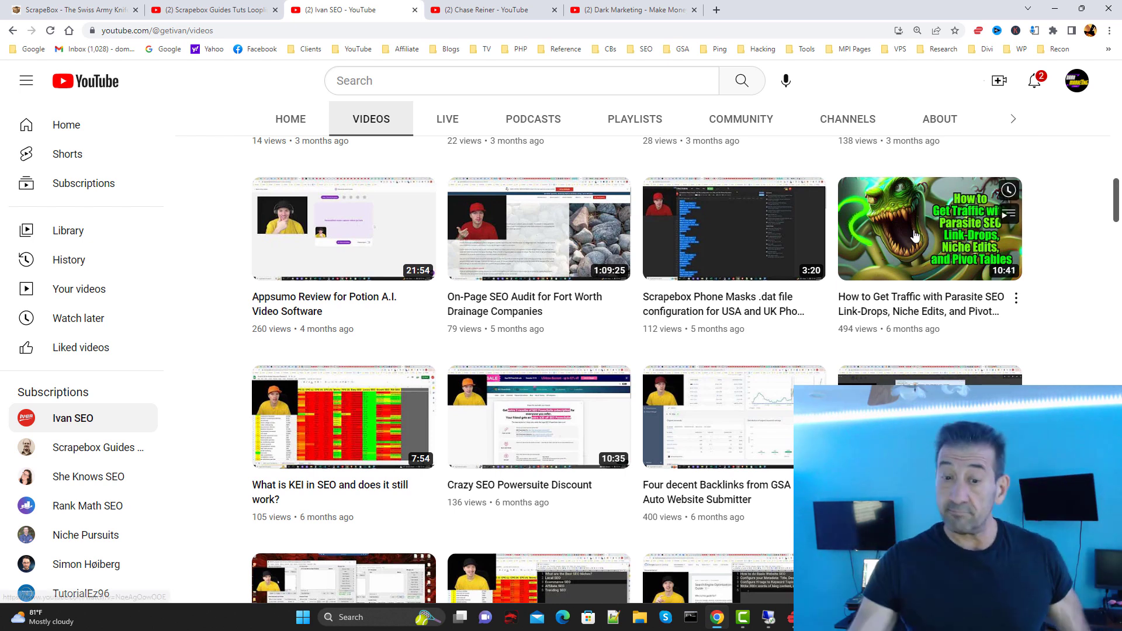
drag(1118, 208, 1117, 82)
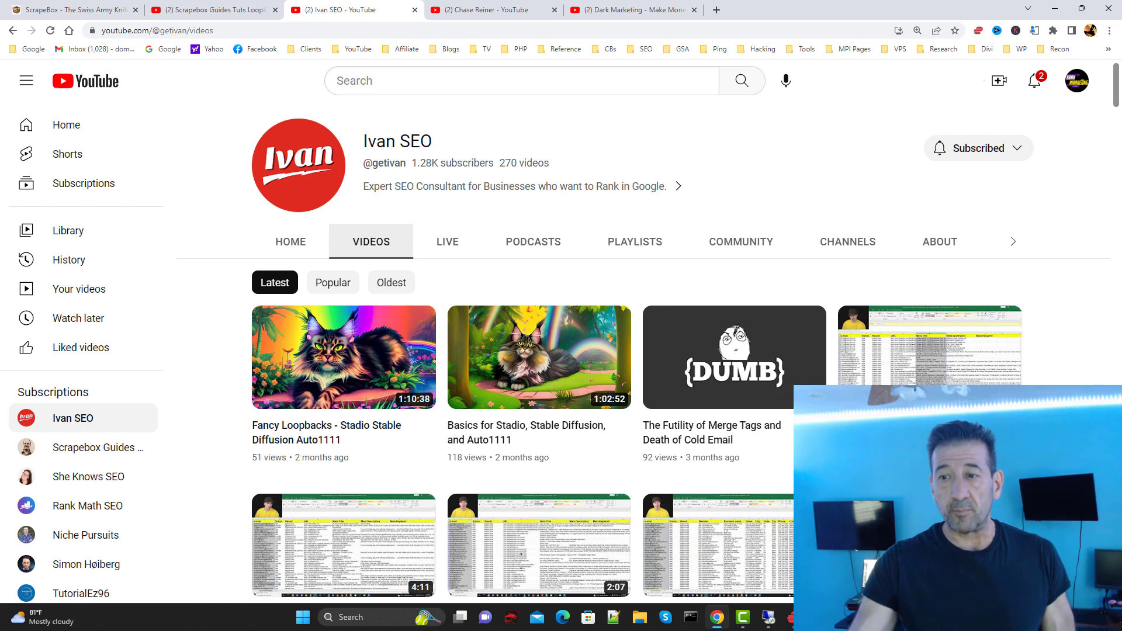
drag(1118, 91, 1119, 240)
mouse_move(927, 296)
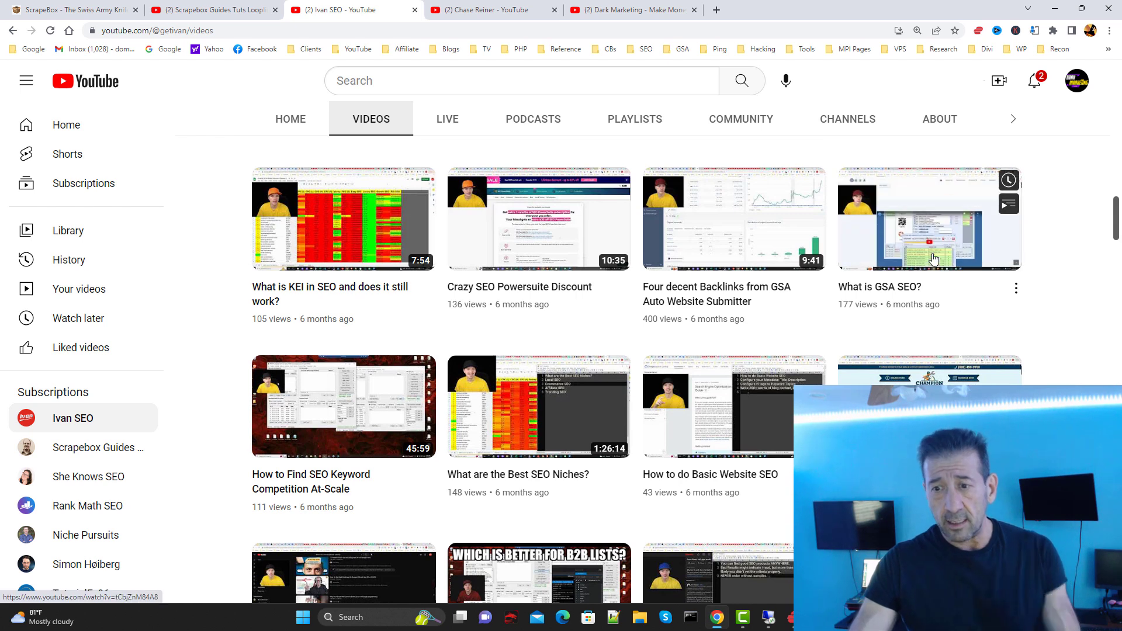
drag(1119, 228, 1118, 76)
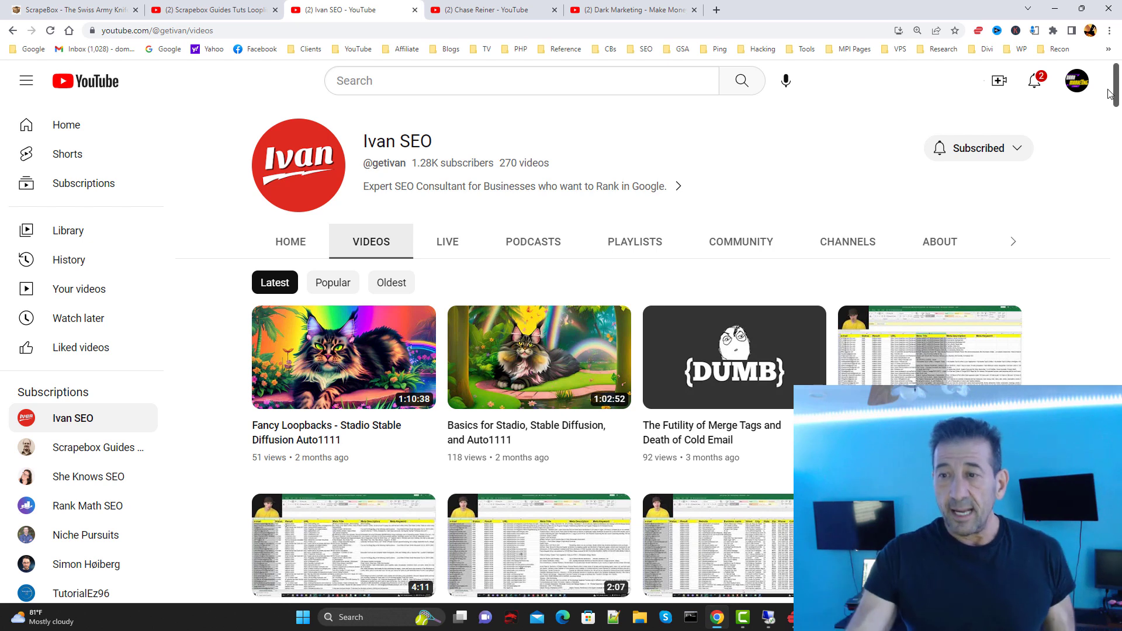
drag(1117, 93, 1007, 131)
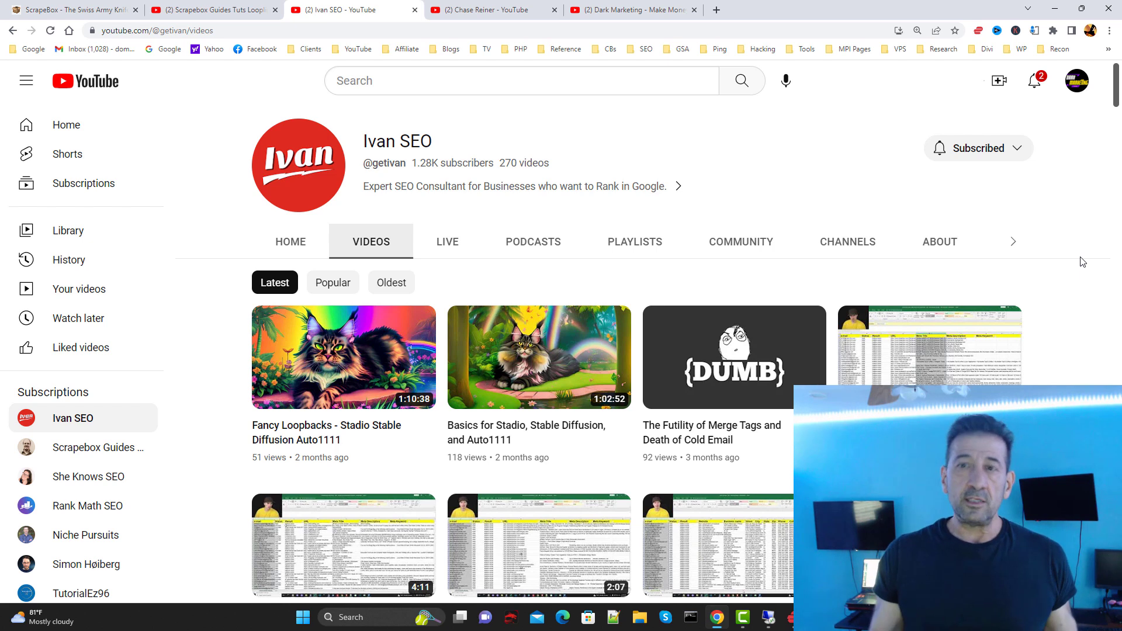
Minimize the browser, show the harvested URLs in ScrapeBox on HP32-1 again, and leave the remote session
click(1055, 9)
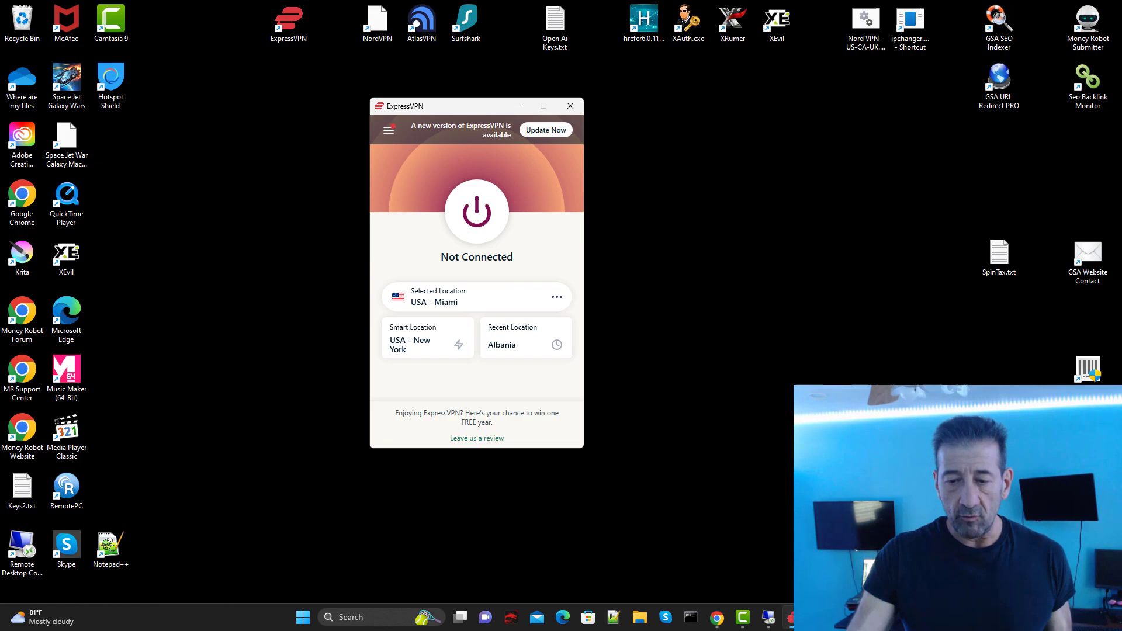
click(769, 617)
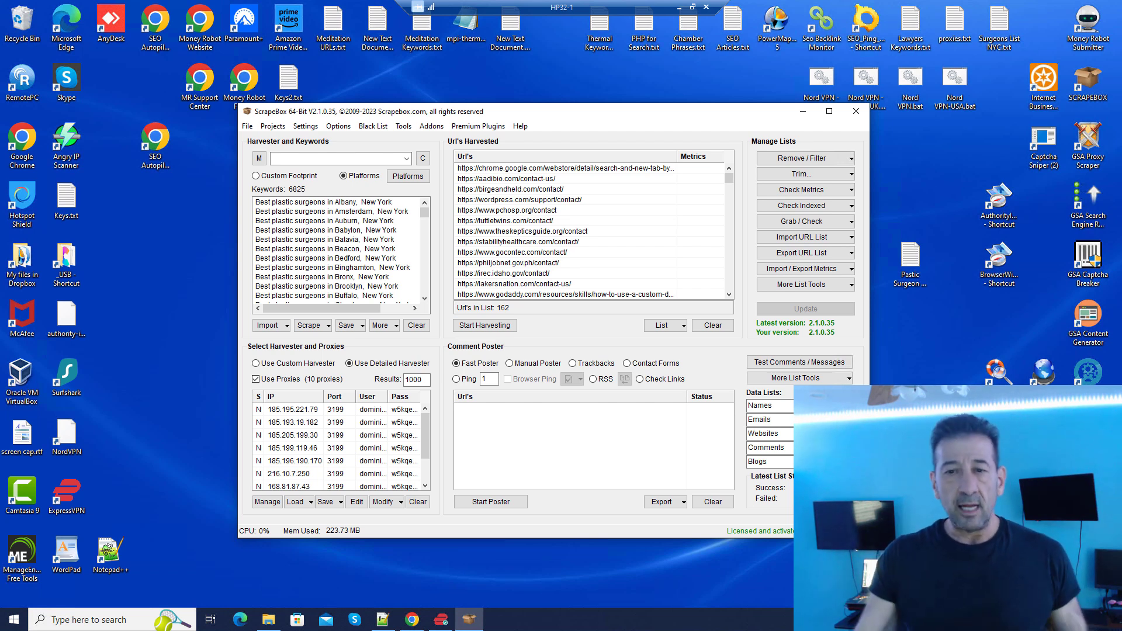
click(680, 7)
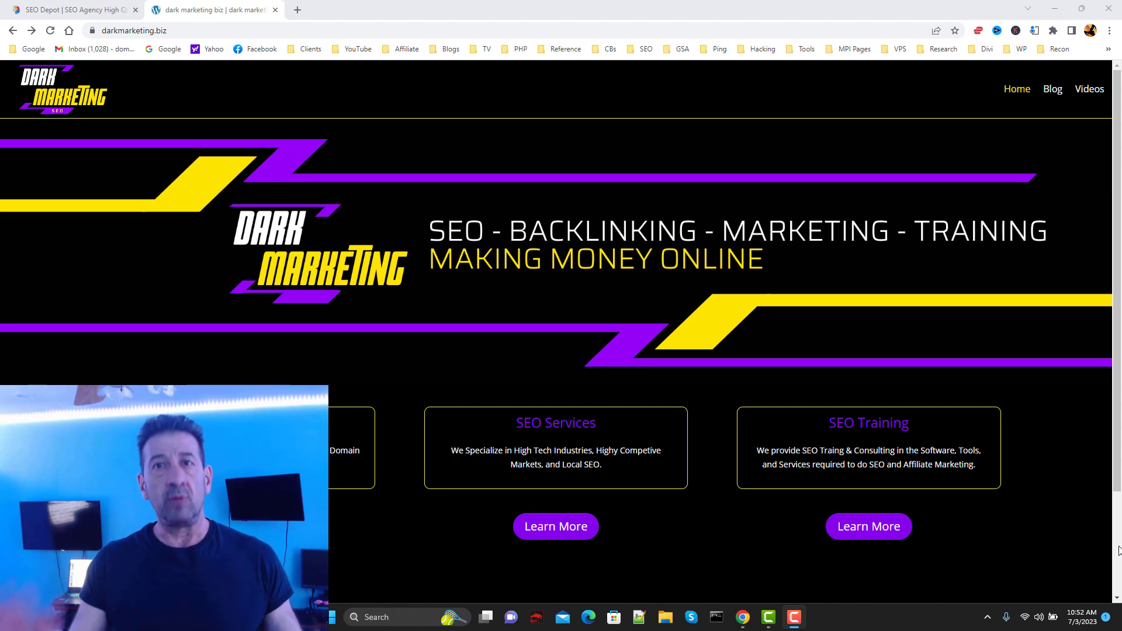
Switch from the Dark Marketing website to the SEO Depot home page in Chrome
click(53, 5)
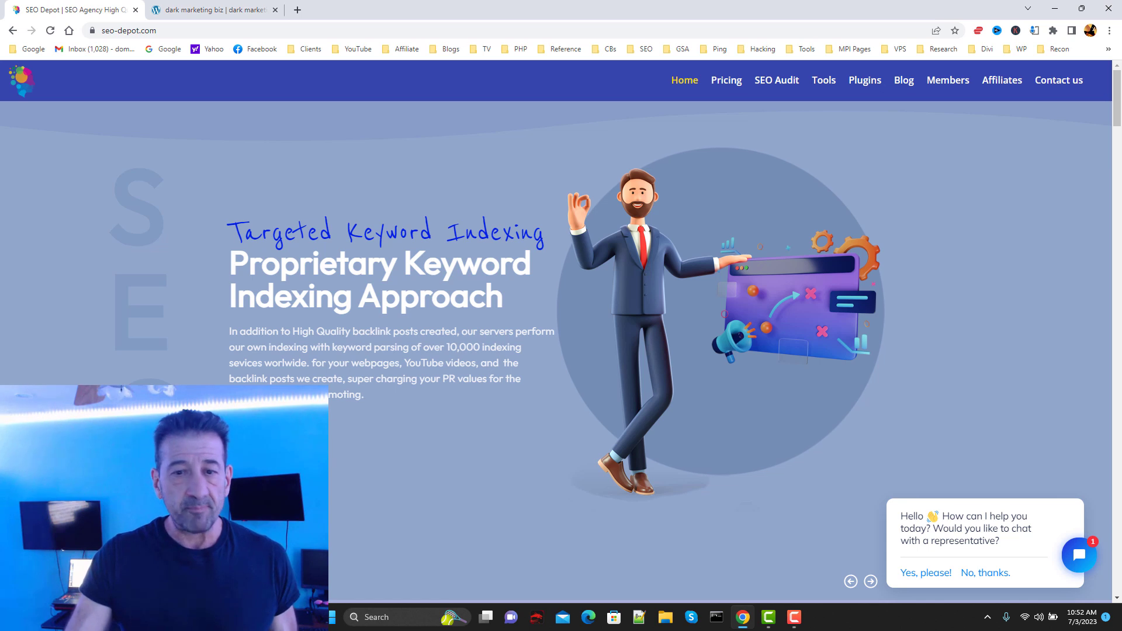